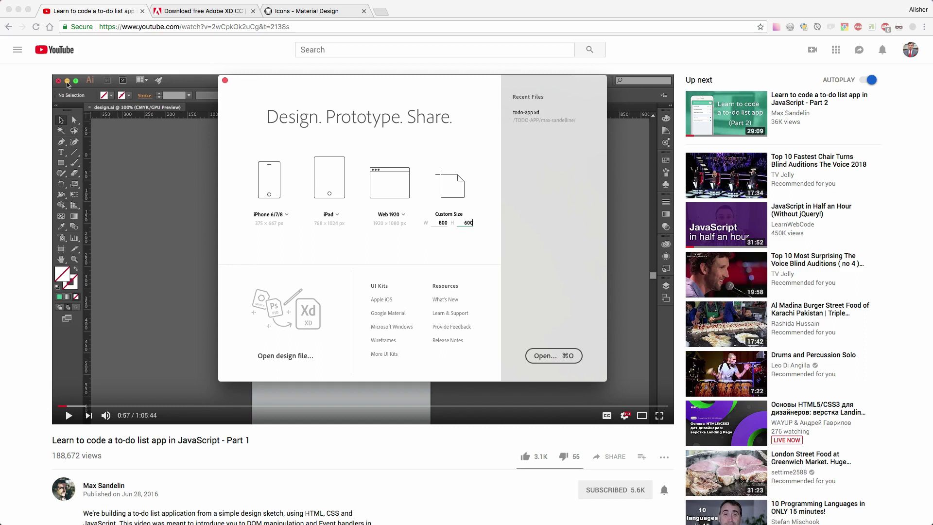
# Step: Create a custom-size 800 × 600 artboard and rename it screen-1
pyautogui.doubleClick(494, 271)
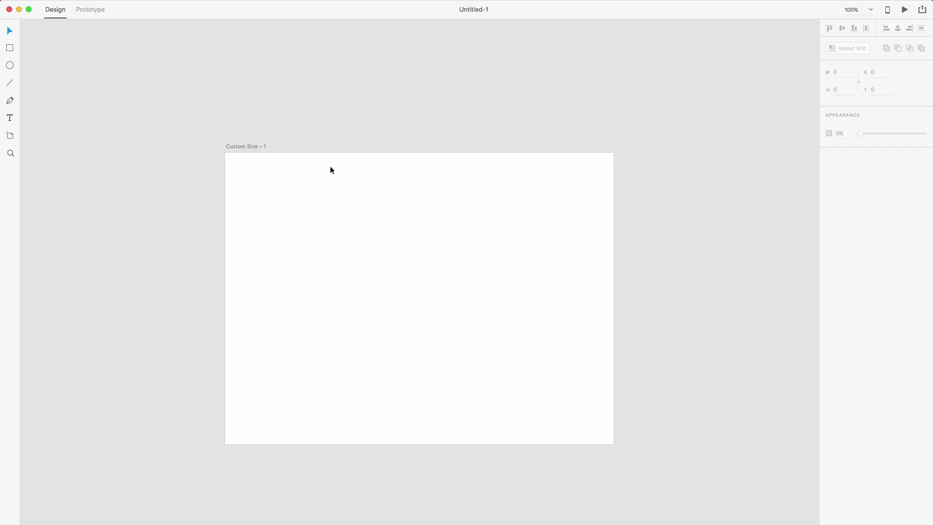
pyautogui.doubleClick(249, 147)
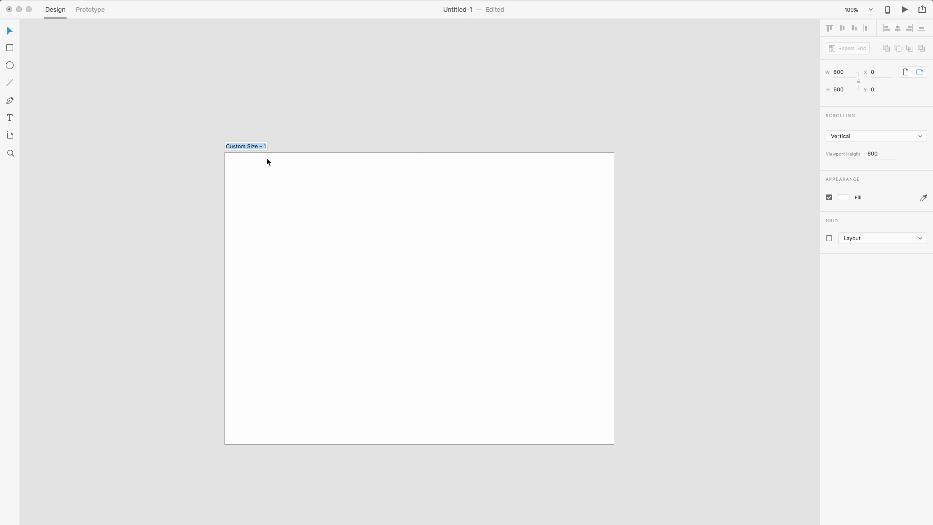
pyautogui.write('screen-1')
pyautogui.press('Return')
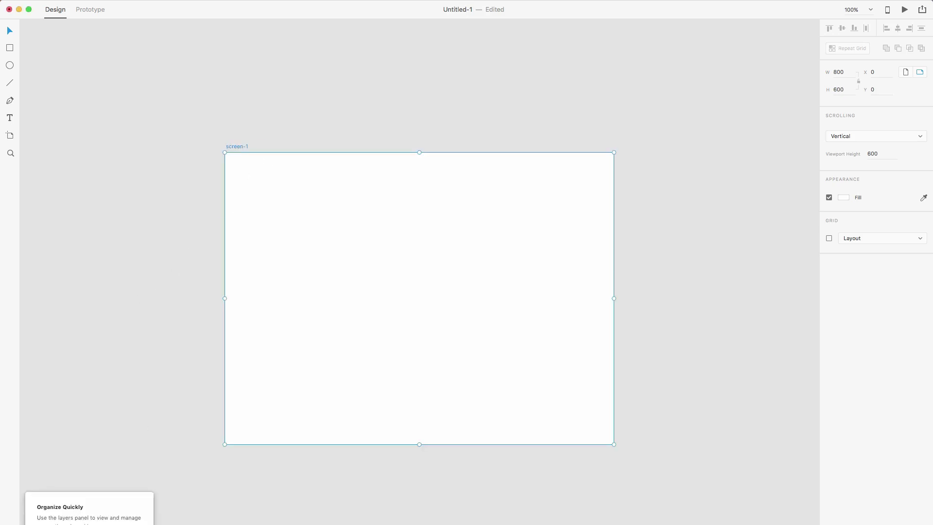
pyautogui.click(288, 319)
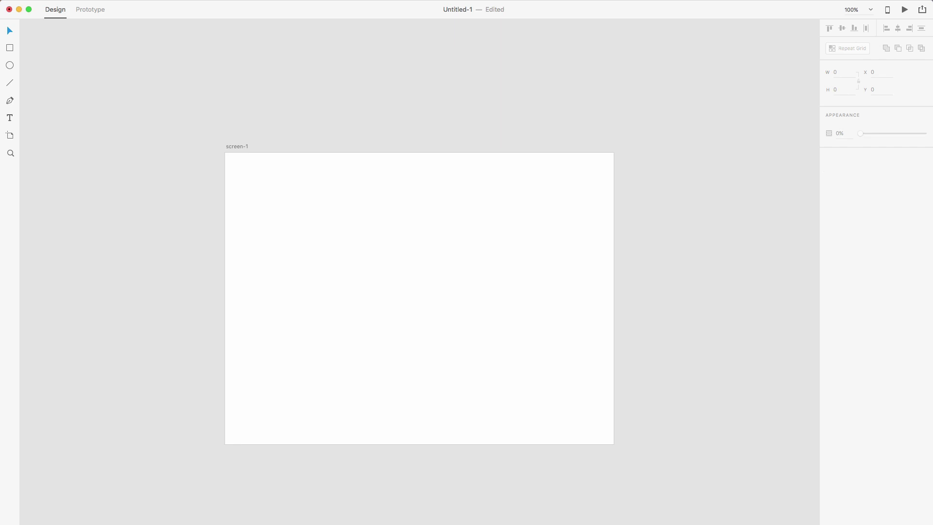
# Step: Check the reference to-do list design in the browser and set the screen-1 artboard's fill to #F4F4F4
pyautogui.press('super+Tab')
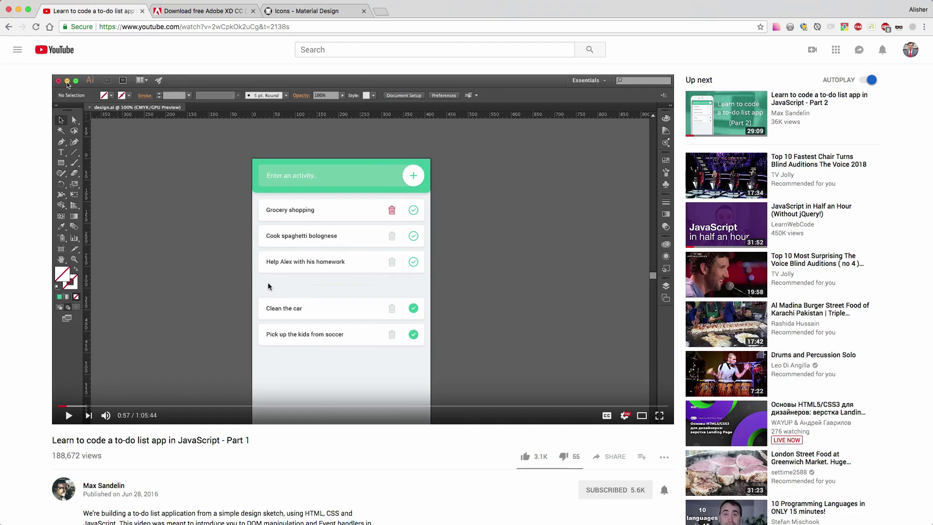
pyautogui.press('super+Tab')
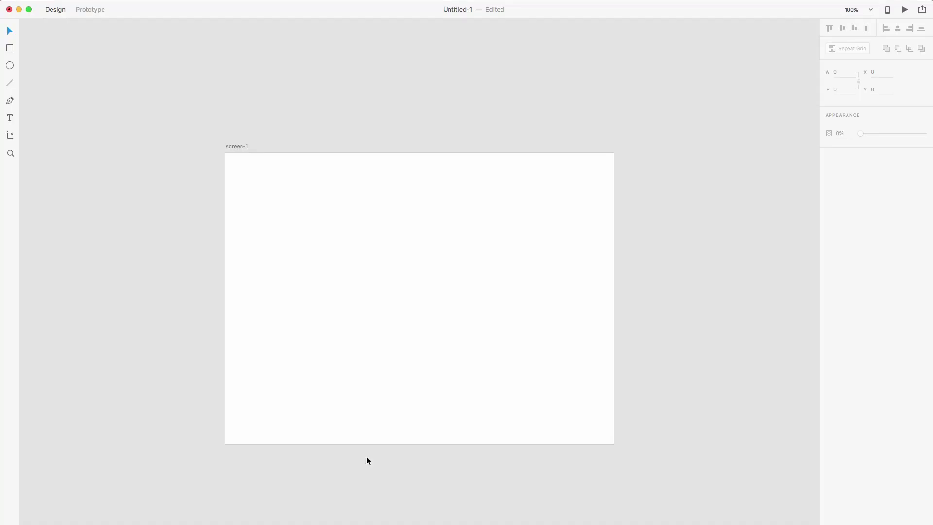
pyautogui.click(260, 206)
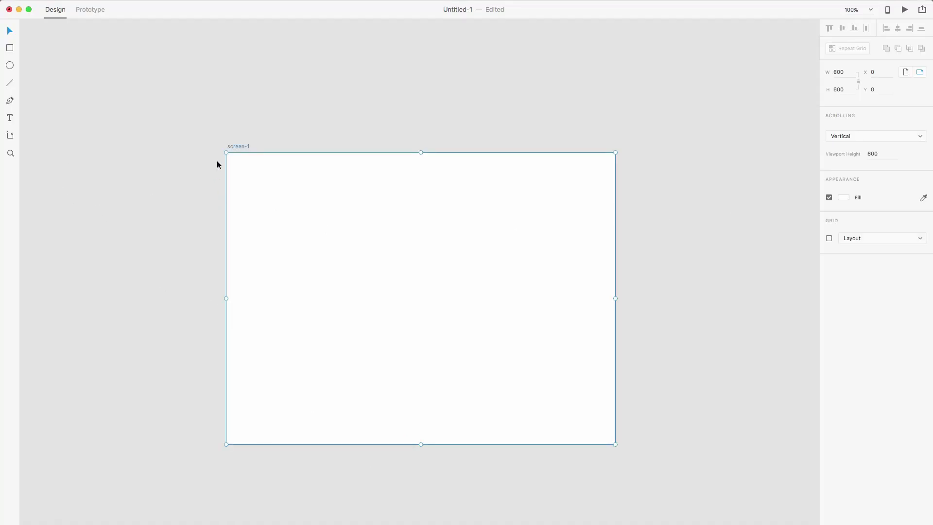
pyautogui.click(845, 197)
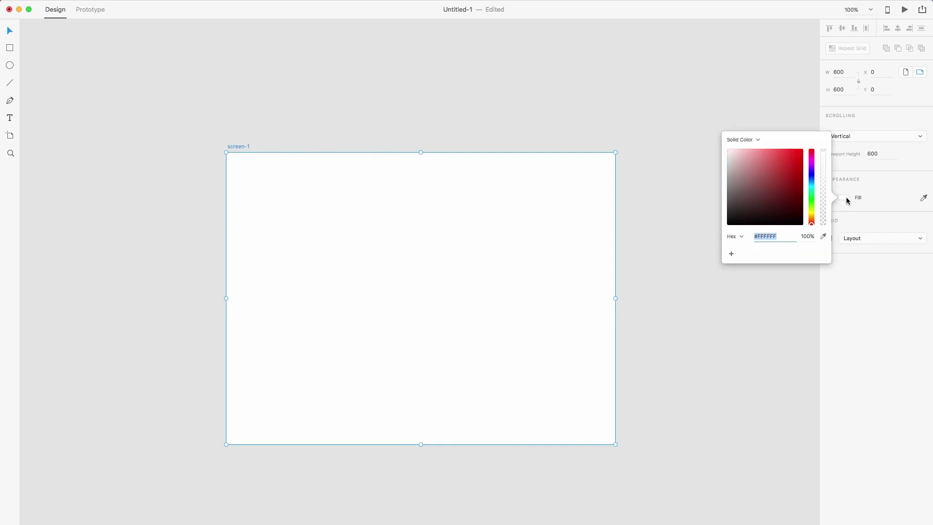
pyautogui.write('f4f4f4')
pyautogui.press('Return')
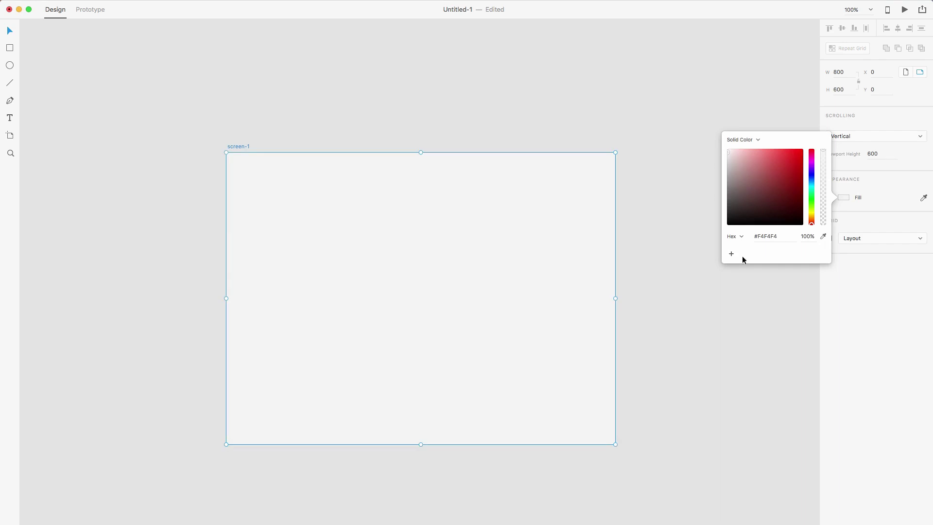
pyautogui.click(678, 304)
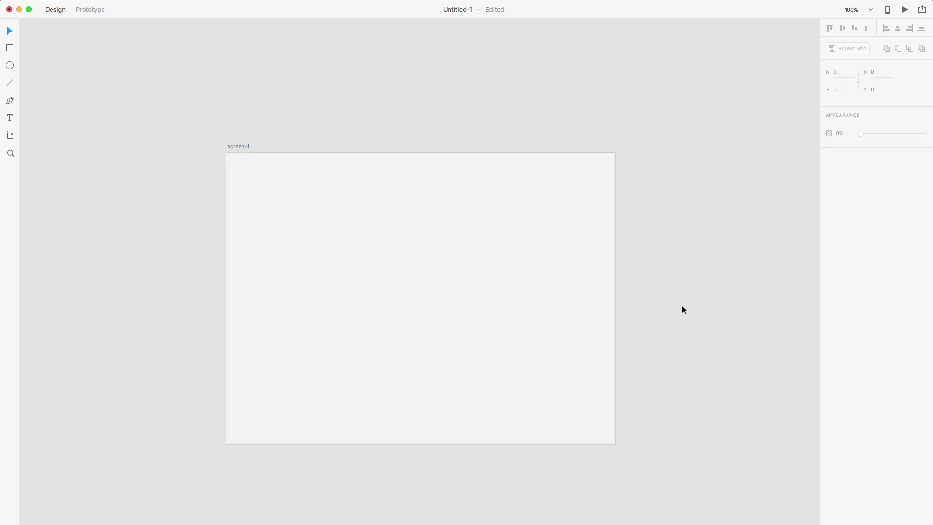
pyautogui.click(290, 253)
pyautogui.rightClick(309, 253)
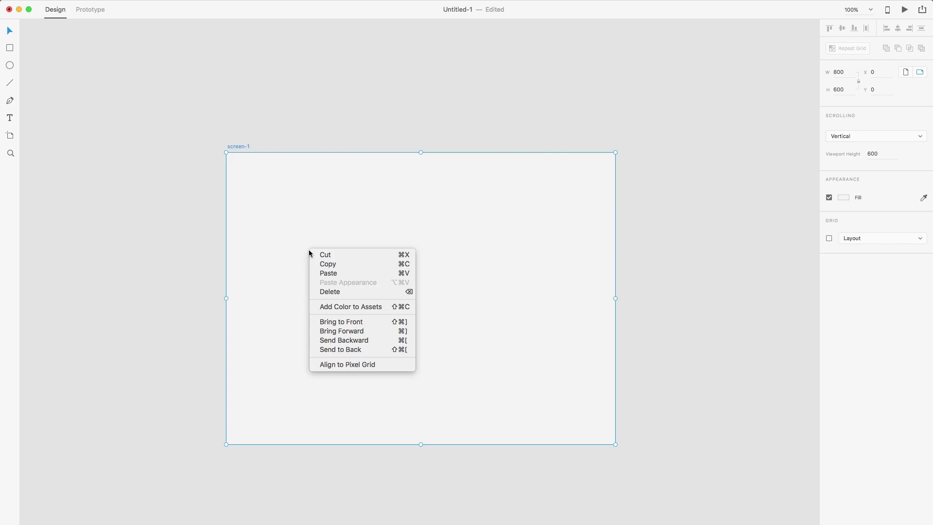
pyautogui.click(272, 250)
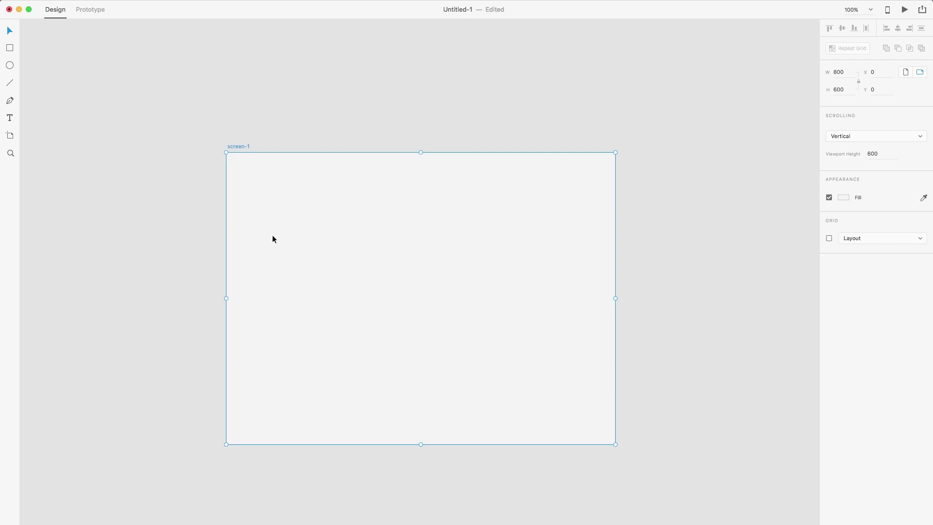
pyautogui.click(151, 262)
pyautogui.click(354, 252)
pyautogui.moveTo(259, 223); pyautogui.dragTo(235, 190)
pyautogui.click(142, 287)
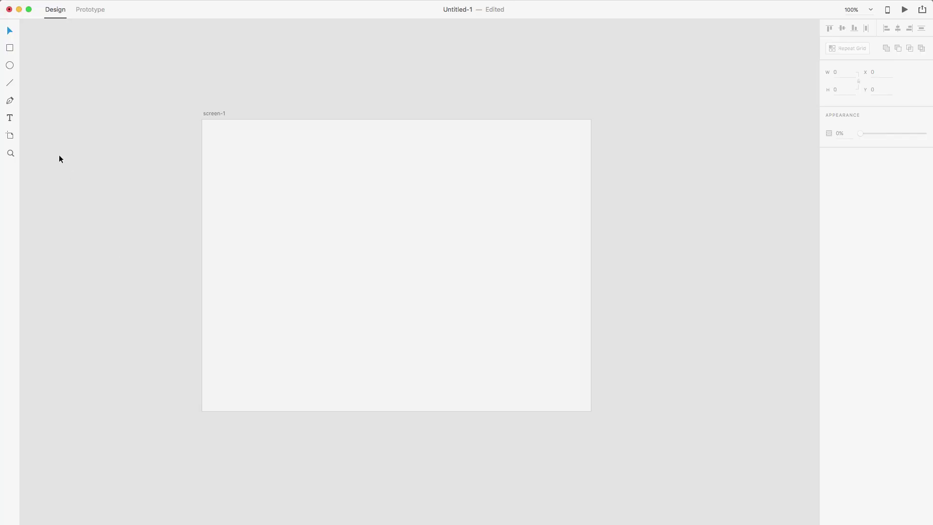
# Step: Draw a header rectangle about 911 × 106 and align it to the top and left edges of the screen-1 artboard
pyautogui.click(10, 49)
pyautogui.moveTo(188, 108)
pyautogui.mouseDown()
pyautogui.moveTo(363, 160)
pyautogui.moveTo(630, 159)
pyautogui.mouseUp()
pyautogui.click(10, 31)
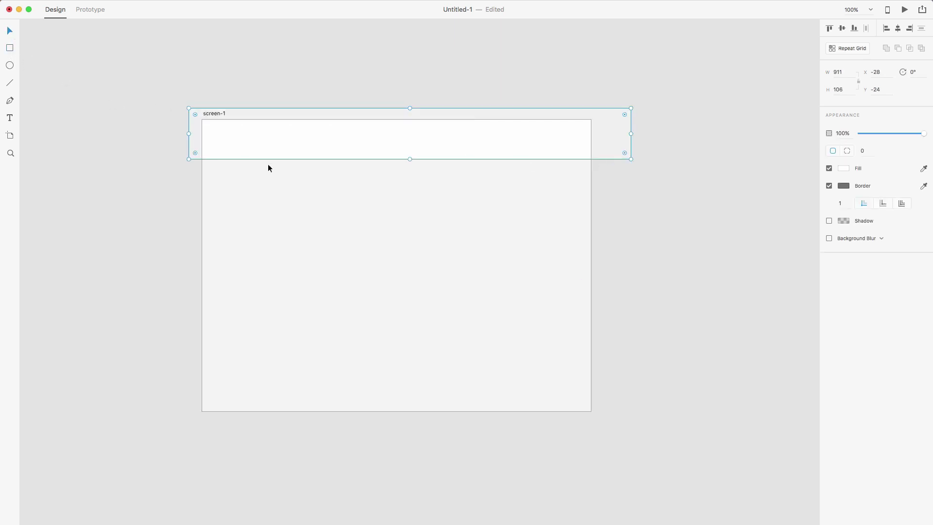
pyautogui.click(828, 29)
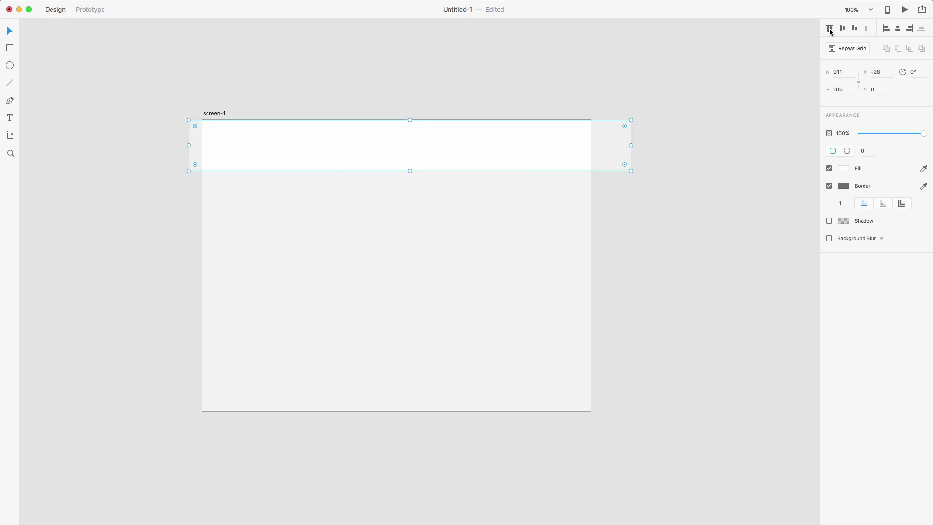
pyautogui.click(886, 28)
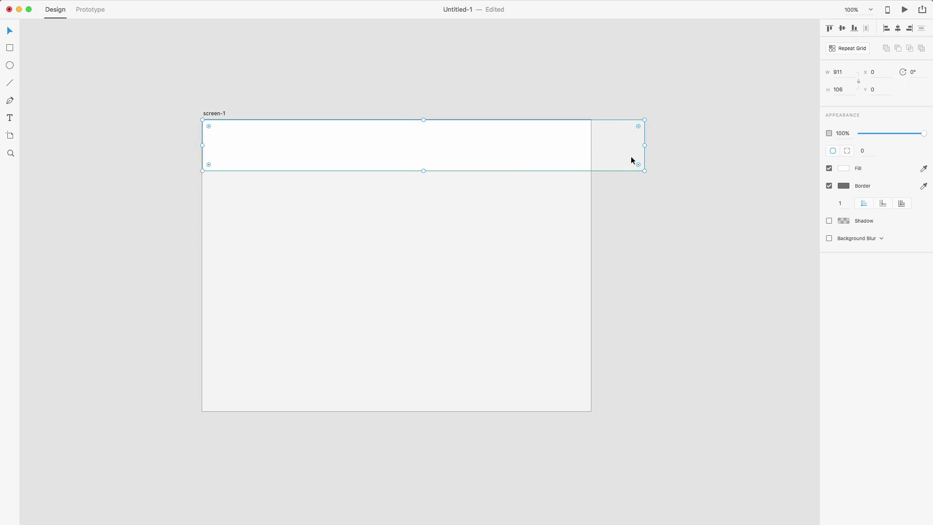
# Step: Set the header rectangle's width to 800
pyautogui.click(837, 72)
pyautogui.write('100%')
pyautogui.press('Return')
pyautogui.click(836, 73)
pyautogui.write('800')
pyautogui.press('Return')
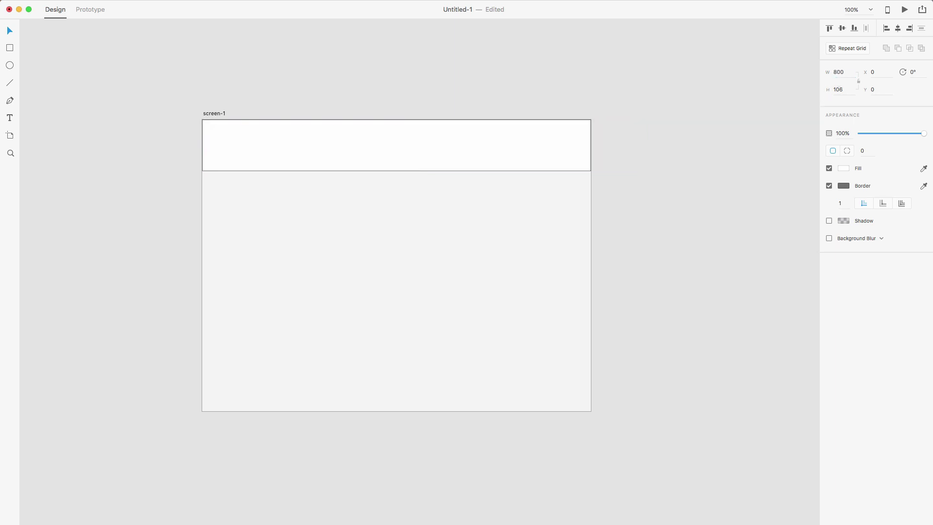
# Step: Remove the header rectangle's border and set its height to 80
pyautogui.click(414, 186)
pyautogui.click(384, 160)
pyautogui.click(829, 185)
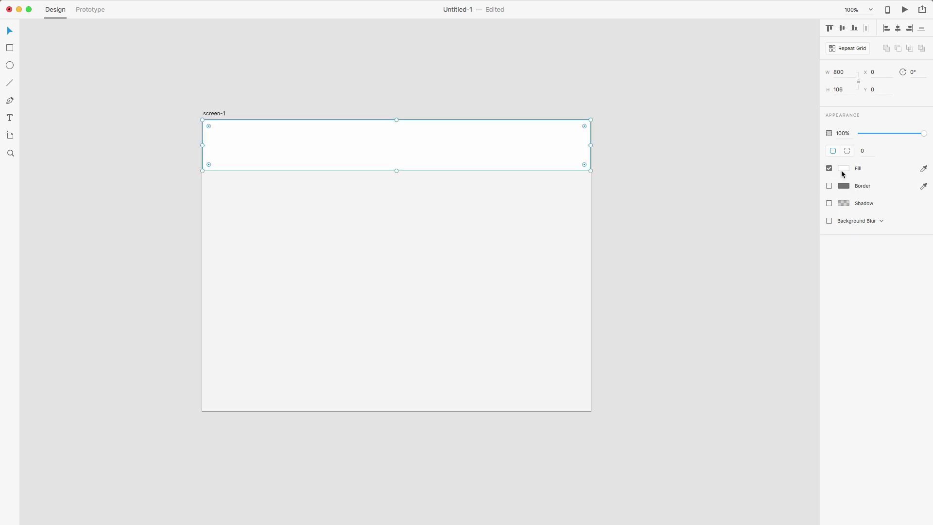
pyautogui.click(841, 91)
pyautogui.write('80')
pyautogui.click(802, 125)
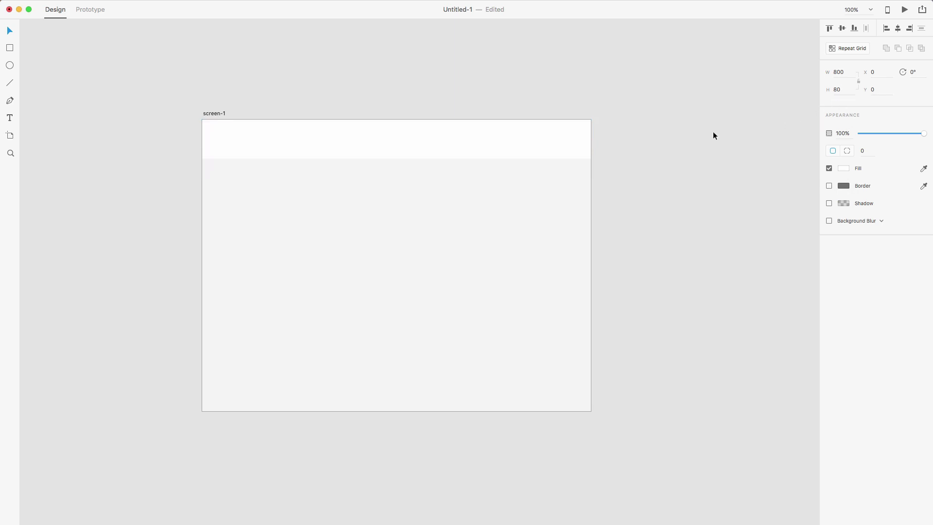
# Step: Set the header rectangle's corner radius to 4
pyautogui.click(547, 173)
pyautogui.click(537, 151)
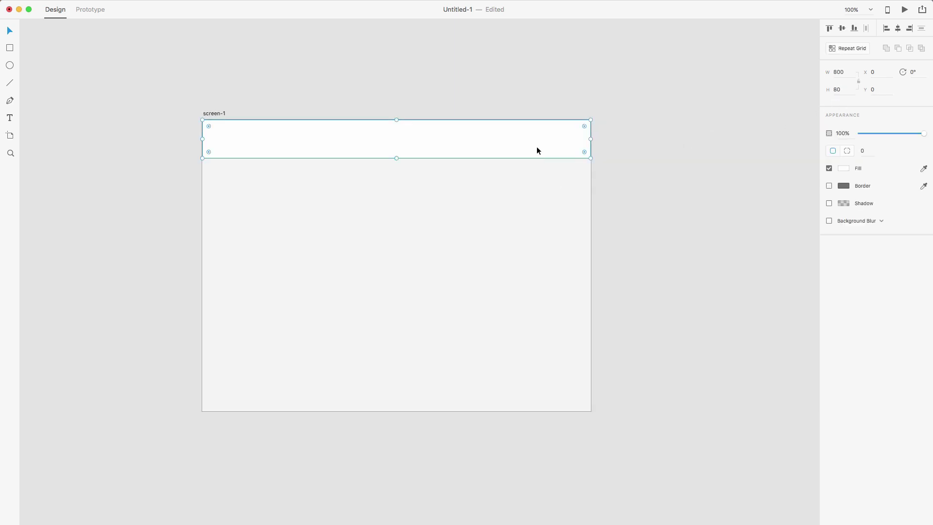
pyautogui.click(862, 152)
pyautogui.write('4')
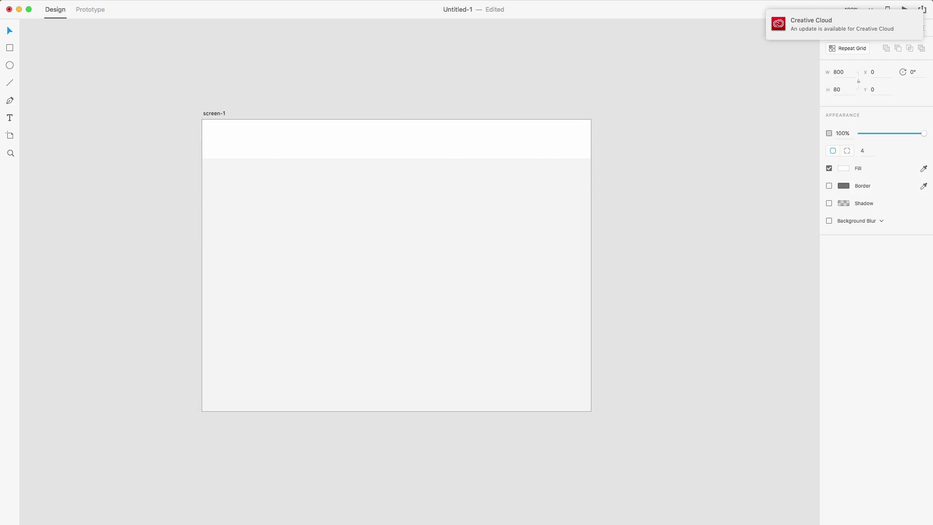
pyautogui.press('Return')
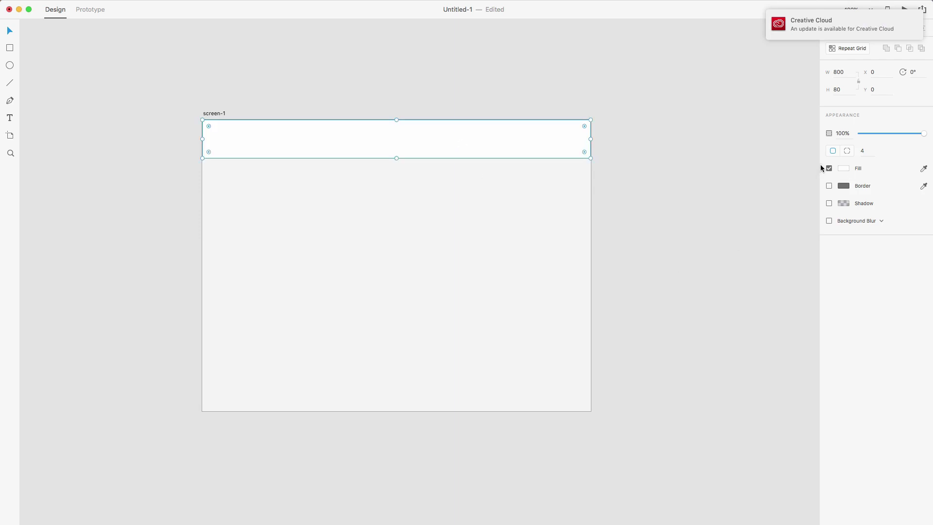
# Step: Try a linear gradient as the header rectangle's fill and return it to a solid colour
pyautogui.click(843, 168)
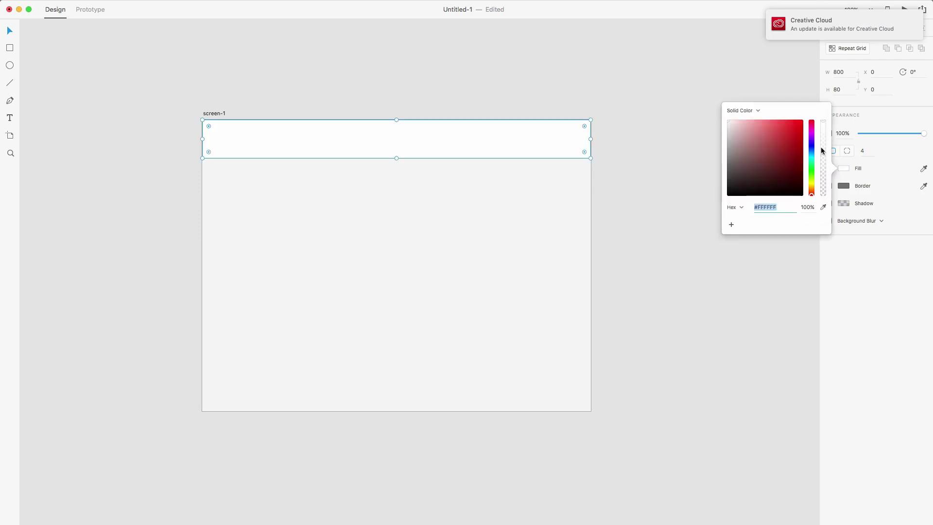
pyautogui.click(757, 110)
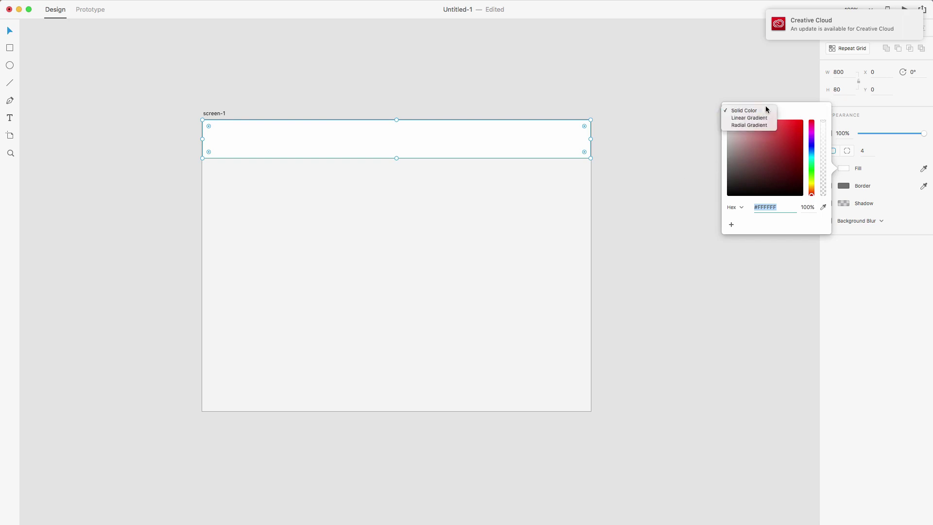
pyautogui.click(763, 118)
pyautogui.click(766, 106)
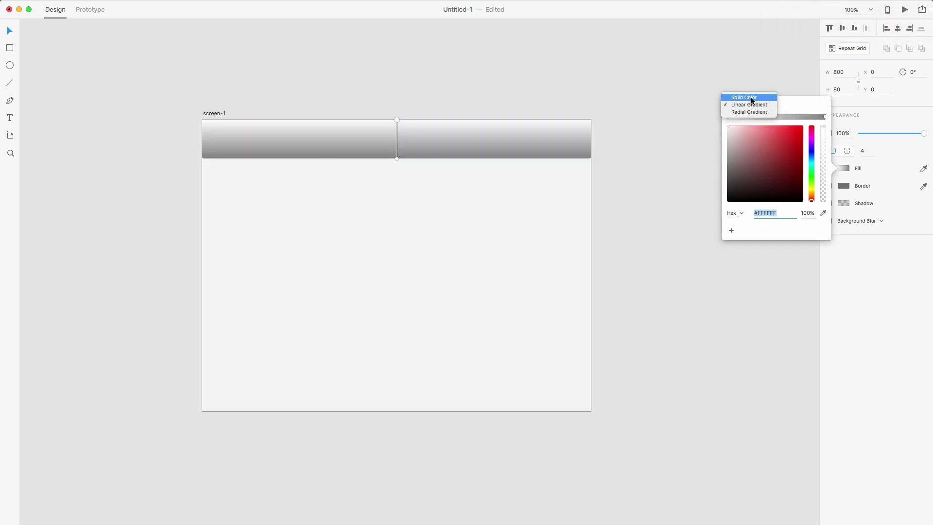
pyautogui.click(751, 97)
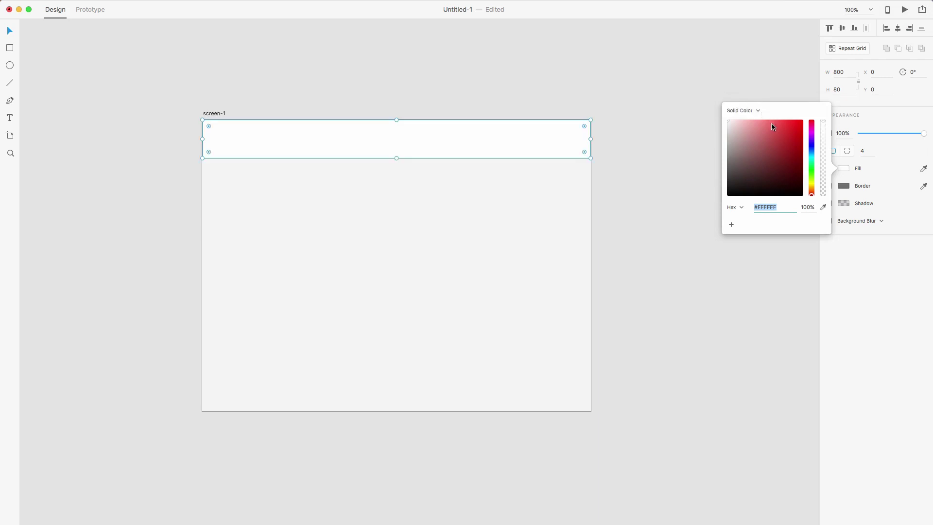
# Step: Fill the header rectangle with the solid green #58CEAE
pyautogui.moveTo(811, 151); pyautogui.dragTo(770, 136)
pyautogui.click(790, 137)
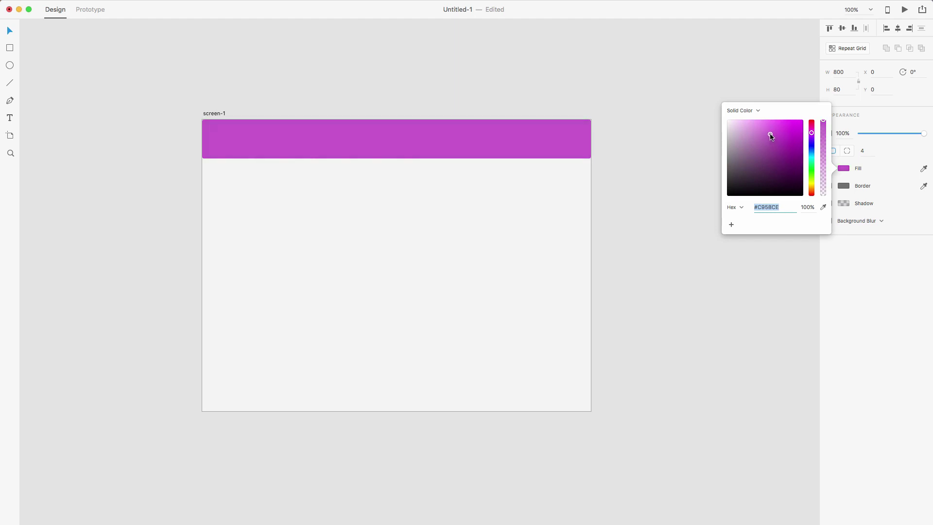
pyautogui.click(811, 135)
pyautogui.moveTo(811, 136); pyautogui.dragTo(810, 161)
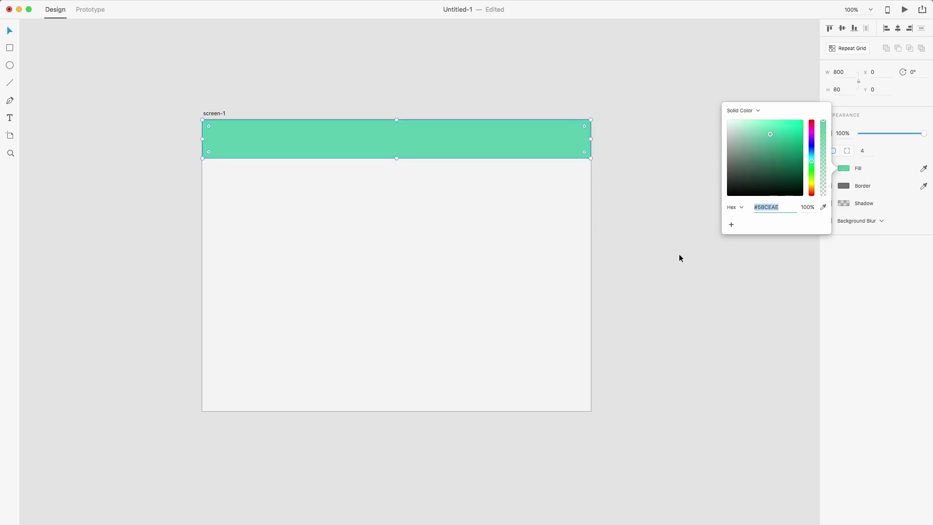
pyautogui.click(661, 249)
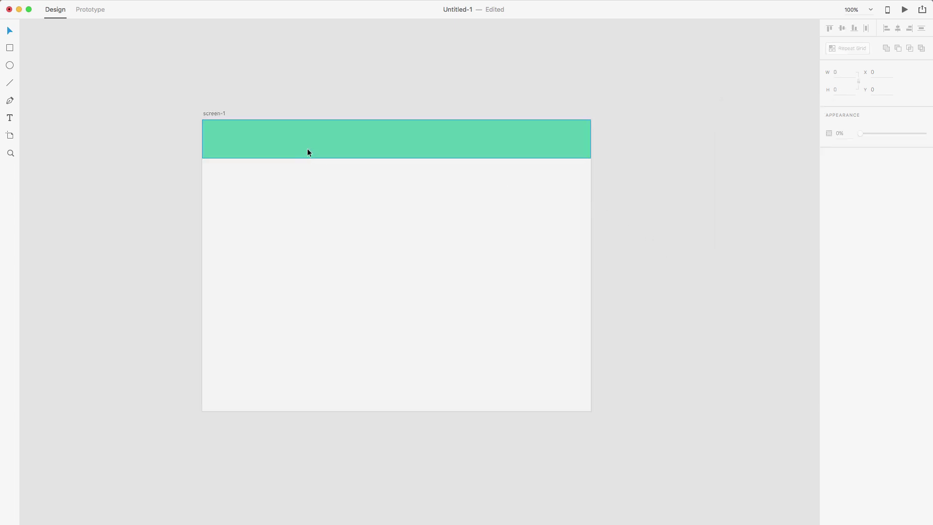
# Step: Draw an input-field rectangle about 490 × 44 inside the green header and remove its border
pyautogui.click(10, 48)
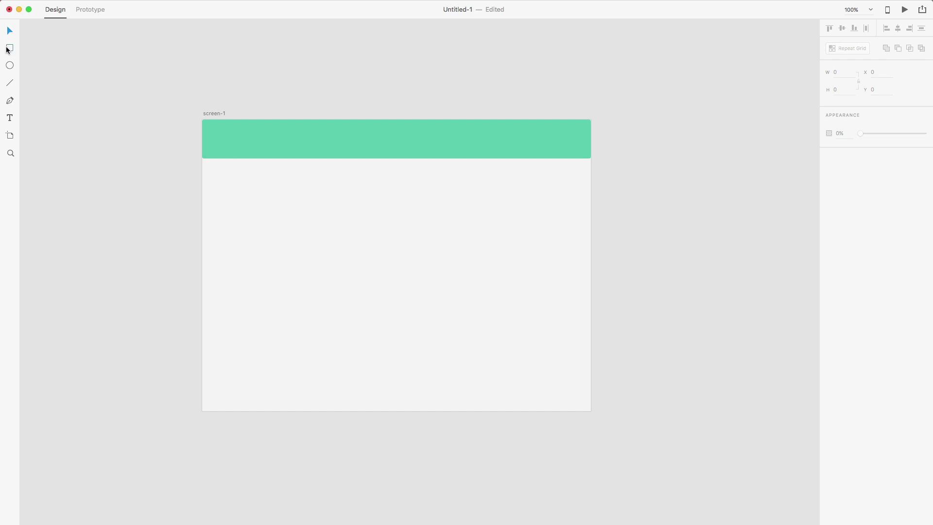
pyautogui.moveTo(220, 130)
pyautogui.mouseDown()
pyautogui.moveTo(335, 151)
pyautogui.moveTo(458, 152)
pyautogui.mouseUp()
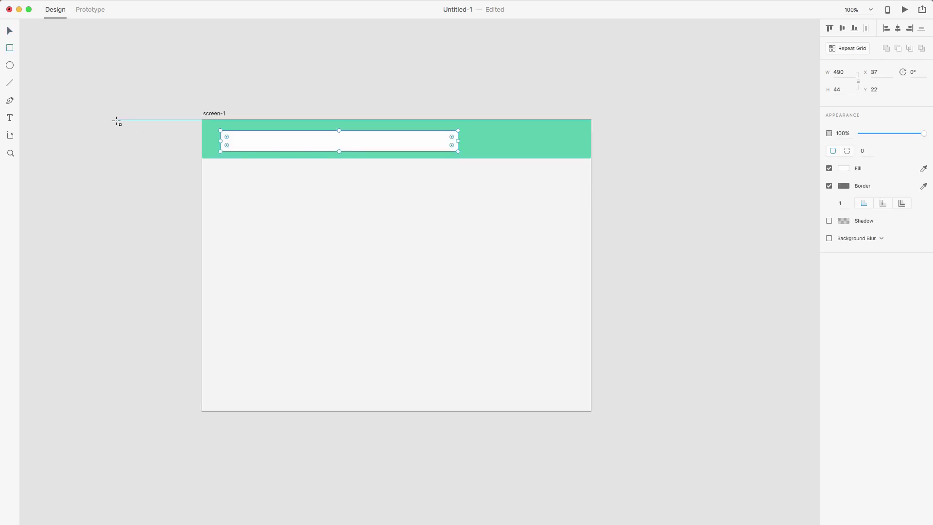
pyautogui.click(10, 30)
pyautogui.click(829, 185)
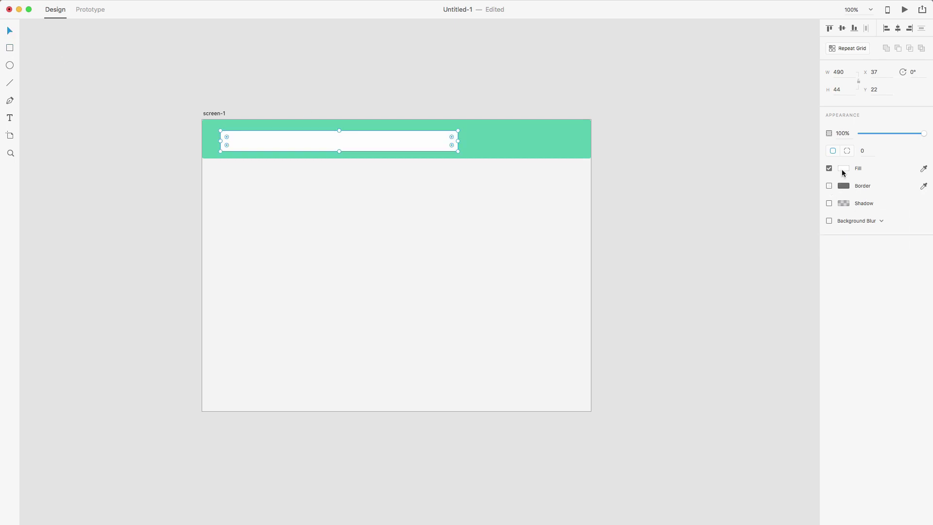
# Step: Set the opacity of the input-field rectangle's white fill to 56%
pyautogui.click(842, 170)
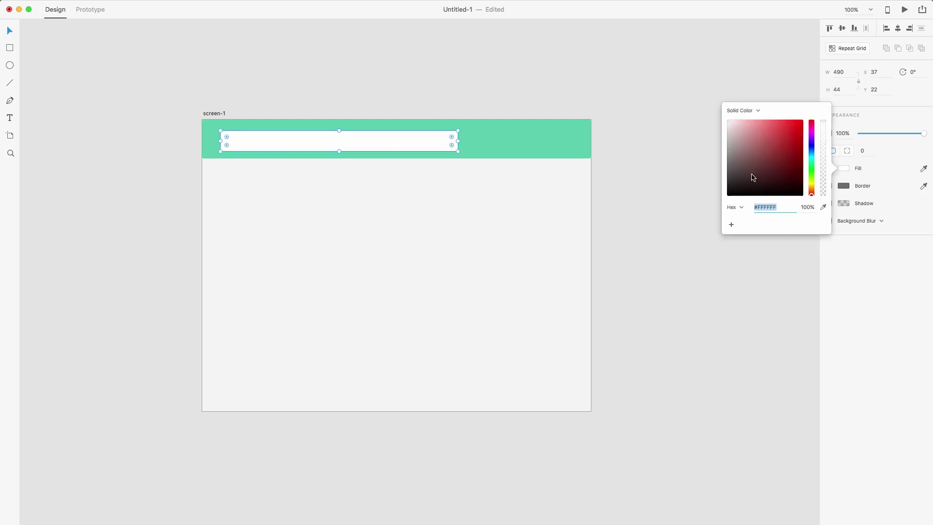
pyautogui.moveTo(823, 122); pyautogui.dragTo(824, 140)
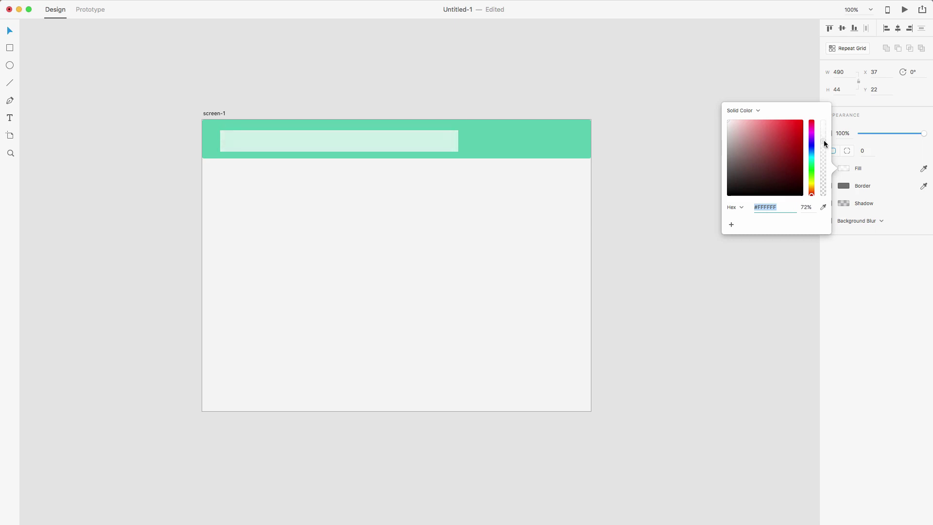
pyautogui.click(805, 207)
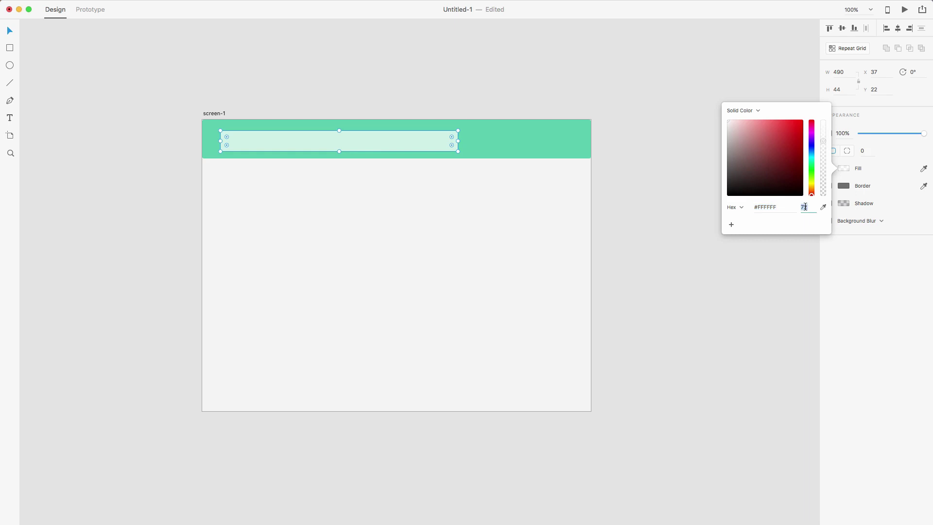
pyautogui.write('56')
pyautogui.press('Return')
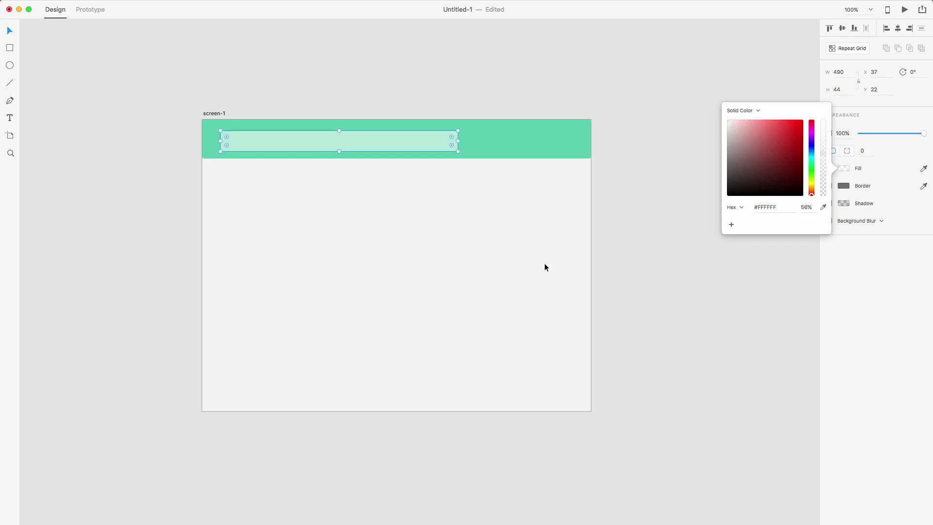
# Step: Set the input-field rectangle's height to 48 and move it to X 16, Y 16 inside the green header
pyautogui.click(408, 142)
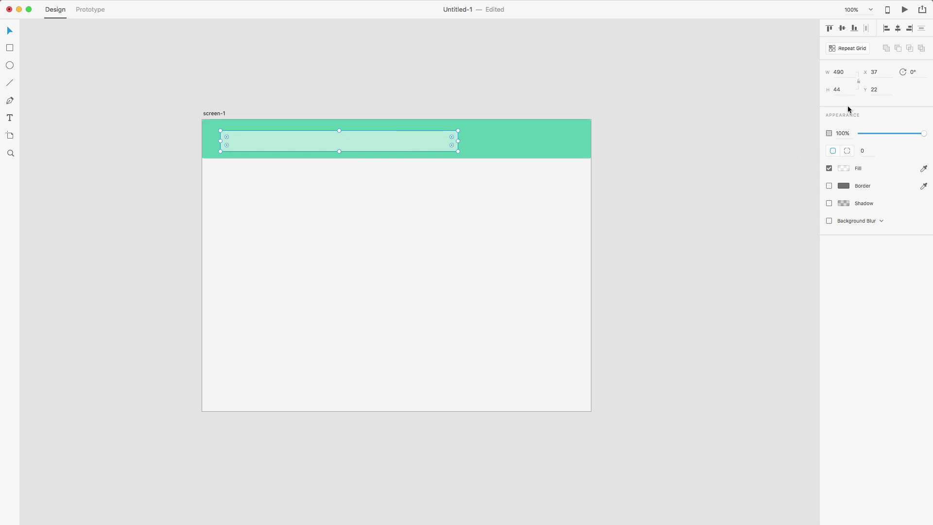
pyautogui.click(838, 90)
pyautogui.write('48')
pyautogui.press('Return')
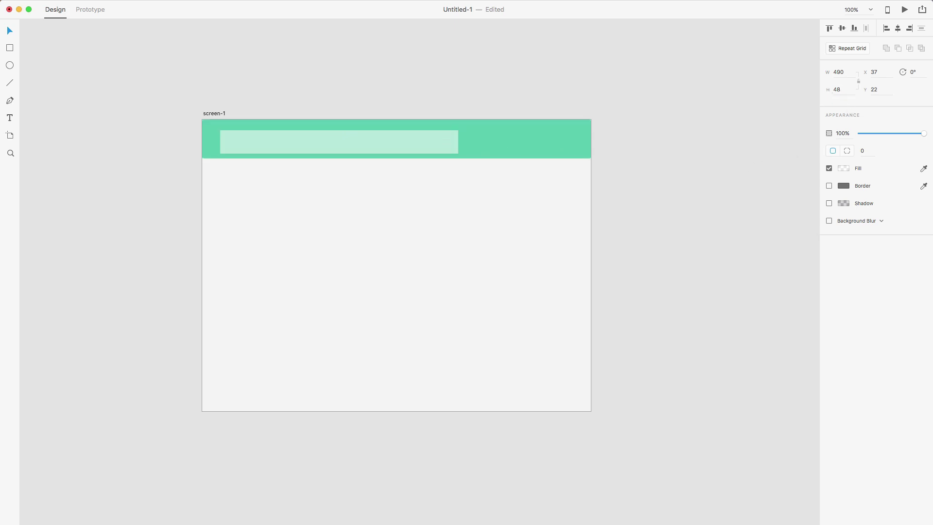
pyautogui.moveTo(354, 138); pyautogui.dragTo(301, 143)
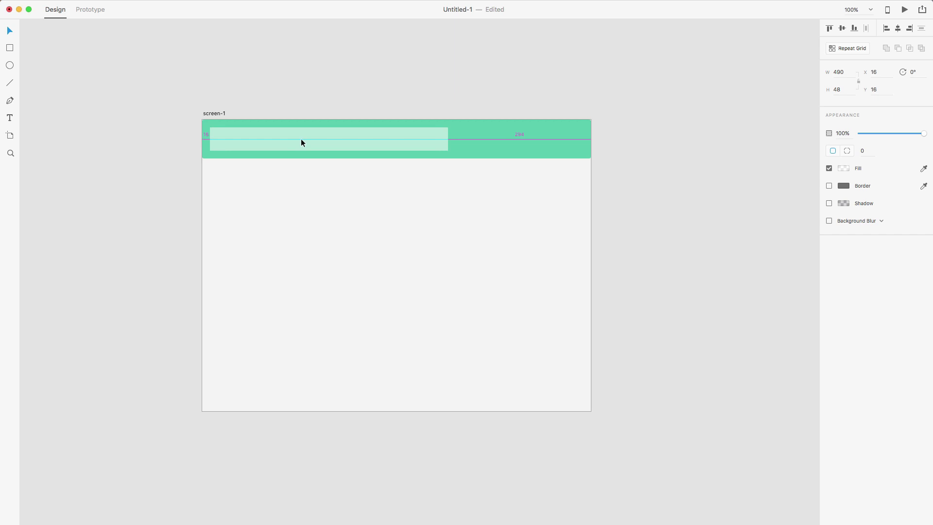
pyautogui.moveTo(301, 139); pyautogui.dragTo(327, 138)
# Step: Widen the input-field rectangle to 768 and check its spacing to the header's edges
pyautogui.hscroll(1, 327, 141)
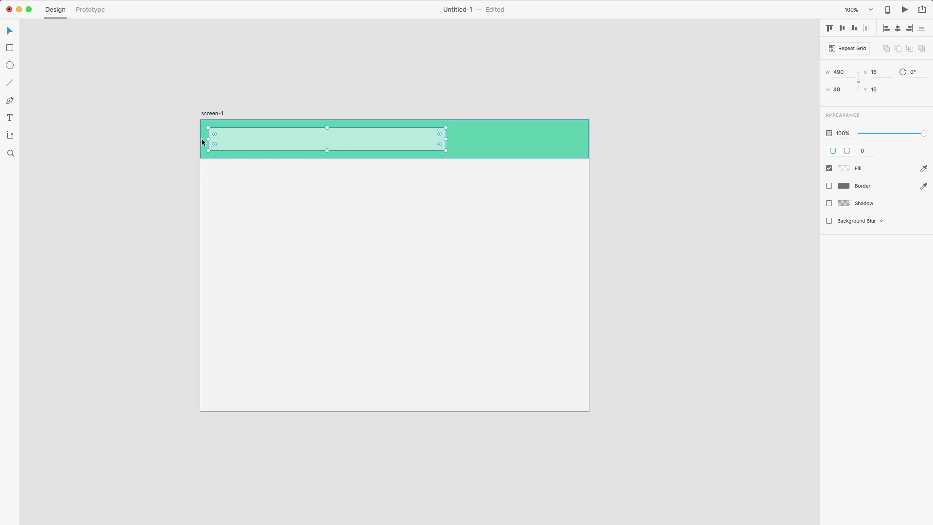
pyautogui.hscroll(1, 201, 138)
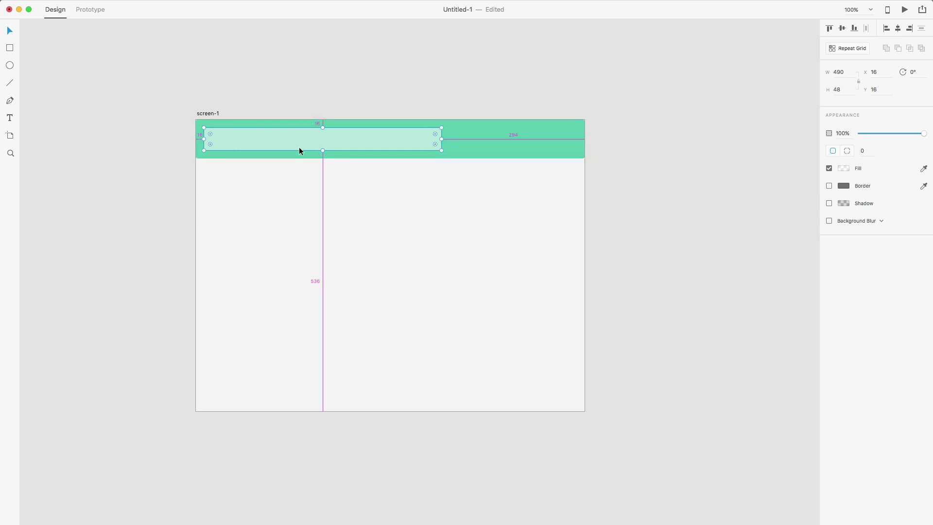
pyautogui.moveTo(441, 140); pyautogui.dragTo(583, 141)
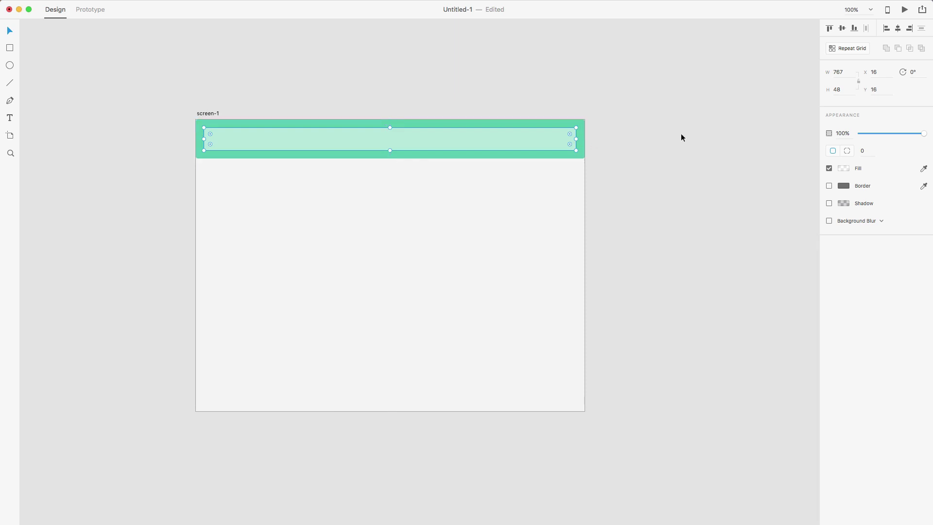
pyautogui.click(849, 71)
pyautogui.write('768')
pyautogui.press('Return')
pyautogui.press('alt')
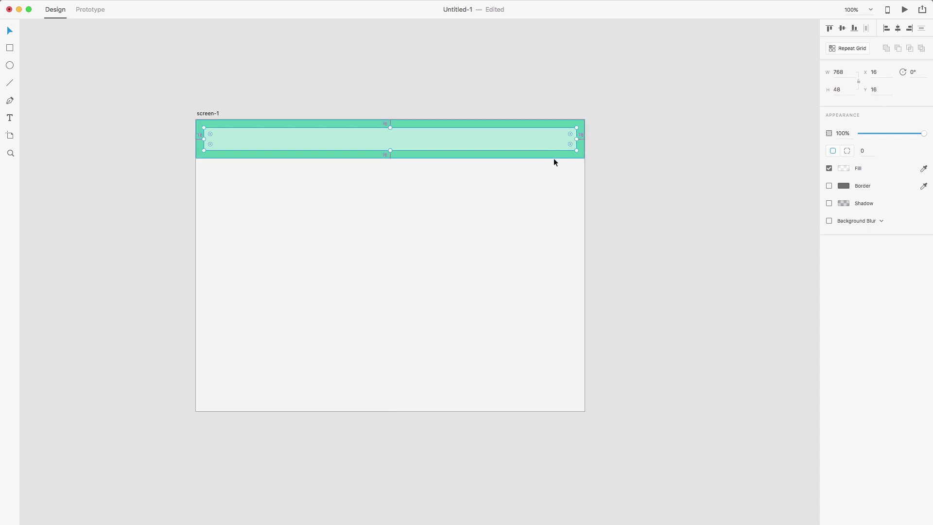
pyautogui.click(605, 184)
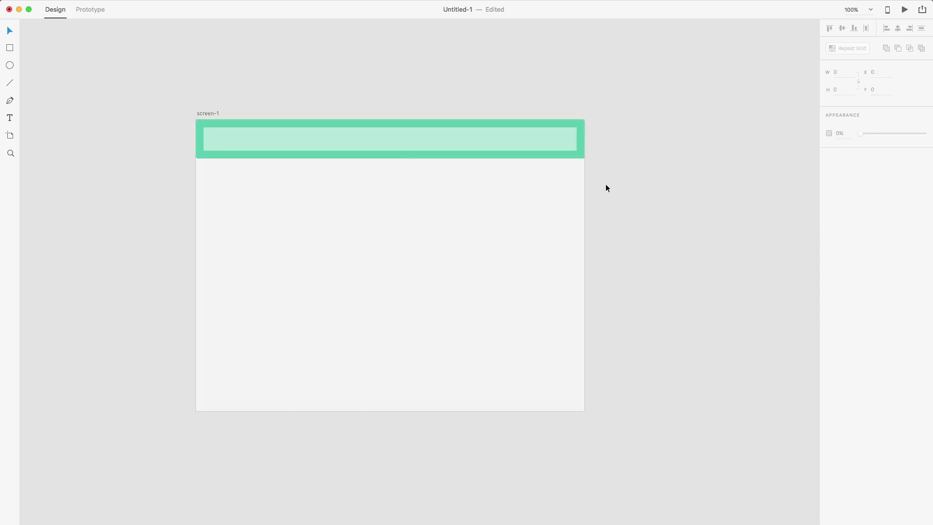
# Step: Set the input-field rectangle's corner radius to 4
pyautogui.click(499, 142)
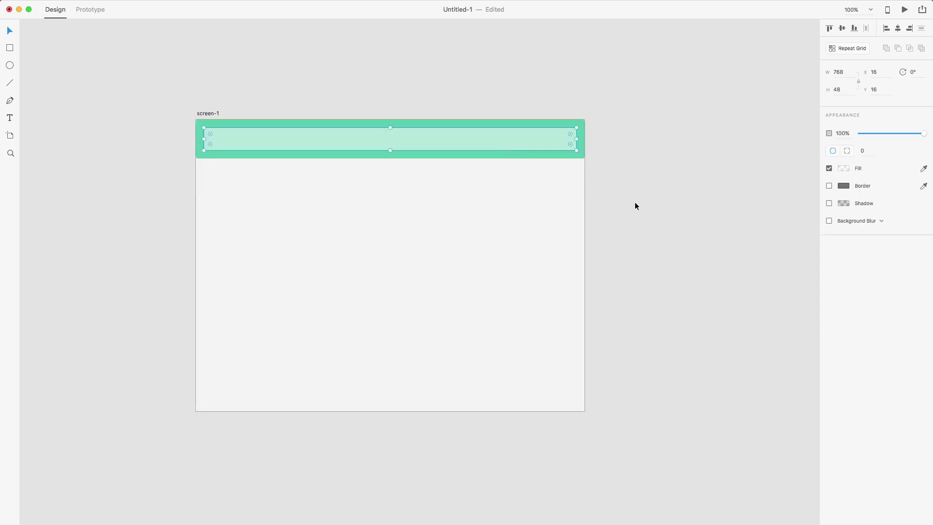
pyautogui.click(864, 153)
pyautogui.write('4')
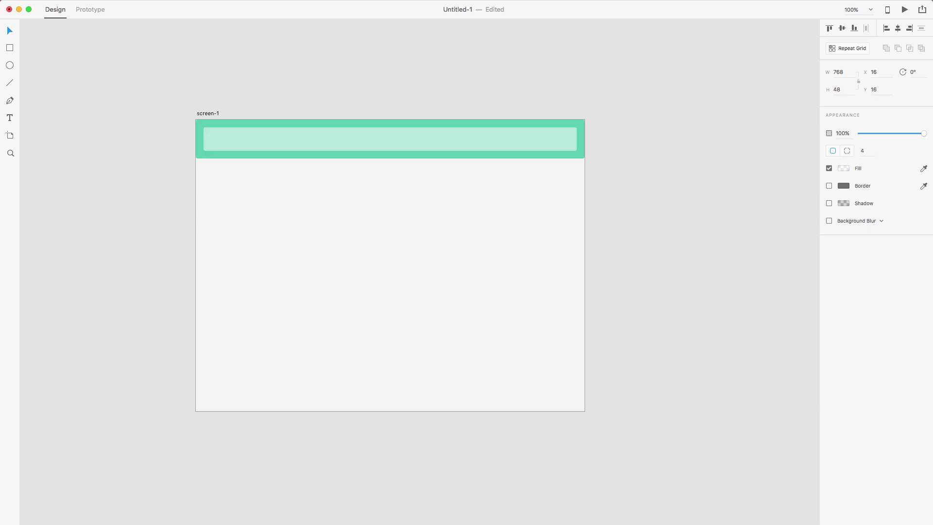
pyautogui.click(679, 220)
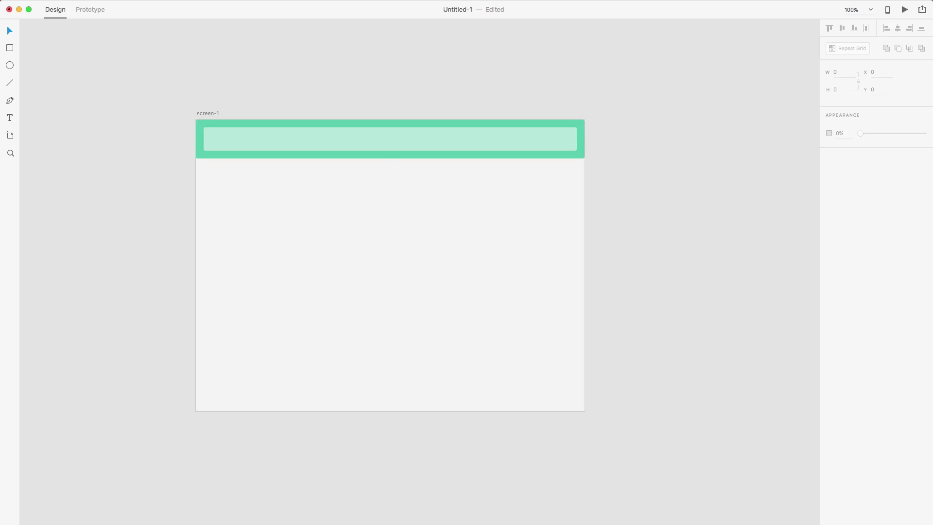
# Step: Add the placeholder text "Ro’yhat kiriting" near the start of the input field in the header
pyautogui.press('super+Tab')
pyautogui.click(10, 119)
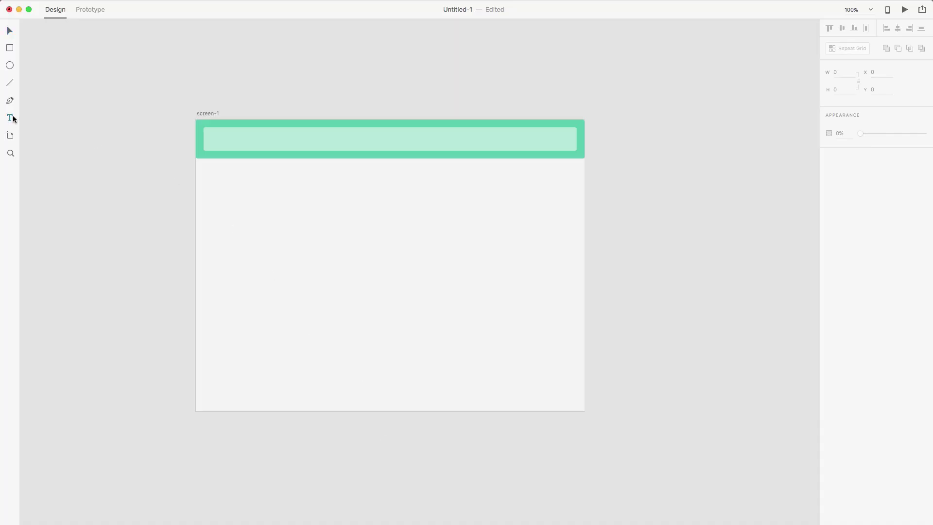
pyautogui.click(222, 140)
pyautogui.write('E')
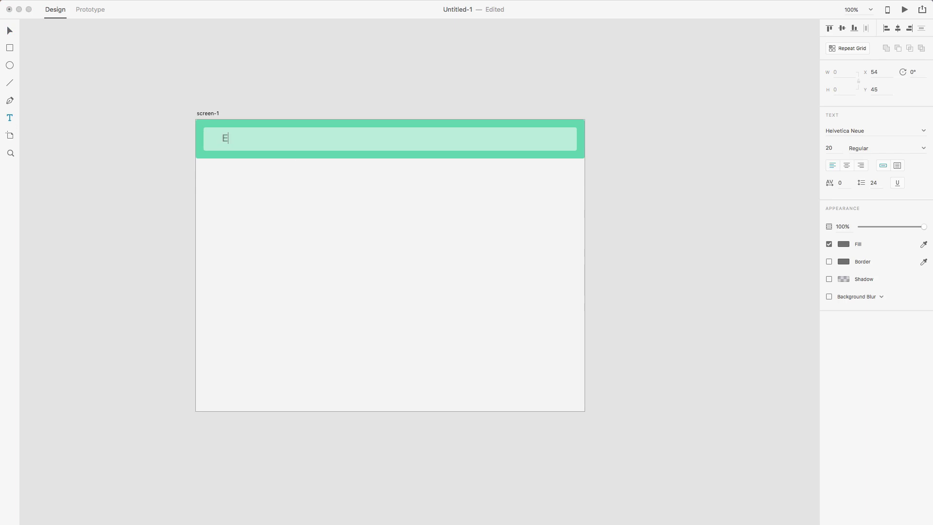
pyautogui.write('nter activity')
pyautogui.press('BackSpace')
pyautogui.press('BackSpace')
pyautogui.press('BackSpace')
pyautogui.press('BackSpace')
pyautogui.press('BackSpace')
pyautogui.press('BackSpace')
pyautogui.press('BackSpace')
pyautogui.press('BackSpace')
pyautogui.press('BackSpace')
pyautogui.press('BackSpace')
pyautogui.press('BackSpace')
pyautogui.press('BackSpace')
pyautogui.press('BackSpace')
pyautogui.press('BackSpace')
pyautogui.write('Ro’yhat kiriting')
pyautogui.press('Escape')
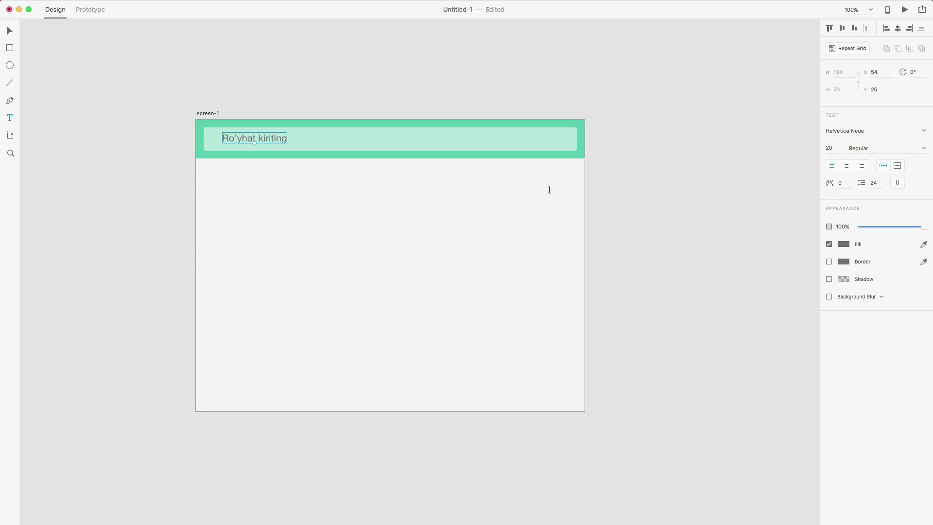
# Step: Fill the placeholder text with white #FFFFFF
pyautogui.click(843, 246)
pyautogui.moveTo(736, 244); pyautogui.dragTo(722, 174)
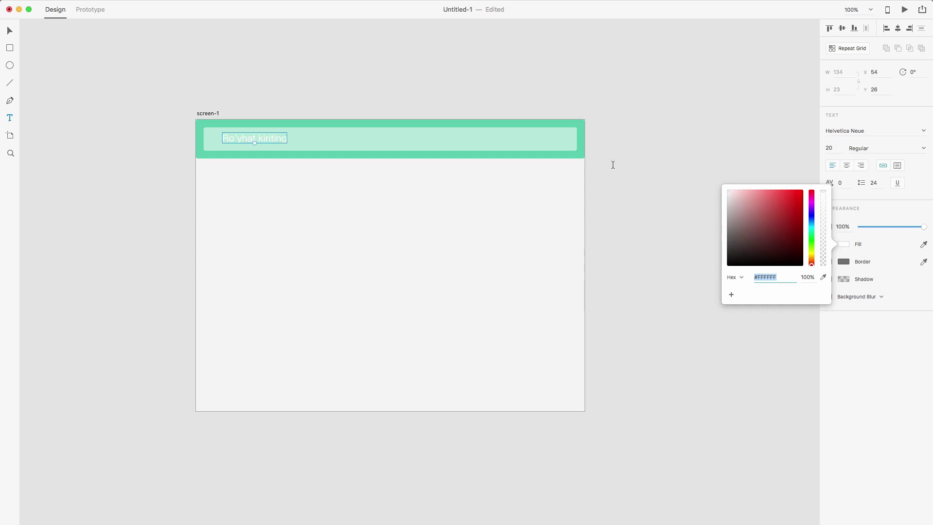
pyautogui.press('Escape')
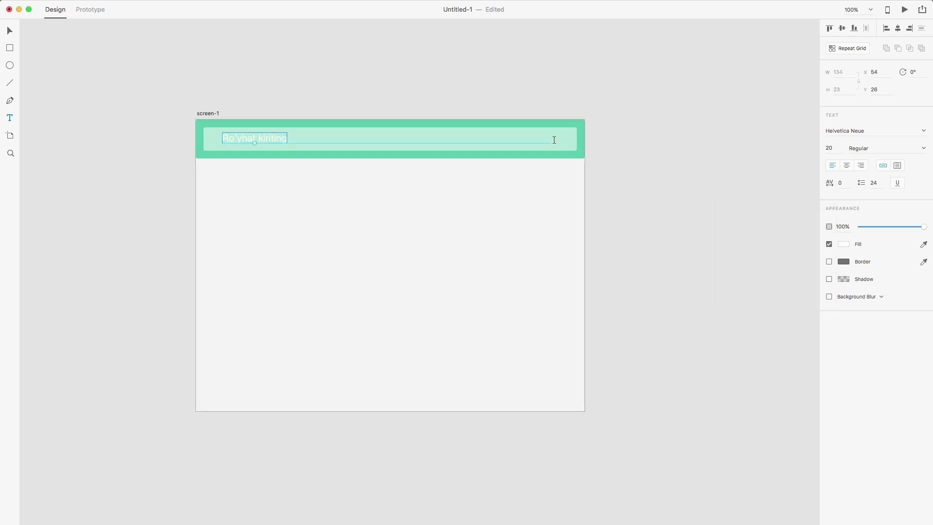
pyautogui.click(560, 129)
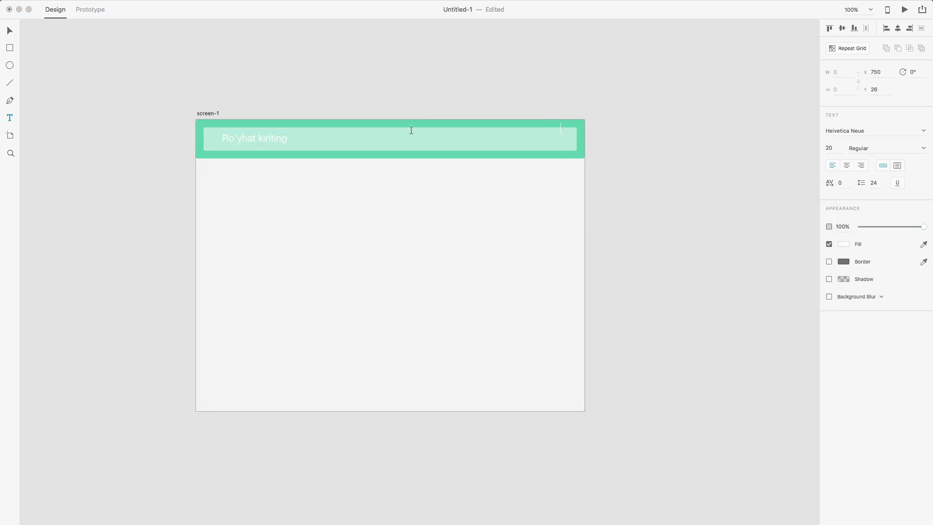
pyautogui.click(254, 138)
# Step: Reduce the opacity of the input-field rectangle's white fill to 36%
pyautogui.click(9, 31)
pyautogui.click(426, 134)
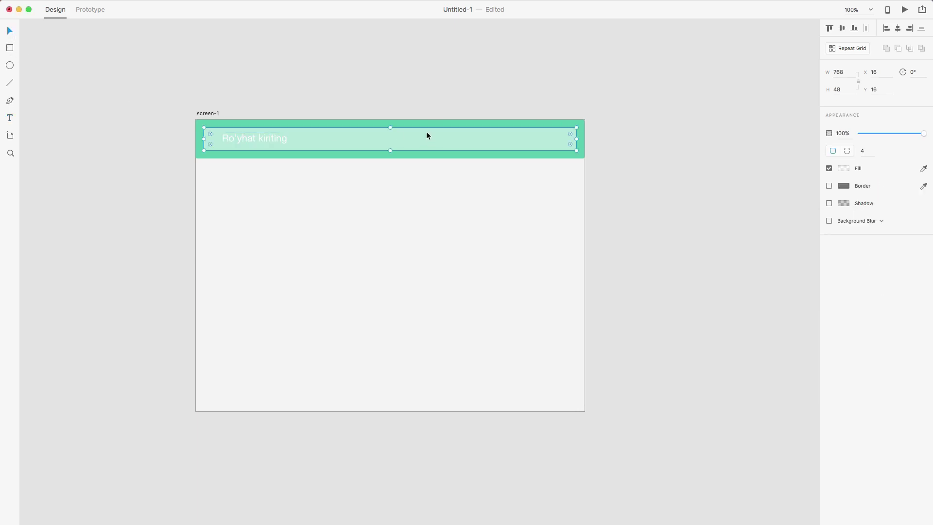
pyautogui.click(843, 168)
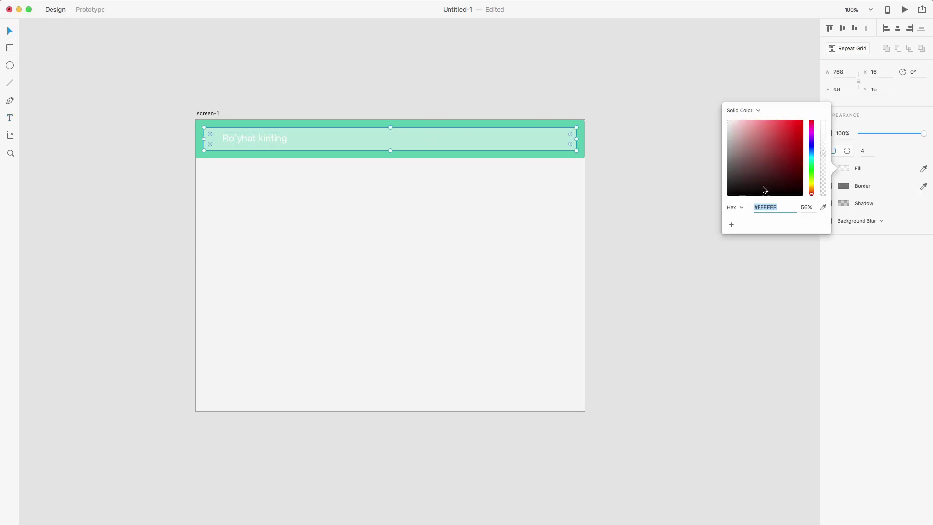
pyautogui.moveTo(820, 153)
pyautogui.mouseDown()
pyautogui.moveTo(821, 143)
pyautogui.moveTo(824, 169)
pyautogui.mouseUp()
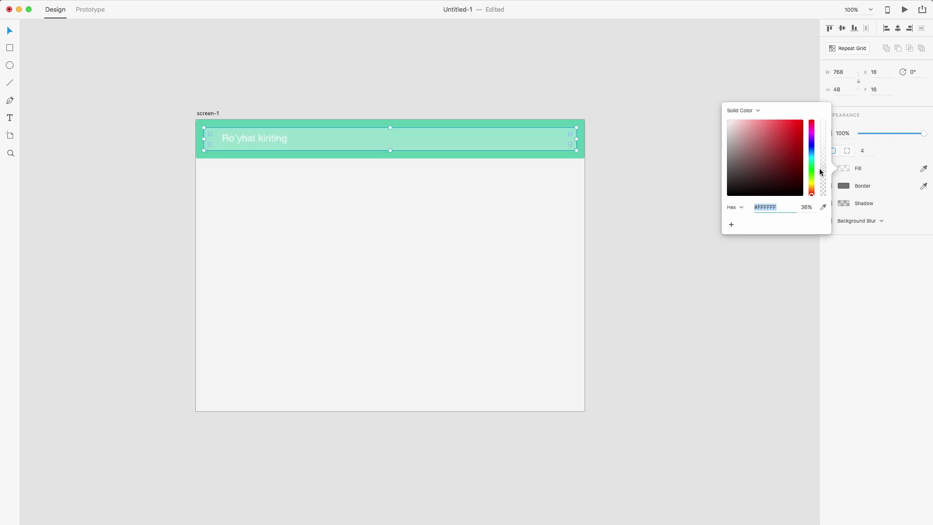
pyautogui.click(354, 187)
# Step: Set the placeholder text's font to Roboto
pyautogui.click(254, 141)
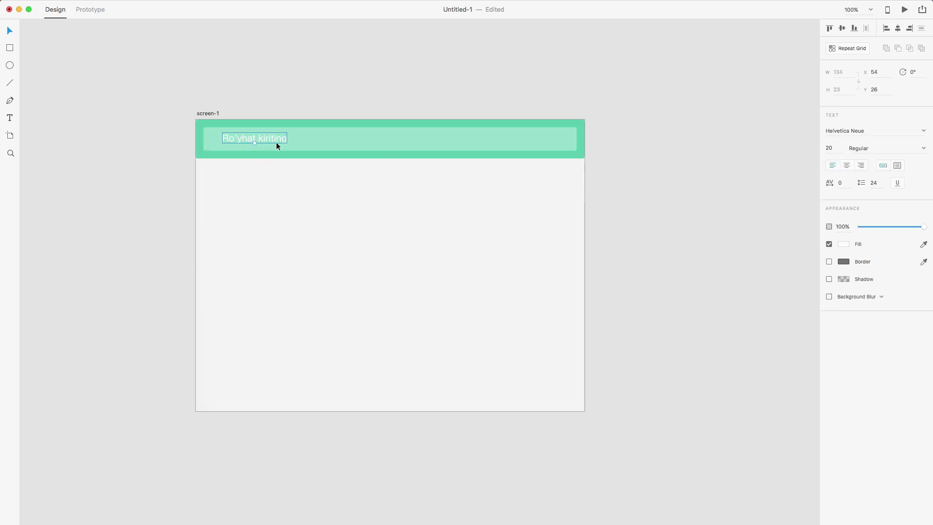
pyautogui.click(902, 132)
pyautogui.write('Roboto')
pyautogui.press('Return')
# Step: Try to find Open Sans as the placeholder text's font, then re-enter Roboto and clear it
pyautogui.click(923, 132)
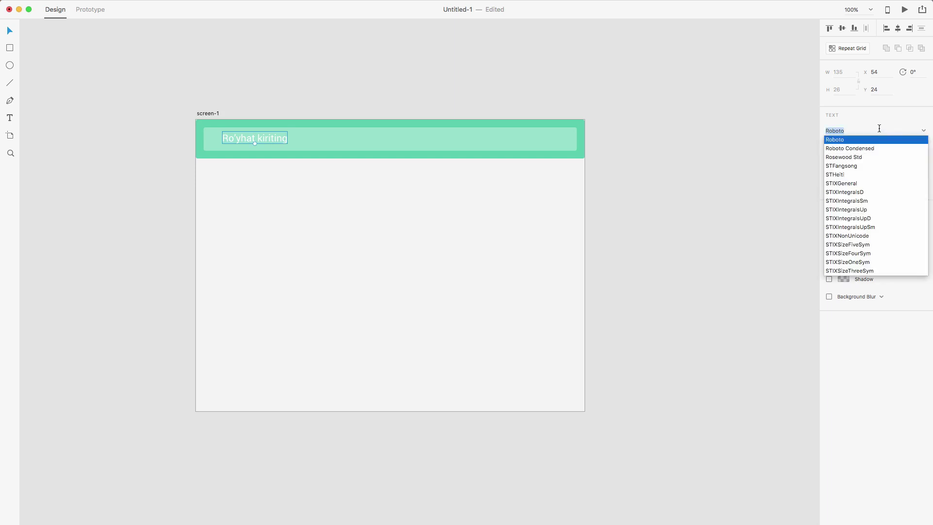
pyautogui.write('Open sa')
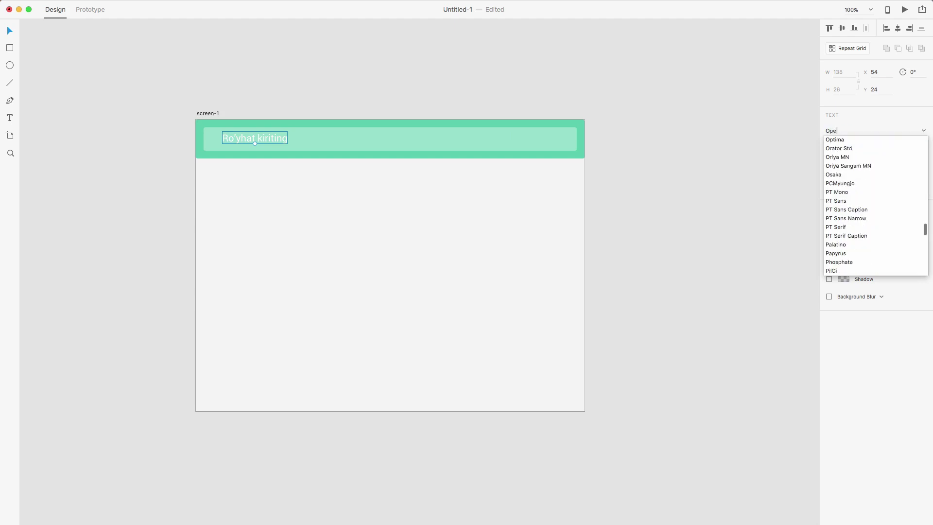
pyautogui.press('BackSpace')
pyautogui.press('BackSpace')
pyautogui.press('BackSpace')
pyautogui.press('BackSpace')
pyautogui.press('BackSpace')
pyautogui.press('BackSpace')
pyautogui.press('BackSpace')
pyautogui.write('Roboto')
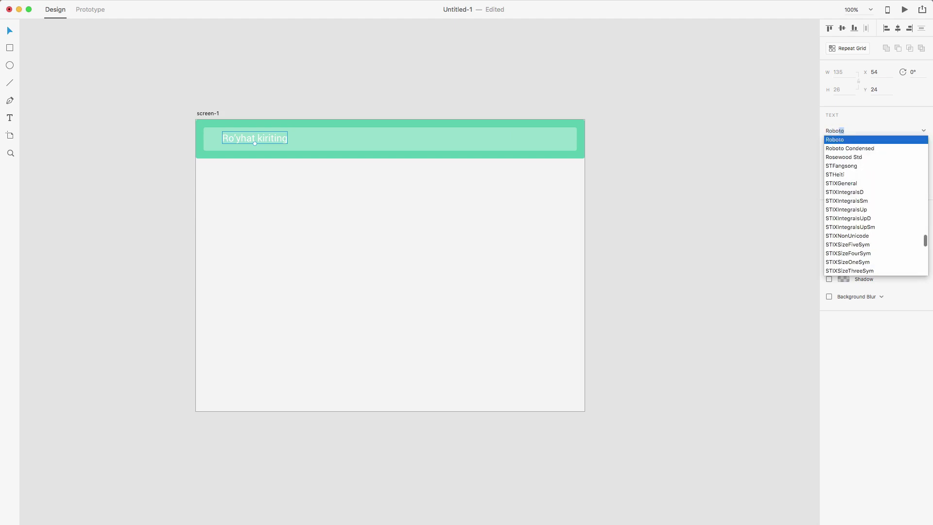
pyautogui.press('BackSpace')
pyautogui.press('BackSpace')
pyautogui.press('BackSpace')
pyautogui.press('BackSpace')
pyautogui.press('BackSpace')
pyautogui.press('BackSpace')
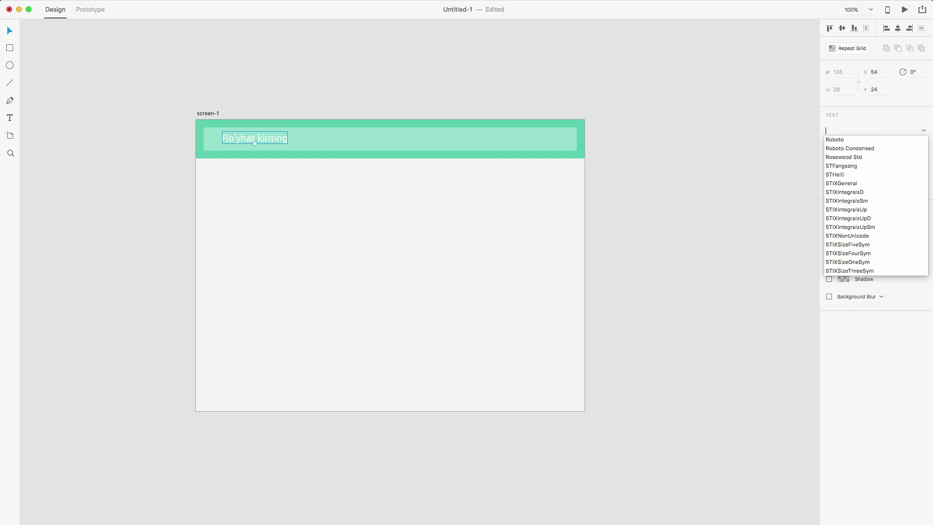
# Step: Set the placeholder text to PT Sans at size 15
pyautogui.write('PT Mono')
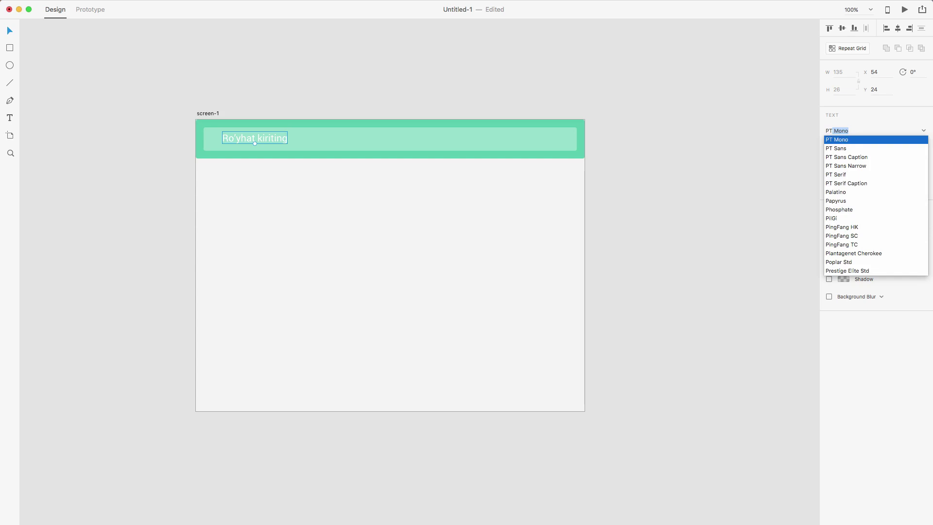
pyautogui.press('Down')
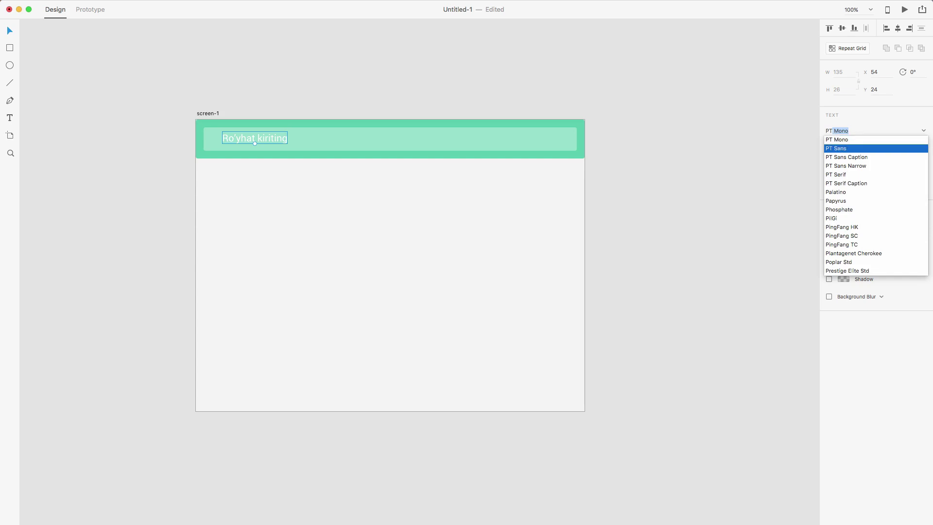
pyautogui.press('Return')
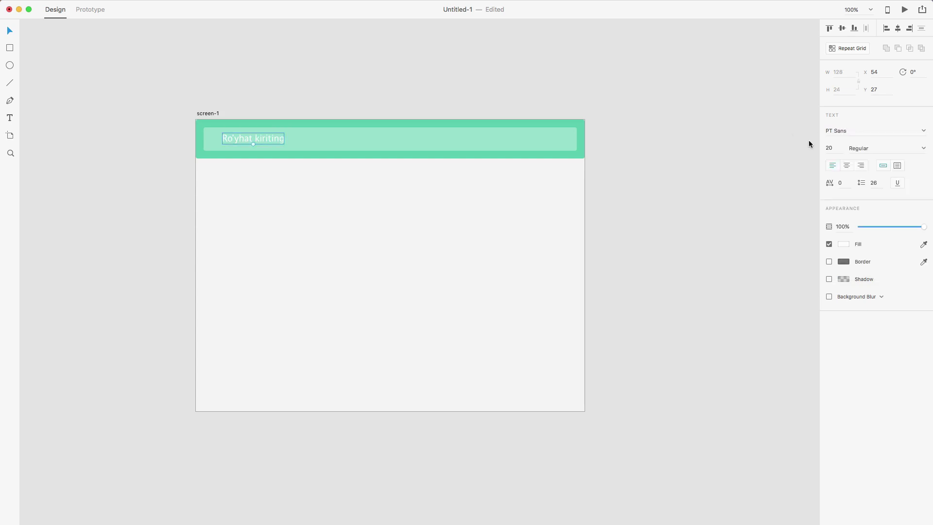
pyautogui.click(838, 149)
pyautogui.write('15')
pyautogui.press('Return')
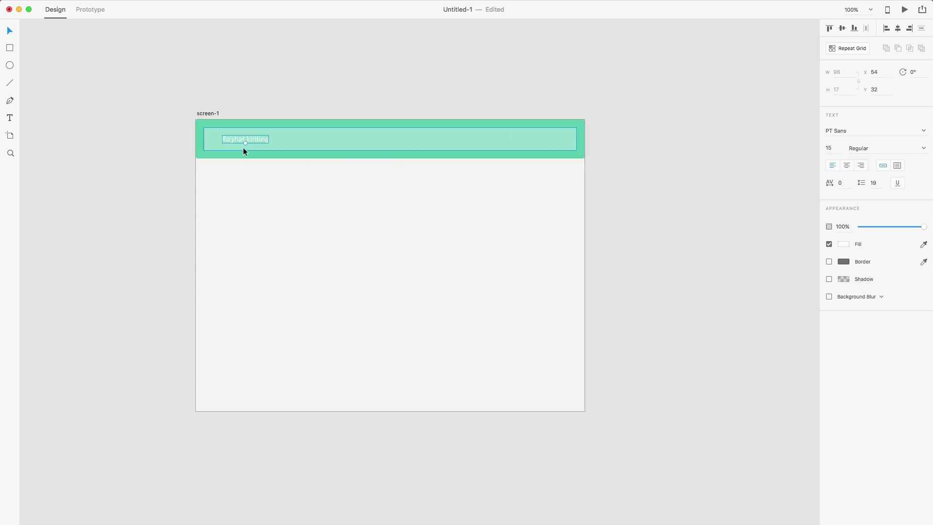
# Step: Move the placeholder text to X 32, Y 32 inside the input field
pyautogui.moveTo(249, 138); pyautogui.dragTo(240, 138)
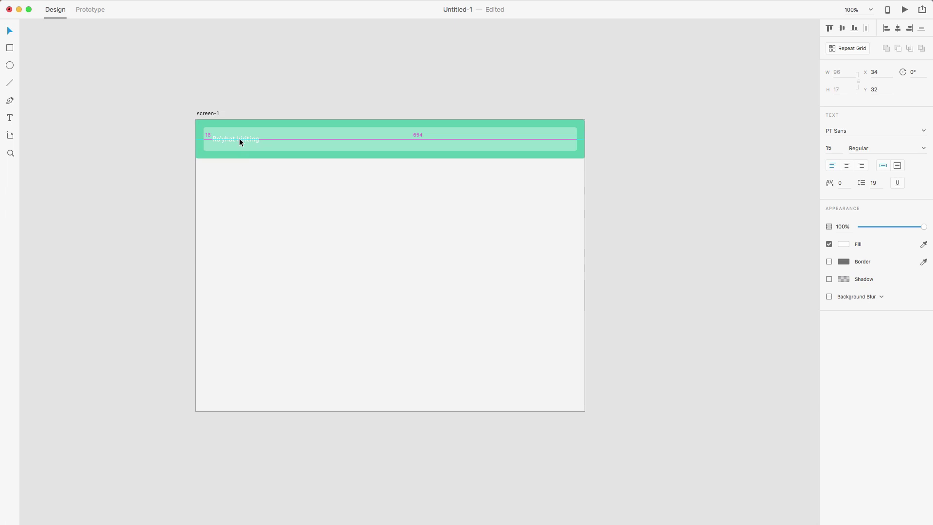
pyautogui.moveTo(238, 138); pyautogui.dragTo(238, 138)
pyautogui.scroll(-1, 238, 137)
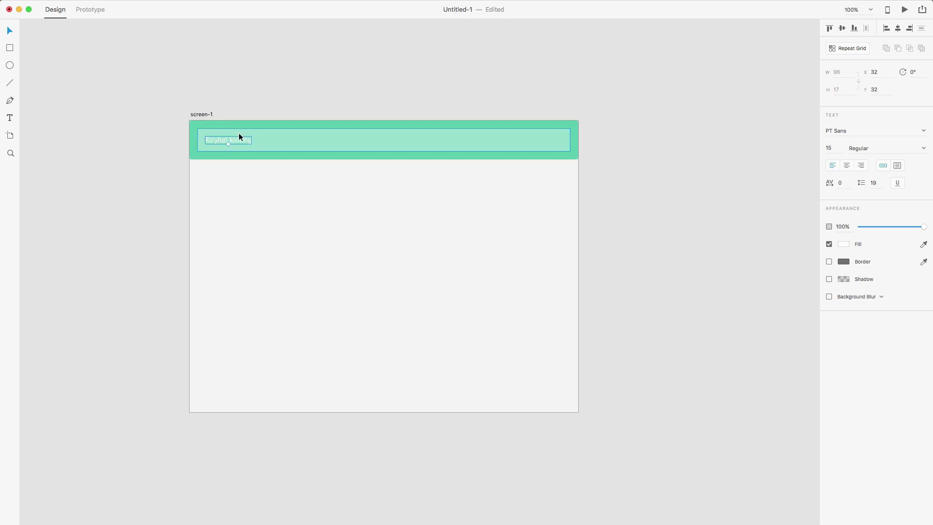
# Step: Check the spacing around the placeholder text inside the input field and view the artboard at 100%
pyautogui.press('alt')
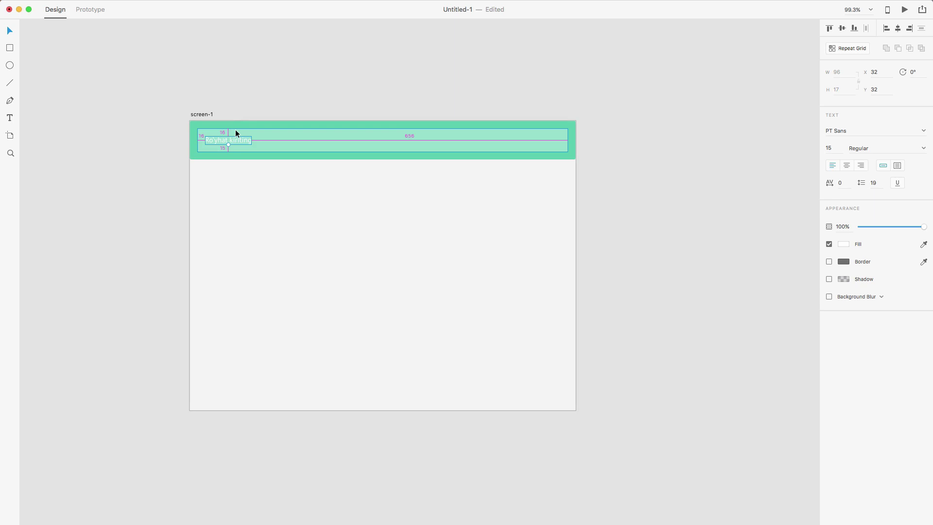
pyautogui.keyDown('shift'); pyautogui.click(278, 143); pyautogui.keyUp('shift')
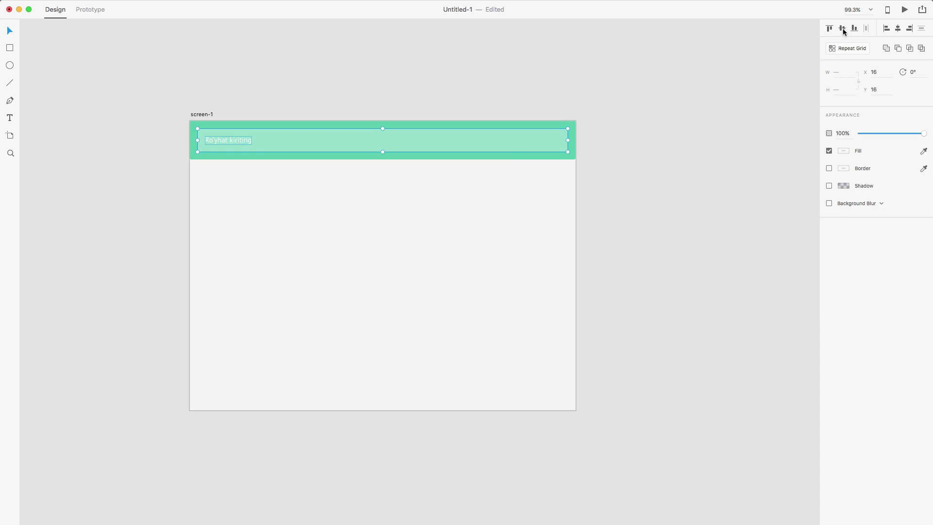
pyautogui.click(648, 169)
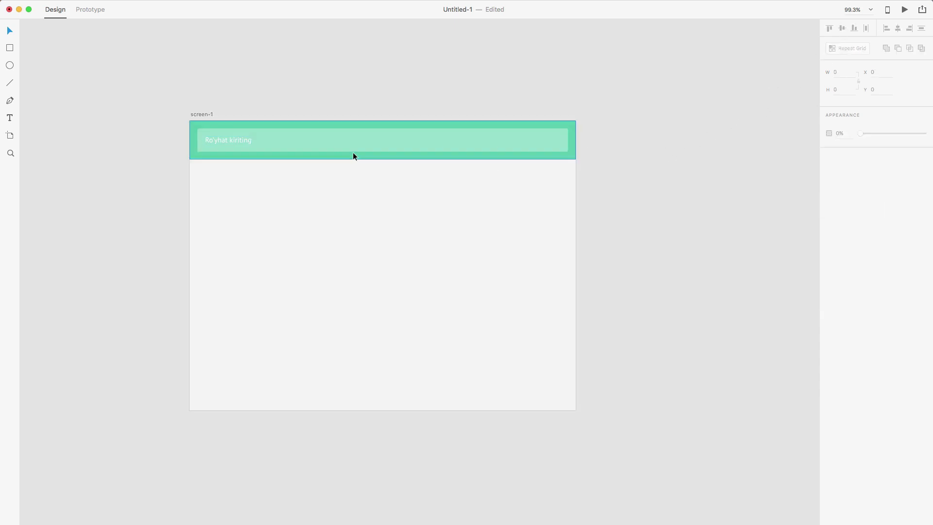
pyautogui.click(230, 142)
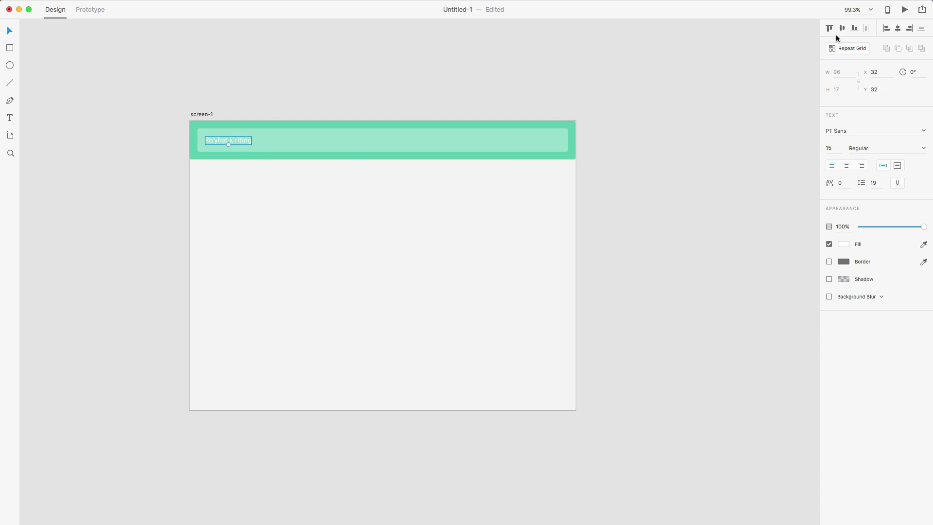
pyautogui.click(870, 9)
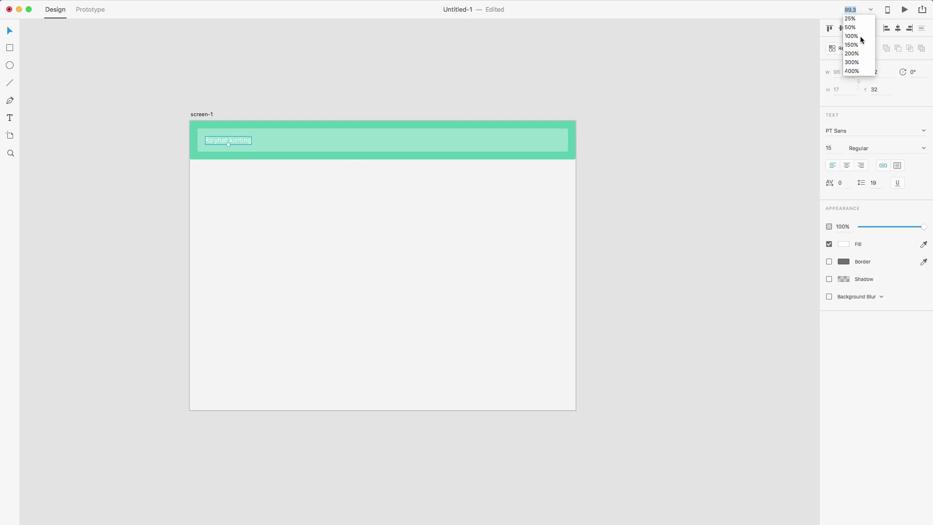
pyautogui.click(860, 36)
pyautogui.click(626, 185)
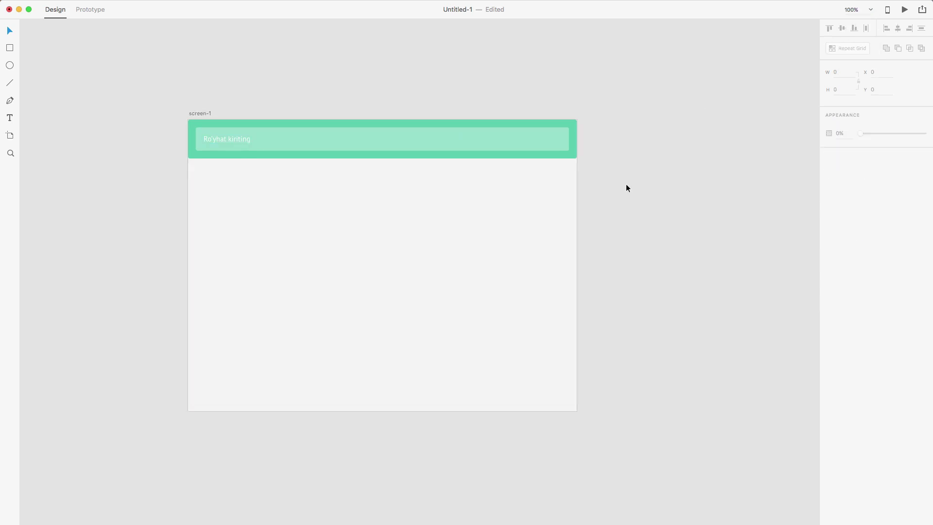
# Step: Set the placeholder text's font size to 16 and check its spacing within the input field
pyautogui.click(235, 142)
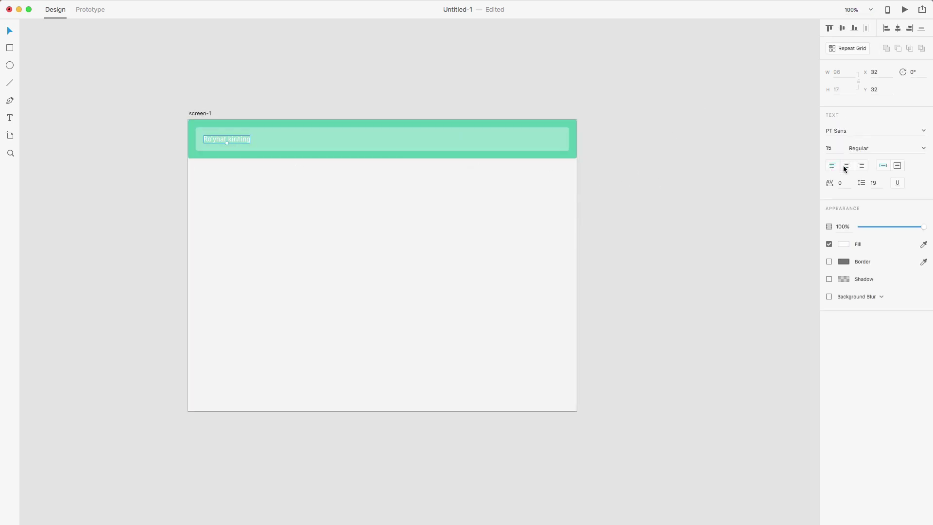
pyautogui.click(831, 148)
pyautogui.write('16')
pyautogui.press('Return')
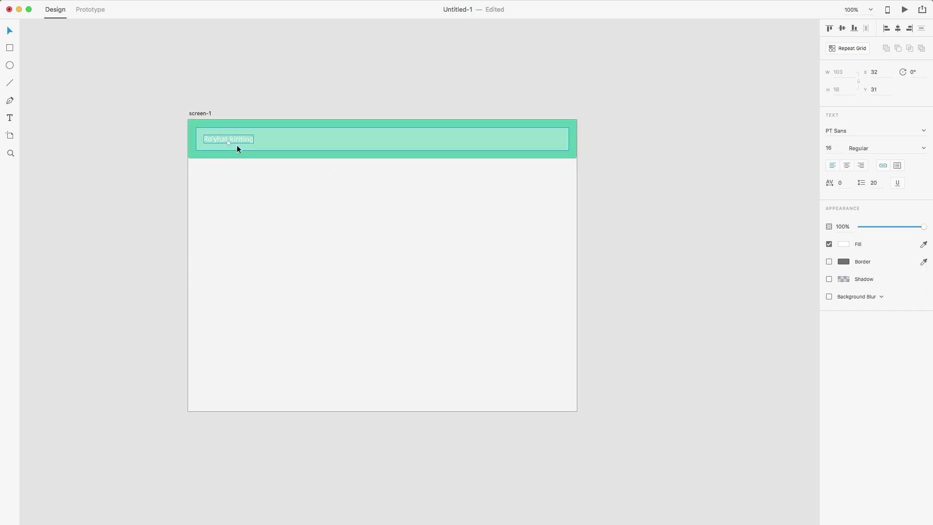
pyautogui.press('alt')
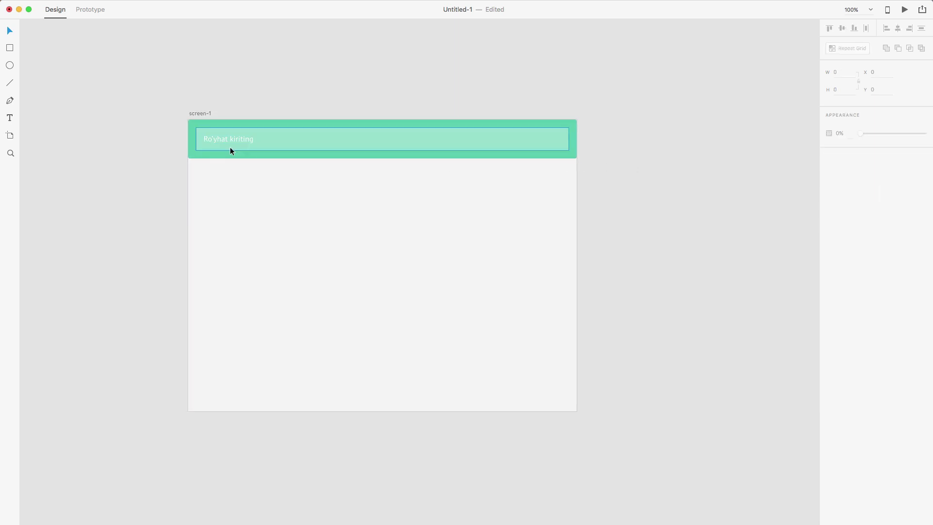
# Step: Replace the placeholder wording in the input field with "Ro'yhatni yasang..."
pyautogui.doubleClick(224, 140)
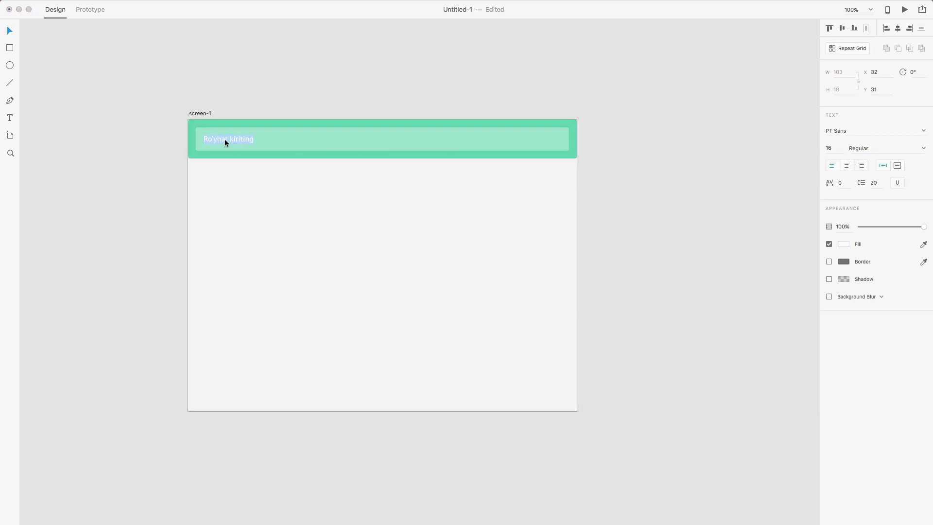
pyautogui.write("Ro'yhatni yasang...")
pyautogui.press('Escape')
# Step: Lower the opacity of the input field's white fill so it blends more with the header
pyautogui.click(416, 141)
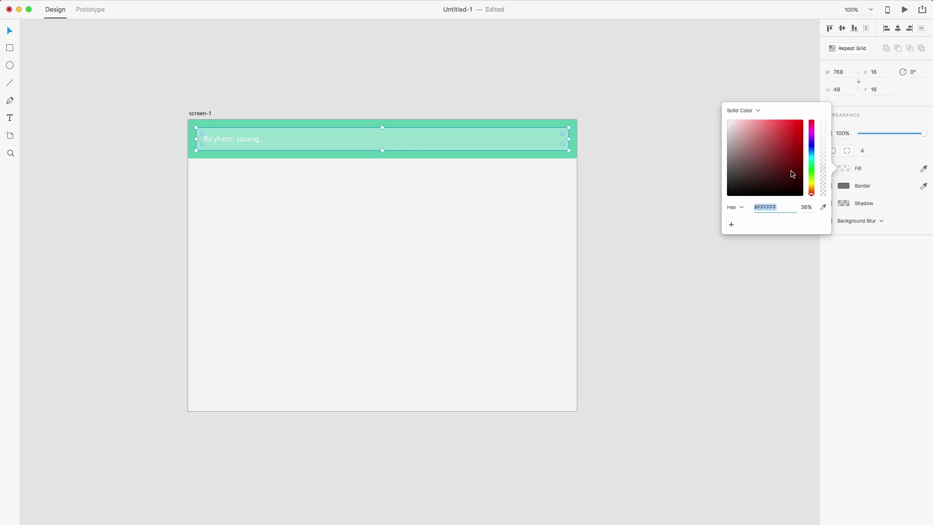
pyautogui.moveTo(823, 169); pyautogui.dragTo(823, 182)
pyautogui.click(616, 239)
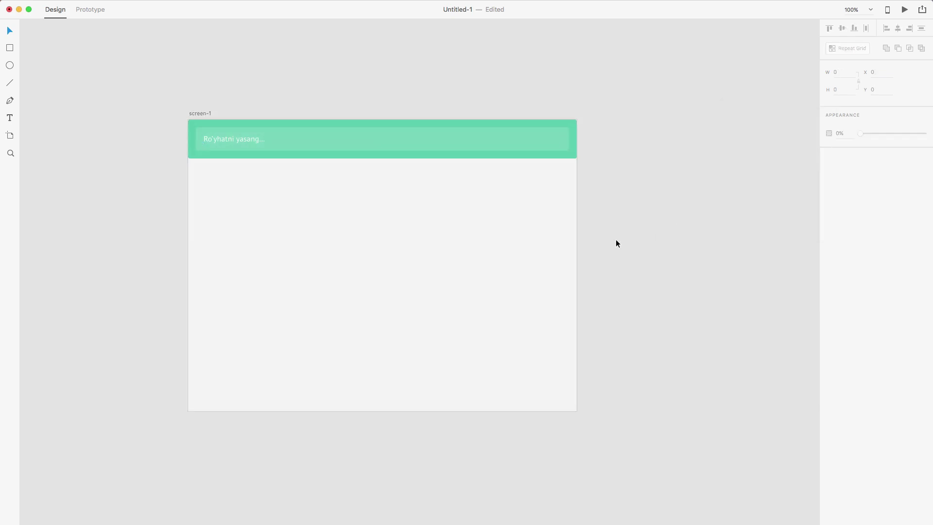
# Step: Darken the header rectangle's fill to a deeper green, about #42AF91
pyautogui.click(571, 155)
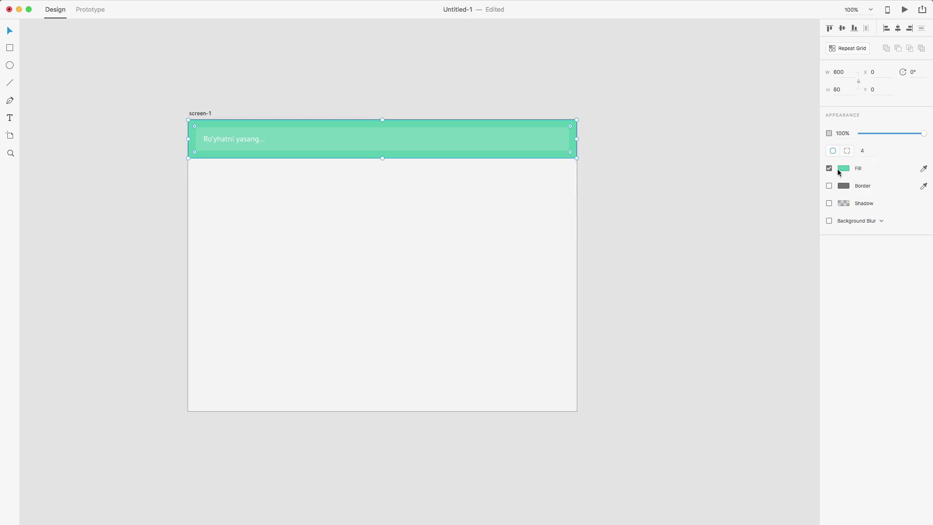
pyautogui.click(843, 168)
pyautogui.moveTo(771, 153); pyautogui.dragTo(773, 143)
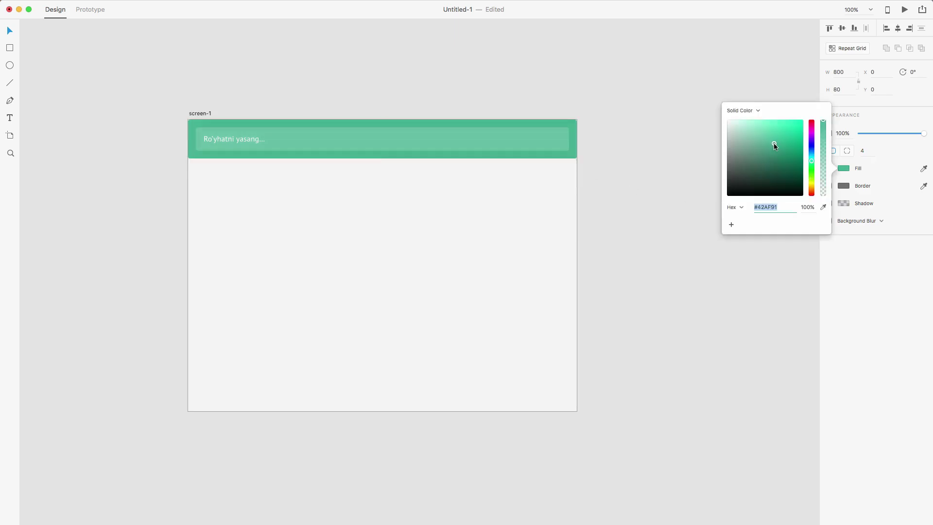
# Step: Set the opacity of the input field's white fill to 34%
pyautogui.click(473, 136)
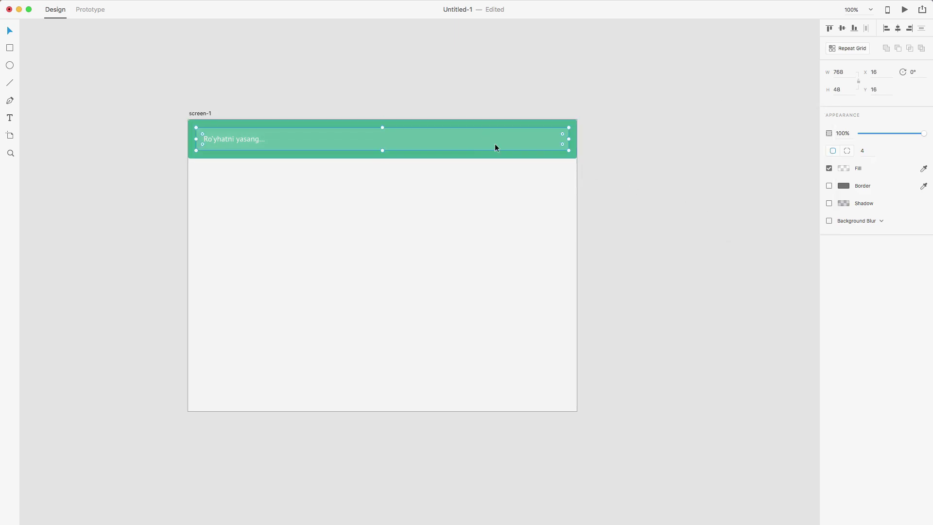
pyautogui.click(844, 168)
pyautogui.click(823, 179)
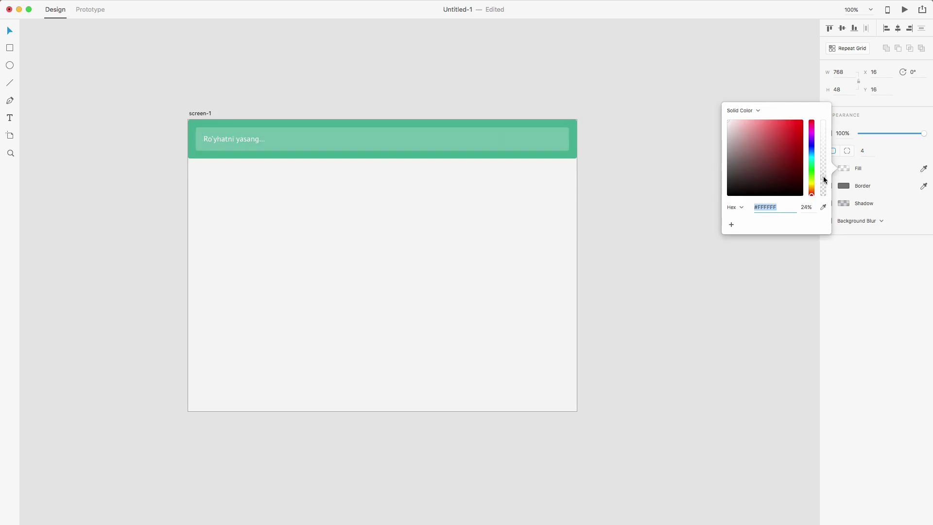
pyautogui.moveTo(823, 179); pyautogui.dragTo(823, 169)
pyautogui.click(809, 208)
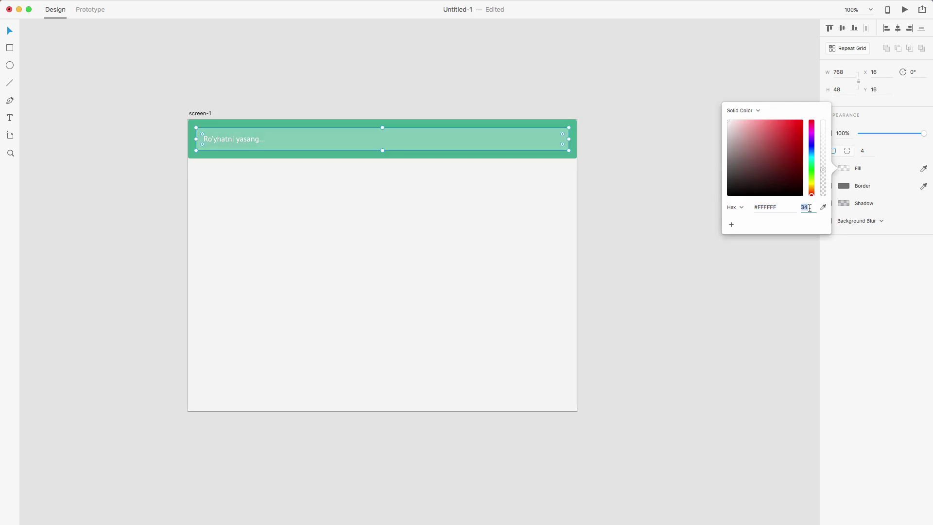
pyautogui.click(671, 315)
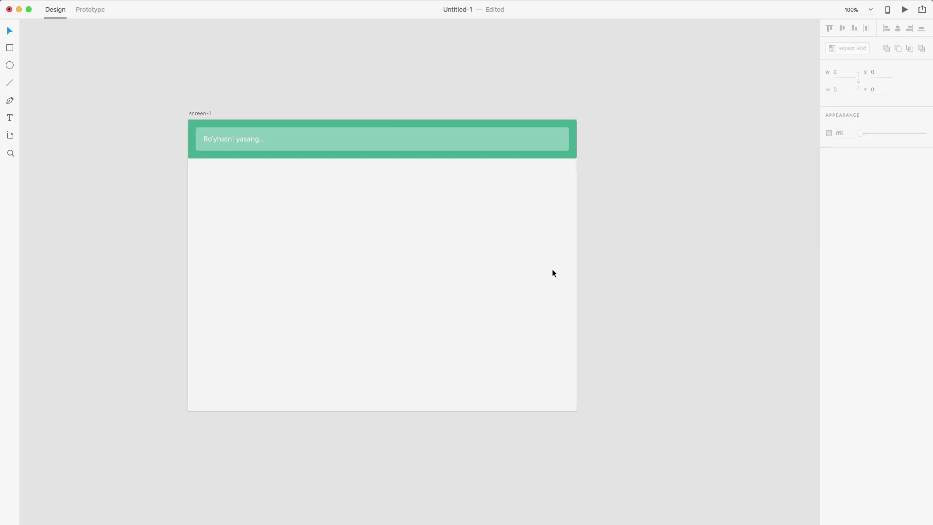
# Step: Draw a white 48 × 48 circle without a border and place it at the right end of the input field
pyautogui.click(316, 144)
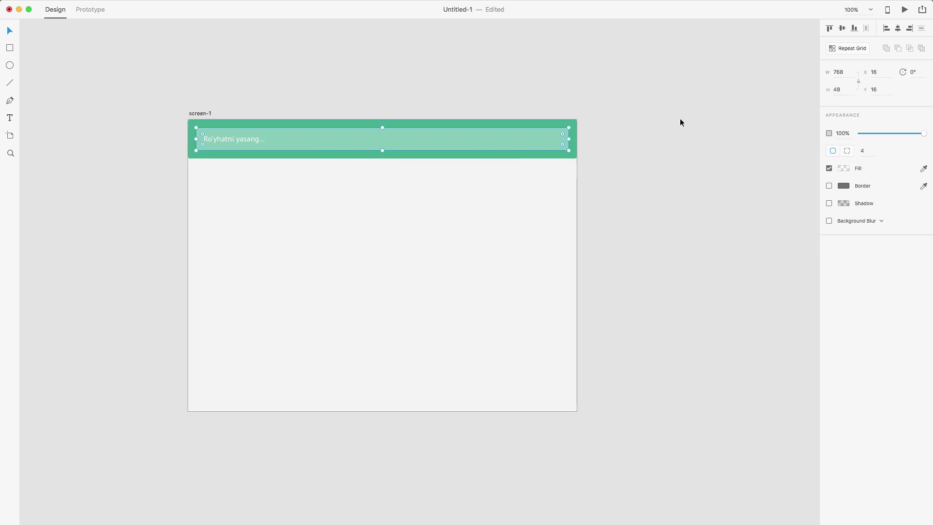
pyautogui.click(10, 65)
pyautogui.moveTo(335, 127); pyautogui.dragTo(358, 162)
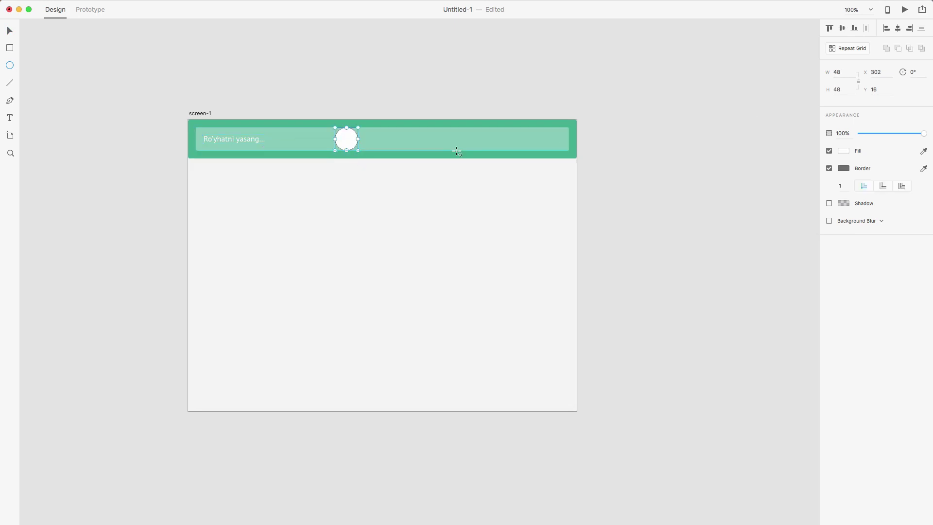
pyautogui.press('v')
pyautogui.click(828, 168)
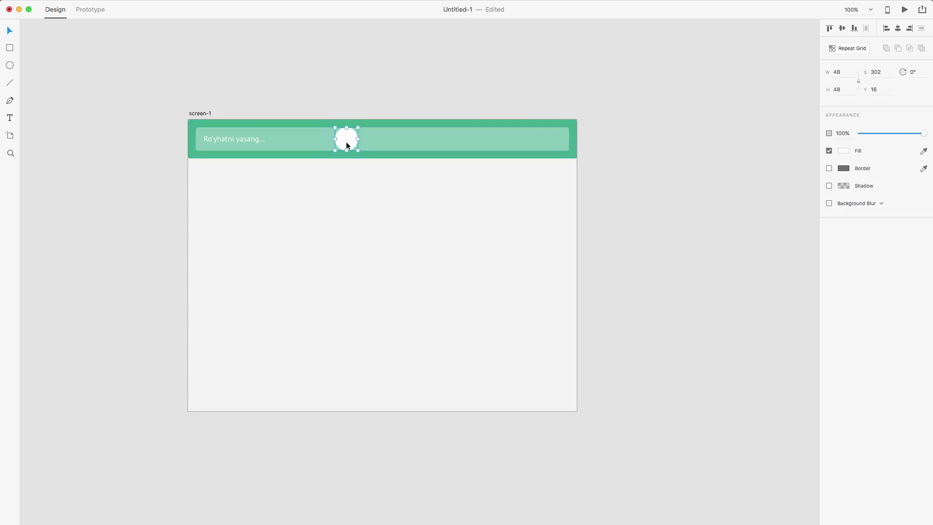
pyautogui.moveTo(346, 141); pyautogui.dragTo(556, 143)
pyautogui.click(654, 180)
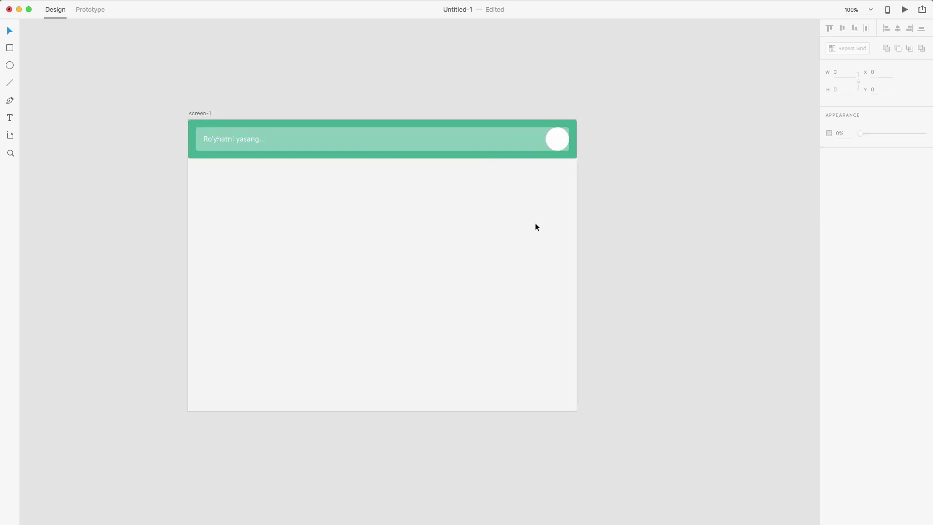
# Step: Round the input field's two right-hand corners individually behind the circle, with a radius of 48 for the upper right one
pyautogui.click(299, 140)
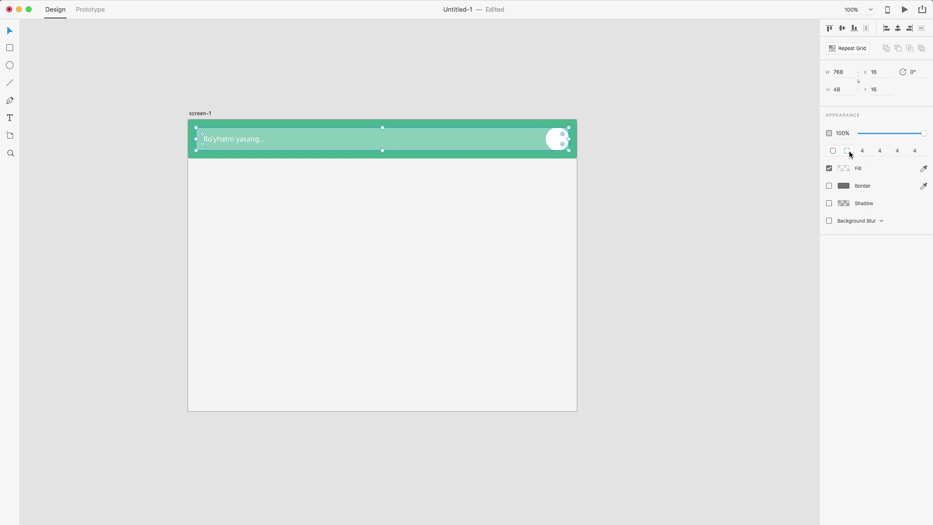
pyautogui.click(878, 150)
pyautogui.write('48')
pyautogui.click(897, 151)
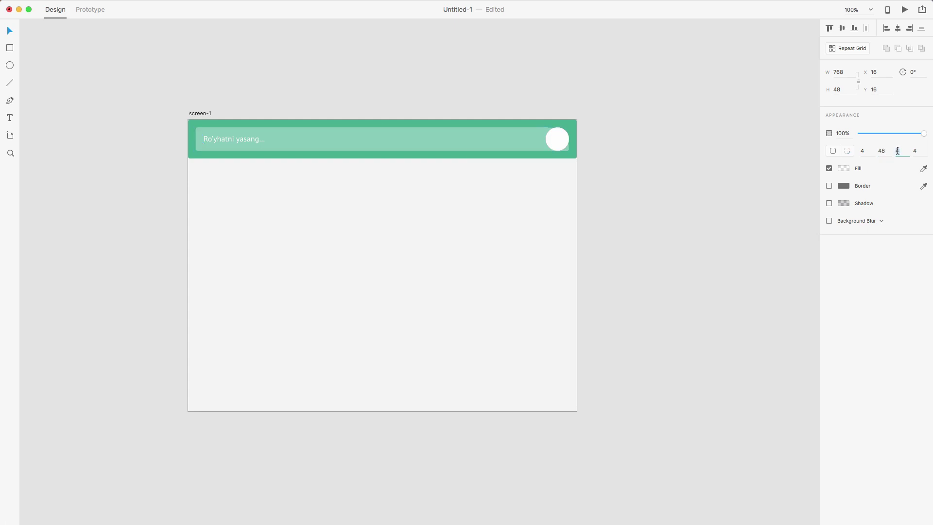
pyautogui.write('8')
pyautogui.press('Return')
pyautogui.click(736, 216)
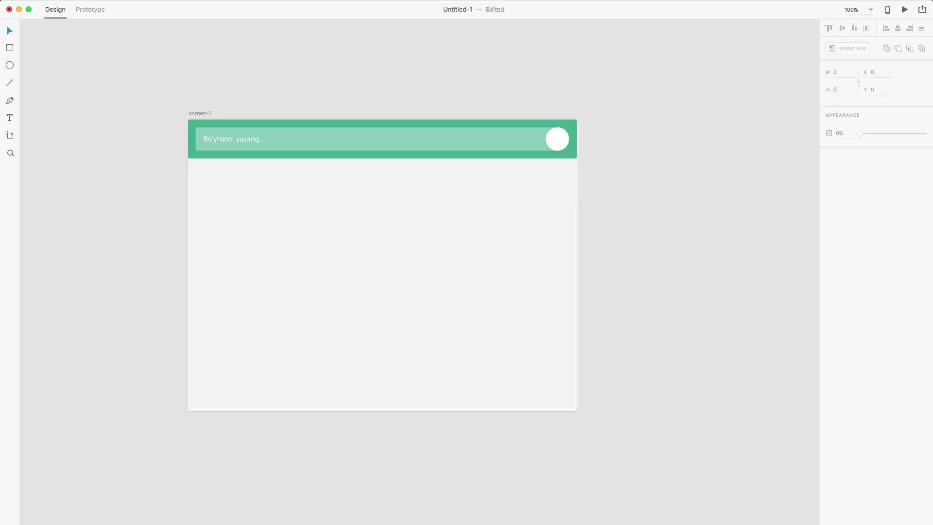
# Step: Switch to the browser, view the Material Design Icons page, and return to the Adobe XD design
pyautogui.press('super+Tab')
pyautogui.click(310, 11)
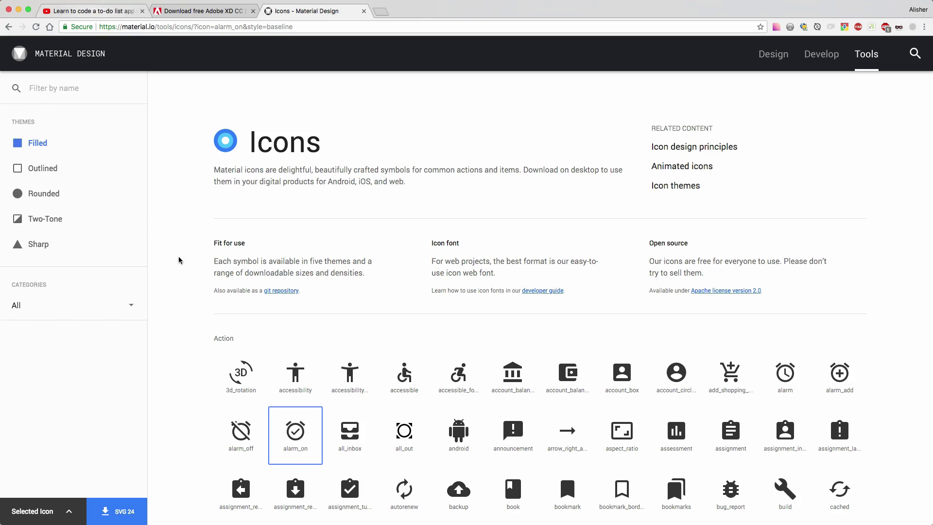
pyautogui.press('super+Tab')
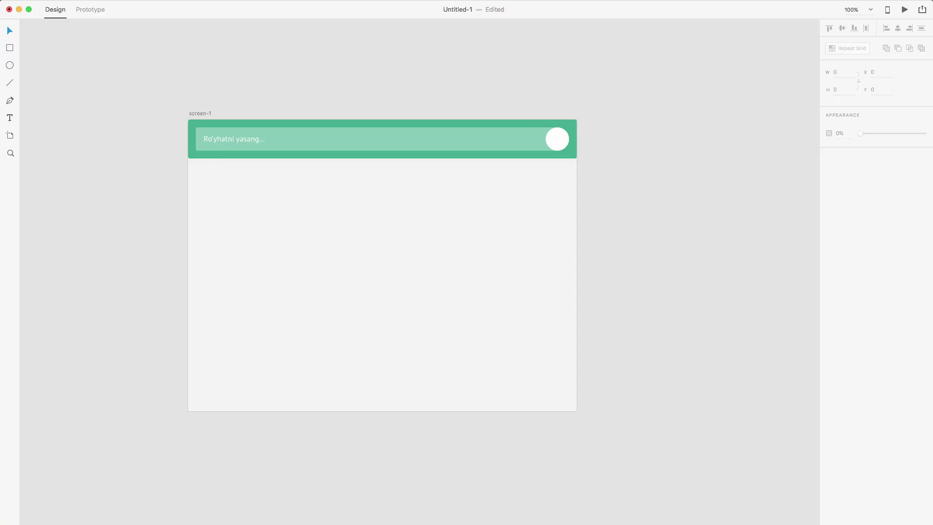
# Step: Import all the SVG icons from the todo-app/design folder on the Desktop onto the canvas beside the artboard
pyautogui.press('super+Tab')
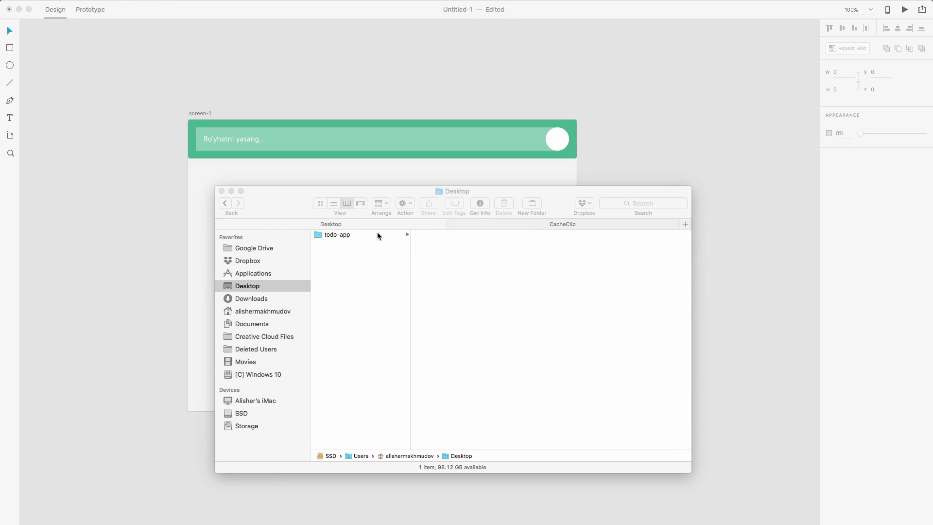
pyautogui.click(403, 234)
pyautogui.click(440, 236)
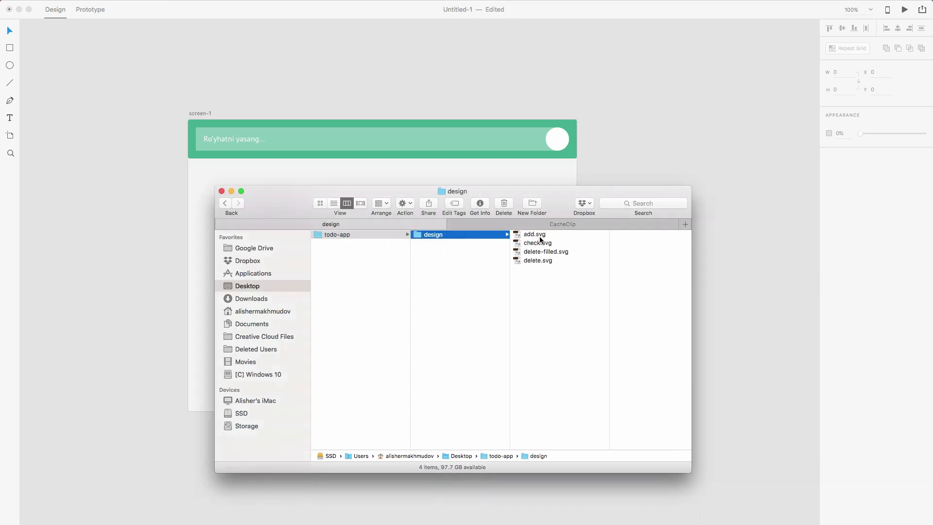
pyautogui.press('super+a')
pyautogui.moveTo(535, 237); pyautogui.dragTo(618, 155)
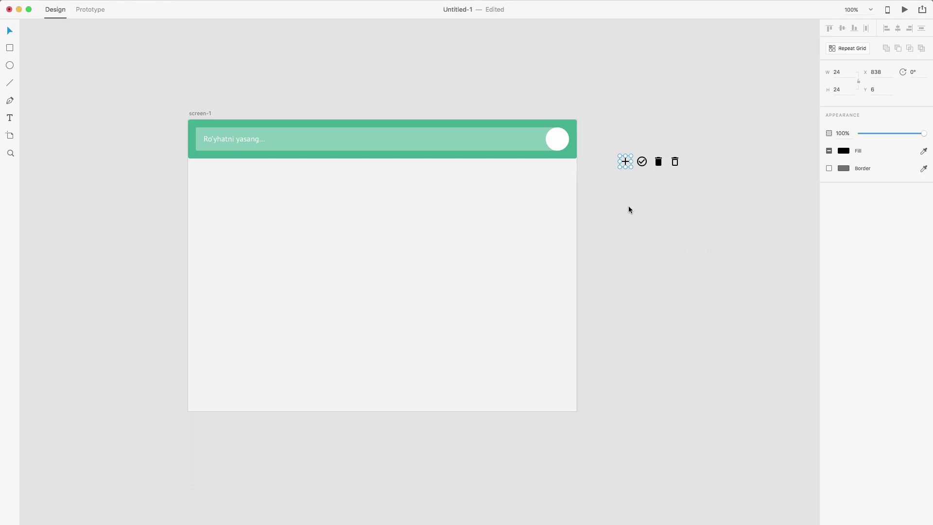
# Step: Move the plus icon into the white circle in the header and align the two by their vertical middles
pyautogui.moveTo(625, 161); pyautogui.dragTo(562, 142)
pyautogui.hotkey('shift', 'Left')
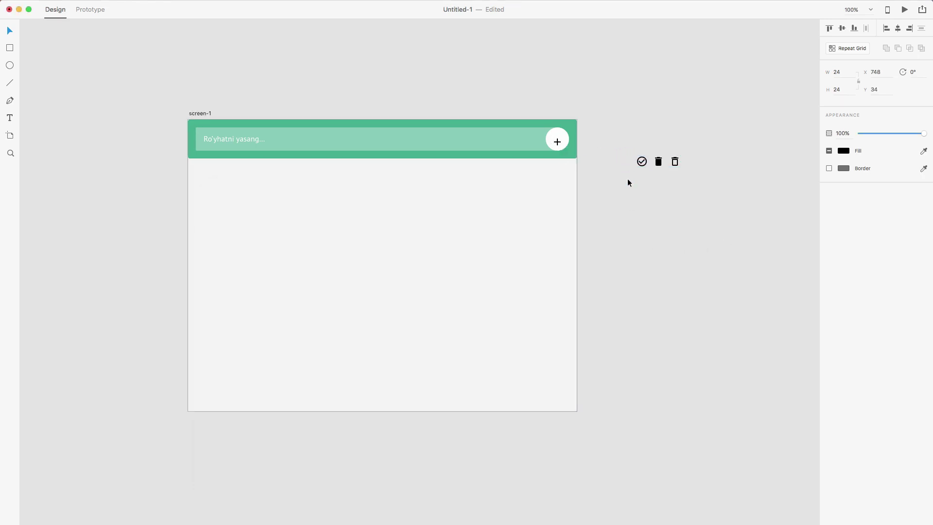
pyautogui.keyDown('shift'); pyautogui.click(555, 129); pyautogui.keyUp('shift')
pyautogui.click(842, 28)
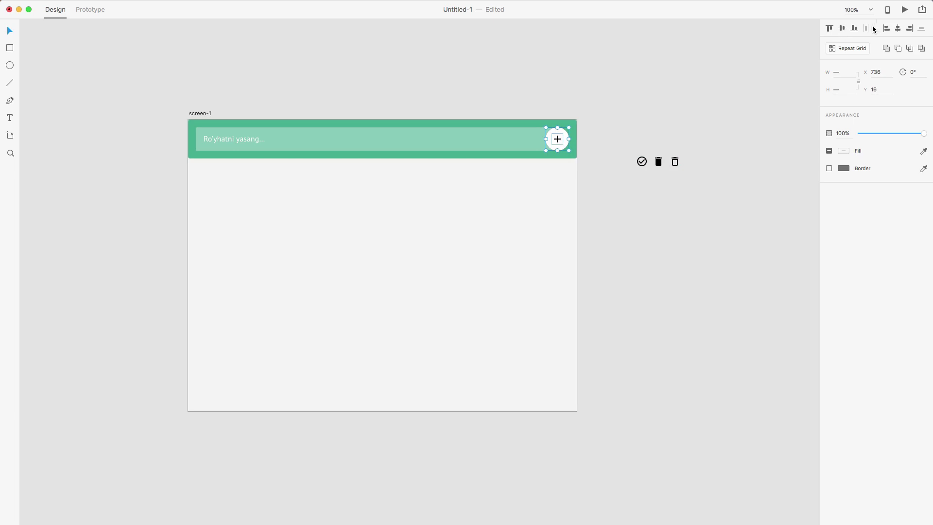
pyautogui.click(669, 252)
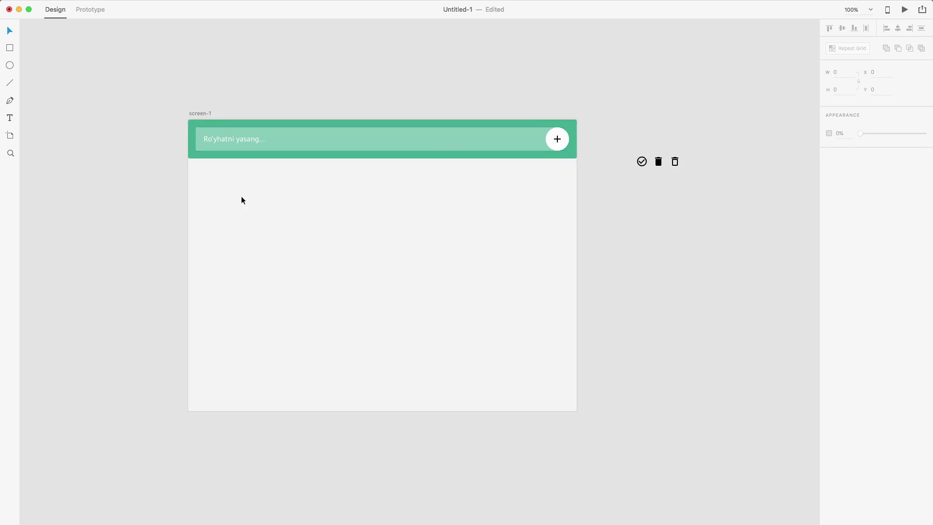
# Step: Switch to the browser and view the to-do list reference design in the YouTube video
pyautogui.press('super+Tab')
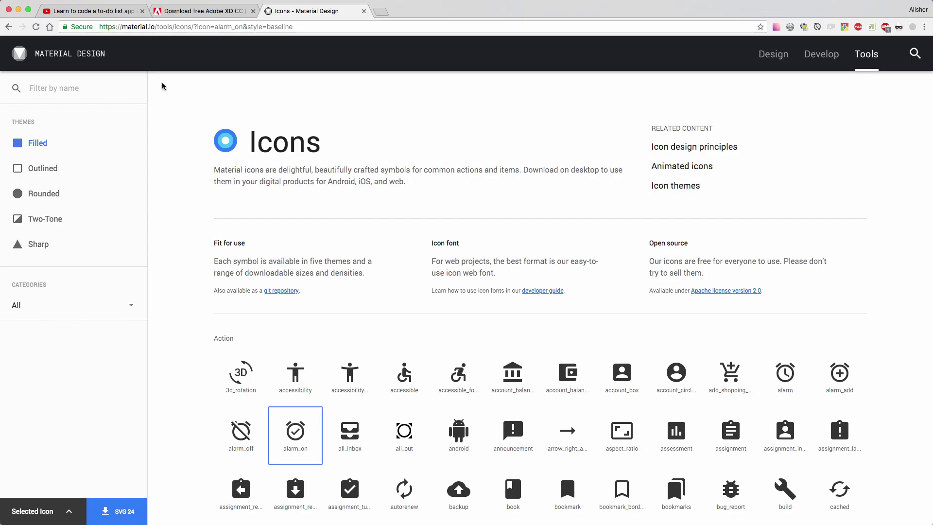
pyautogui.click(87, 11)
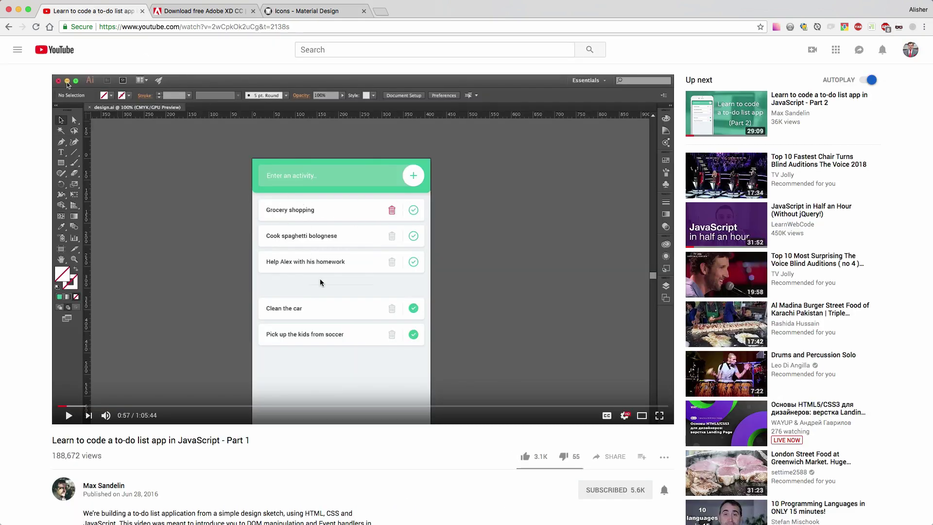
# Step: Return to the Adobe XD design and place a copy of the input field and its placeholder text below the header at Y 106
pyautogui.press('super+Tab')
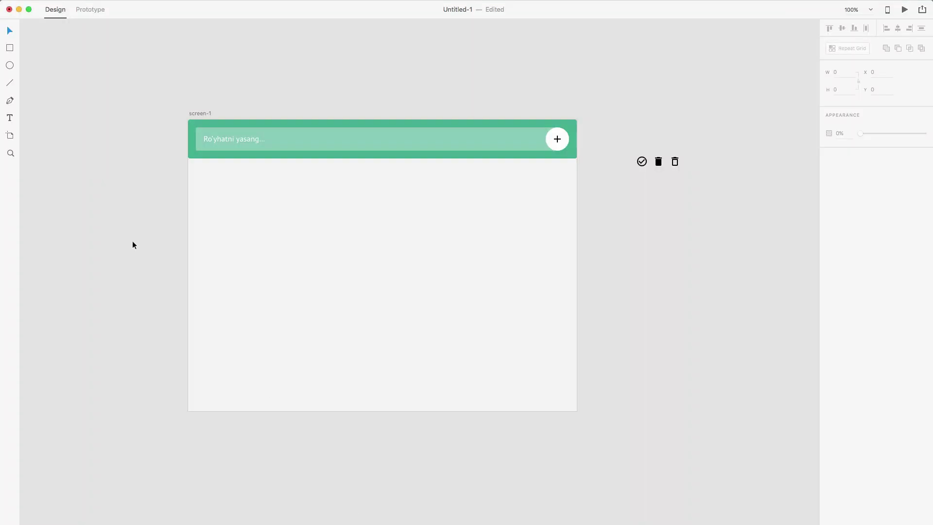
pyautogui.click(200, 145)
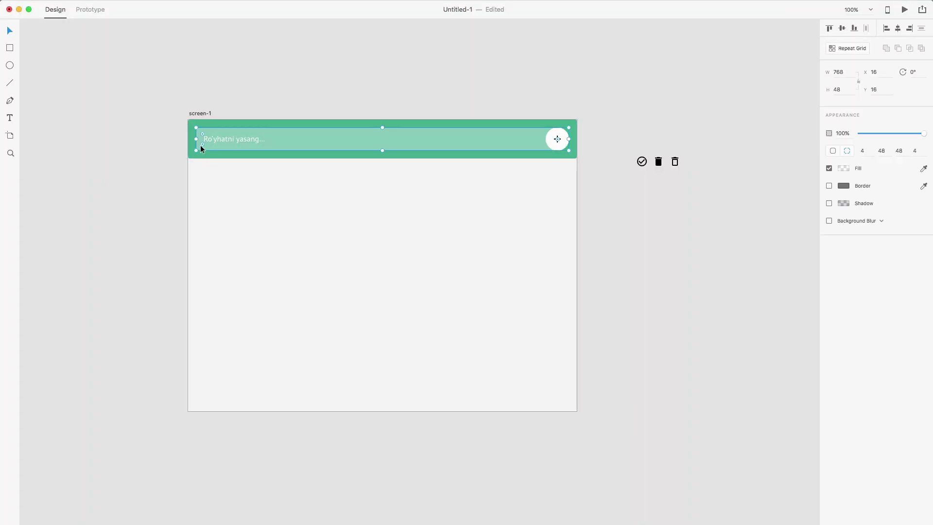
pyautogui.keyDown('shift'); pyautogui.click(214, 143); pyautogui.keyUp('shift')
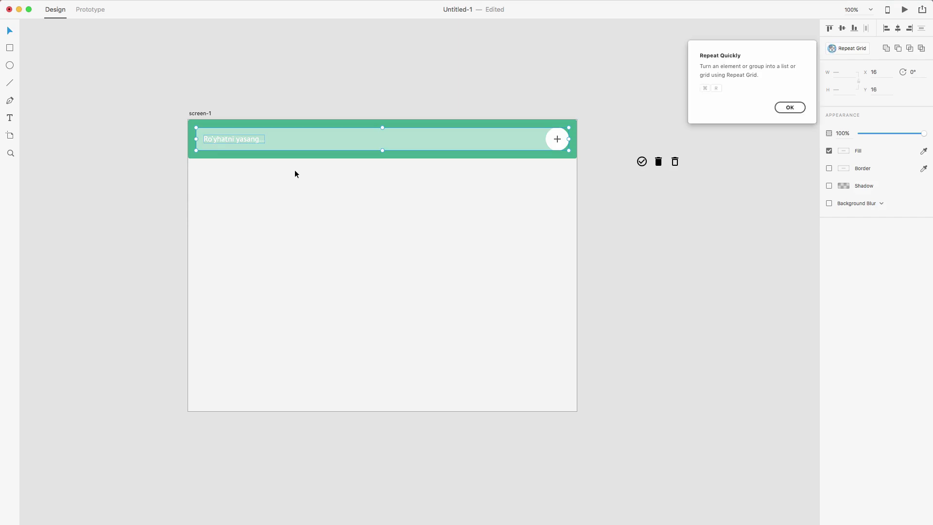
pyautogui.moveTo(337, 146); pyautogui.dragTo(337, 195)
# Step: Raise the white fill of the copied field below the header to 100% opacity
pyautogui.click(502, 190)
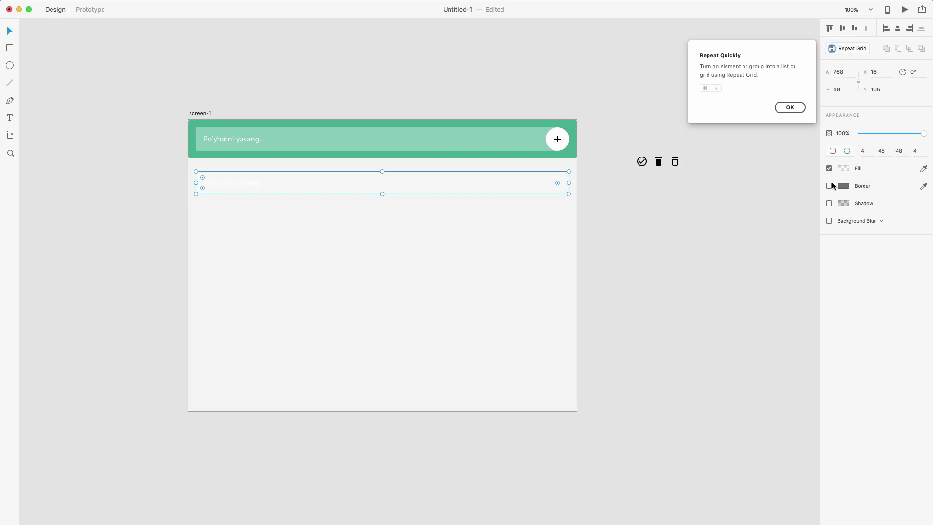
pyautogui.click(843, 169)
pyautogui.moveTo(822, 169); pyautogui.dragTo(821, 128)
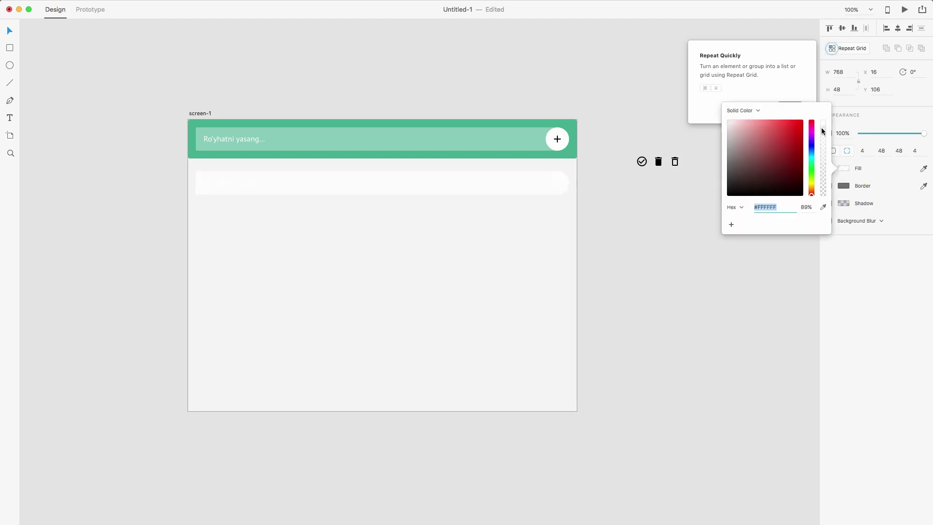
# Step: Try the fill colours #CCCCCC and #F4F4F4 on the copied field
pyautogui.write('ccc')
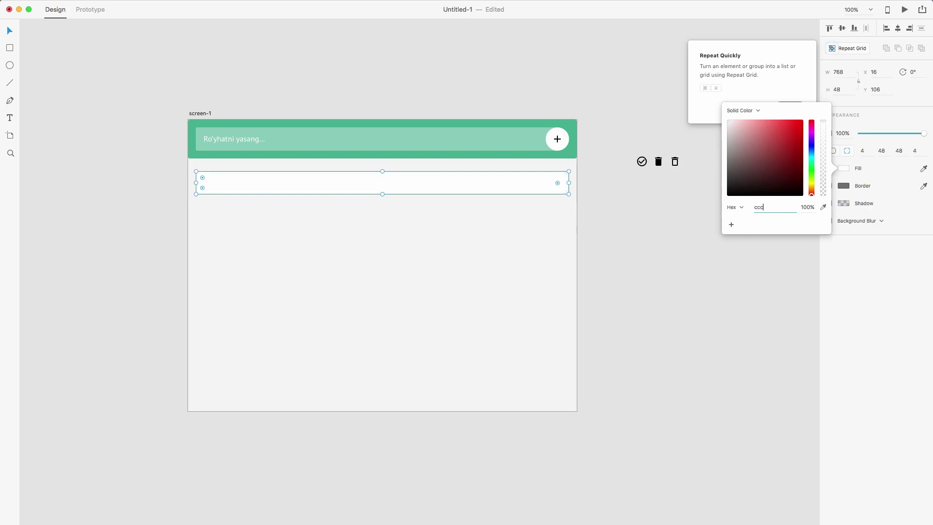
pyautogui.press('Return')
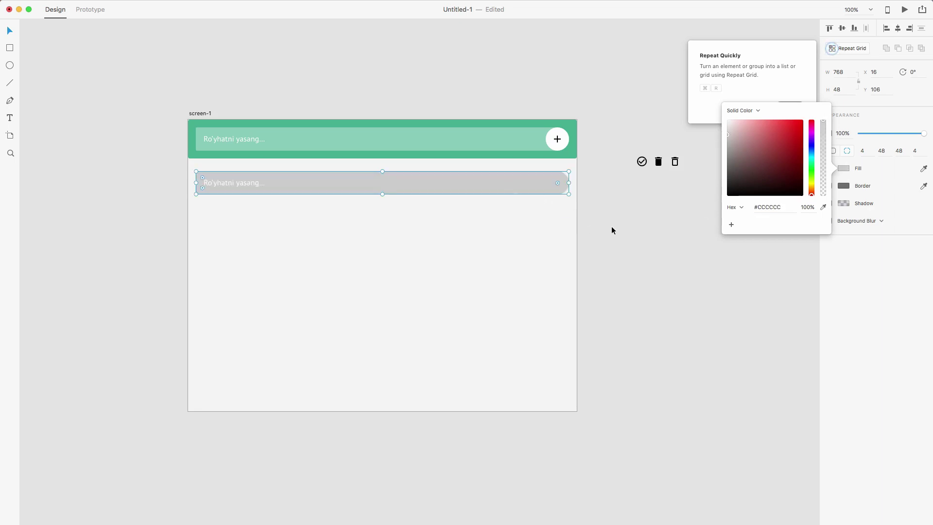
pyautogui.click(761, 207)
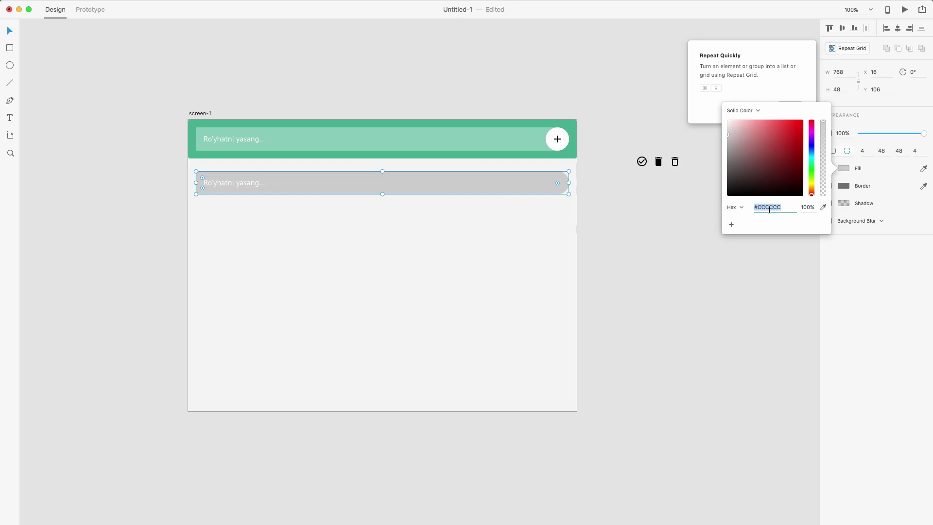
pyautogui.write('f4f4f4')
pyautogui.press('Return')
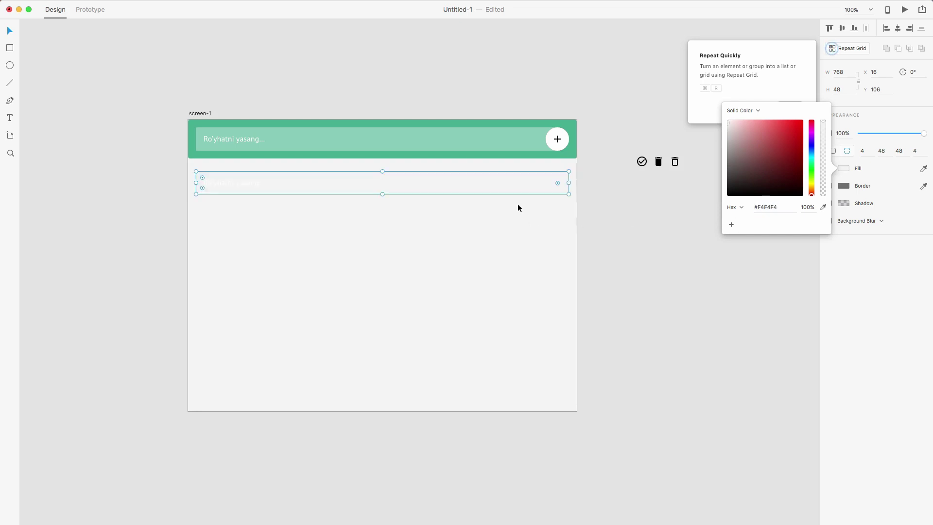
# Step: Dismiss the Repeat Grid tip and restore the copied field's fill to #FFFFFF
pyautogui.click(512, 183)
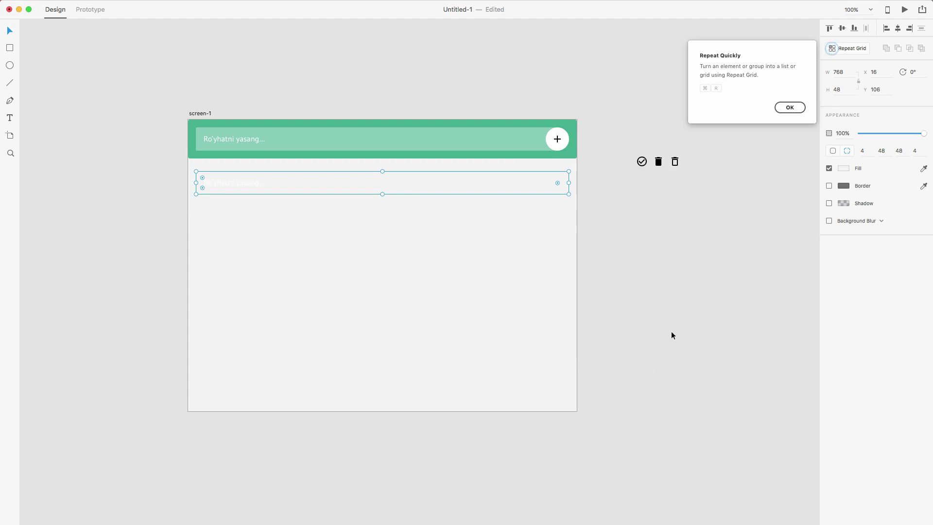
pyautogui.click(779, 108)
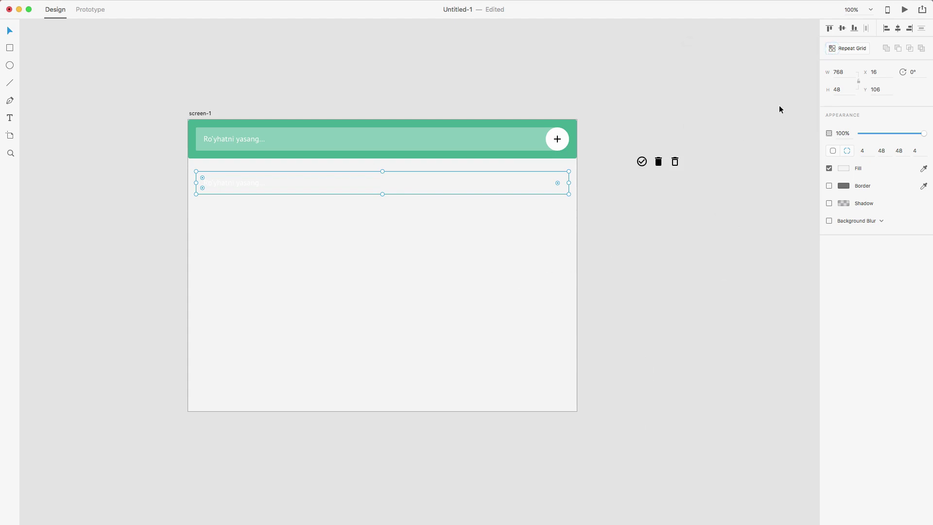
pyautogui.click(844, 168)
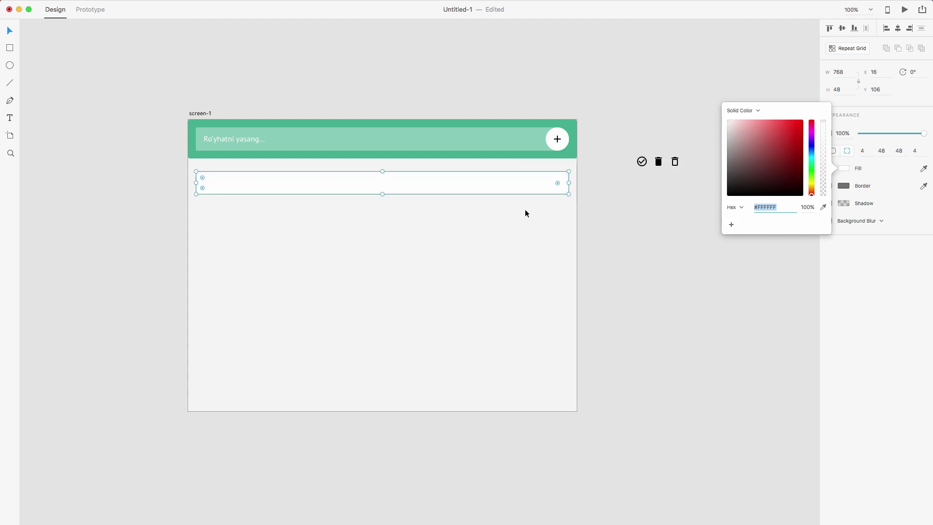
pyautogui.click(616, 212)
# Step: Set the two right corners of the white field to a radius of 4 to match the others
pyautogui.click(529, 183)
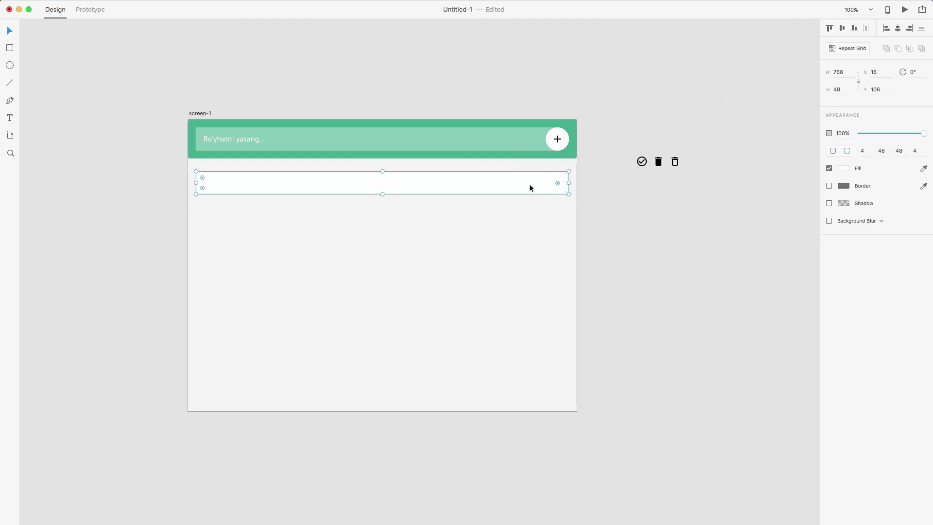
pyautogui.click(882, 152)
pyautogui.write('4')
pyautogui.click(900, 154)
pyautogui.write('4')
pyautogui.press('Return')
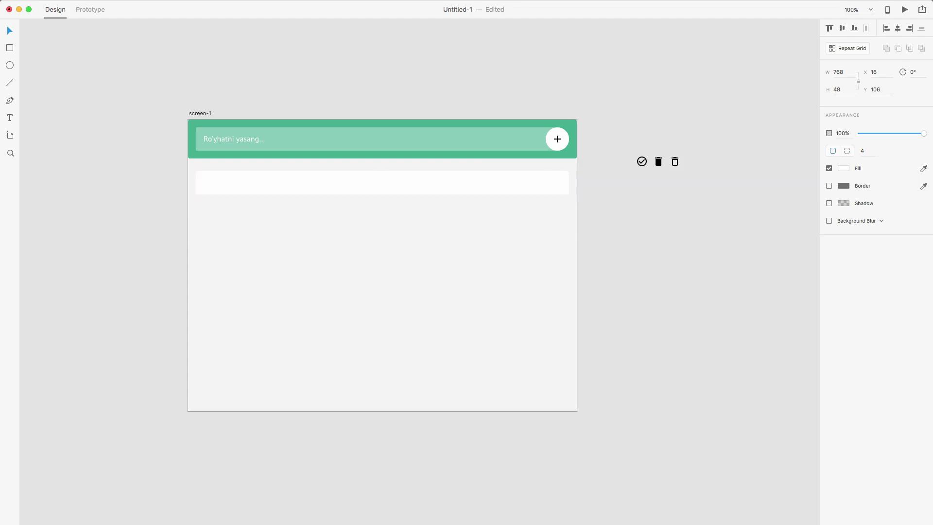
# Step: Change the fill of the placeholder text inside the white field to near-black
pyautogui.click(224, 181)
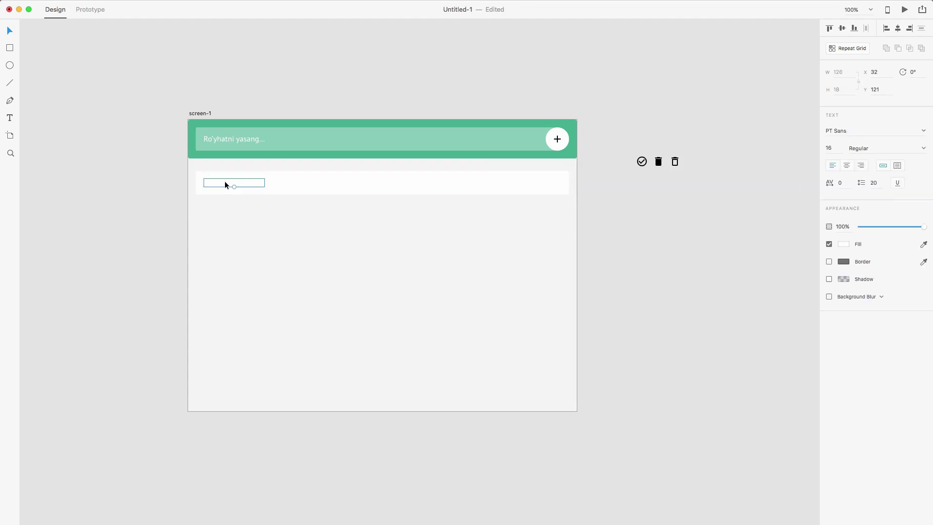
pyautogui.click(839, 245)
pyautogui.moveTo(760, 260); pyautogui.dragTo(734, 271)
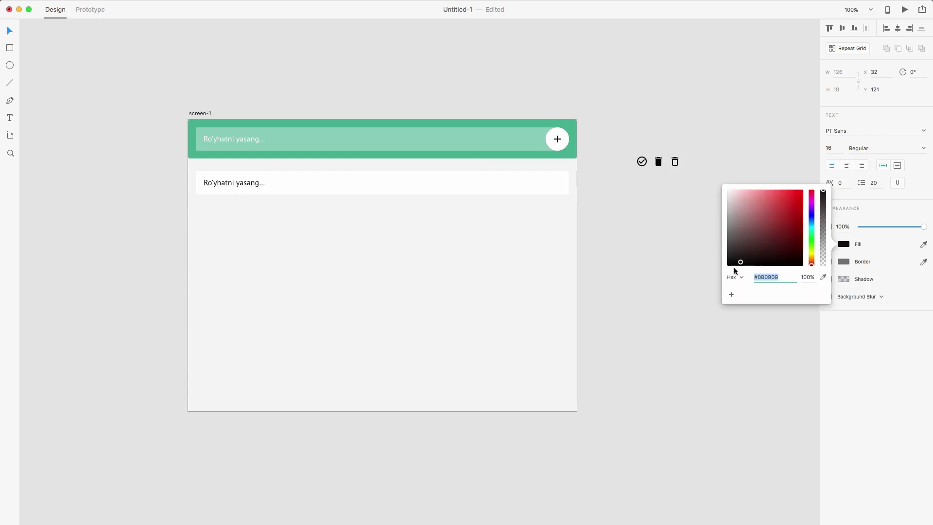
pyautogui.click(716, 280)
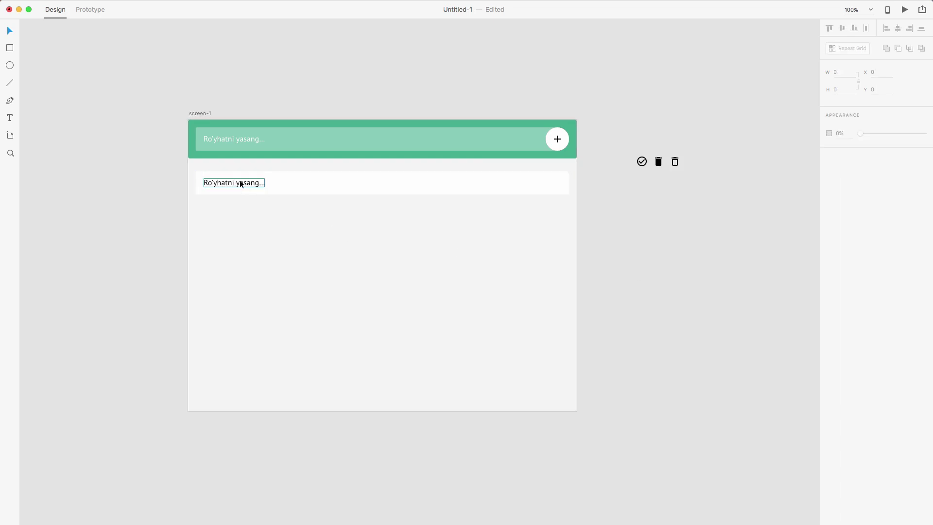
# Step: Replace the text in the white field with "Birinchi todo item"
pyautogui.click(240, 183)
pyautogui.doubleClick(239, 183)
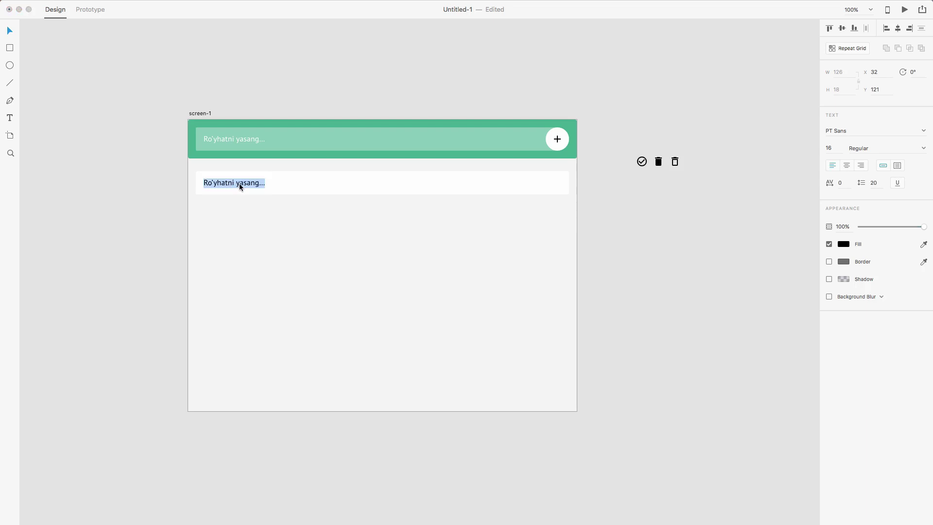
pyautogui.write('Birinchi ')
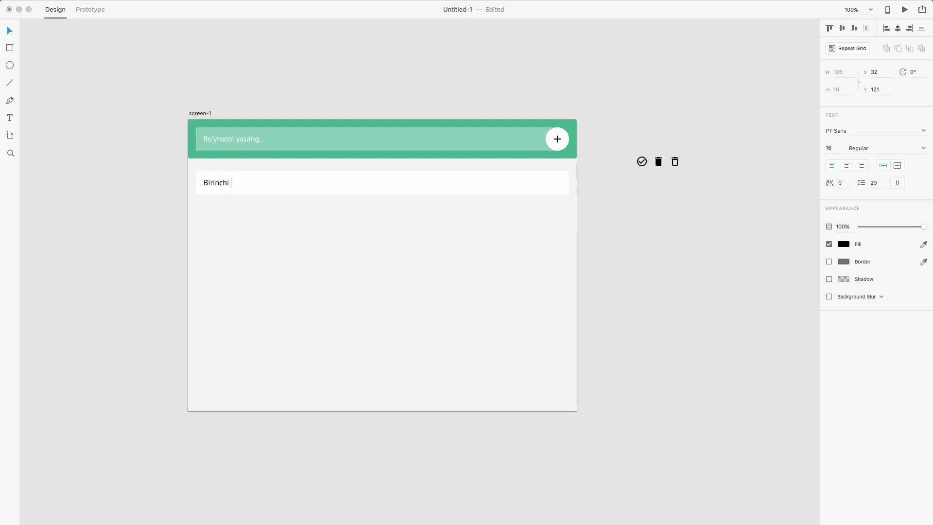
pyautogui.write('todo item')
pyautogui.press('Escape')
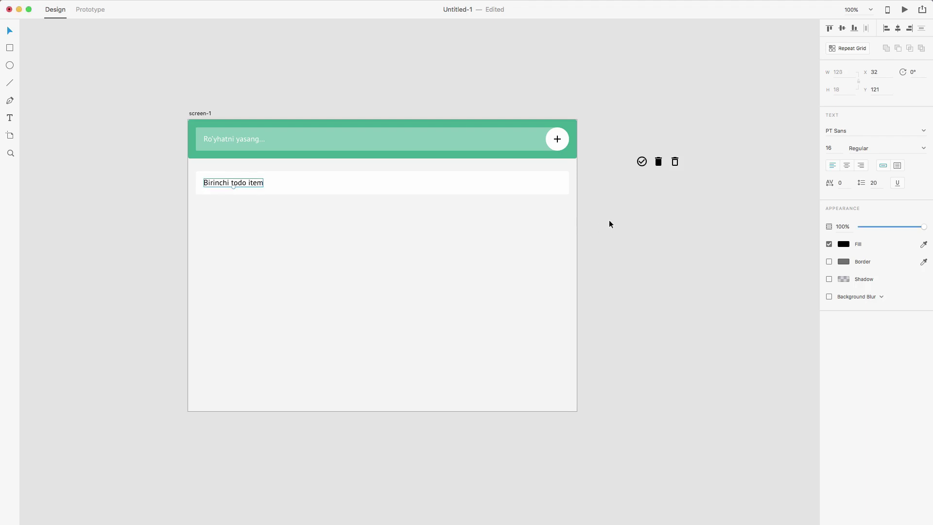
pyautogui.press('Escape')
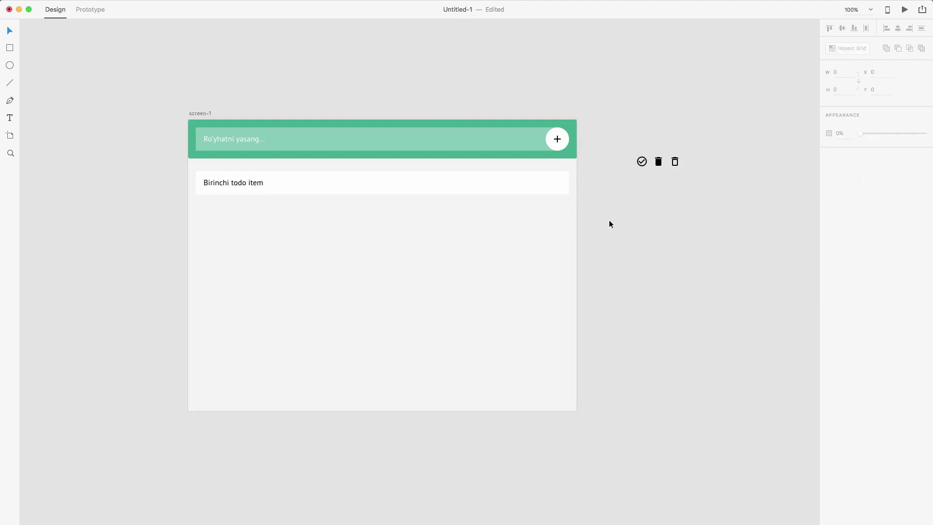
# Step: Enable a shadow on the white list item box
pyautogui.click(300, 194)
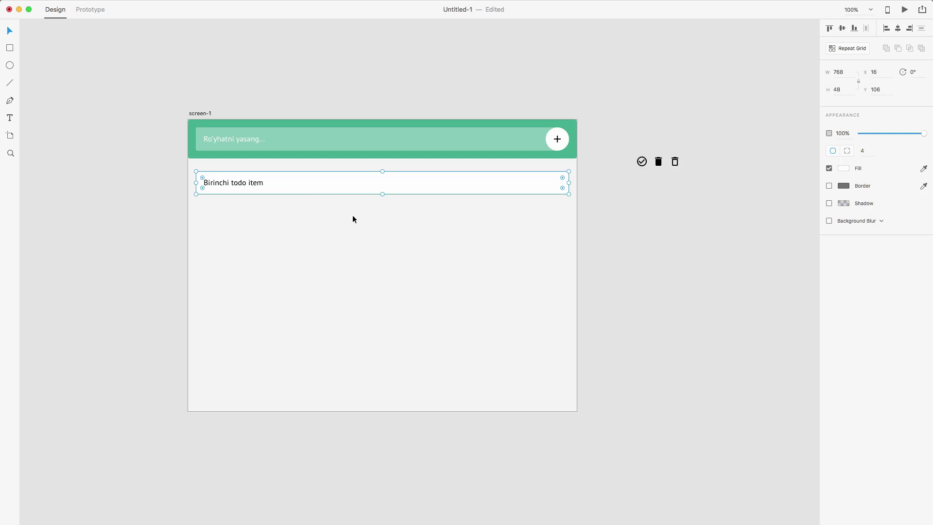
pyautogui.click(640, 239)
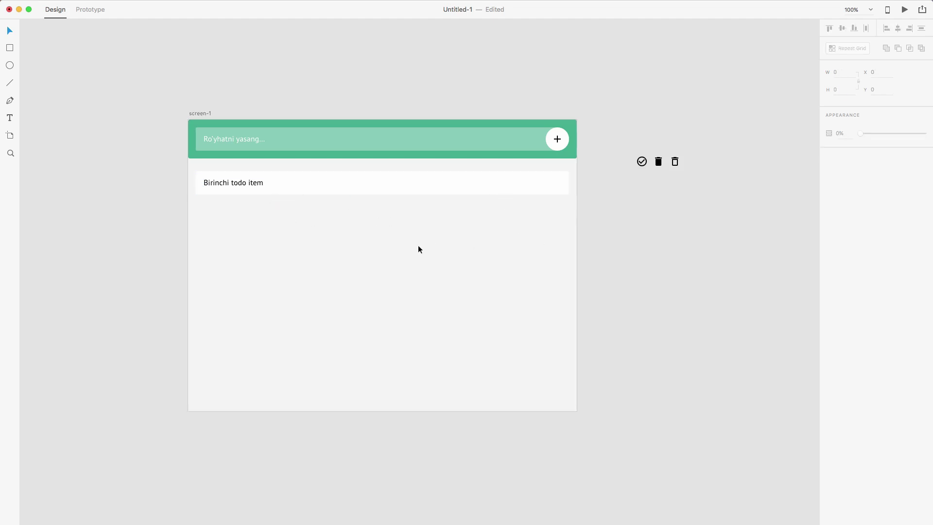
pyautogui.click(397, 193)
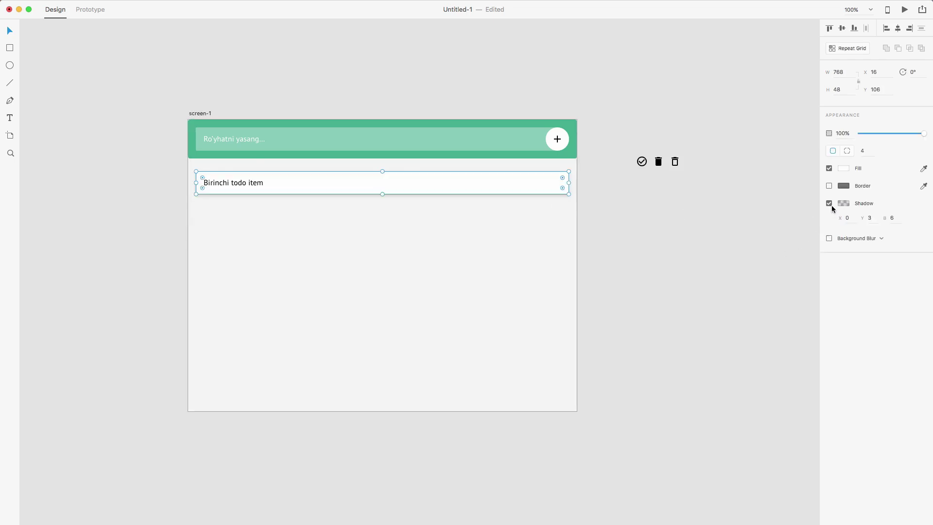
pyautogui.click(753, 224)
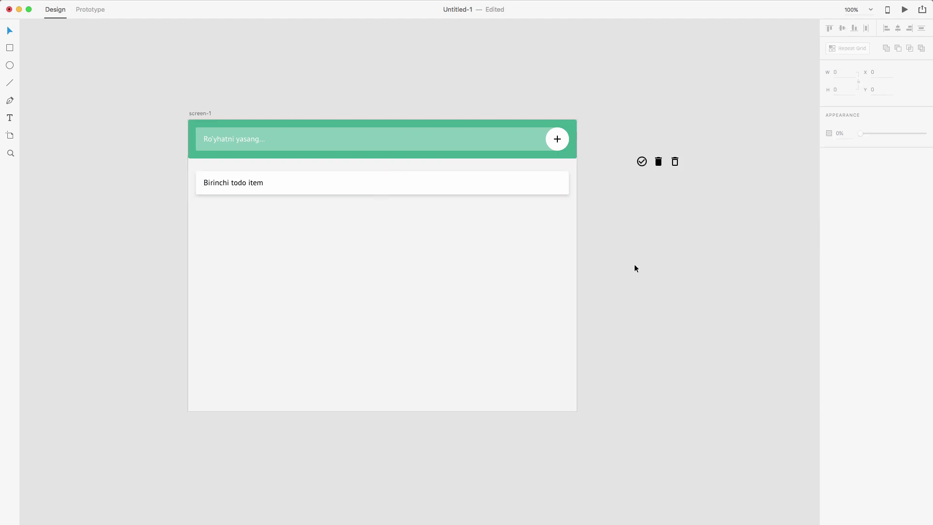
# Step: Try a horizontal shadow offset of 10 on the list item box and return it to 0
pyautogui.click(544, 190)
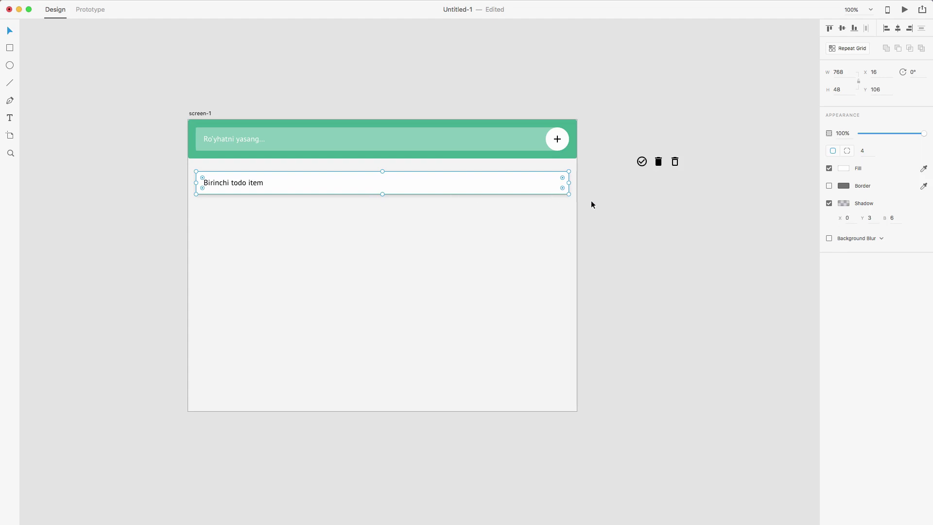
pyautogui.click(846, 219)
pyautogui.write('10')
pyautogui.press('Return')
pyautogui.click(848, 217)
pyautogui.write('0')
pyautogui.press('Return')
# Step: Try stronger and weaker shadow blurs on the list item box, ending at a blur of 1
pyautogui.click(894, 218)
pyautogui.write('10')
pyautogui.press('Return')
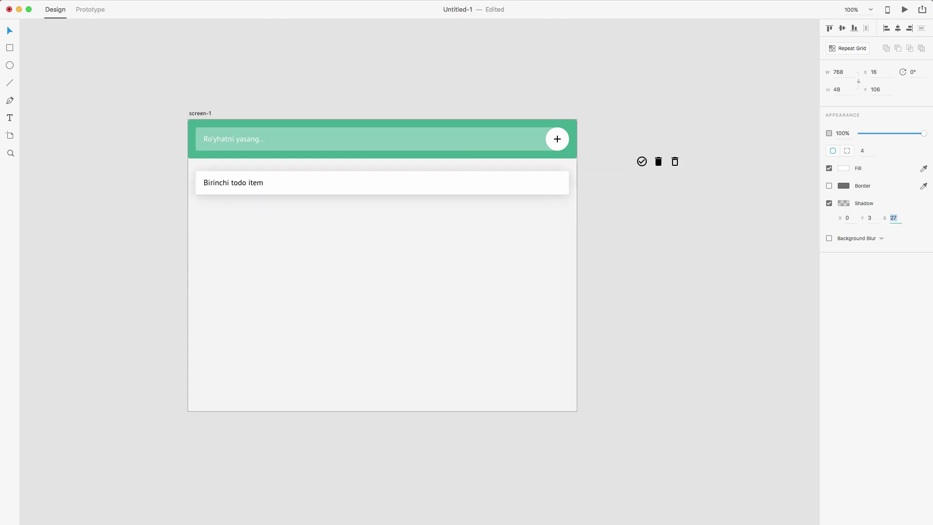
pyautogui.hotkey('shift', 'Up')
pyautogui.press('Up')
pyautogui.hotkey('shift', 'Down')
pyautogui.hotkey('shift', 'Down')
pyautogui.press('Down')
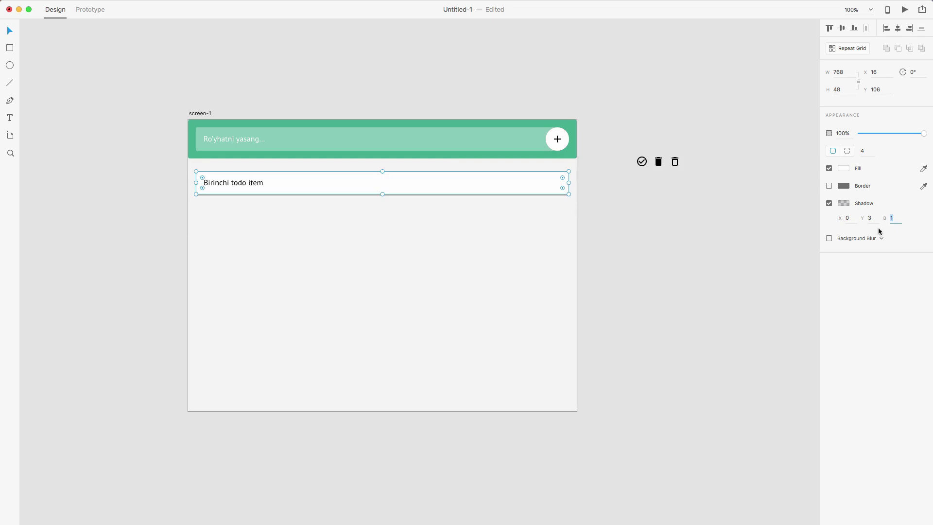
pyautogui.click(679, 263)
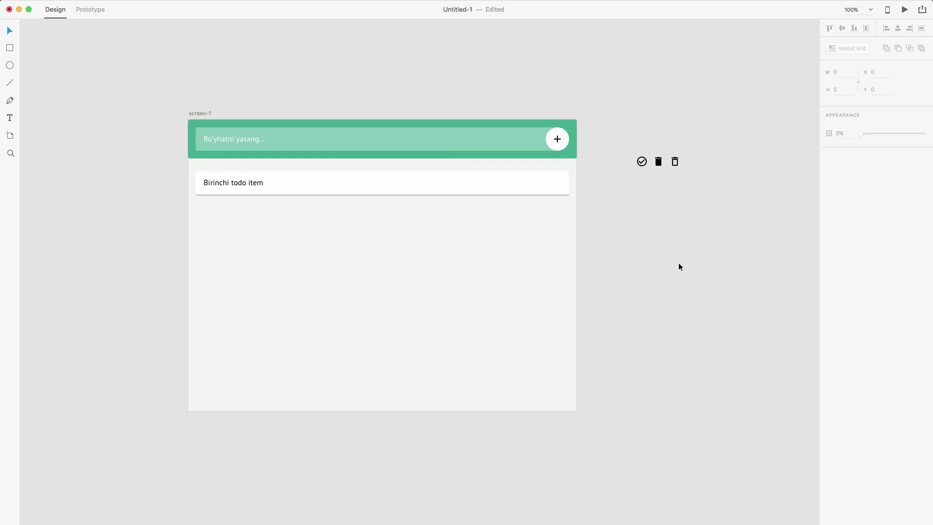
# Step: Set the list item box's shadow blur to 3 and check the shadow's colour settings
pyautogui.click(542, 195)
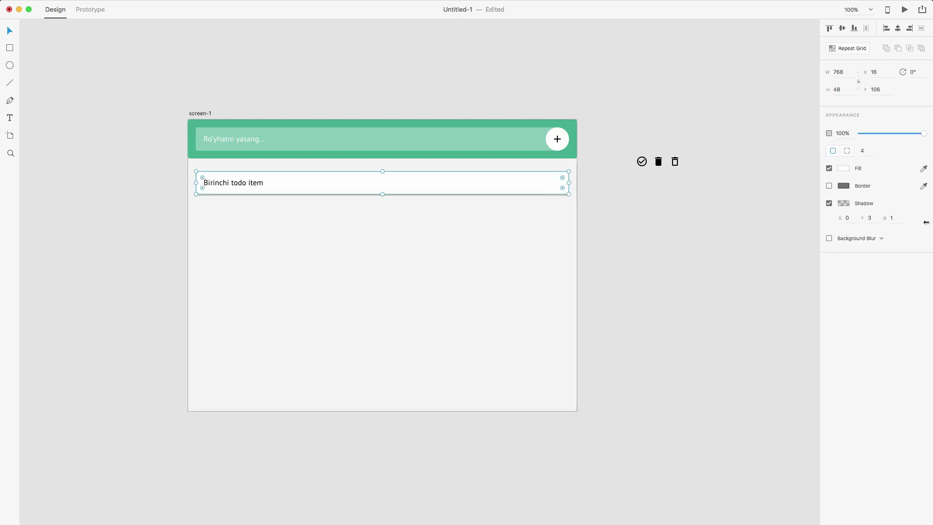
pyautogui.click(891, 217)
pyautogui.click(843, 204)
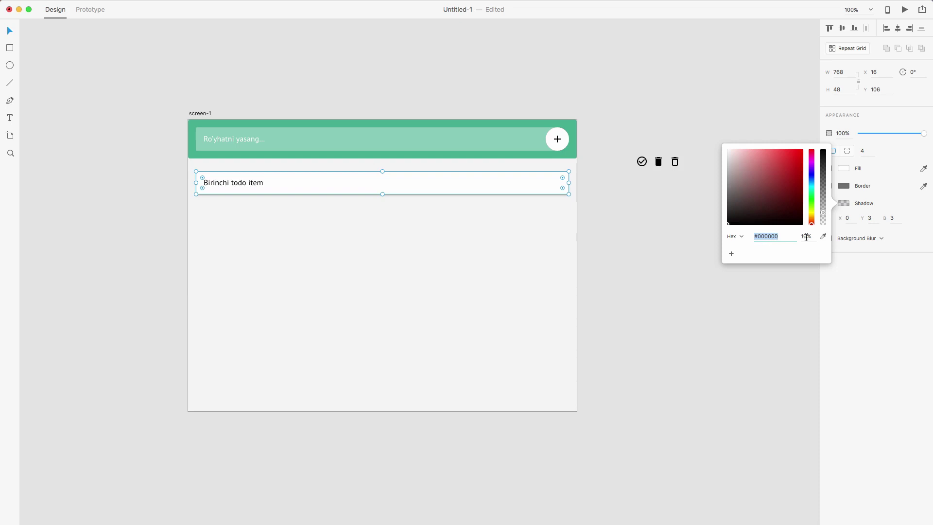
pyautogui.click(665, 255)
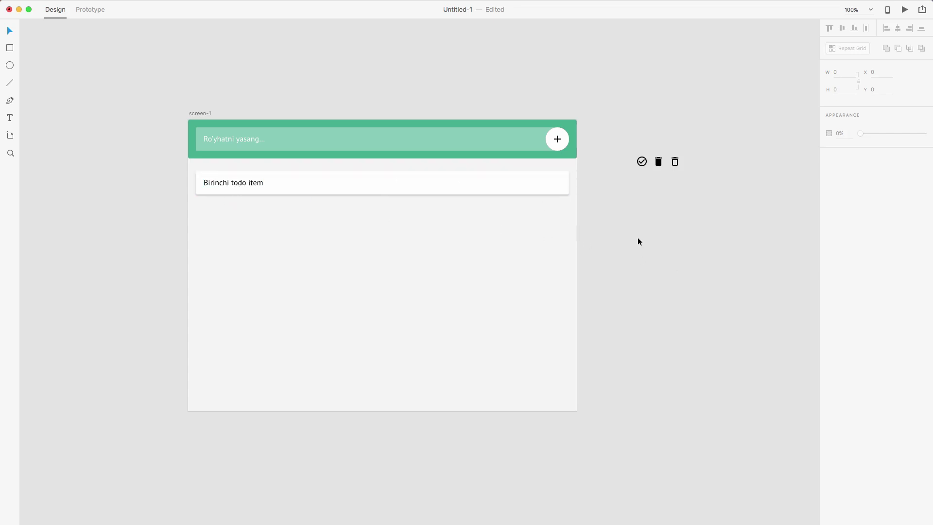
# Step: Following the reference design, move the circled check icon onto the right end of the list item box, at X 752, Y 118
pyautogui.press('super+Tab')
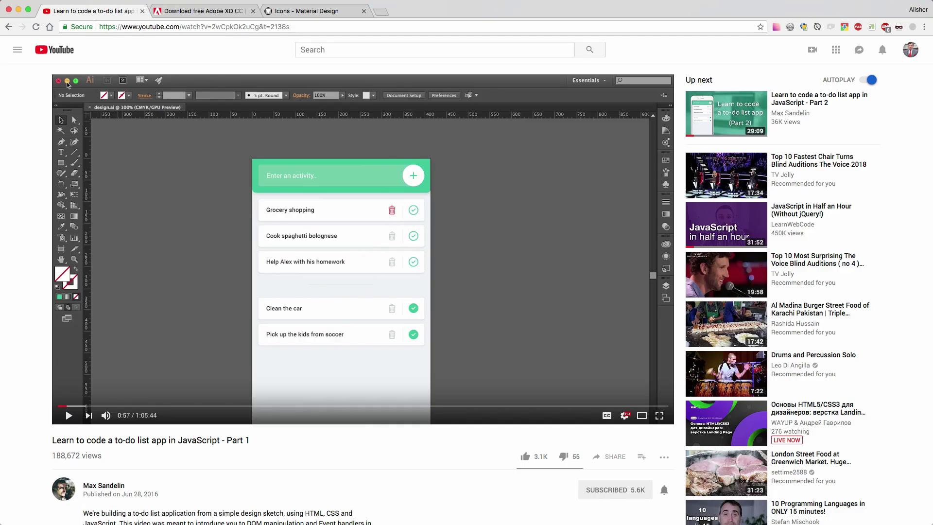
pyautogui.press('super+Tab')
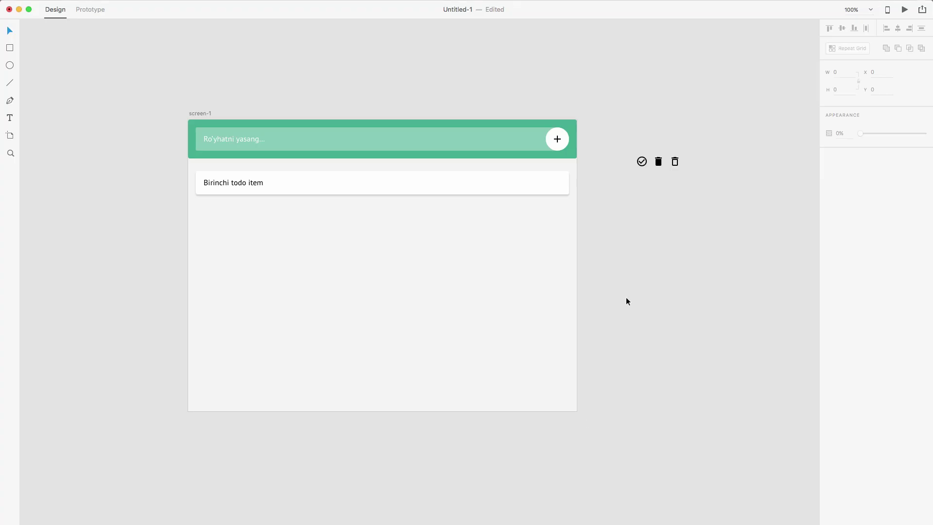
pyautogui.click(641, 164)
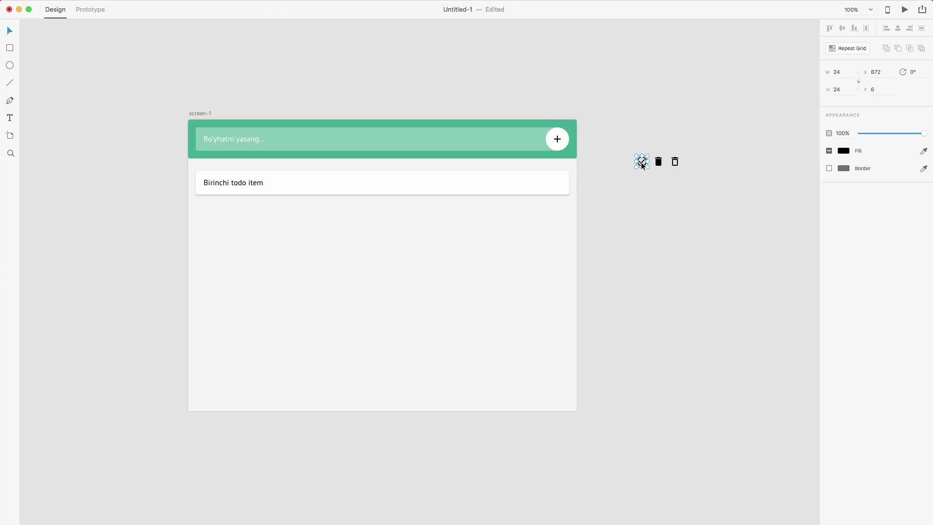
pyautogui.hotkey('shift', 'Left')
pyautogui.hotkey('shift', 'Left')
pyautogui.hotkey('shift', 'Left')
pyautogui.hotkey('shift', 'Left')
pyautogui.hotkey('shift', 'Left')
pyautogui.hotkey('shift', 'Left')
pyautogui.hotkey('shift', 'Left')
pyautogui.hotkey('shift', 'Left')
pyautogui.hotkey('shift', 'Left')
pyautogui.hotkey('shift', 'Left')
pyautogui.hotkey('shift', 'Left')
pyautogui.hotkey('shift', 'Left')
pyautogui.hotkey('shift', 'Left')
pyautogui.hotkey('shift', 'Left')
pyautogui.hotkey('shift', 'Left')
pyautogui.hotkey('shift', 'Left')
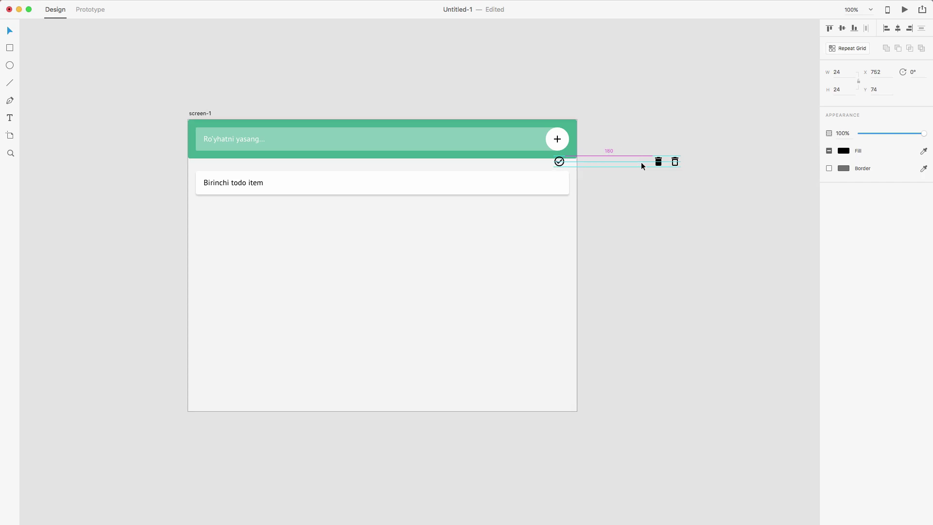
pyautogui.hotkey('shift', 'Down')
pyautogui.hotkey('shift', 'Down')
pyautogui.hotkey('shift', 'Down')
pyautogui.hotkey('shift', 'Down')
pyautogui.hotkey('shift', 'Down')
pyautogui.press('Up')
pyautogui.press('Up')
pyautogui.press('Up')
pyautogui.press('Up')
pyautogui.press('Up')
pyautogui.press('Up')
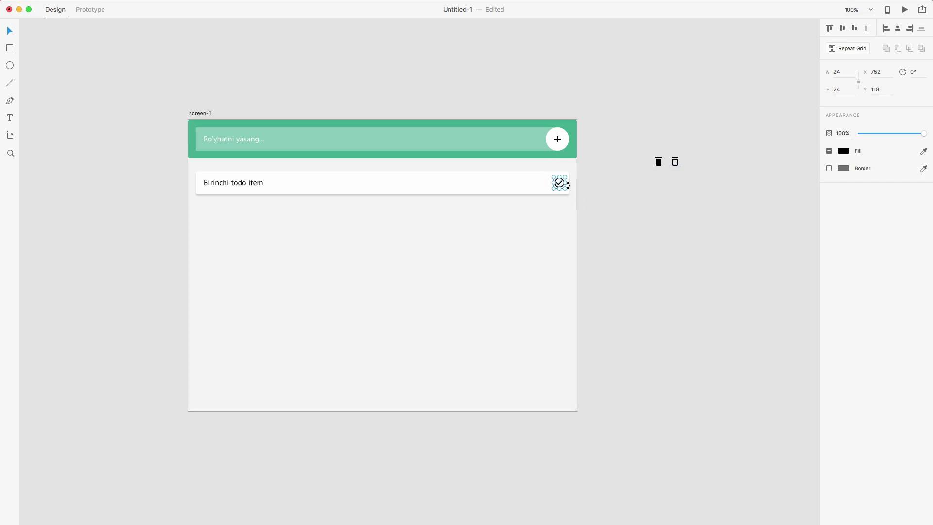
# Step: Shift the check icon left to X 744, using its distance from the list item box's right edge as a guide
pyautogui.press('alt')
pyautogui.press('Left')
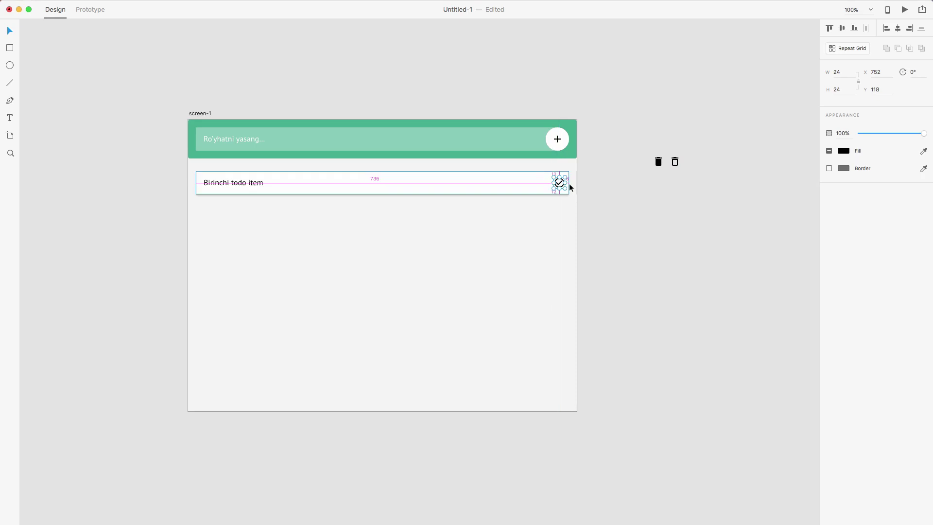
pyautogui.press('Left')
pyautogui.press('Left')
pyautogui.press('Left')
pyautogui.press('Left')
pyautogui.press('Left')
pyautogui.press('Left')
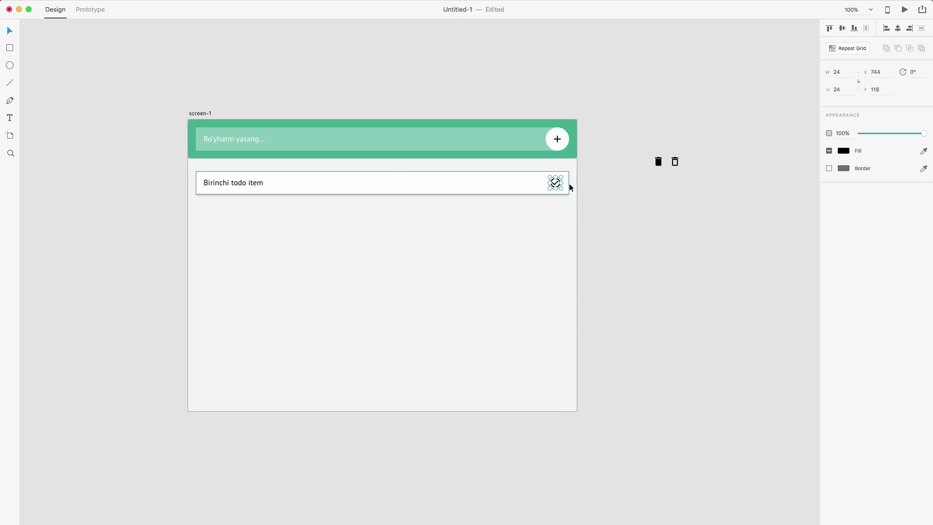
pyautogui.press('alt')
pyautogui.click(651, 213)
pyautogui.click(672, 161)
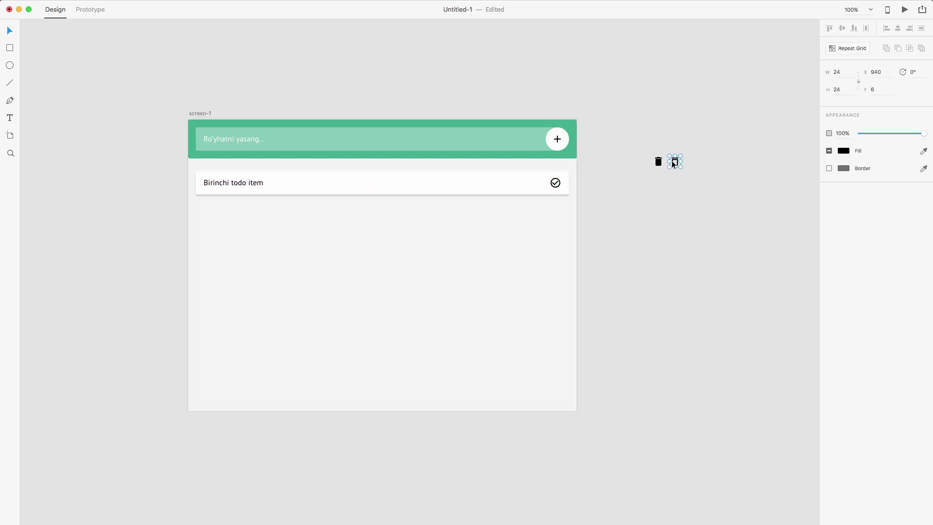
pyautogui.press('Escape')
pyautogui.moveTo(680, 158); pyautogui.dragTo(587, 173)
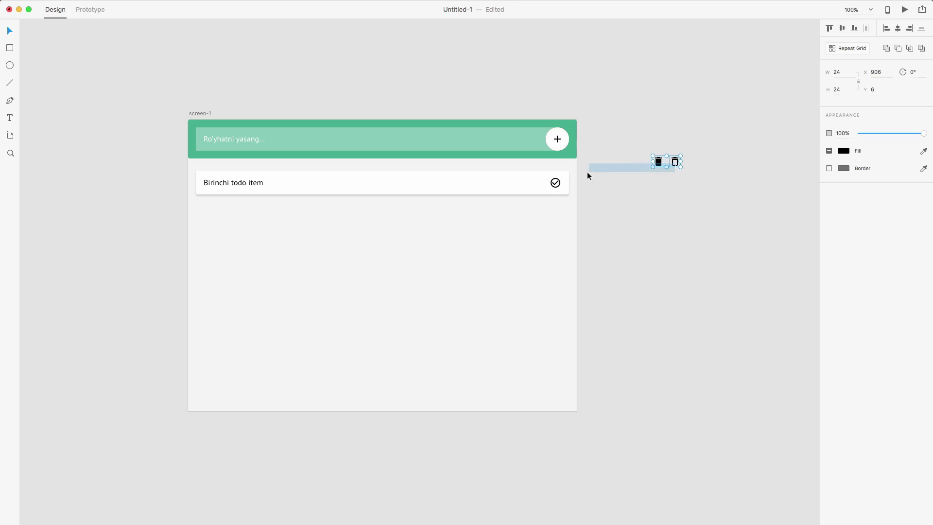
pyautogui.press('Escape')
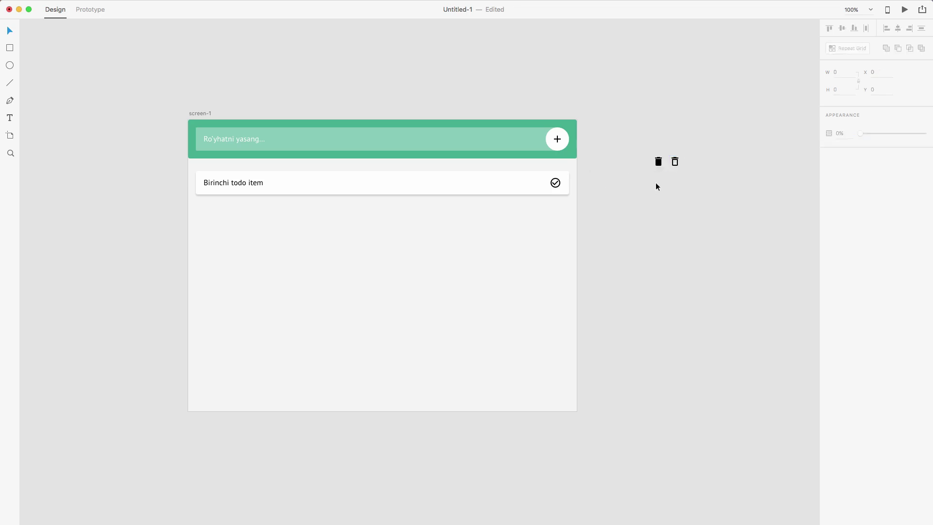
# Step: Move the outlined trash icon into the list item box just left of the check icon, at X 700, Y 119
pyautogui.click(675, 161)
pyautogui.hotkey('shift', 'Left')
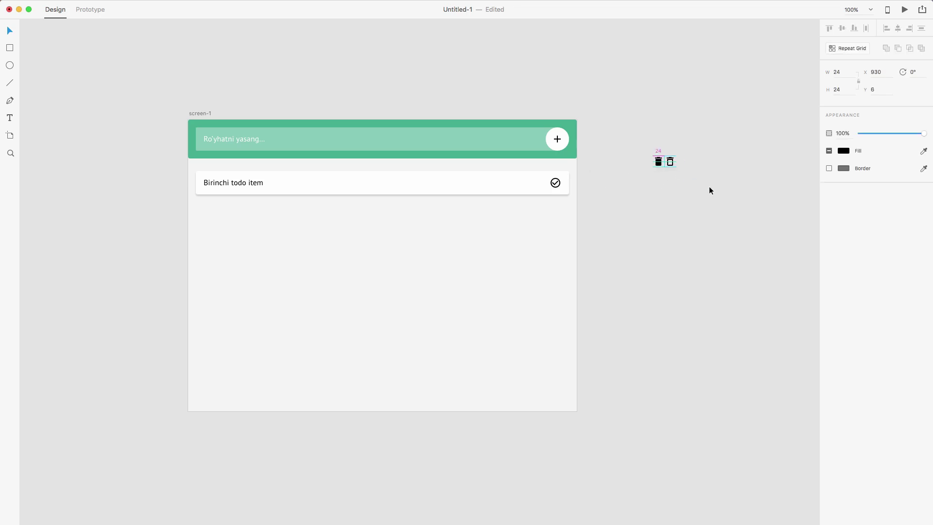
pyautogui.hotkey('shift', 'Left')
pyautogui.hotkey('shift', 'Left')
pyautogui.hotkey('shift', 'Left')
pyautogui.hotkey('shift', 'Left')
pyautogui.hotkey('shift', 'Left')
pyautogui.hotkey('shift', 'Left')
pyautogui.hotkey('shift', 'Left')
pyautogui.hotkey('shift', 'Left')
pyautogui.hotkey('shift', 'Left')
pyautogui.hotkey('shift', 'Left')
pyautogui.hotkey('shift', 'Left')
pyautogui.hotkey('shift', 'Left')
pyautogui.hotkey('shift', 'Left')
pyautogui.hotkey('shift', 'Left')
pyautogui.hotkey('shift', 'Left')
pyautogui.hotkey('shift', 'Left')
pyautogui.hotkey('shift', 'Left')
pyautogui.hotkey('shift', 'Left')
pyautogui.hotkey('shift', 'Left')
pyautogui.hotkey('shift', 'Left')
pyautogui.hotkey('shift', 'Down')
pyautogui.hotkey('shift', 'Down')
pyautogui.hotkey('shift', 'Down')
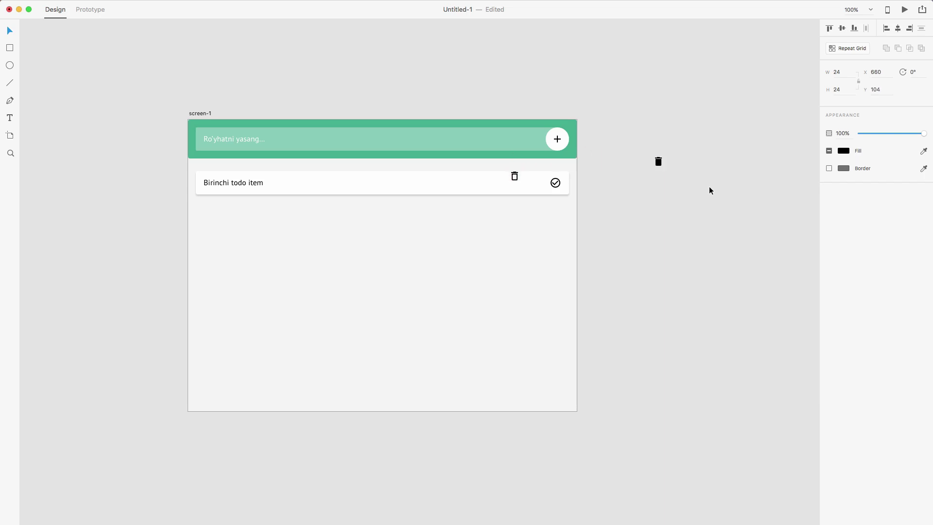
pyautogui.hotkey('shift', 'Down')
pyautogui.hotkey('shift', 'Right')
pyautogui.hotkey('shift', 'Right')
pyautogui.hotkey('shift', 'Right')
pyautogui.hotkey('shift', 'Right')
pyautogui.press('Down')
pyautogui.press('Down')
pyautogui.press('Down')
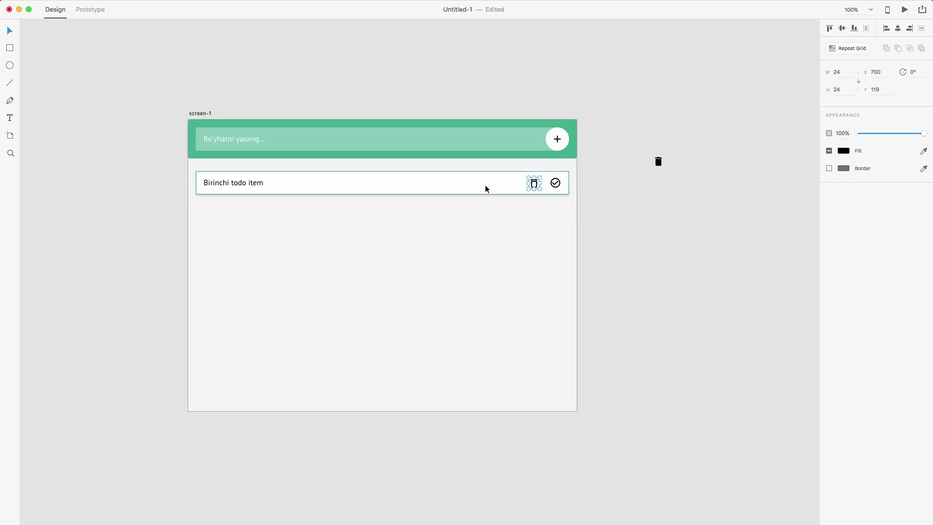
# Step: Centre the outlined trash icon vertically in the list item box
pyautogui.click(498, 185)
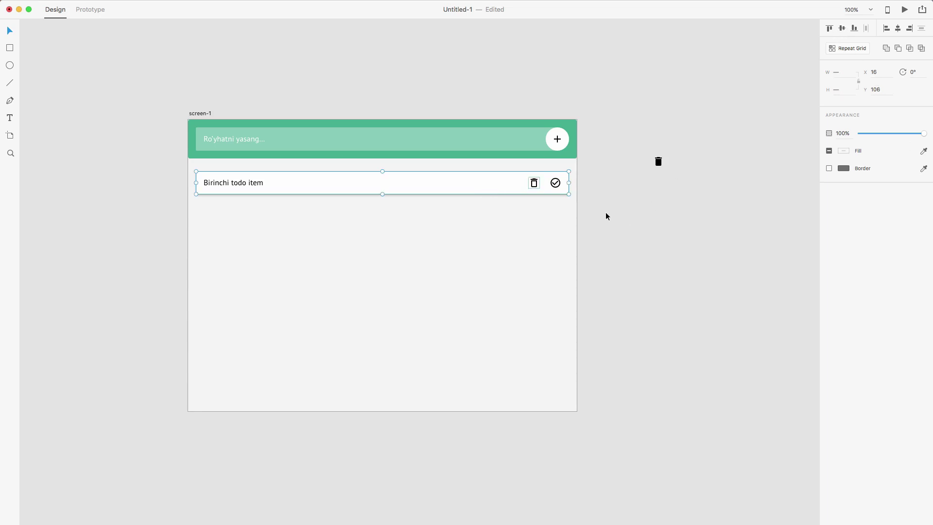
pyautogui.doubleClick(534, 183)
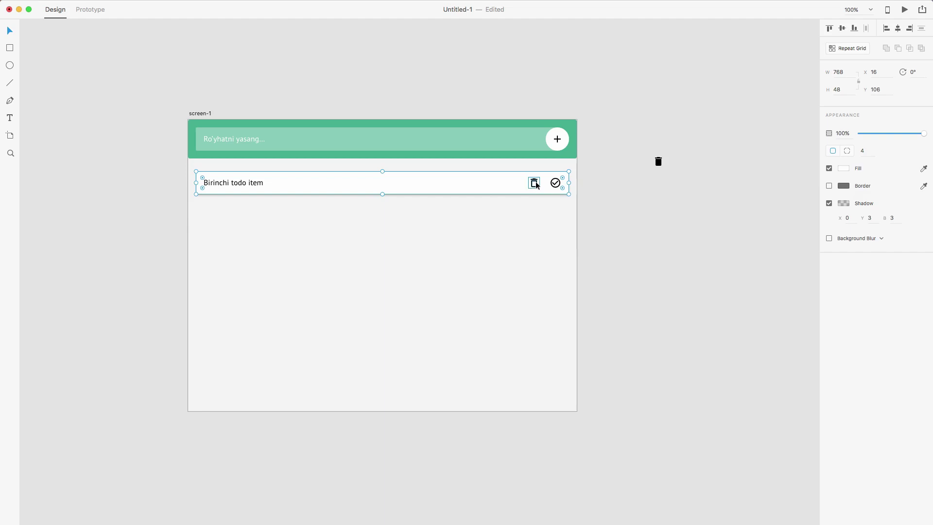
pyautogui.click(534, 183)
# Step: Widen the gap between the two list item icons by moving the outlined trash icon left to X 687
pyautogui.press('alt')
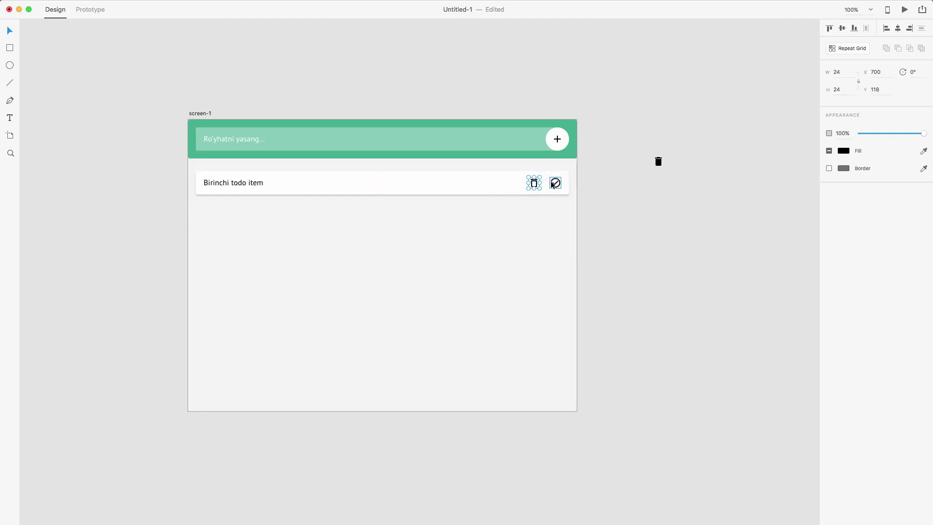
pyautogui.press('Left')
pyautogui.press('Left')
pyautogui.press('Left')
pyautogui.press('Left')
pyautogui.press('Left')
pyautogui.press('Left')
pyautogui.press('Left')
pyautogui.press('Left')
pyautogui.press('Left')
pyautogui.press('Left')
pyautogui.press('Left')
pyautogui.press('Left')
pyautogui.hscroll(2, 556, 187)
pyautogui.click(592, 206)
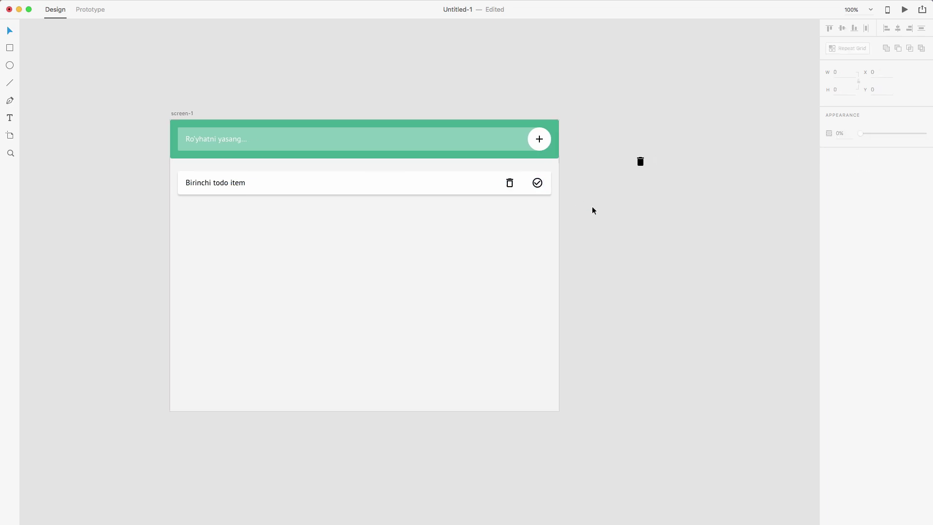
# Step: Draw a vertical divider line about 21 high inside the list item box, left of the trash icon
pyautogui.click(9, 83)
pyautogui.moveTo(245, 178)
pyautogui.mouseDown()
pyautogui.moveTo(456, 179)
pyautogui.moveTo(457, 187)
pyautogui.mouseUp()
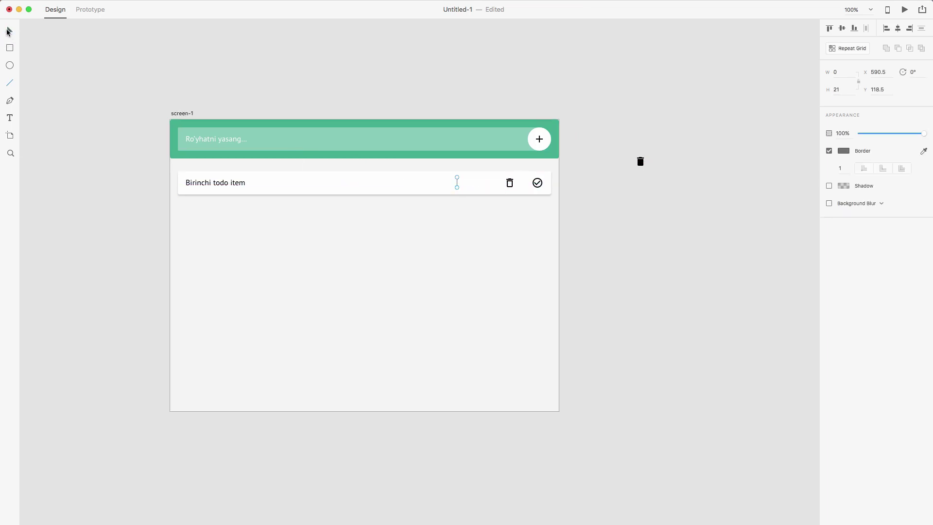
pyautogui.click(9, 31)
# Step: Move the divider line between the trash and check icons to X 723.5 and centre it vertically in the list item box
pyautogui.press('Right')
pyautogui.press('Right')
pyautogui.press('Right')
pyautogui.press('Right')
pyautogui.press('Right')
pyautogui.press('Right')
pyautogui.press('Right')
pyautogui.press('Right')
pyautogui.press('Right')
pyautogui.press('Right')
pyautogui.press('Right')
pyautogui.press('Right')
pyautogui.press('Right')
pyautogui.press('Right')
pyautogui.press('Right')
pyautogui.press('Right')
pyautogui.press('Right')
pyautogui.press('Right')
pyautogui.press('Right')
pyautogui.press('Right')
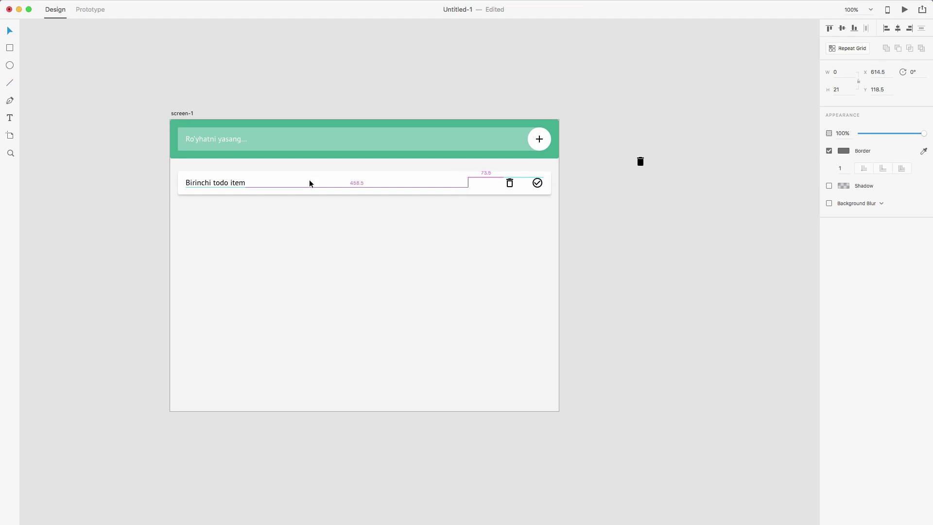
pyautogui.hotkey('shift', 'Right')
pyautogui.hotkey('shift', 'Right')
pyautogui.hotkey('shift', 'Right')
pyautogui.hotkey('shift', 'Right')
pyautogui.hotkey('shift', 'Right')
pyautogui.hotkey('shift', 'Right')
pyautogui.hotkey('shift', 'Right')
pyautogui.hotkey('shift', 'Right')
pyautogui.hotkey('shift', 'Right')
pyautogui.hotkey('shift', 'Right')
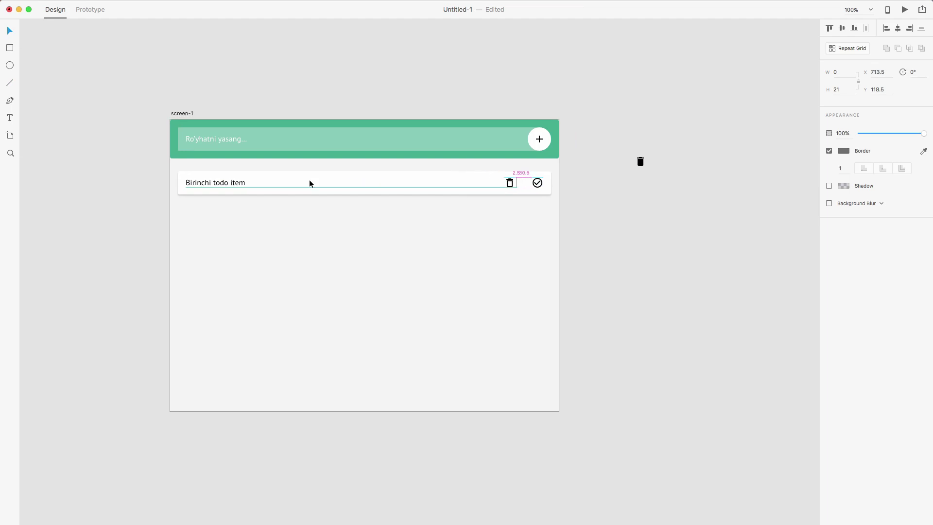
pyautogui.hotkey('shift', 'Right')
pyautogui.keyDown('shift'); pyautogui.click(343, 185); pyautogui.keyUp('shift')
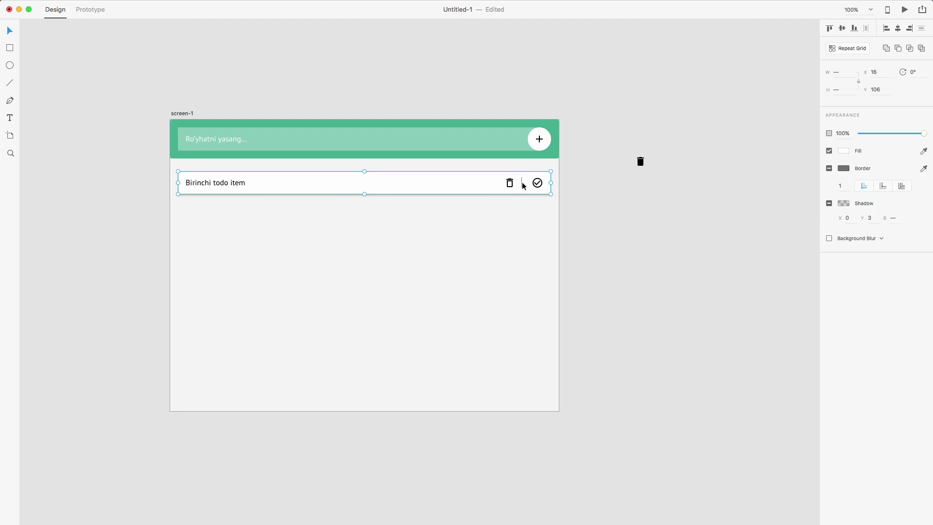
pyautogui.click(583, 225)
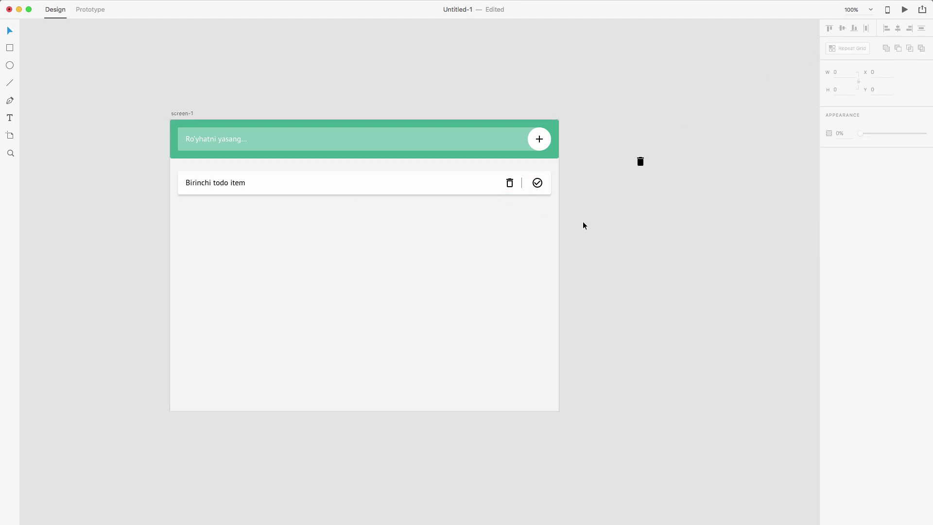
# Step: Shift the divider line right to X 728.5, checking its spacing to the check icon
pyautogui.click(522, 185)
pyautogui.press('alt')
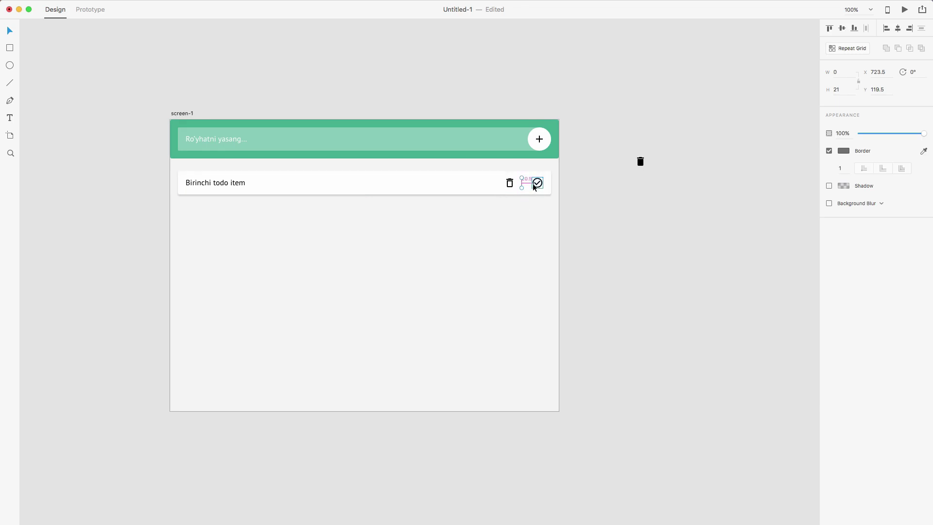
pyautogui.press('Right')
pyautogui.press('Right')
pyautogui.press('Right')
pyautogui.press('Right')
pyautogui.press('Right')
pyautogui.press('Right')
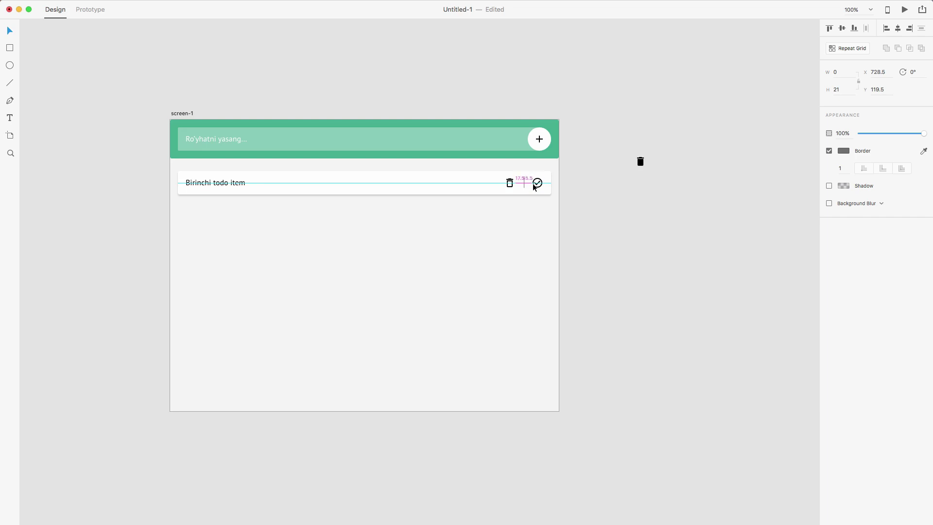
pyautogui.click(583, 212)
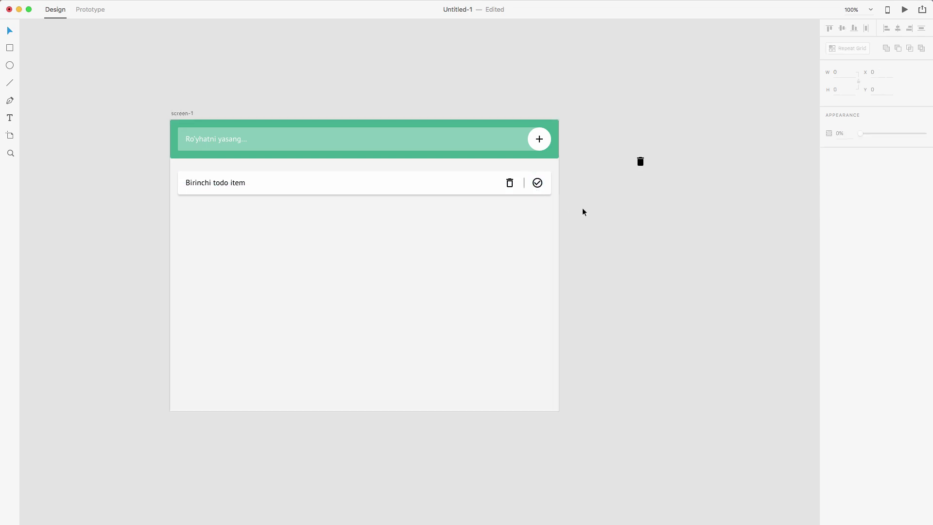
# Step: Distribute the trash icon, divider line and check icon evenly in the horizontal direction
pyautogui.click(511, 184)
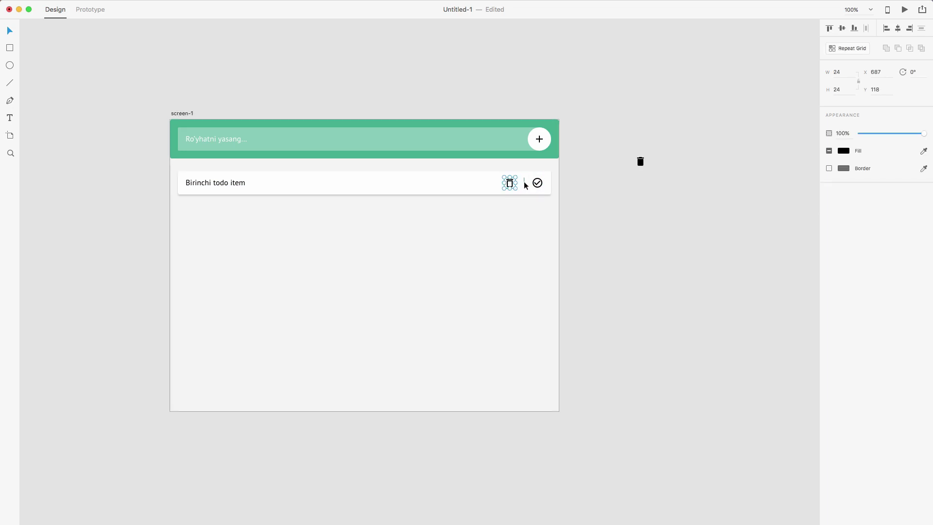
pyautogui.keyDown('shift'); pyautogui.click(538, 183); pyautogui.keyUp('shift')
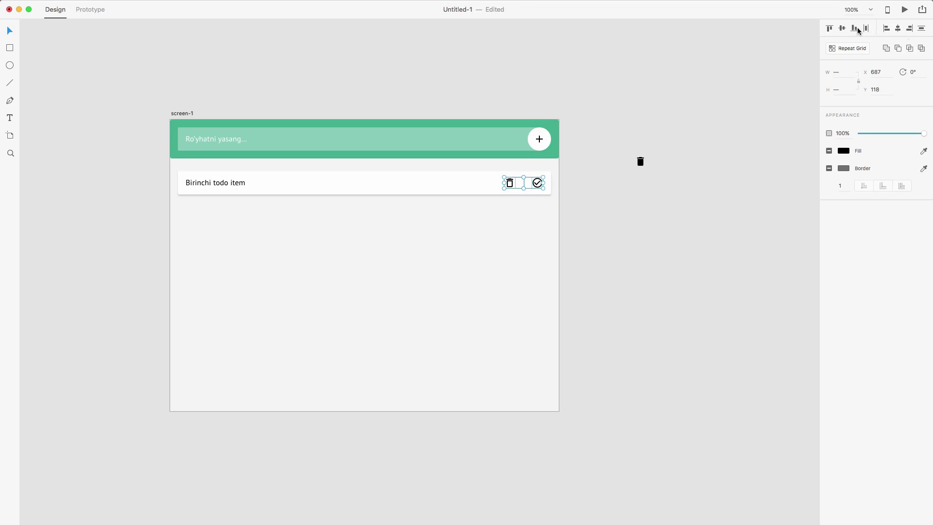
pyautogui.click(639, 201)
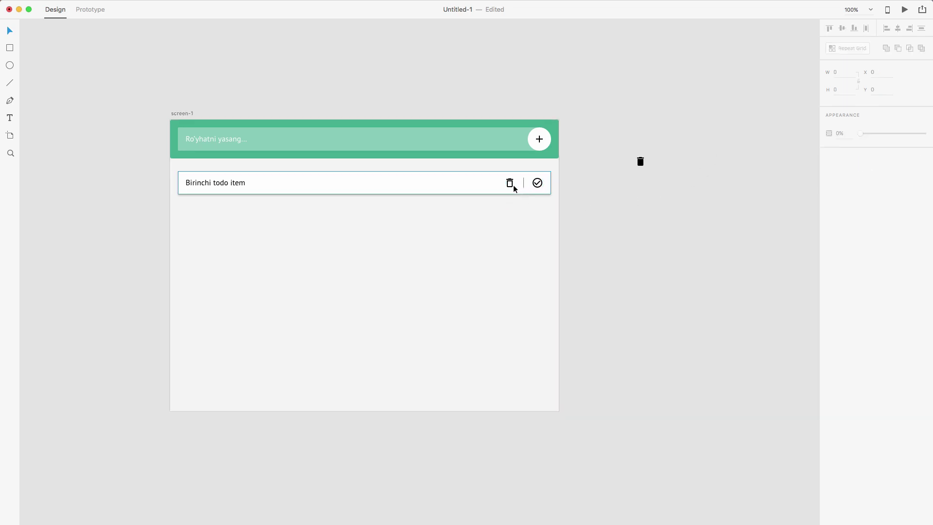
pyautogui.click(537, 184)
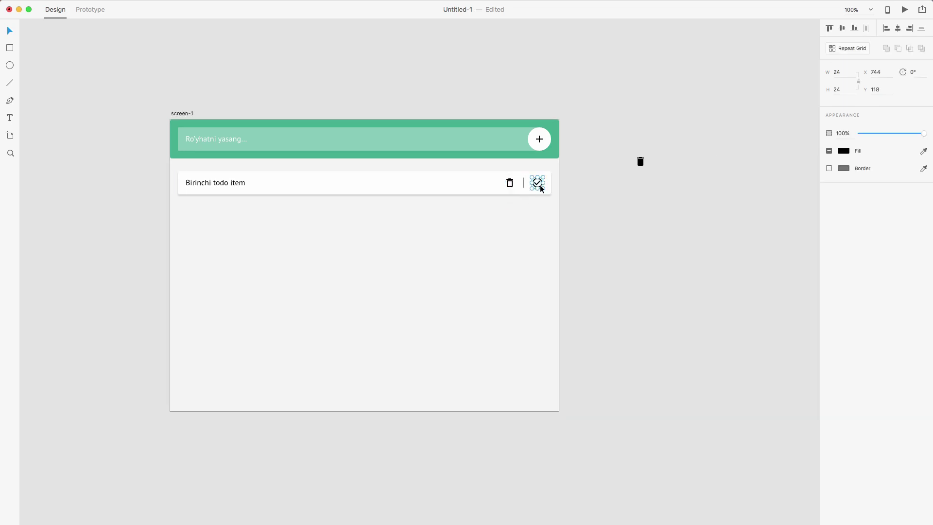
pyautogui.click(842, 152)
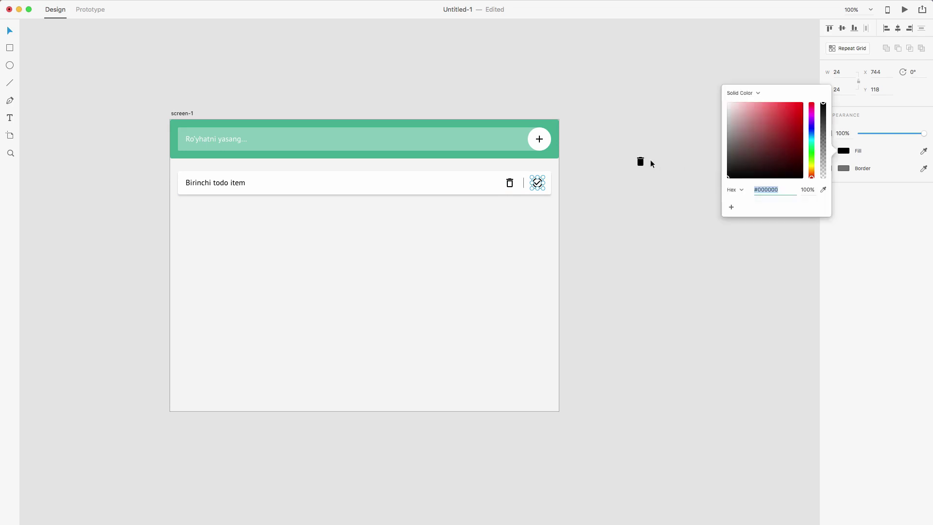
pyautogui.click(556, 147)
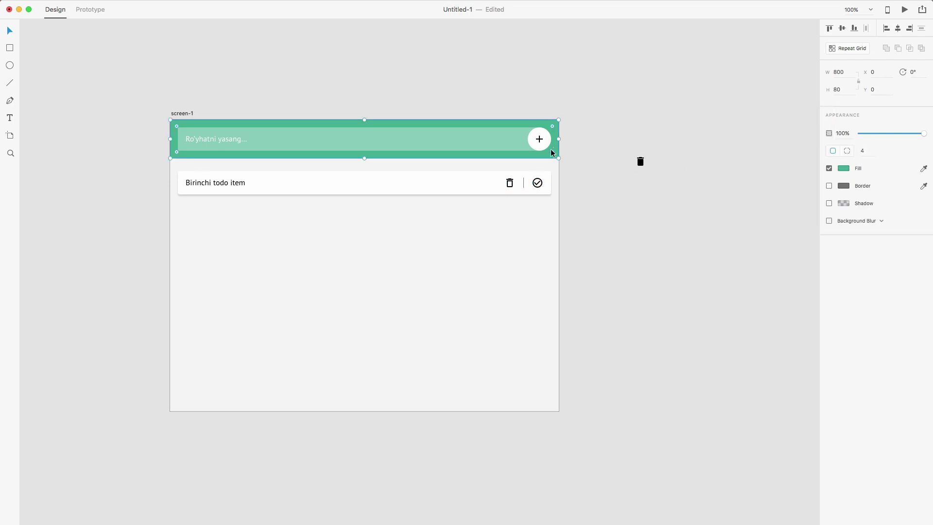
# Step: Fill the check icon with the header's green, sampled from the header background
pyautogui.click(537, 183)
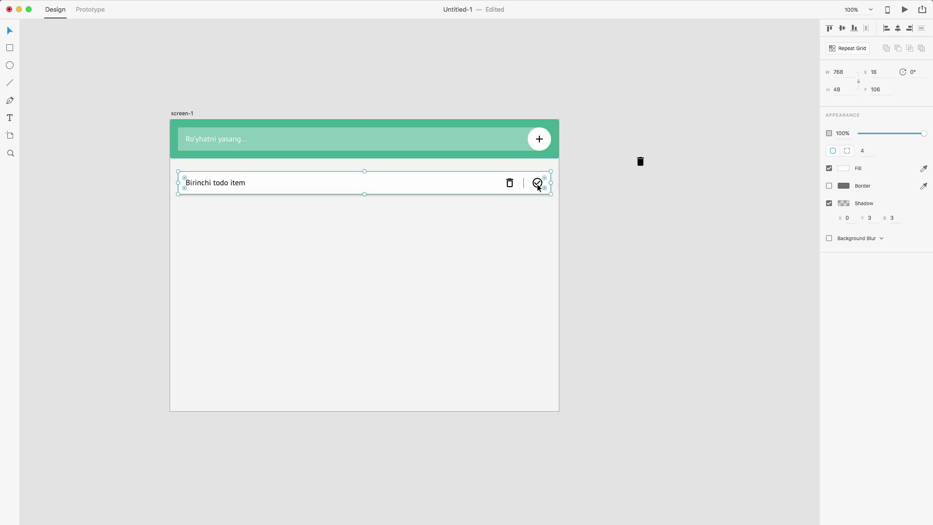
pyautogui.doubleClick(536, 184)
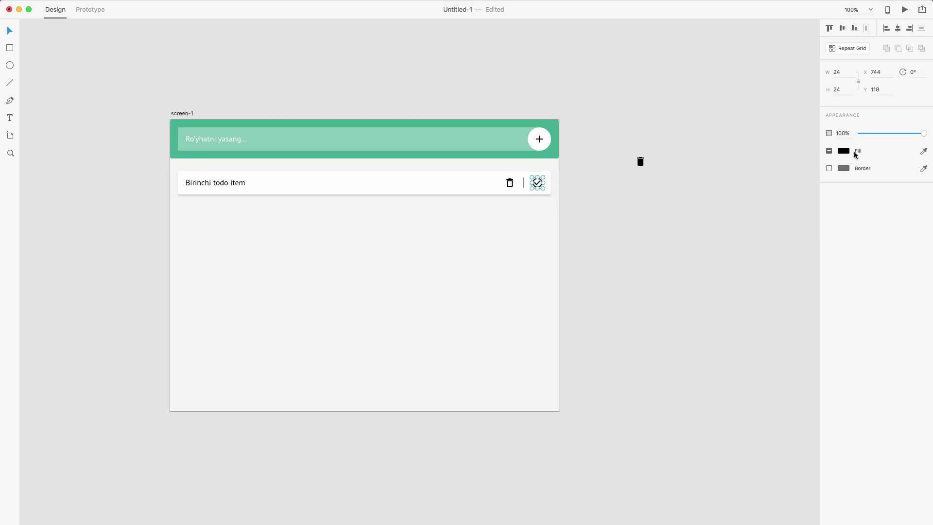
pyautogui.click(924, 151)
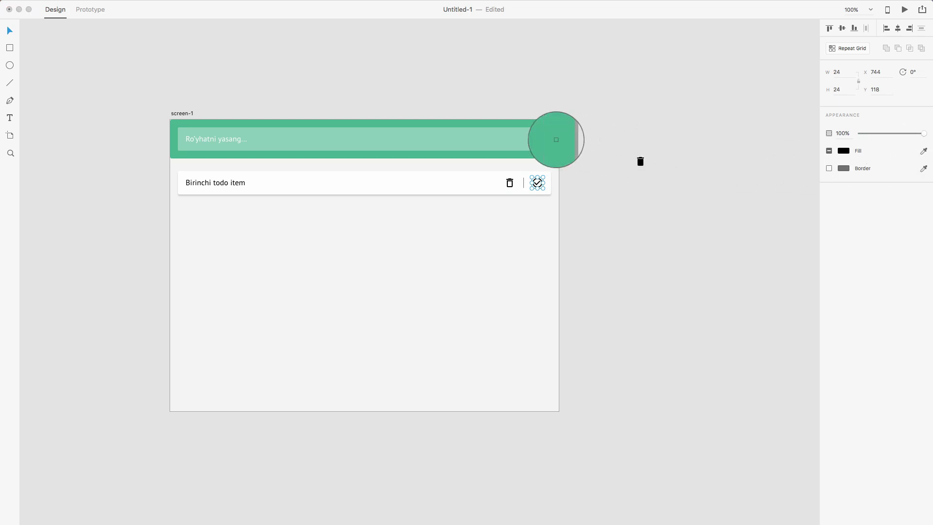
pyautogui.click(556, 142)
pyautogui.click(608, 233)
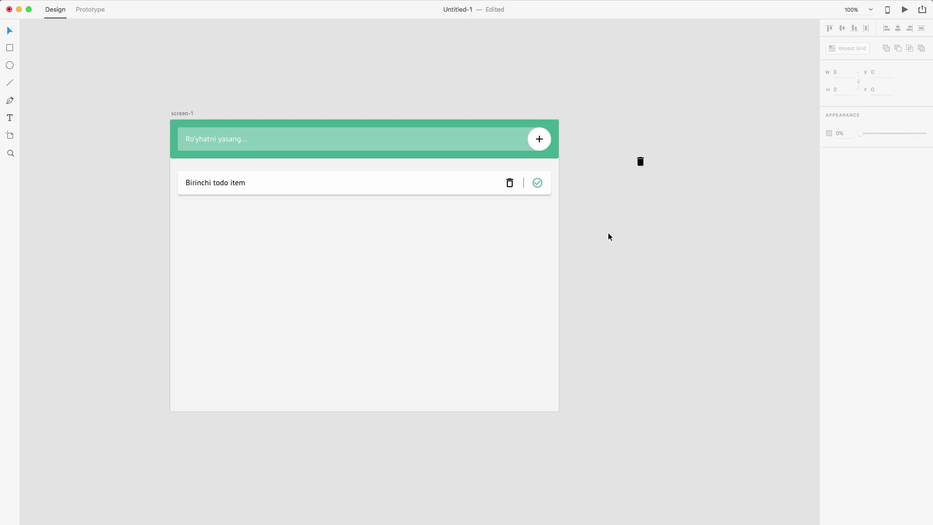
# Step: Fill the trash icon in the list item with red #FF0000
pyautogui.doubleClick(509, 183)
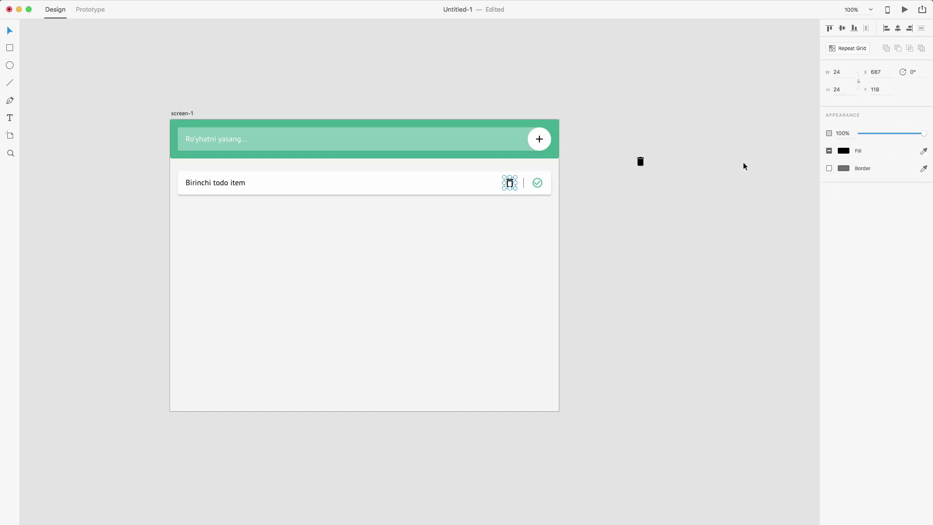
pyautogui.click(841, 152)
pyautogui.click(801, 104)
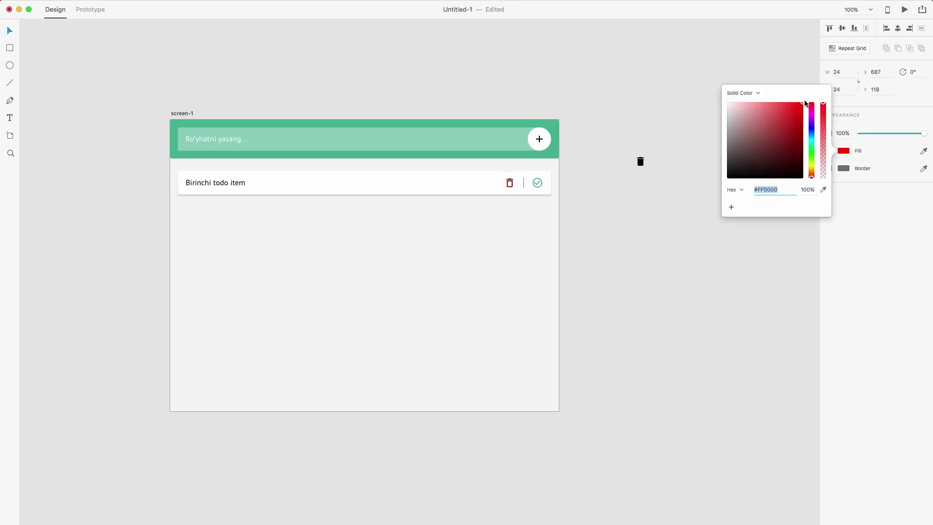
pyautogui.click(612, 249)
# Step: Set the border colour of the divider line between the trash and check icons to #CCCCCC
pyautogui.doubleClick(524, 184)
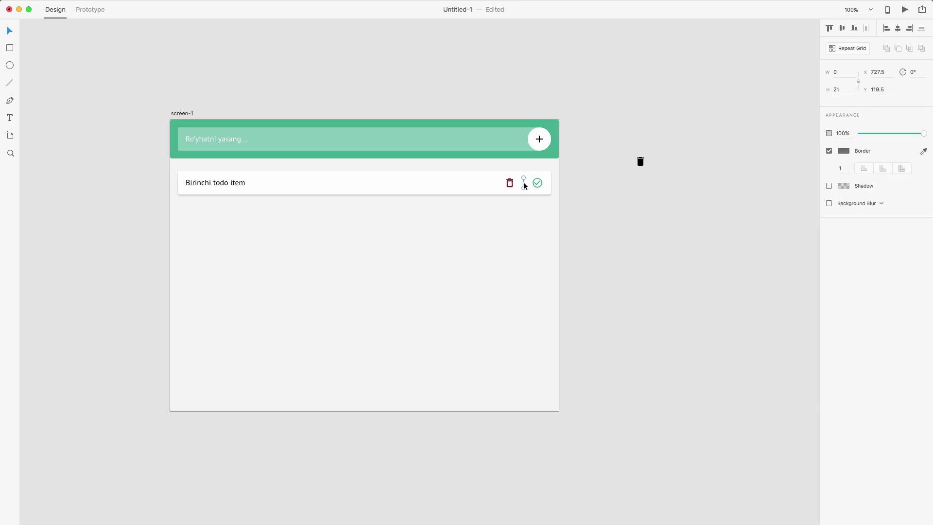
pyautogui.click(843, 151)
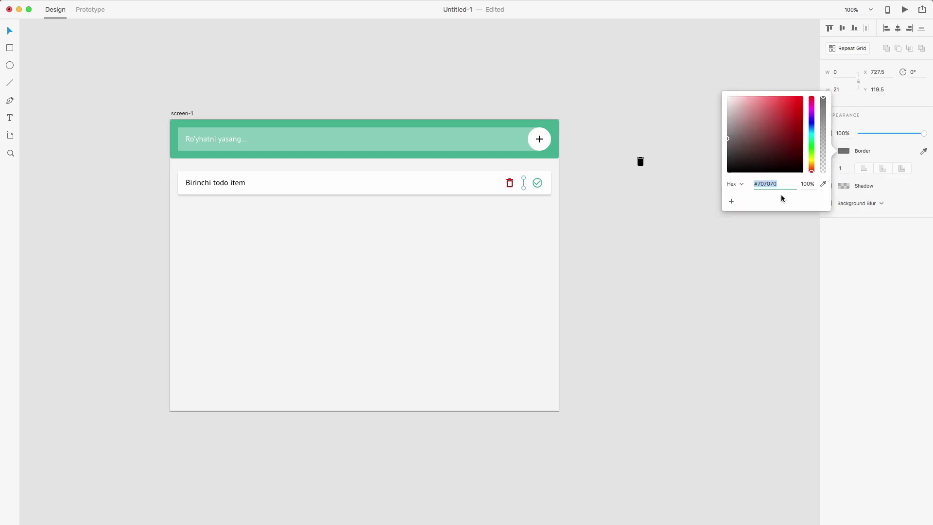
pyautogui.write('e0e0e0')
pyautogui.press('Return')
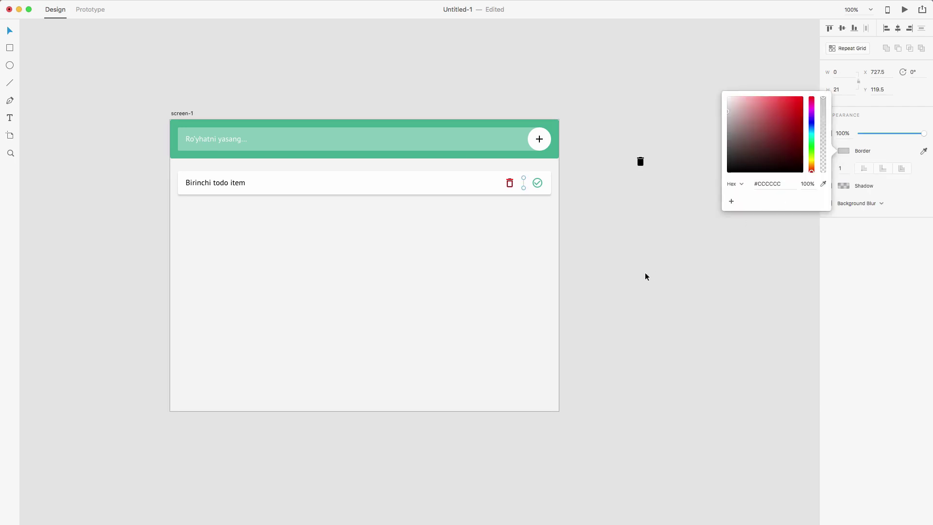
pyautogui.click(610, 282)
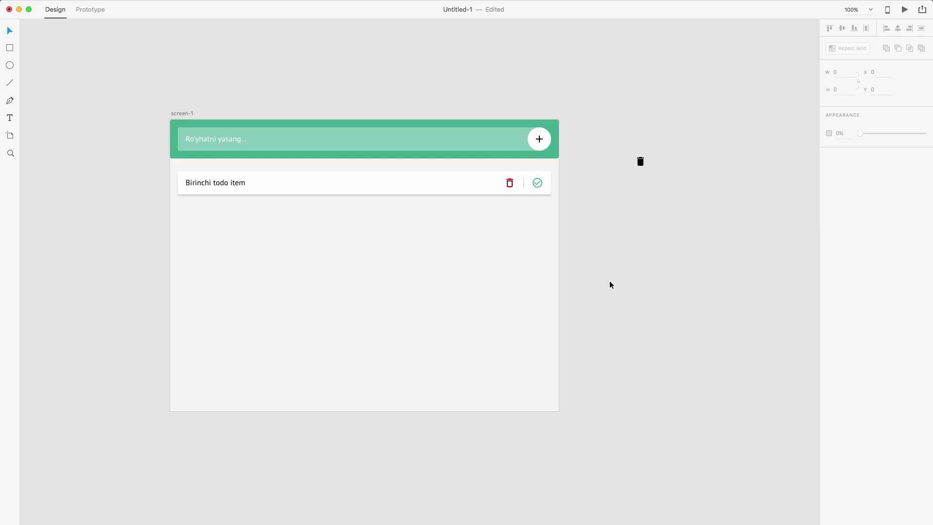
# Step: Shift the hue of the list item's trash icon fill to bright magenta #FF00FF
pyautogui.doubleClick(509, 183)
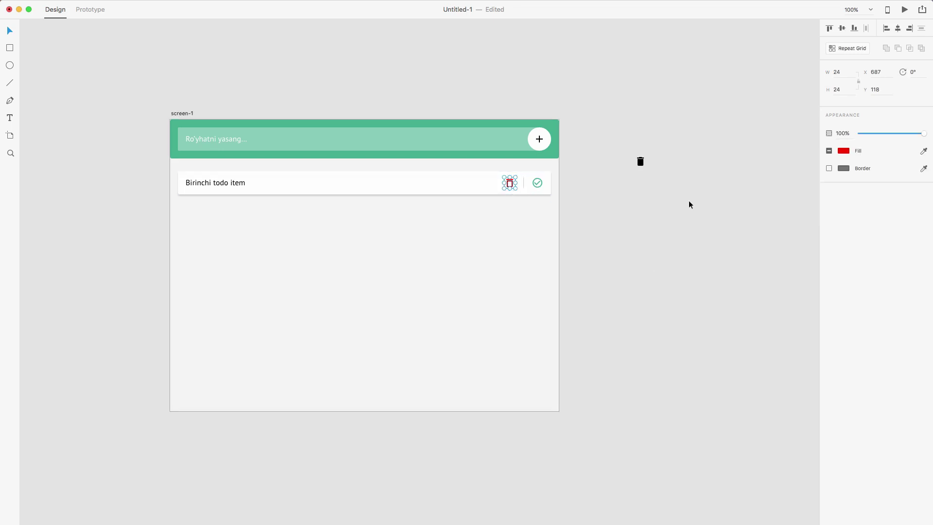
pyautogui.click(844, 151)
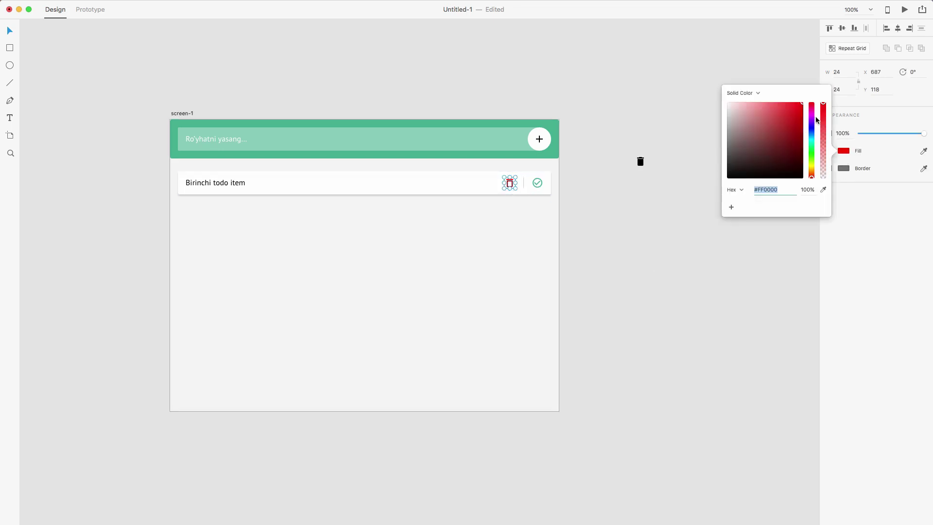
pyautogui.moveTo(814, 123); pyautogui.dragTo(813, 115)
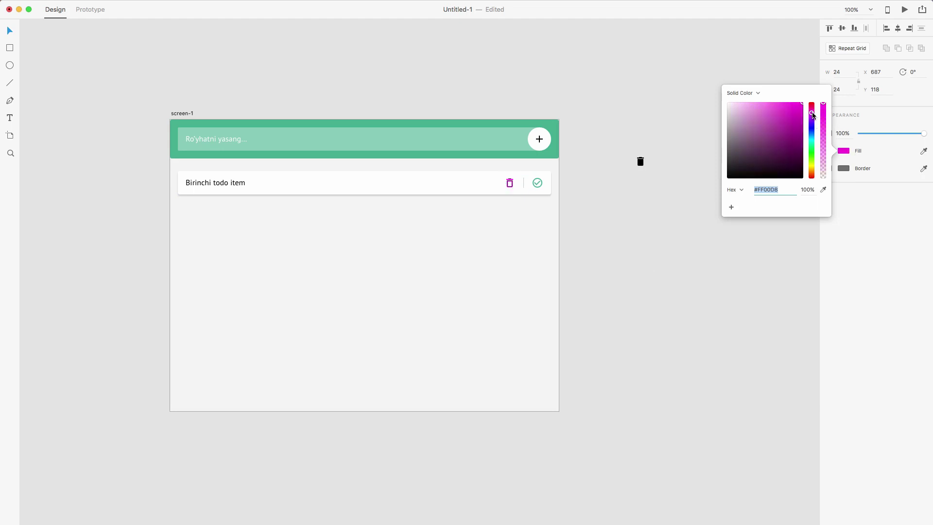
pyautogui.click(617, 278)
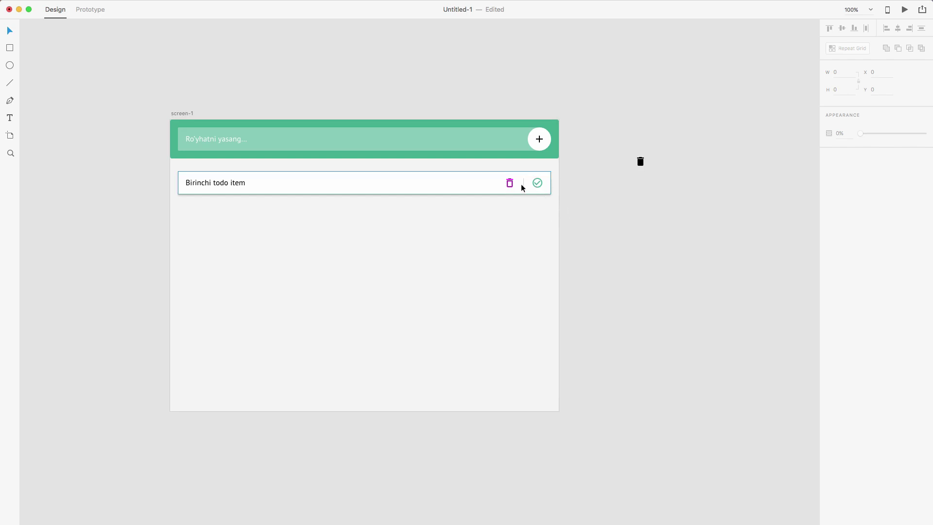
# Step: Soften the trash icon's fill to magenta #DB41AF, using the header's green fill as a reference for the tone
pyautogui.click(555, 154)
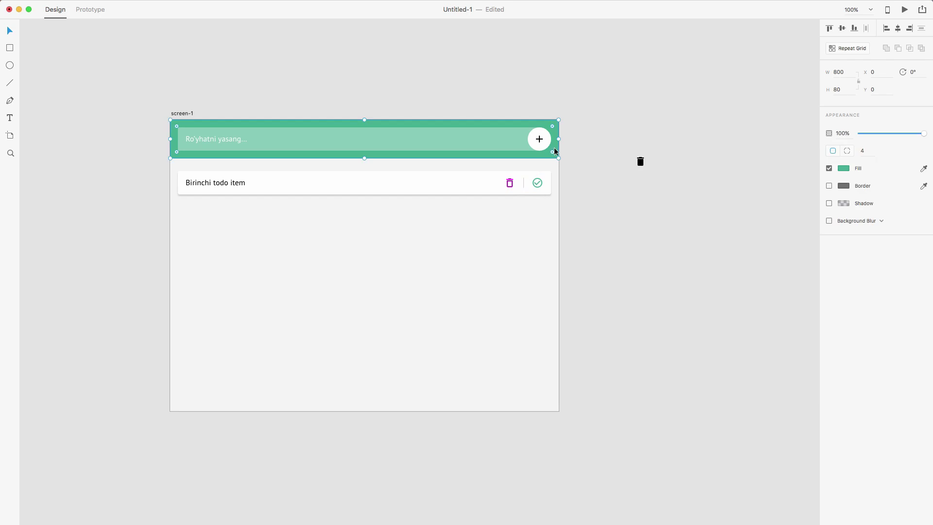
pyautogui.click(844, 168)
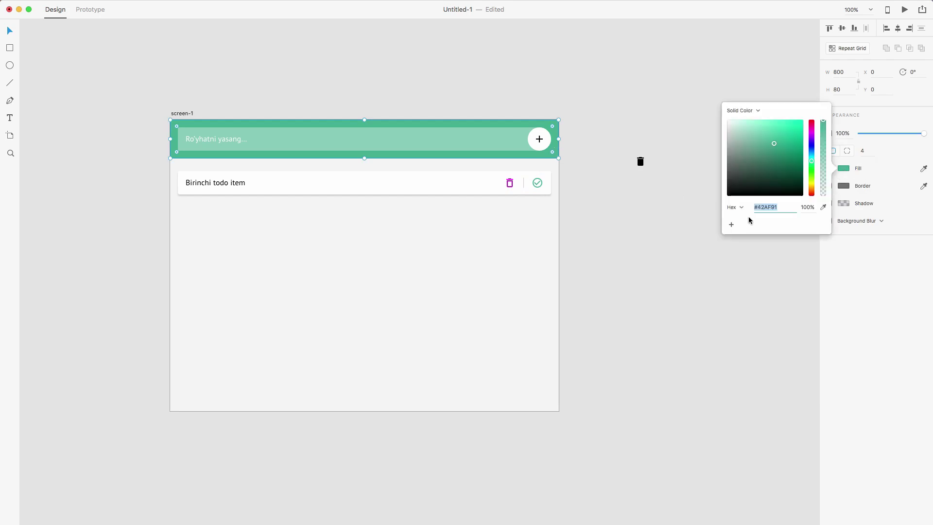
pyautogui.click(619, 225)
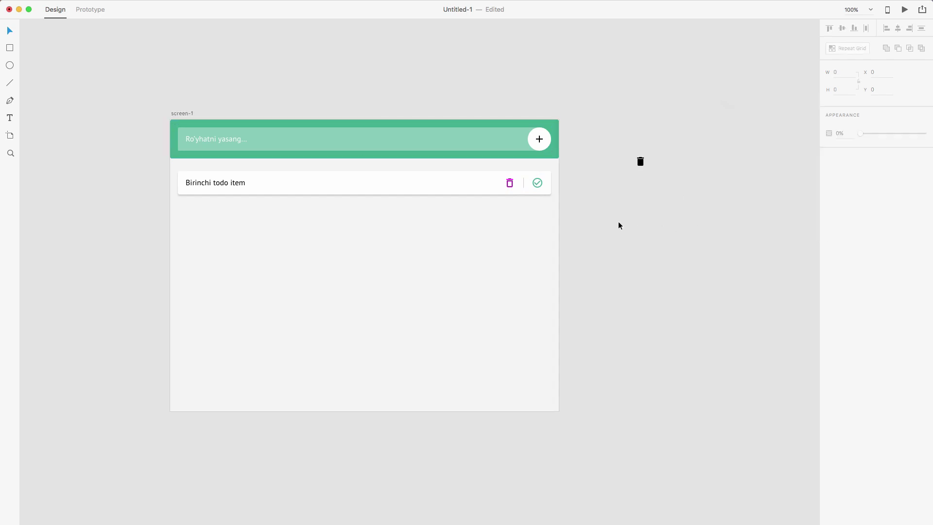
pyautogui.doubleClick(509, 183)
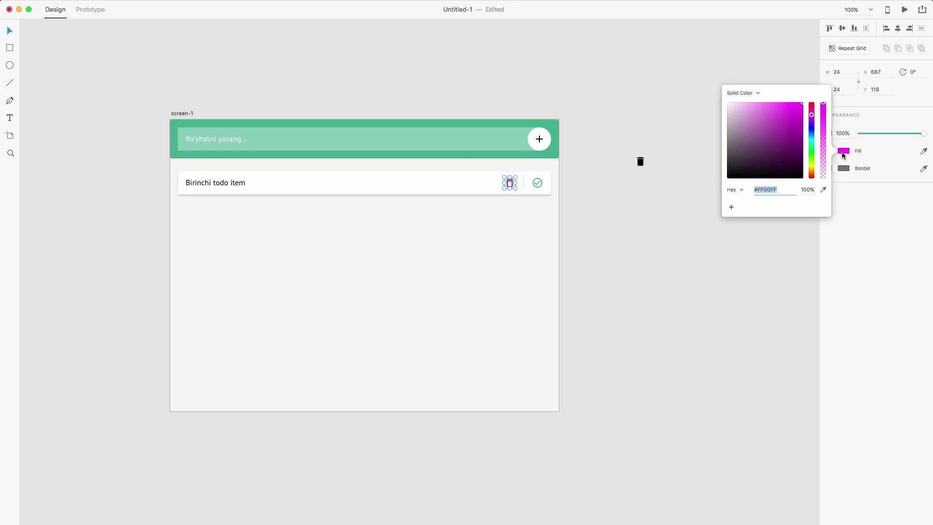
pyautogui.click(843, 152)
pyautogui.moveTo(800, 119); pyautogui.dragTo(780, 117)
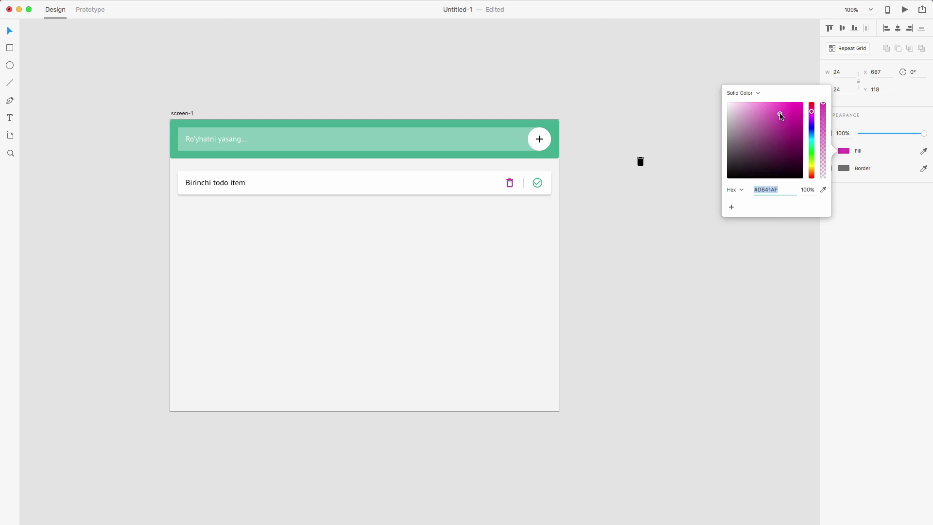
pyautogui.click(679, 178)
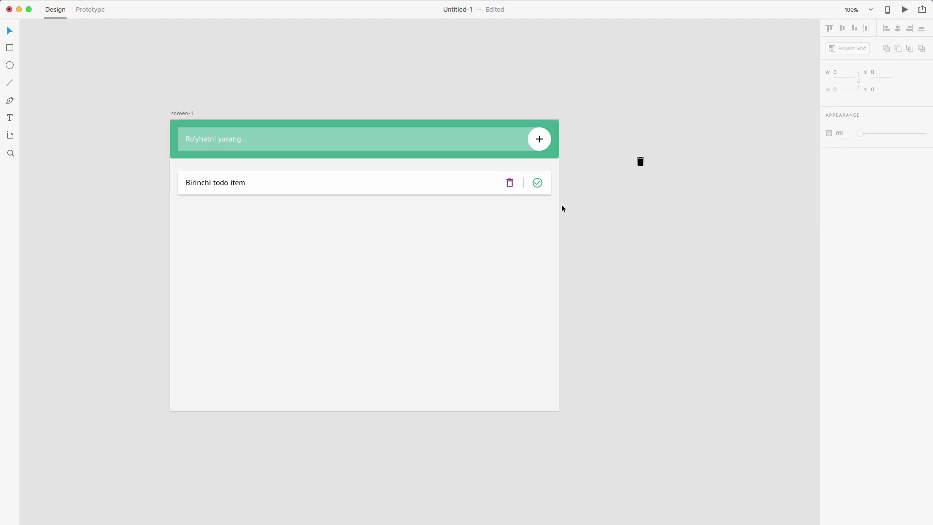
# Step: Save the header background's green #42AF91 as a colour swatch
pyautogui.doubleClick(523, 183)
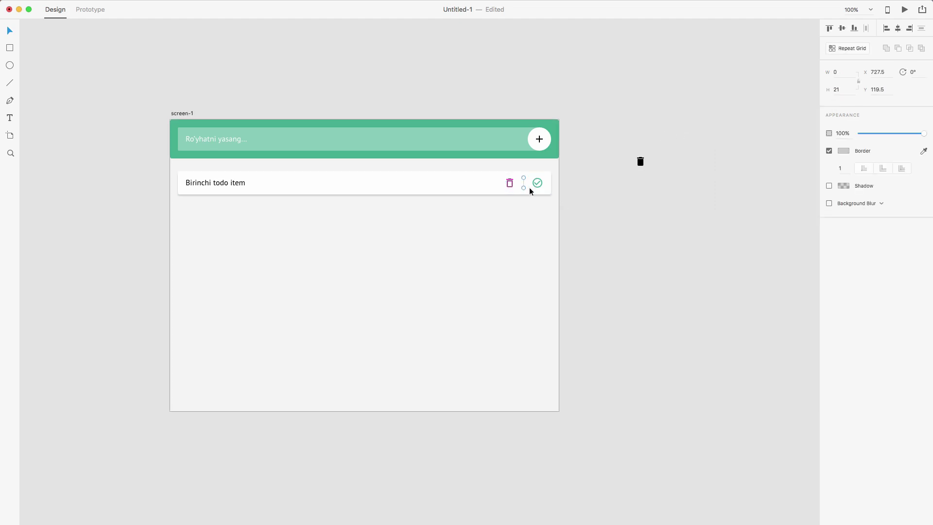
pyautogui.click(629, 206)
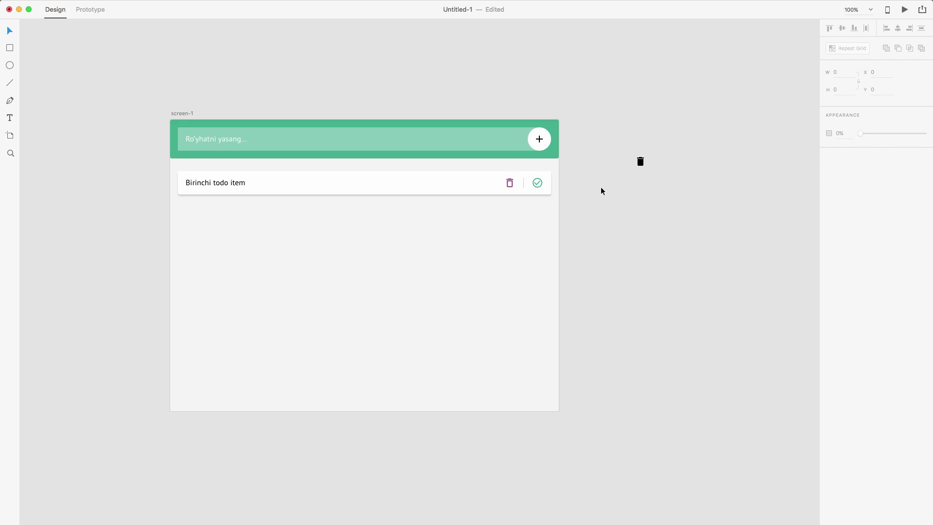
pyautogui.click(556, 155)
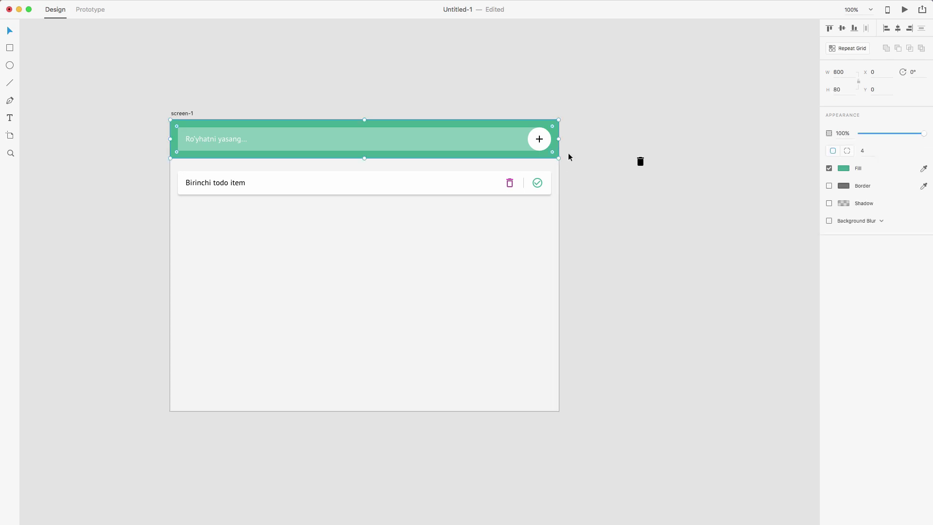
pyautogui.click(841, 169)
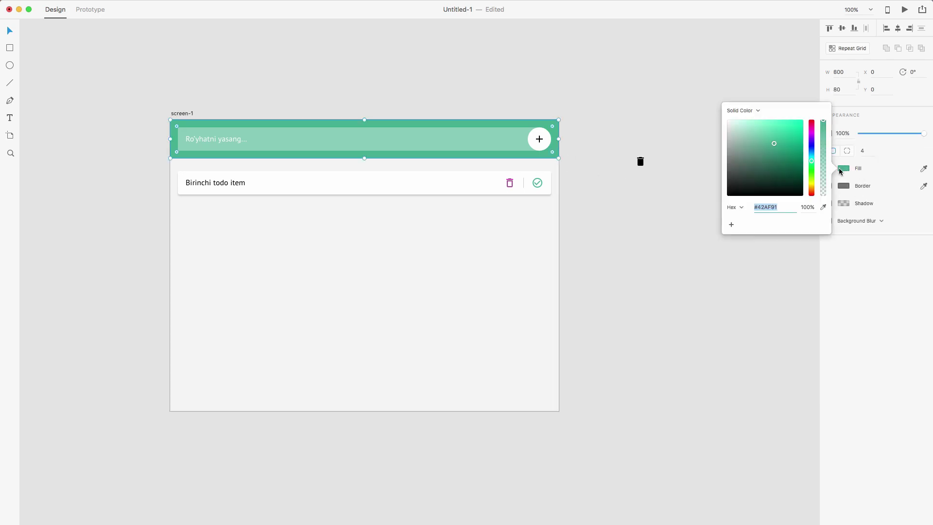
pyautogui.click(732, 224)
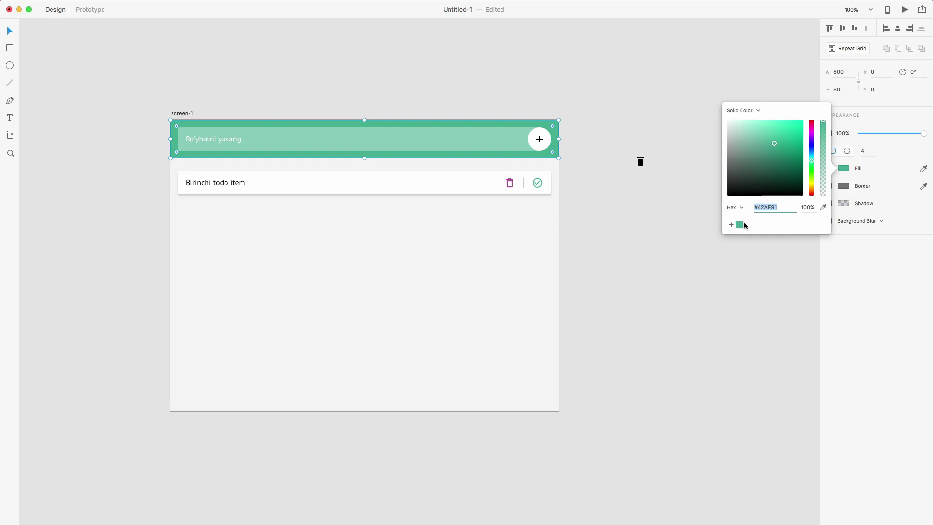
# Step: Save the trash icon's magenta #DB41AF and the divider line's grey #CCCCCC as colour swatches
pyautogui.click(510, 183)
pyautogui.doubleClick(510, 183)
pyautogui.click(843, 150)
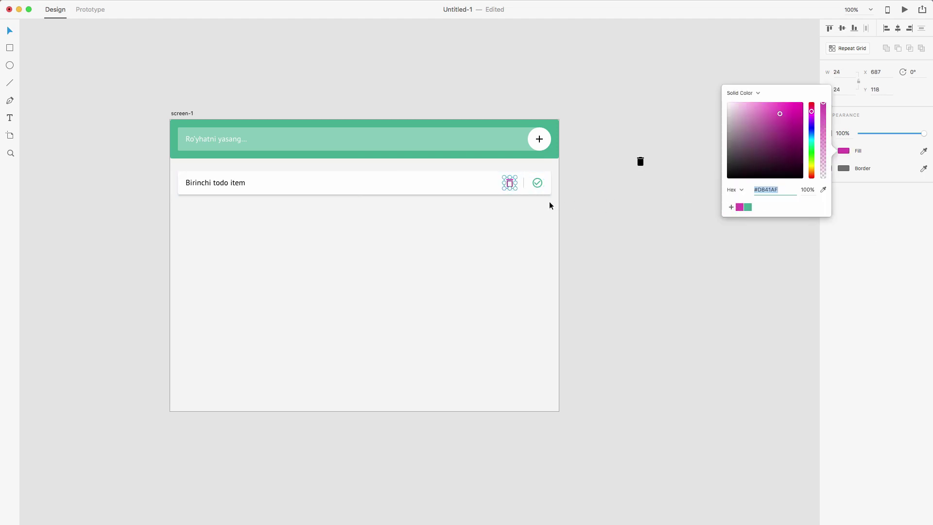
pyautogui.click(521, 183)
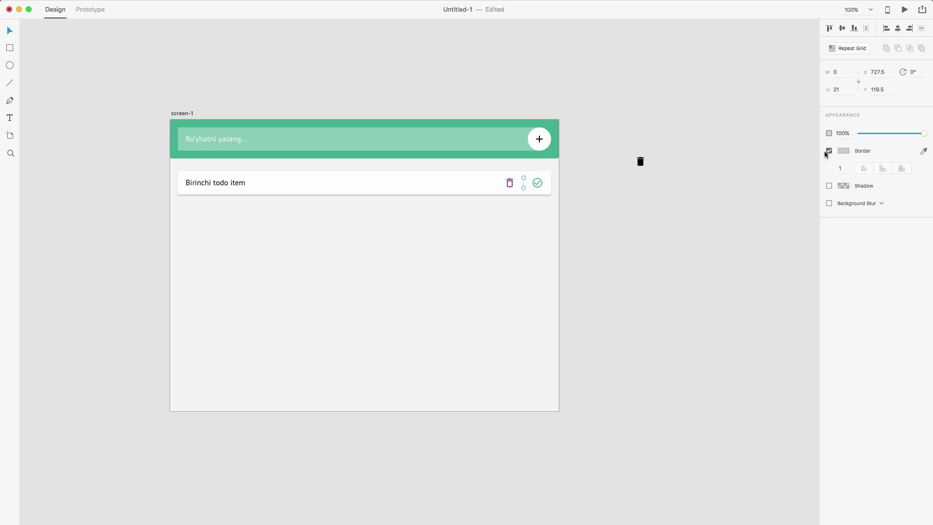
pyautogui.click(841, 153)
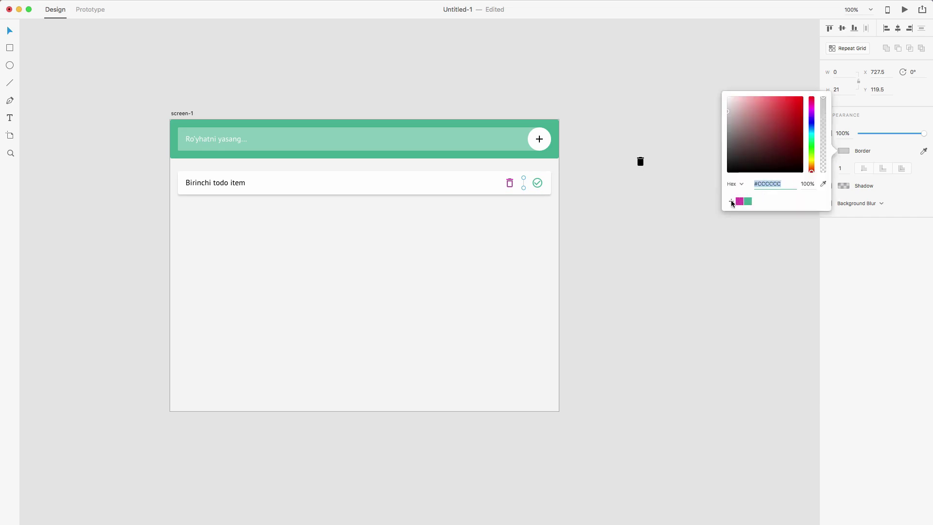
pyautogui.click(731, 201)
pyautogui.click(661, 253)
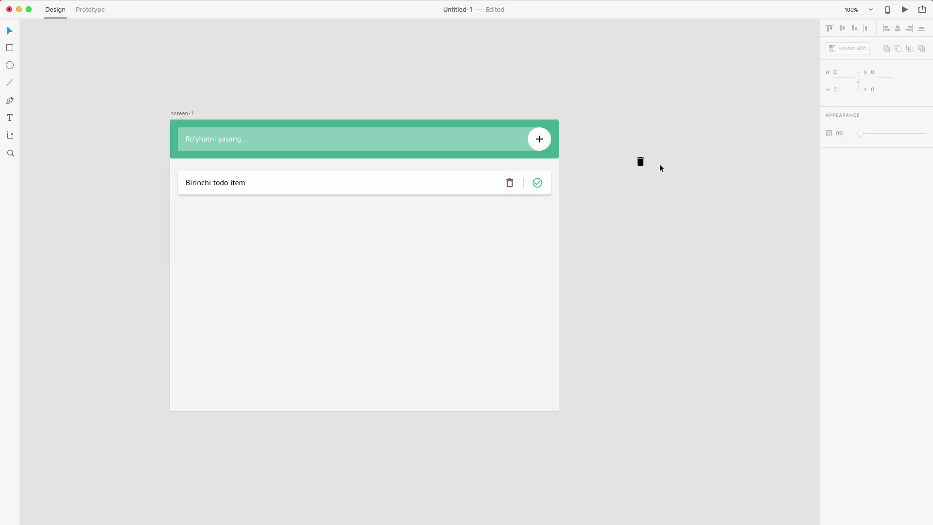
# Step: Fill the solid trash icon outside the artboard with the saved magenta swatch, trying the green and grey swatches too
pyautogui.moveTo(659, 168); pyautogui.dragTo(633, 154)
pyautogui.click(845, 151)
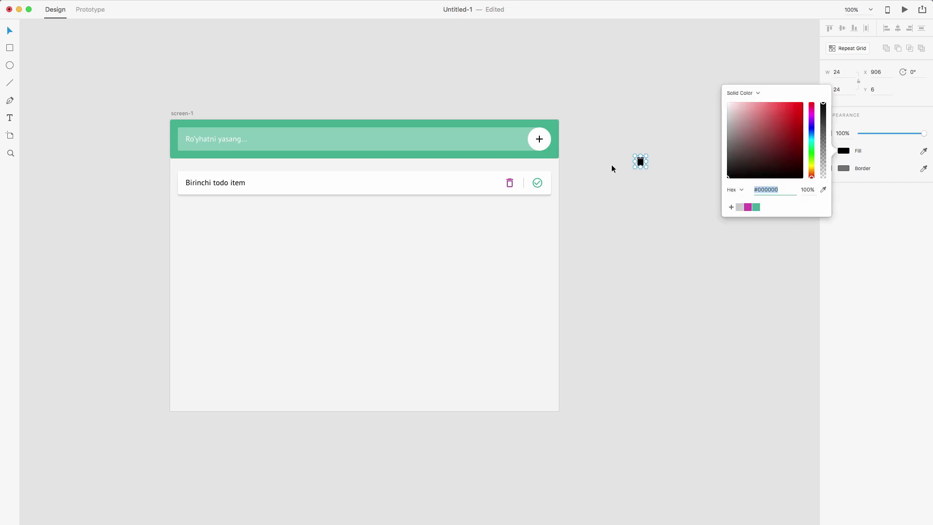
pyautogui.click(747, 207)
pyautogui.click(755, 207)
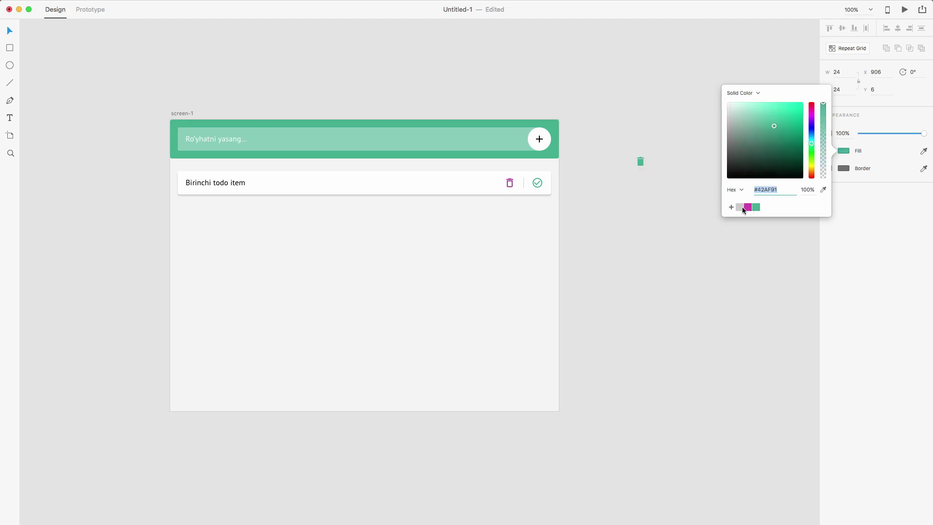
pyautogui.click(740, 207)
pyautogui.click(748, 208)
pyautogui.click(661, 202)
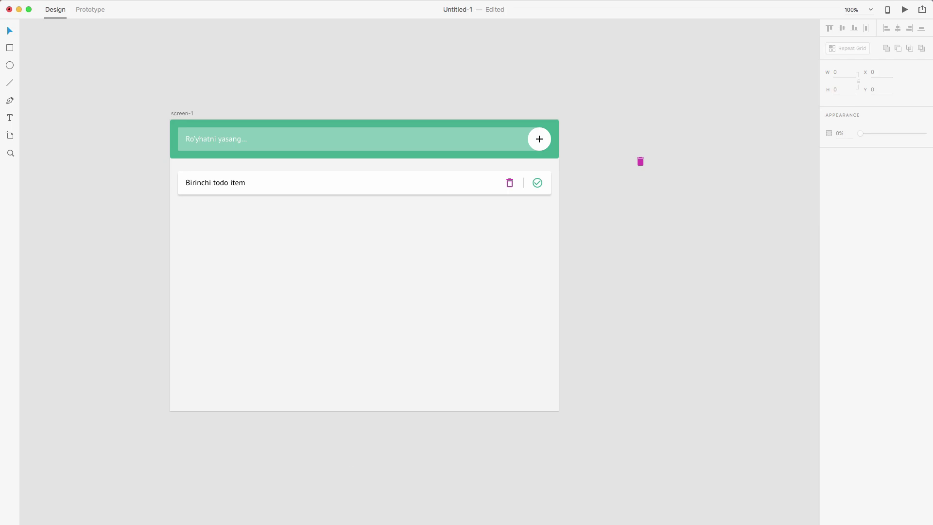
# Step: Check the reference design in the browser and move the whole list item up to Y 96, 16 px below the header
pyautogui.press('super+Tab')
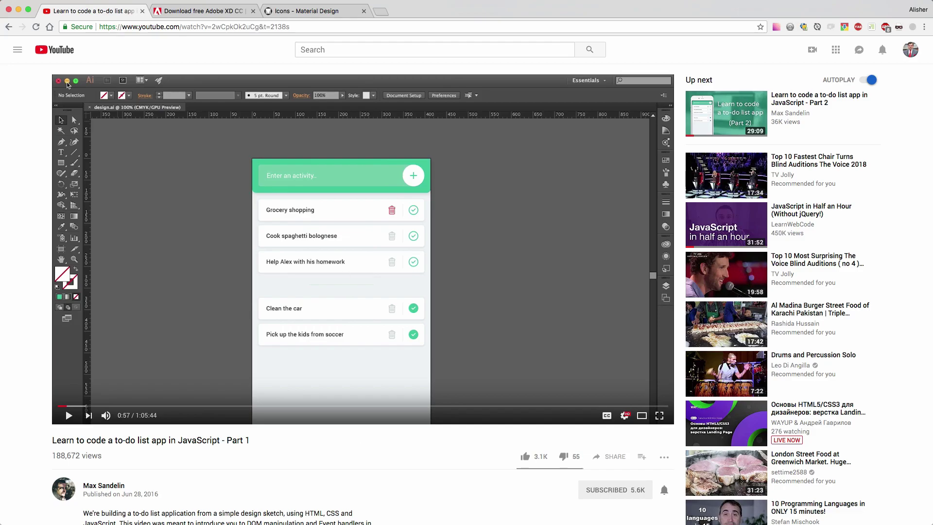
pyautogui.press('super+Tab')
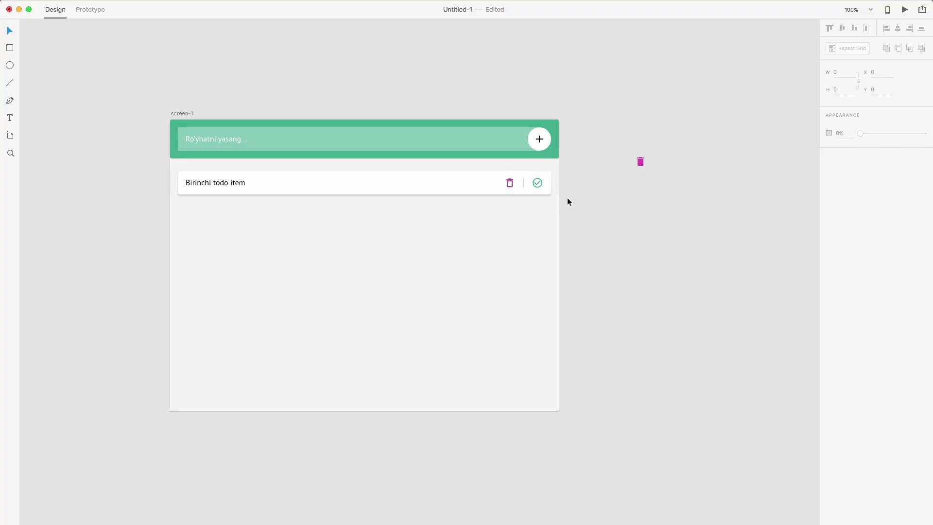
pyautogui.moveTo(567, 199); pyautogui.dragTo(161, 164)
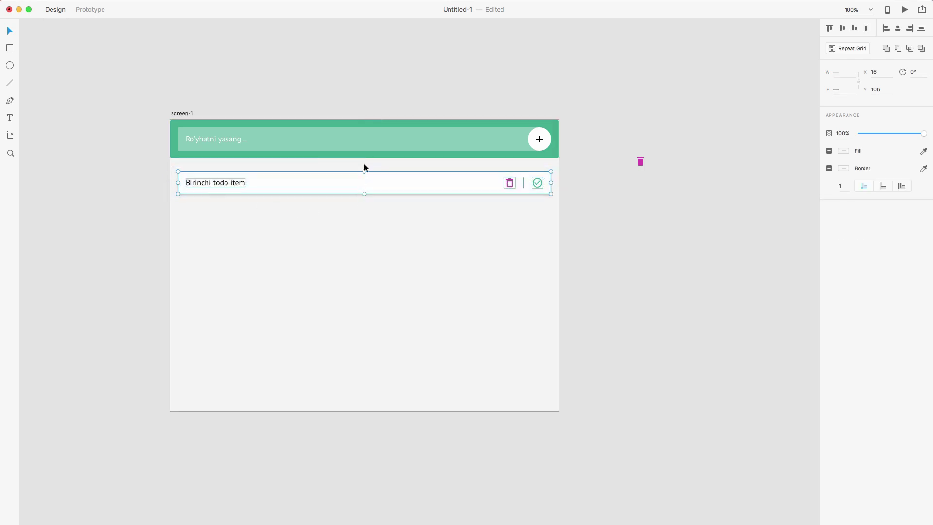
pyautogui.press('alt')
pyautogui.hotkey('shift', 'Up')
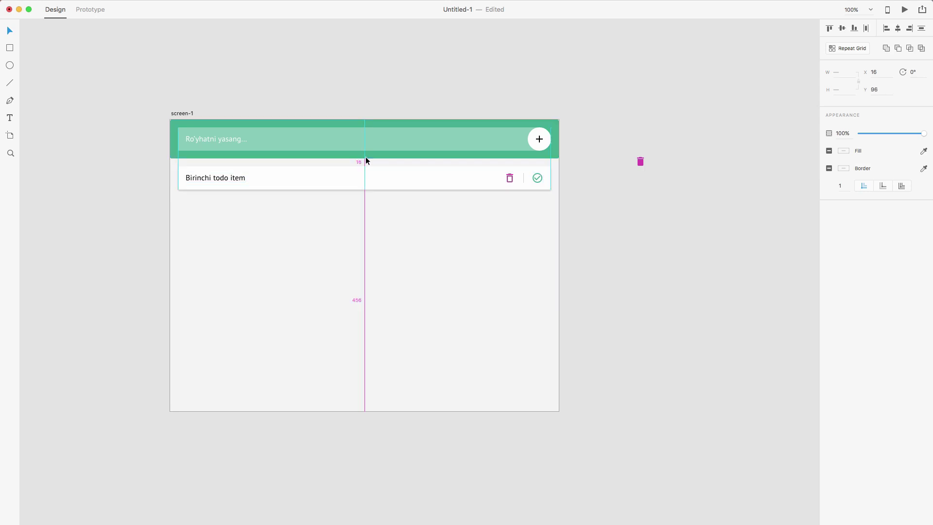
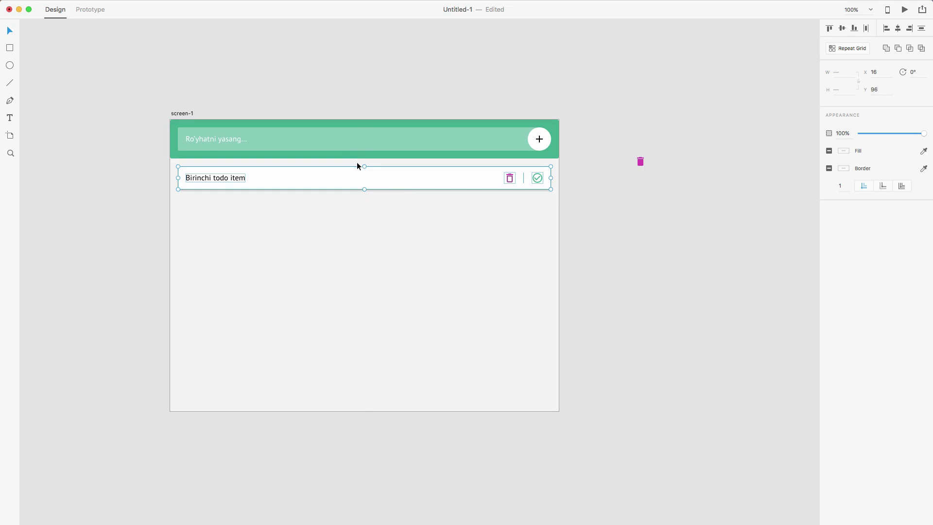
pyautogui.click(689, 245)
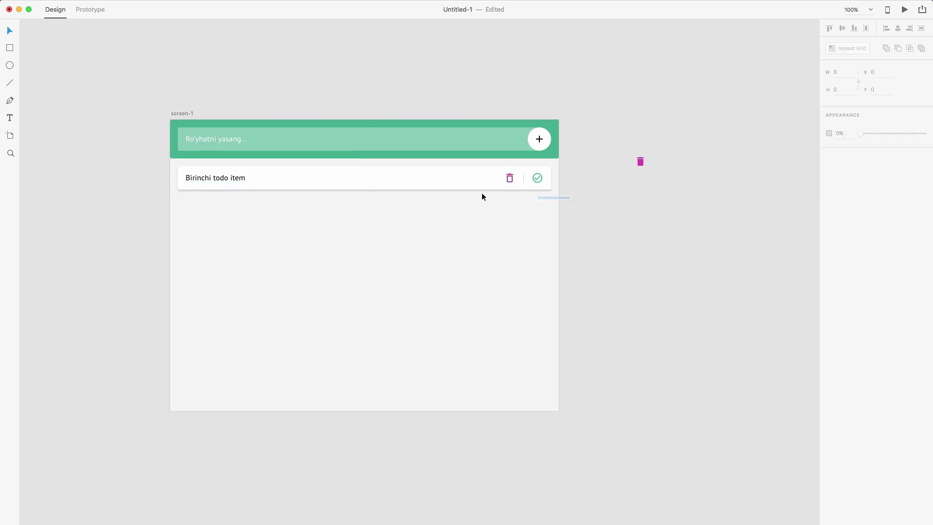
# Step: Turn the whole list item into a repeat grid of three stacked rows with 16 px gaps between them
pyautogui.moveTo(482, 196); pyautogui.dragTo(158, 162)
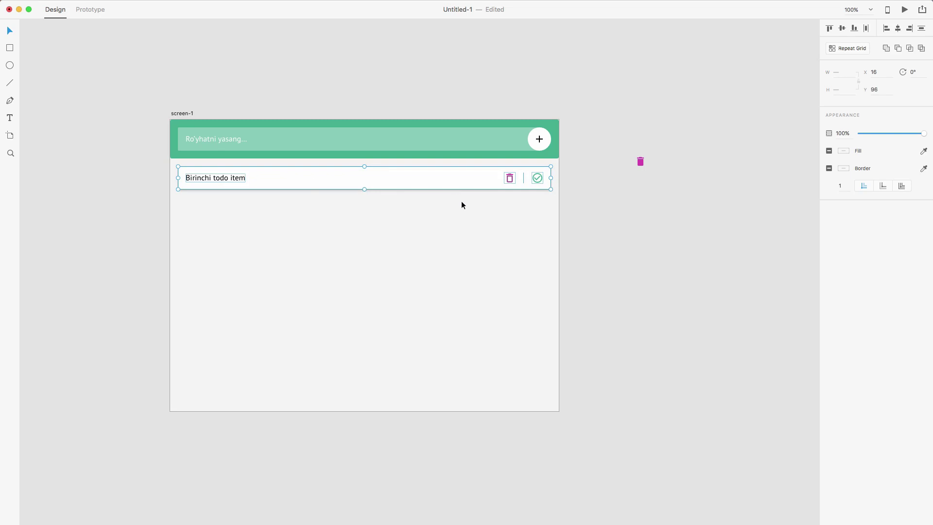
pyautogui.click(840, 48)
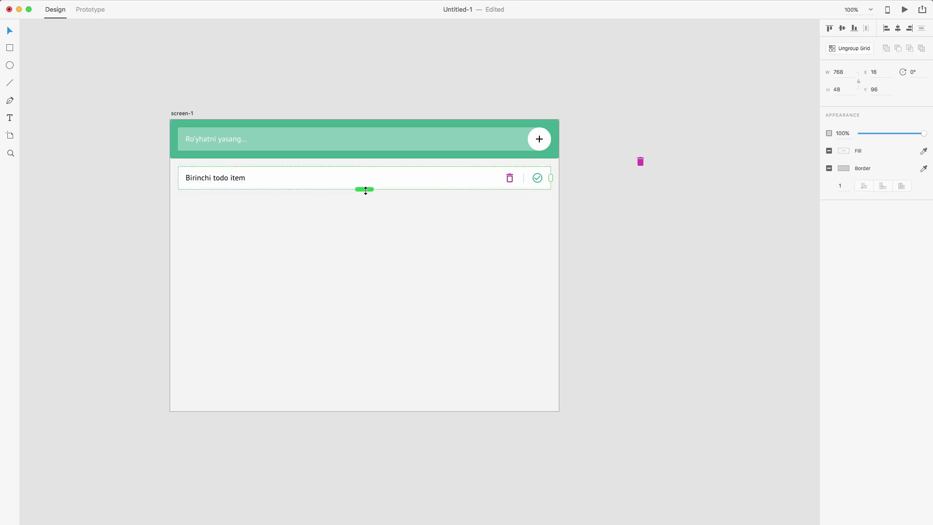
pyautogui.moveTo(364, 189); pyautogui.dragTo(362, 263)
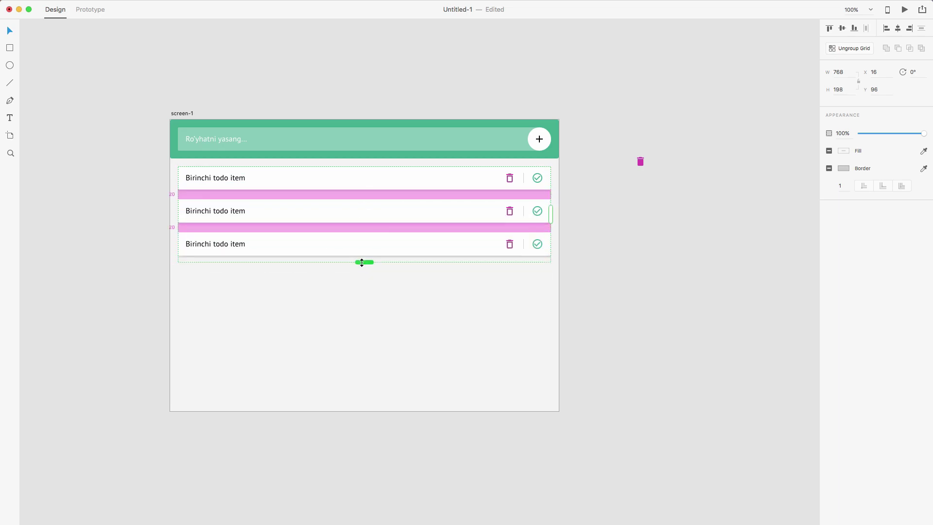
pyautogui.moveTo(362, 262); pyautogui.dragTo(362, 263)
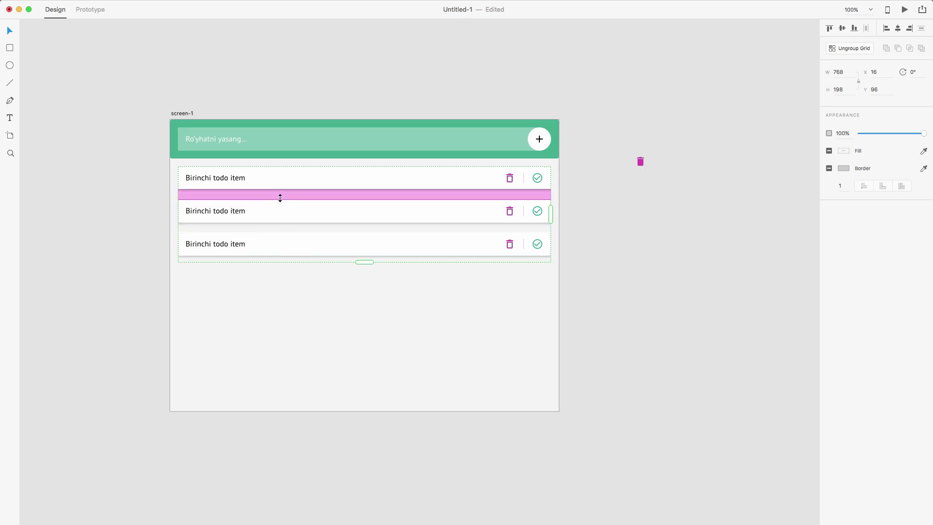
pyautogui.moveTo(280, 197); pyautogui.dragTo(280, 195)
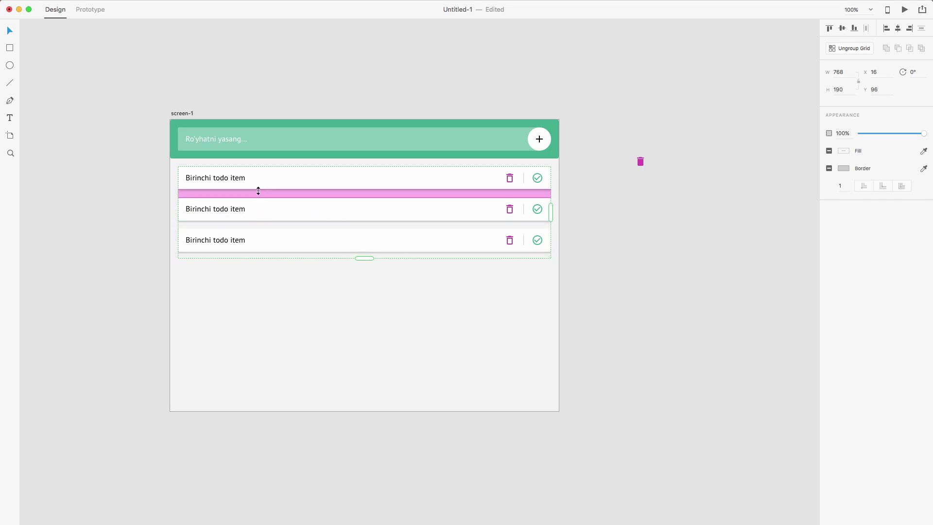
pyautogui.click(655, 253)
# Step: Replace the second list item's text with "Youtube haftalik videolarni yozish"
pyautogui.click(209, 210)
pyautogui.doubleClick(204, 209)
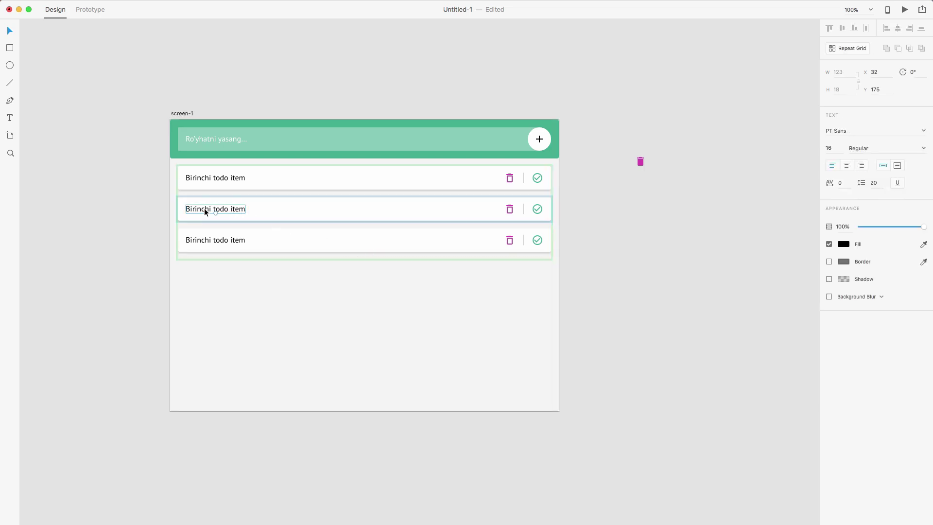
pyautogui.doubleClick(209, 209)
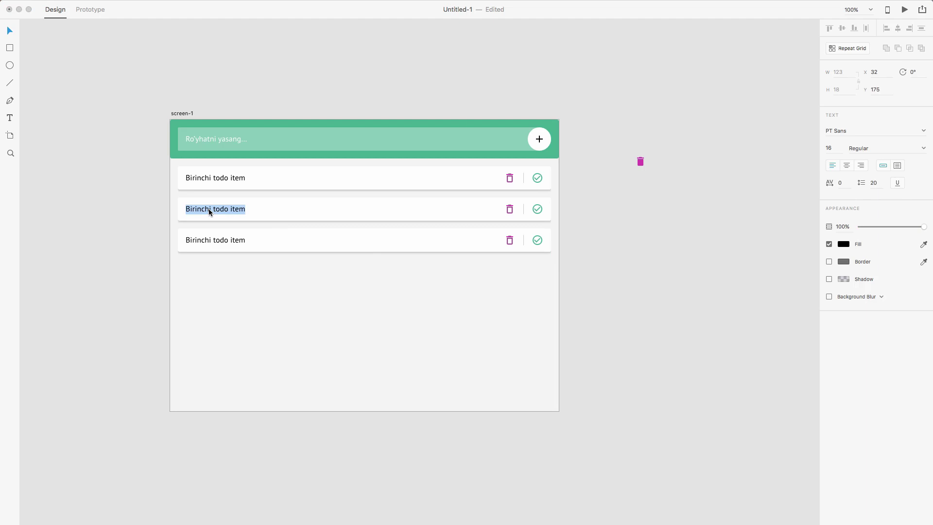
pyautogui.write('Yotube')
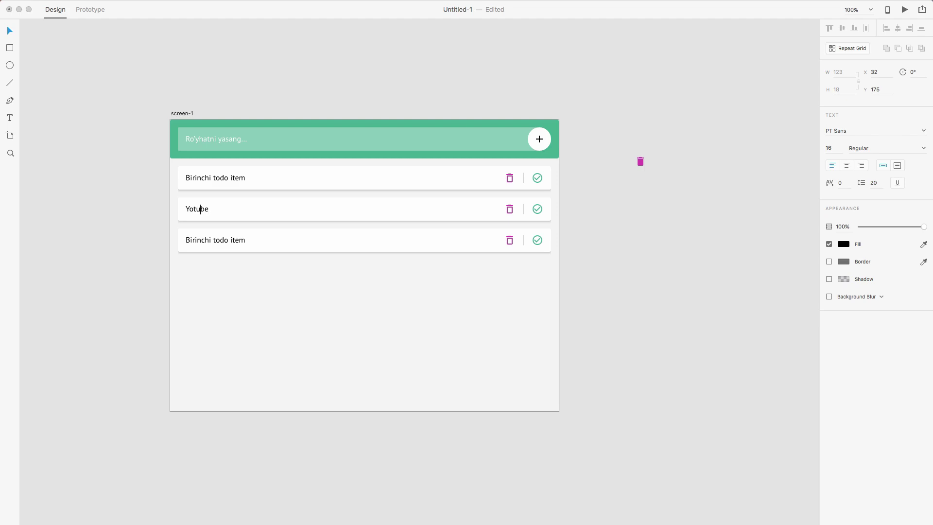
pyautogui.write('u')
pyautogui.write(' haftalik videolarni yozish')
pyautogui.press('Escape')
# Step: Replace the third list item's text with "Sifatli html, css, js bo'yicha maqolalar tayyorlash"
pyautogui.click(210, 243)
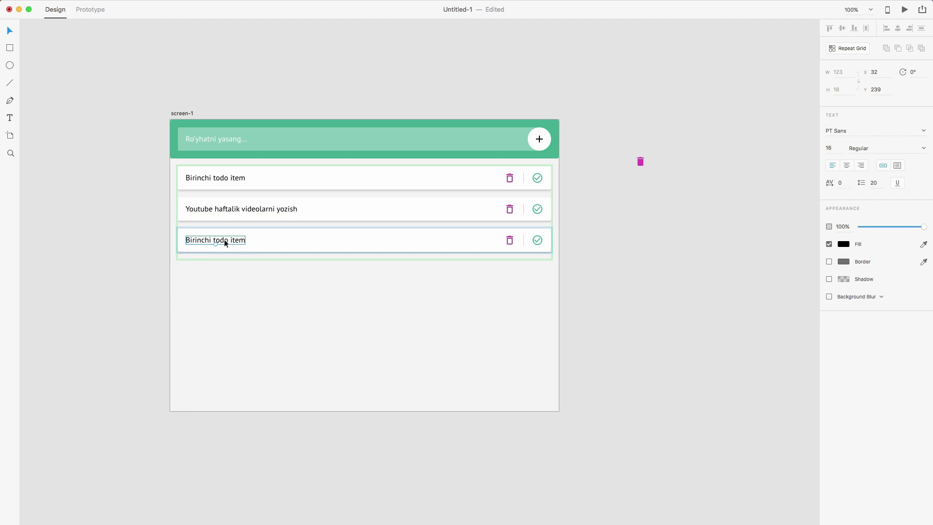
pyautogui.doubleClick(226, 243)
pyautogui.write('Sifa')
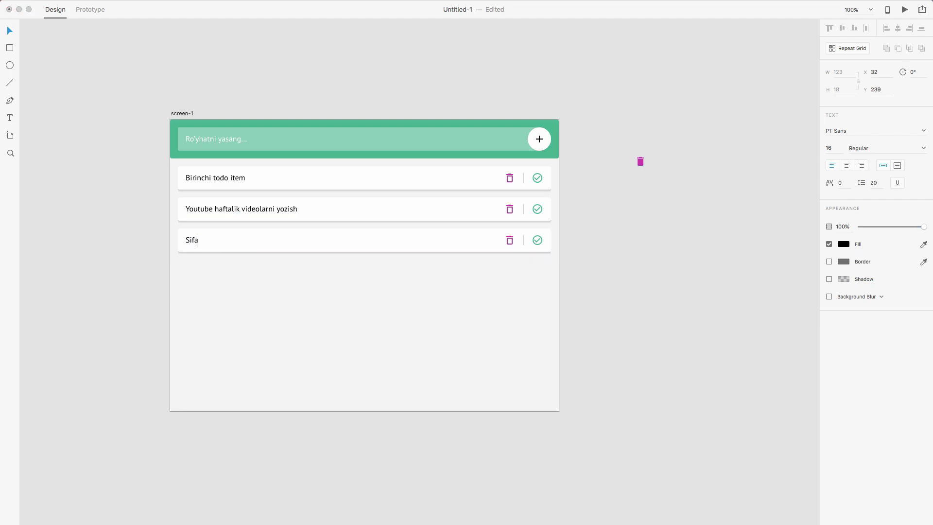
pyautogui.write("tli html, css, js bo'yicha maqolalar tayyorlash")
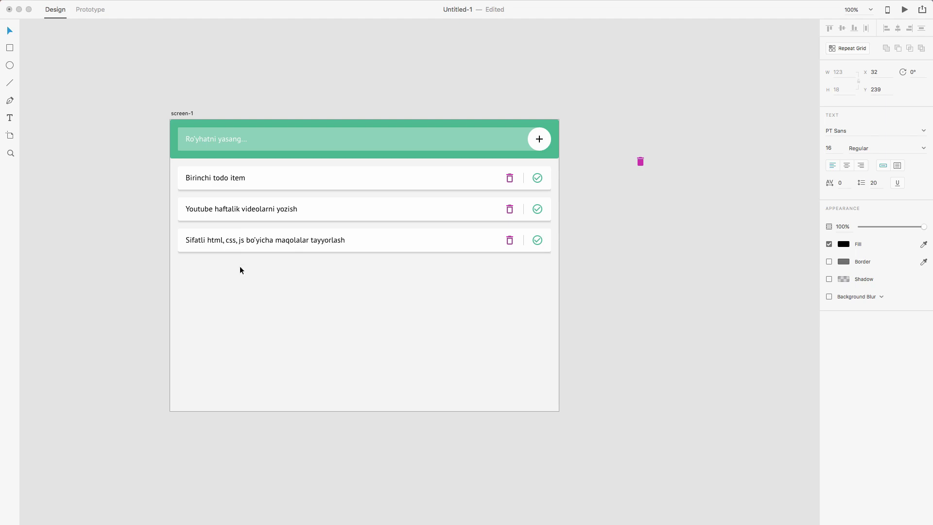
pyautogui.click(663, 267)
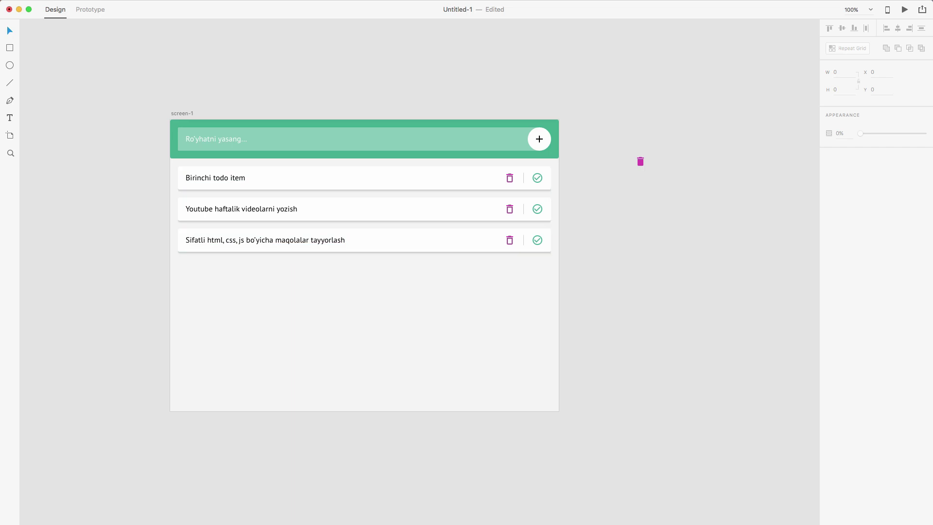
# Step: Check the reference design in the browser, then copy the three-item repeat grid and paste the duplicate onto the artboard
pyautogui.press('super+Tab')
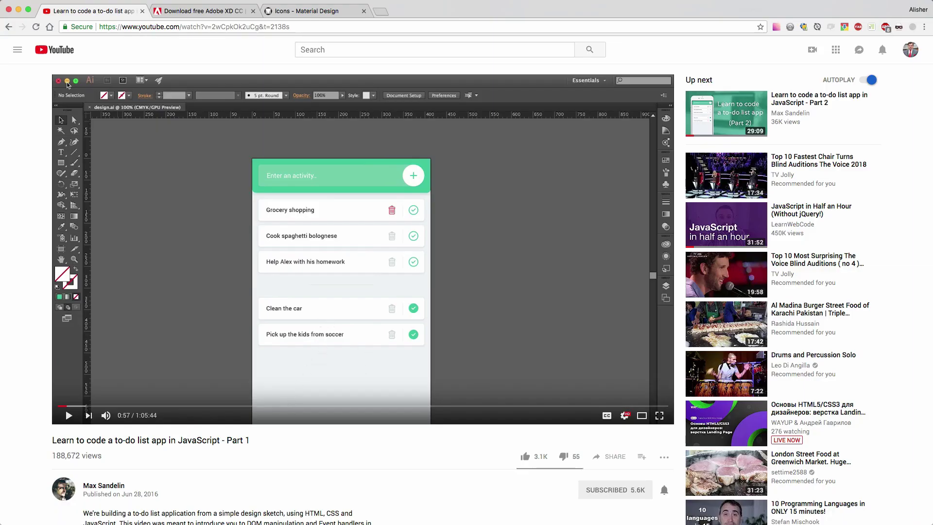
pyautogui.press('super+Tab')
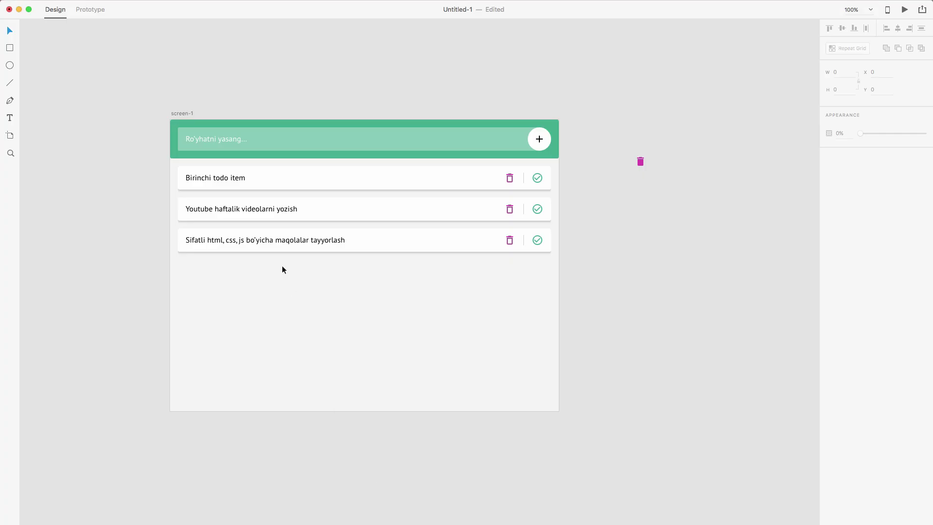
pyautogui.click(278, 241)
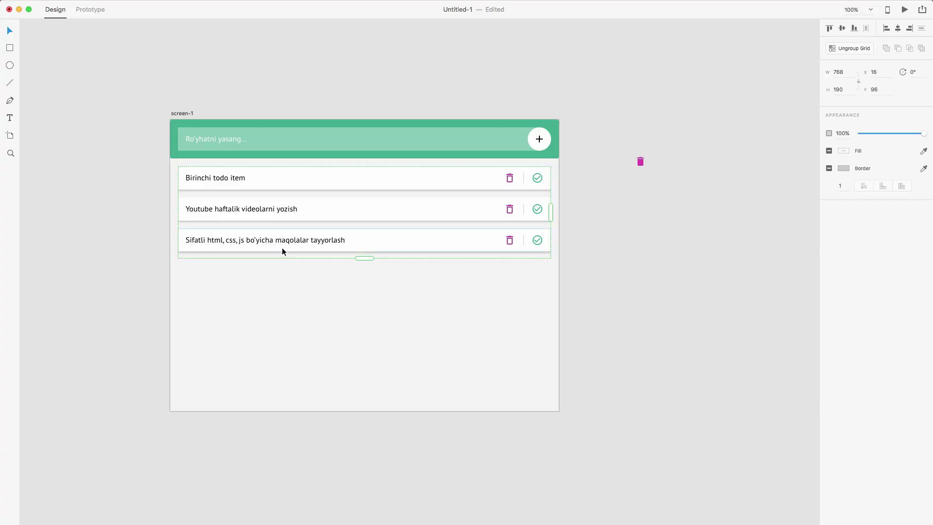
pyautogui.rightClick(284, 249)
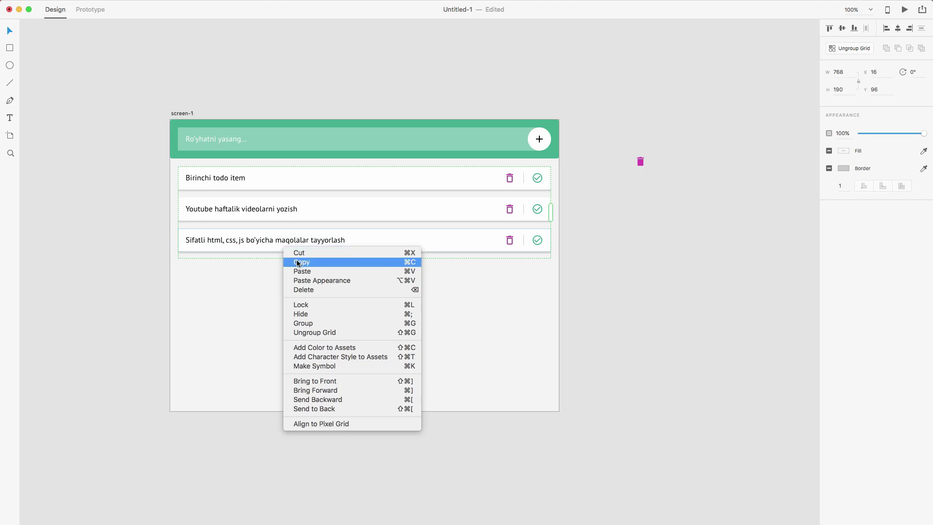
pyautogui.click(298, 262)
pyautogui.rightClick(266, 274)
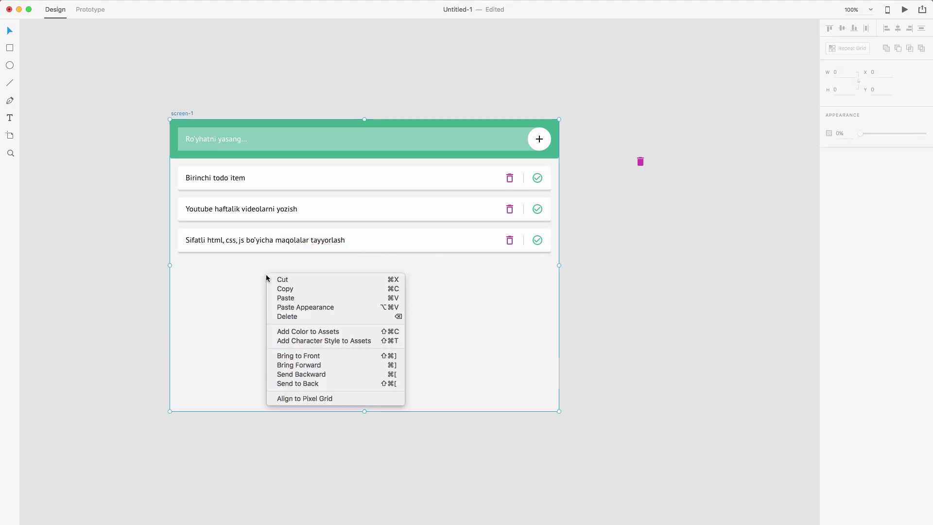
pyautogui.click(294, 298)
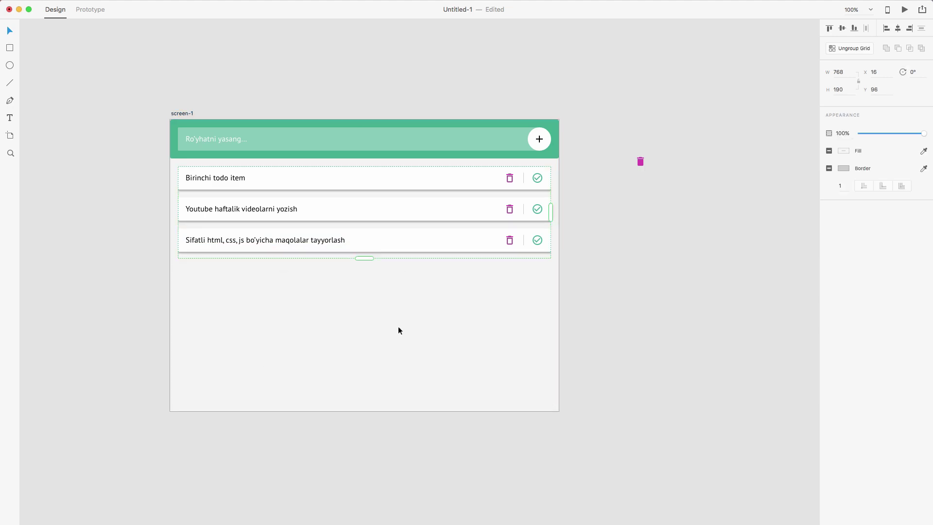
# Step: Move the duplicated grid straight down to about Y 356, leaving room for a divider below the first list
pyautogui.hotkey('shift', 'Down')
pyautogui.hotkey('shift', 'Down')
pyautogui.hotkey('shift', 'Down')
pyautogui.hotkey('shift', 'Down')
pyautogui.hotkey('shift', 'Down')
pyautogui.hotkey('shift', 'Down')
pyautogui.hotkey('shift', 'Down')
pyautogui.hotkey('shift', 'Down')
pyautogui.hotkey('shift', 'Down')
pyautogui.hotkey('shift', 'Down')
pyautogui.hotkey('shift', 'Down')
pyautogui.hotkey('shift', 'Down')
pyautogui.hotkey('shift', 'Down')
pyautogui.hotkey('shift', 'Down')
pyautogui.hotkey('shift', 'Down')
pyautogui.hotkey('shift', 'Down')
pyautogui.hotkey('shift', 'Down')
pyautogui.hotkey('shift', 'Down')
pyautogui.hotkey('shift', 'Down')
pyautogui.hotkey('shift', 'Down')
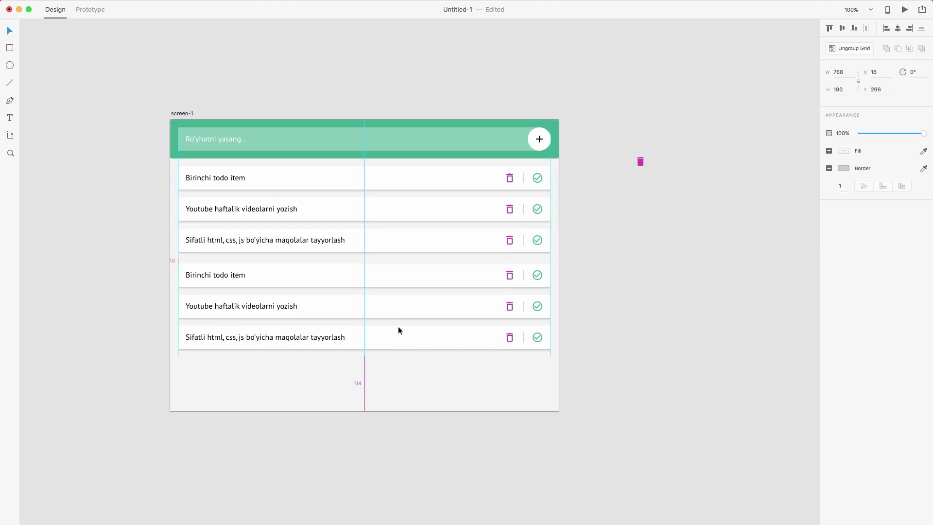
pyautogui.hotkey('shift', 'Down')
pyautogui.hotkey('shift', 'Down')
pyautogui.hotkey('shift', 'Down')
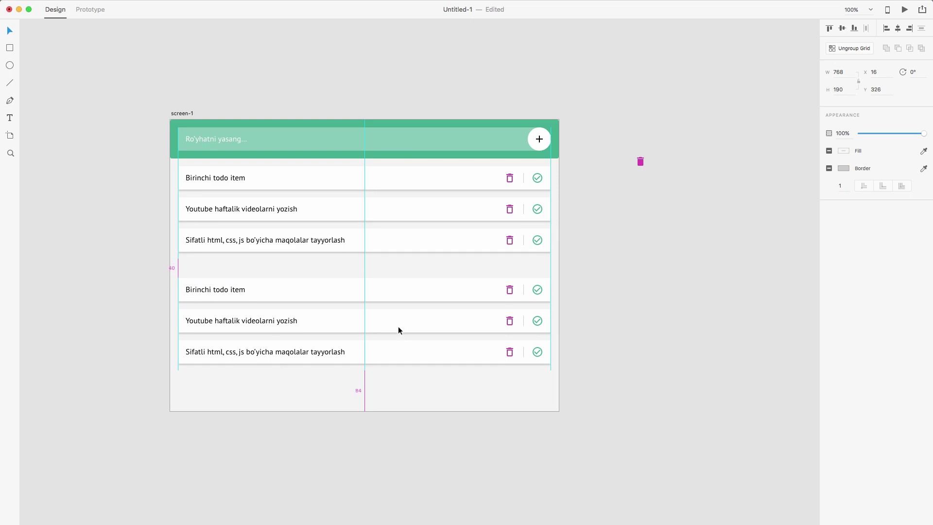
pyautogui.hotkey('shift', 'Up')
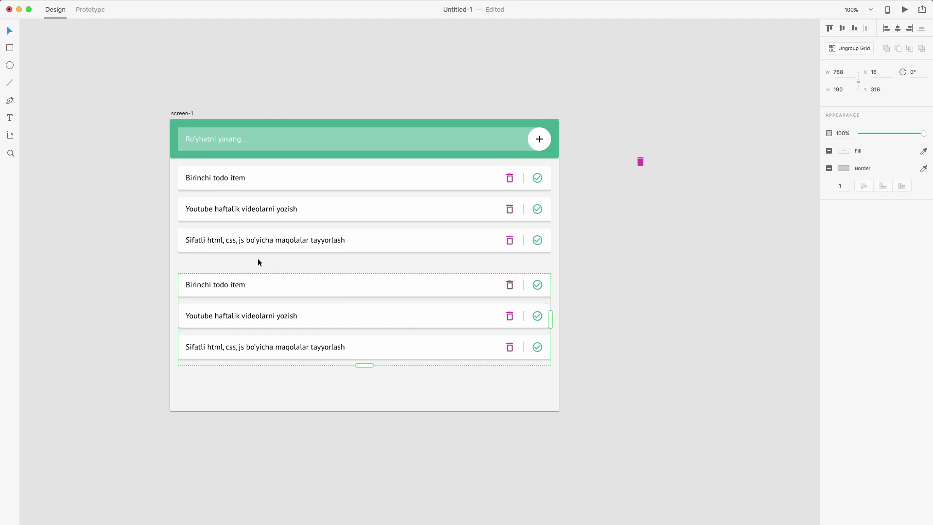
pyautogui.hotkey('shift', 'Down')
pyautogui.hotkey('shift', 'Down')
pyautogui.hotkey('shift', 'Down')
pyautogui.hotkey('shift', 'Down')
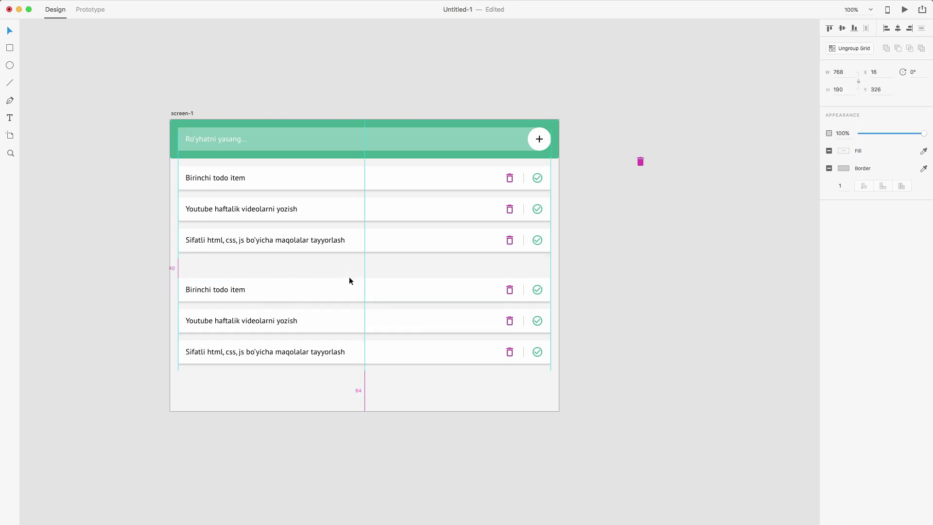
pyautogui.click(349, 277)
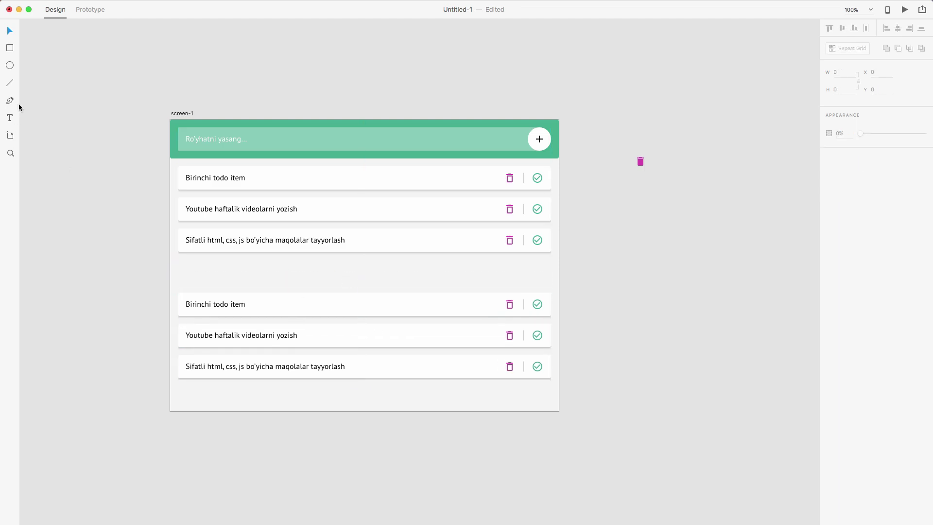
# Step: Draw a horizontal divider line about 479 px long between the two lists and colour its border with the saved grey #CCCCCC
pyautogui.click(10, 82)
pyautogui.moveTo(217, 270); pyautogui.dragTo(450, 271)
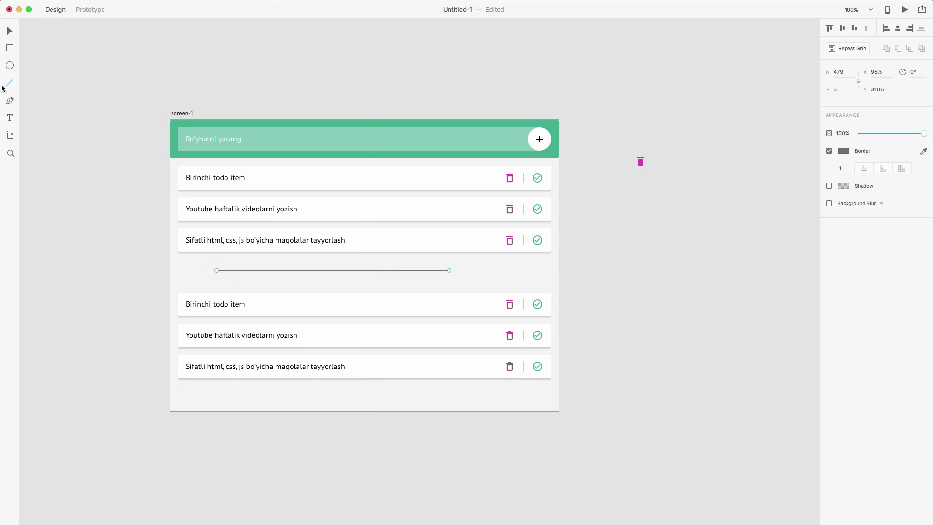
pyautogui.click(10, 33)
pyautogui.click(844, 154)
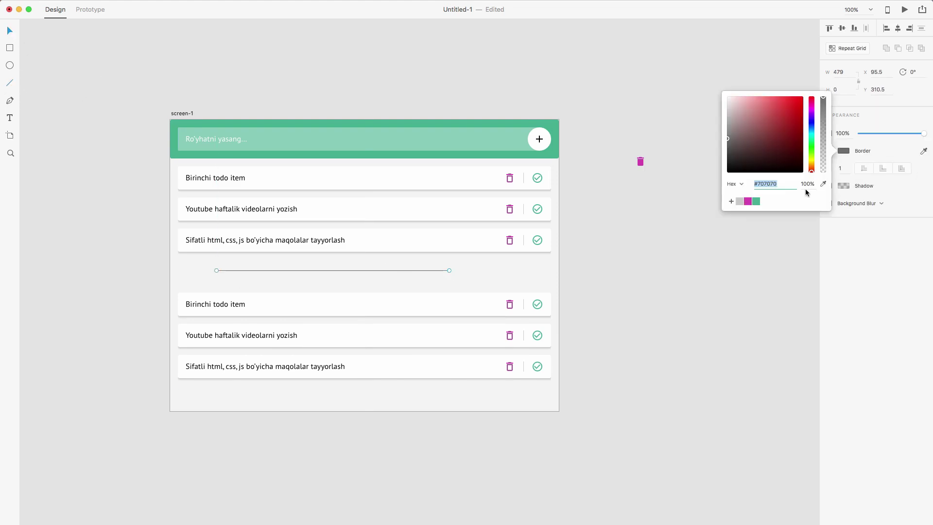
pyautogui.click(739, 201)
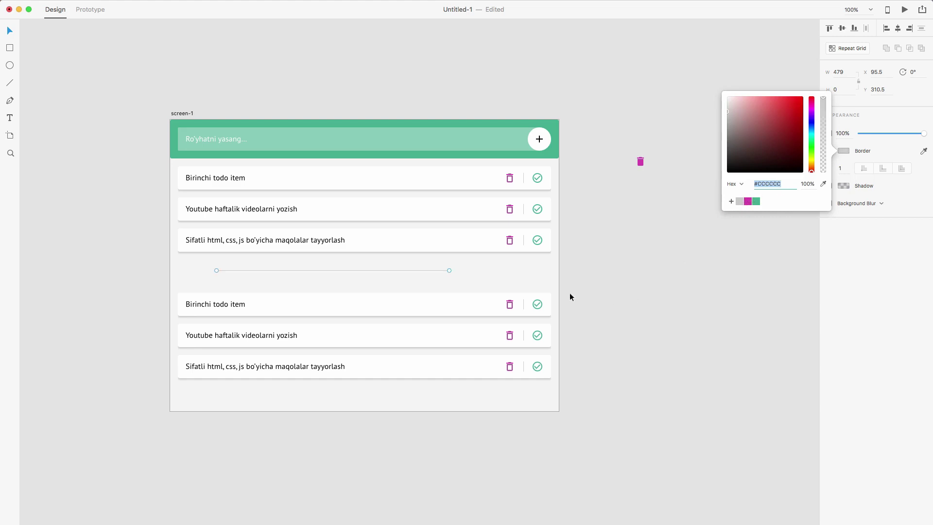
pyautogui.click(549, 280)
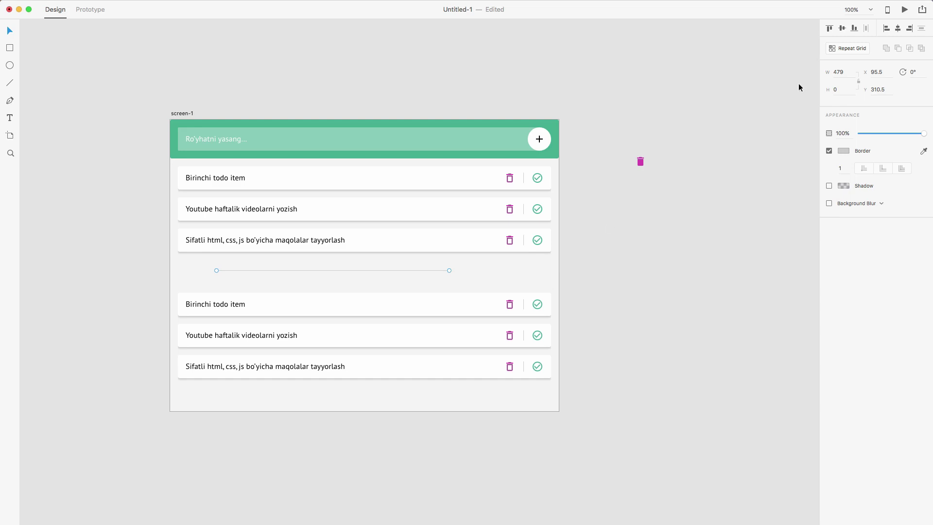
# Step: Centre the divider line horizontally on the artboard and move it up to Y 302
pyautogui.click(897, 28)
pyautogui.click(596, 269)
pyautogui.click(455, 270)
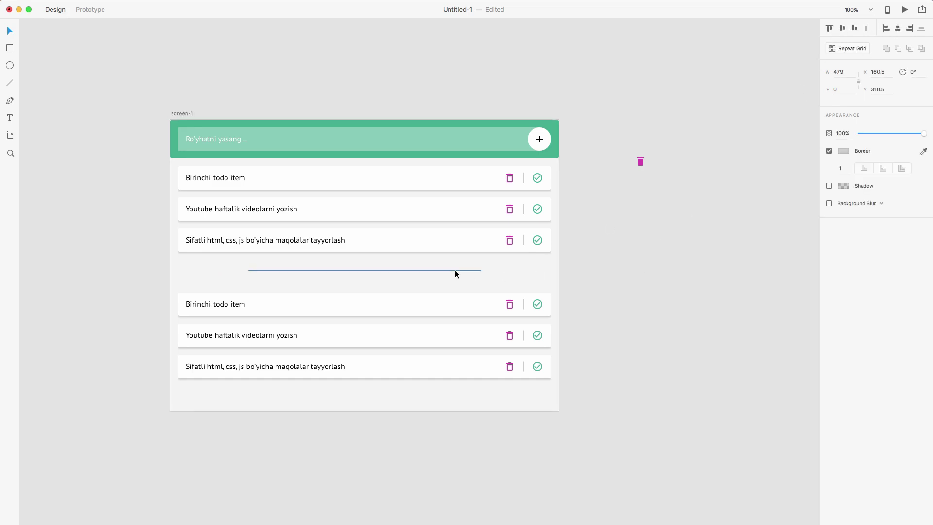
pyautogui.press('Up')
pyautogui.press('Up')
pyautogui.press('Up')
pyautogui.press('Up')
pyautogui.press('Up')
pyautogui.press('Up')
pyautogui.press('Up')
pyautogui.press('Up')
pyautogui.press('Up')
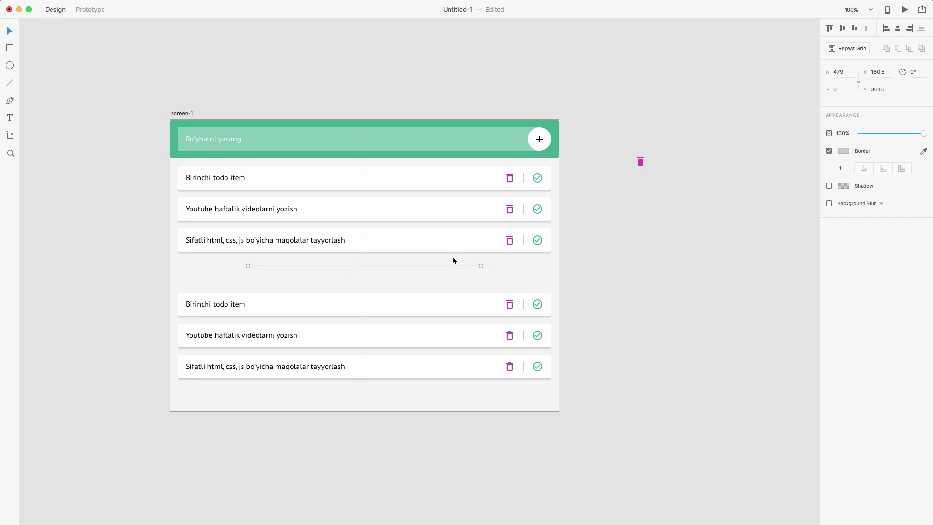
pyautogui.press('Down')
pyautogui.click(880, 73)
pyautogui.click(879, 89)
pyautogui.press('BackSpace')
pyautogui.press('BackSpace')
pyautogui.press('alt')
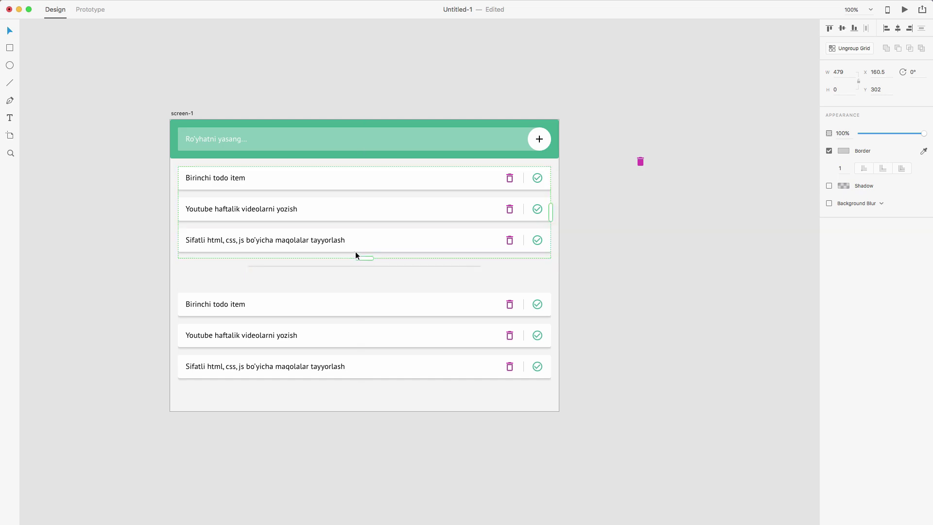
# Step: Shorten the upper repeat grid to a height of about 177 px so it ends at the third item's lower edge
pyautogui.click(355, 252)
pyautogui.moveTo(360, 257); pyautogui.dragTo(361, 252)
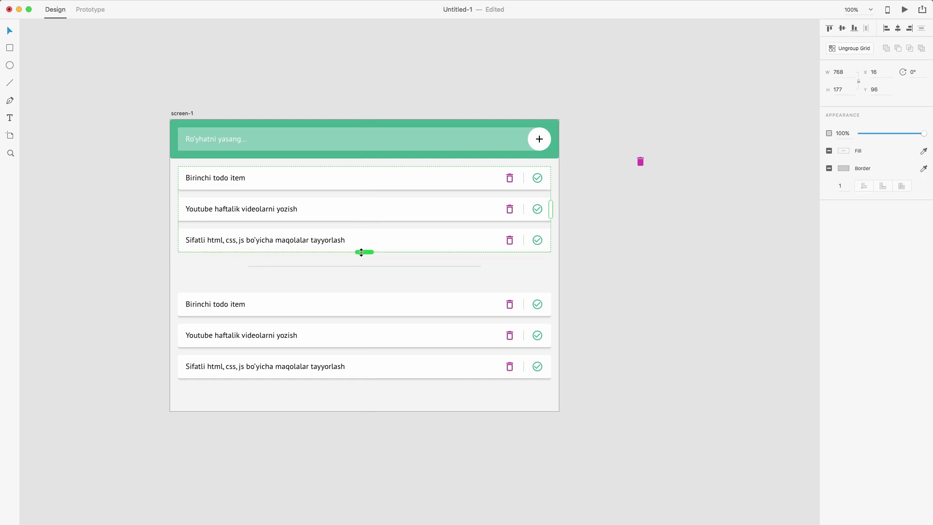
# Step: Move the horizontal divider line up below the first todo list, to Y 289
pyautogui.click(672, 271)
pyautogui.click(342, 265)
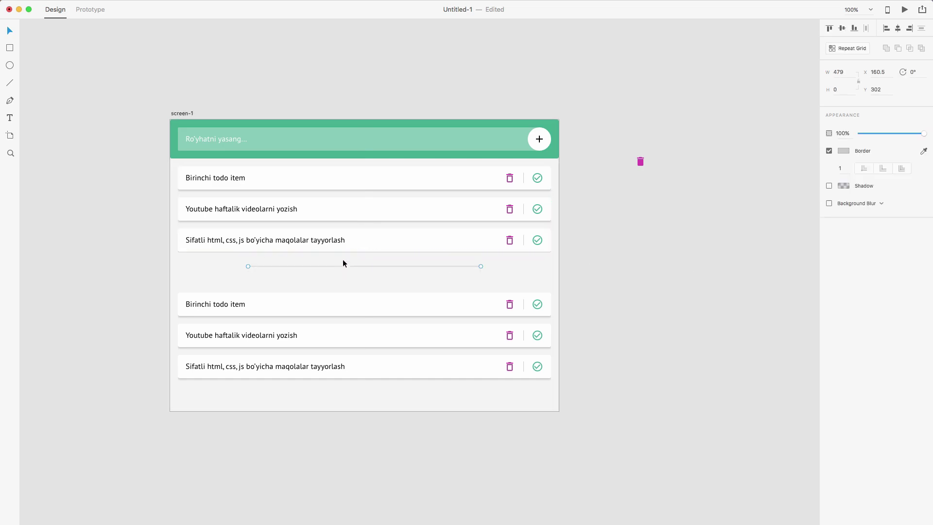
pyautogui.moveTo(345, 254); pyautogui.dragTo(379, 273)
pyautogui.press('Up')
pyautogui.press('Up')
pyautogui.press('Up')
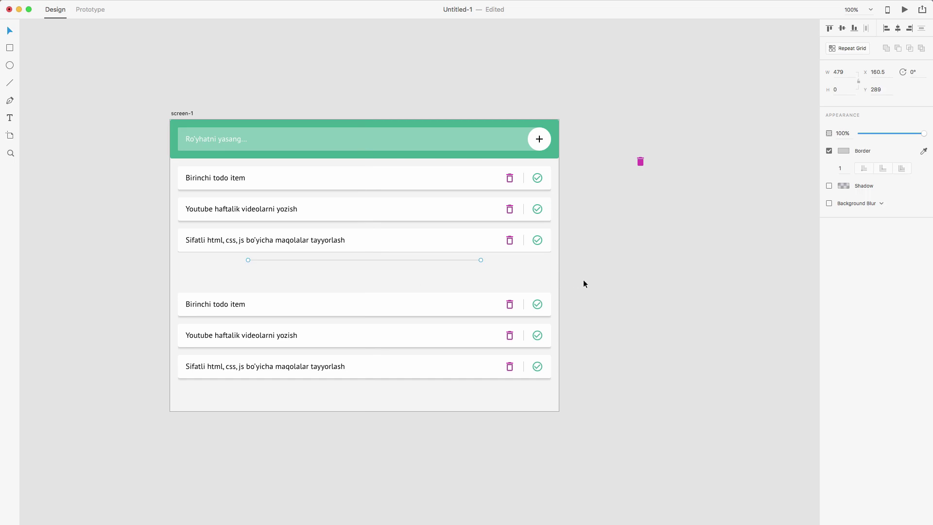
pyautogui.click(658, 278)
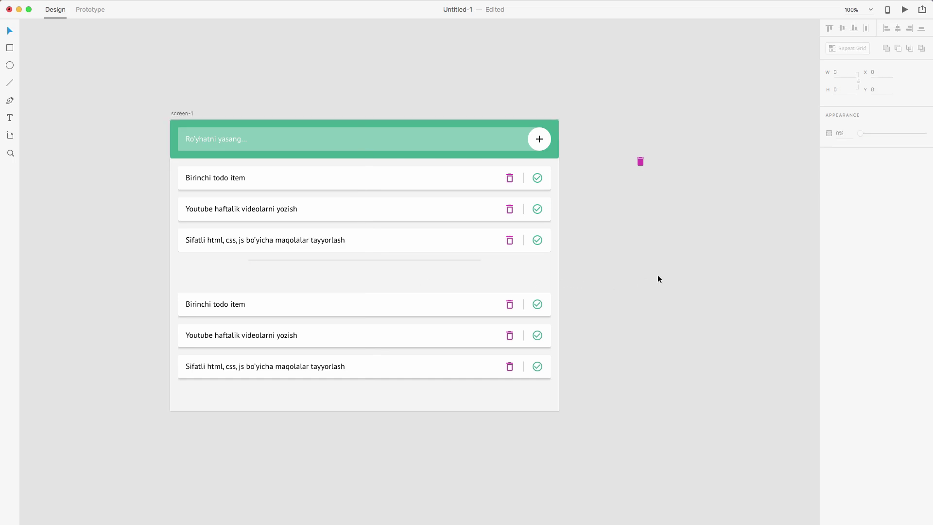
# Step: Move the lower todo repeat grid up beneath the divider line, to Y 305
pyautogui.click(341, 298)
pyautogui.moveTo(384, 305); pyautogui.dragTo(383, 278)
pyautogui.press('Up')
pyautogui.press('Up')
pyautogui.press('Up')
pyautogui.press('Up')
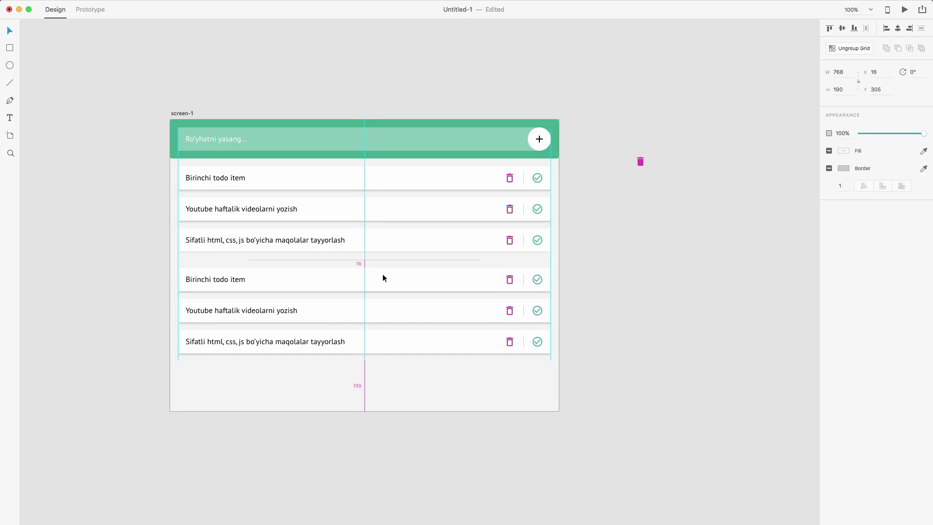
pyautogui.click(724, 318)
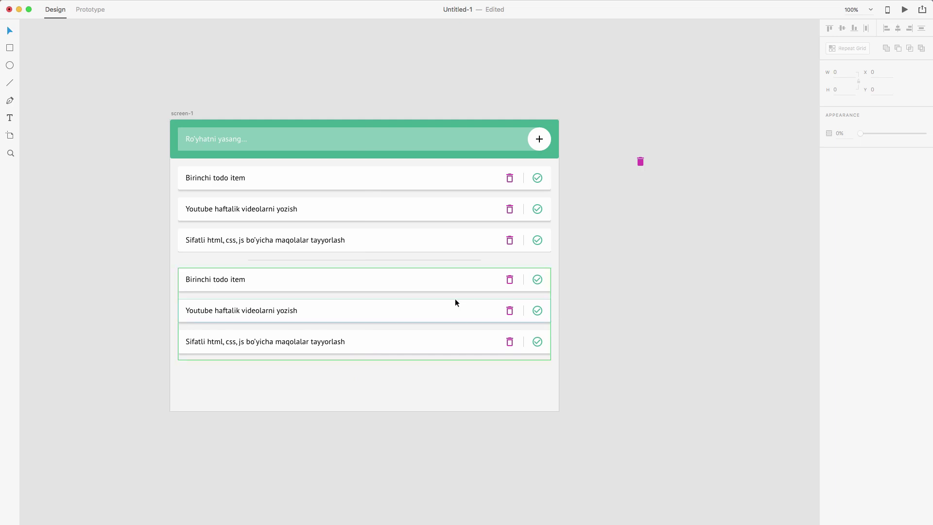
pyautogui.click(213, 284)
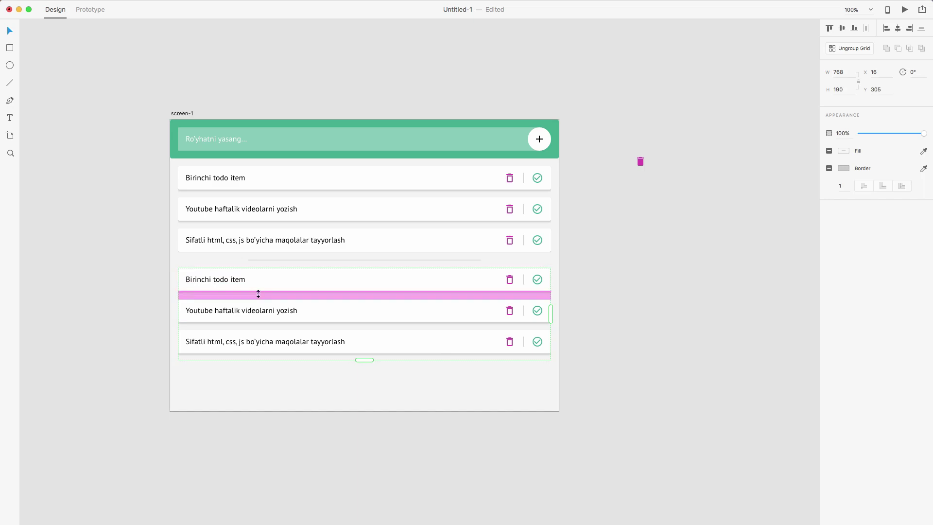
pyautogui.hscroll(1, 237, 313)
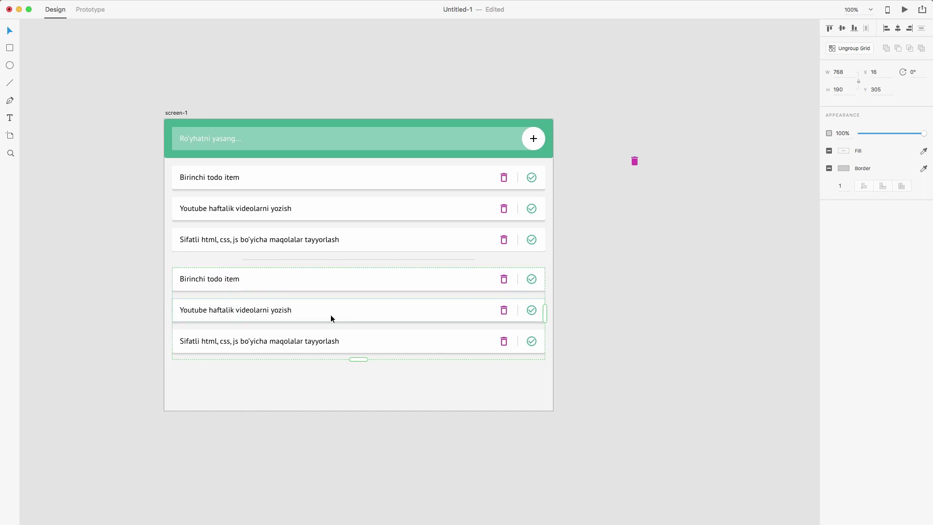
pyautogui.rightClick(531, 282)
pyautogui.click(496, 285)
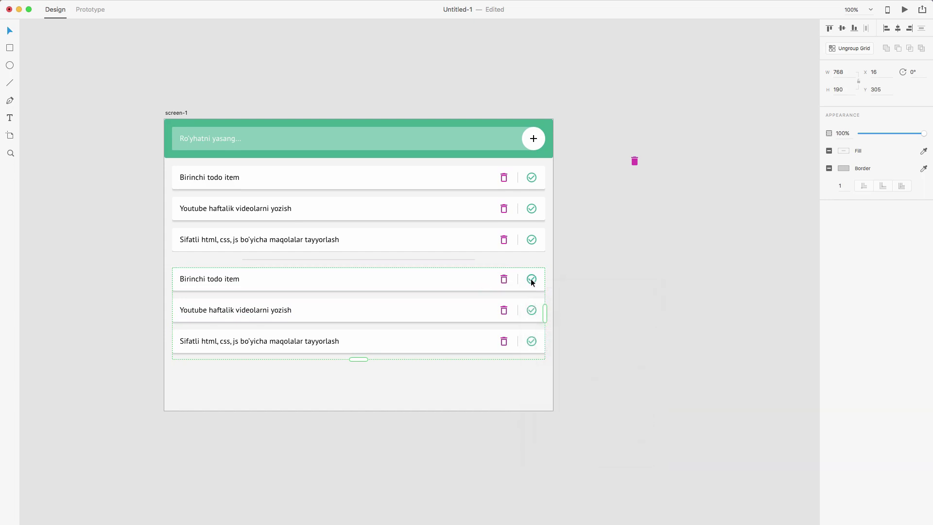
pyautogui.doubleClick(532, 279)
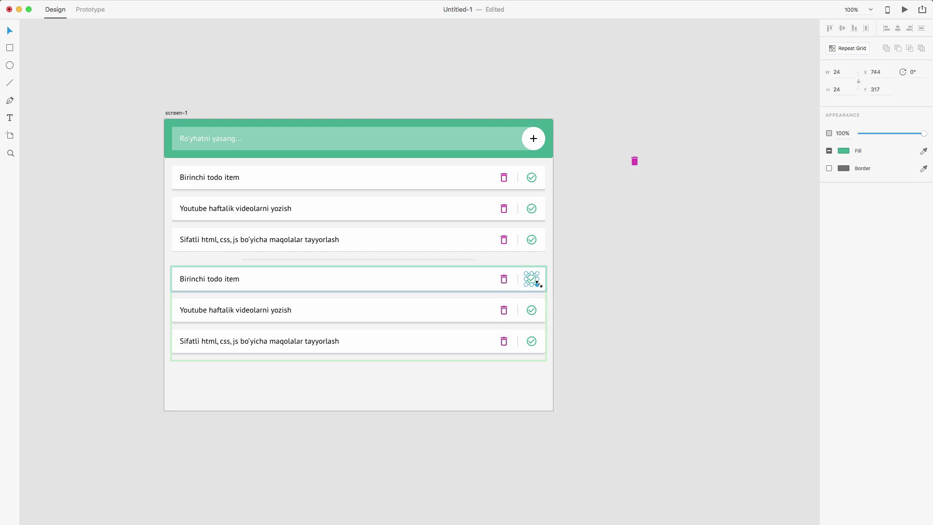
pyautogui.click(504, 283)
pyautogui.doubleClick(504, 281)
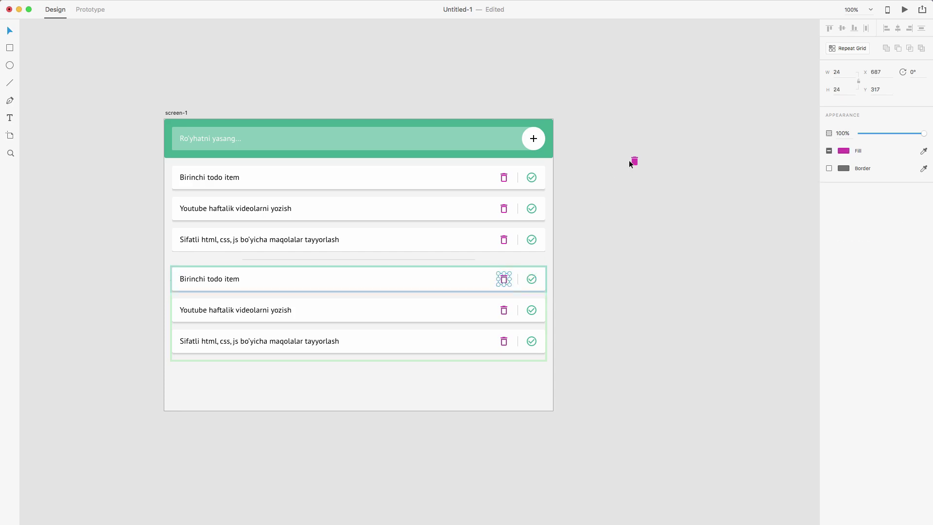
pyautogui.moveTo(630, 164); pyautogui.dragTo(631, 164)
pyautogui.click(637, 185)
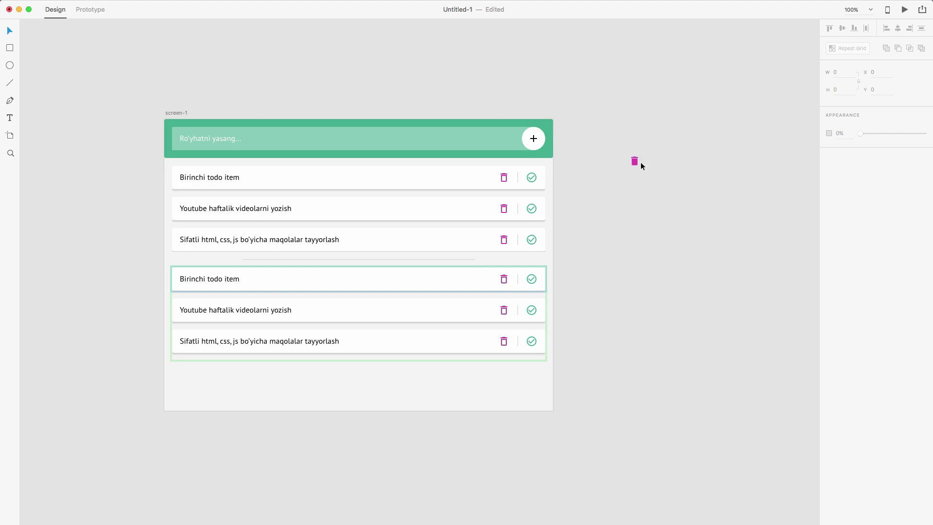
pyautogui.doubleClick(453, 290)
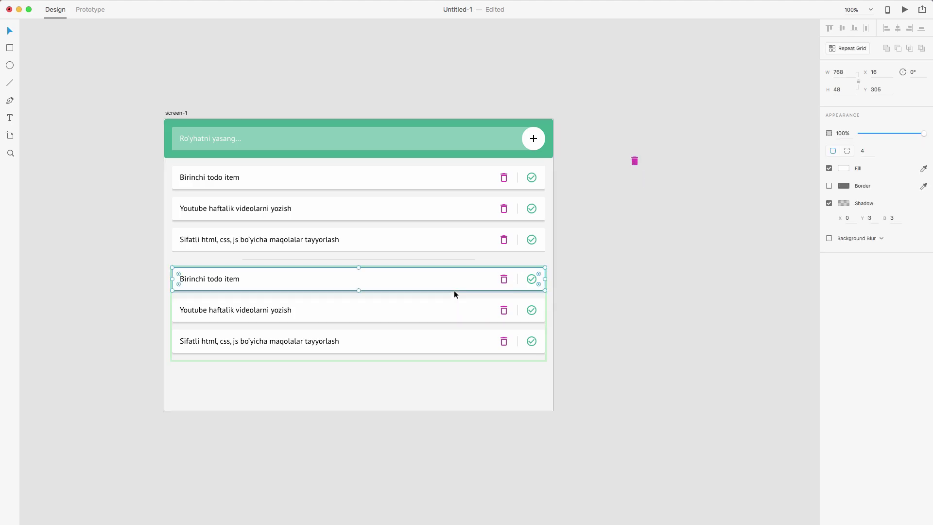
pyautogui.rightClick(454, 291)
pyautogui.press('Escape')
pyautogui.press('Escape')
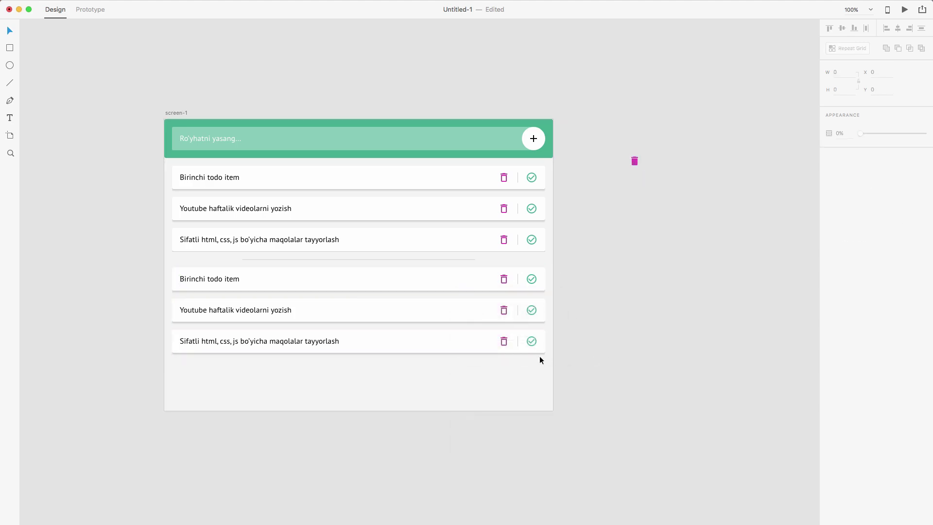
# Step: Ungroup the lower repeat grid into separate todo rows
pyautogui.click(516, 353)
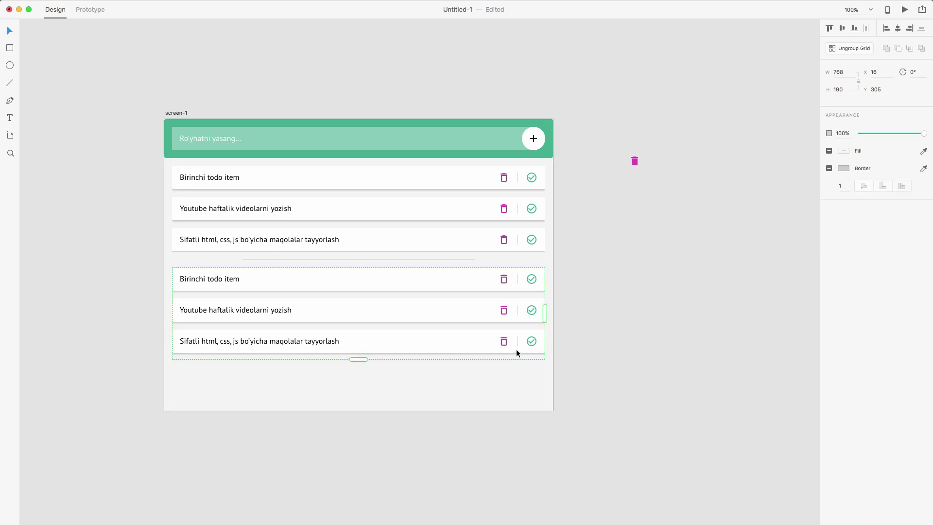
pyautogui.click(847, 49)
pyautogui.click(609, 284)
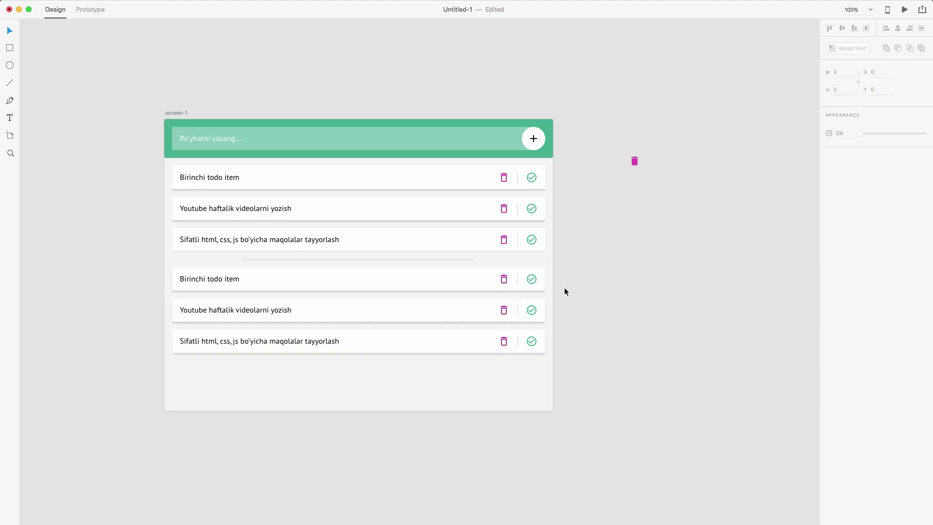
# Step: Ungroup each of the three lower todo rows so their icons become individually selectable
pyautogui.click(503, 279)
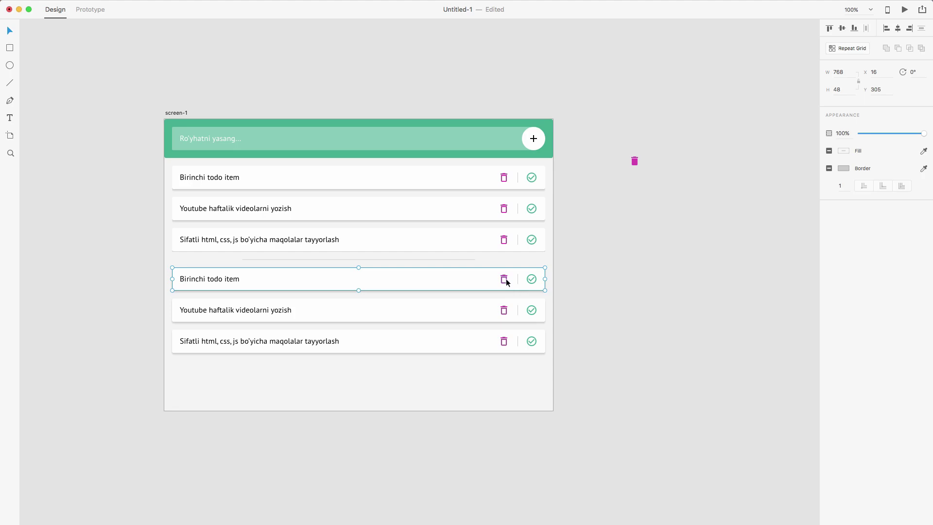
pyautogui.click(562, 289)
pyautogui.click(504, 280)
pyautogui.rightClick(503, 280)
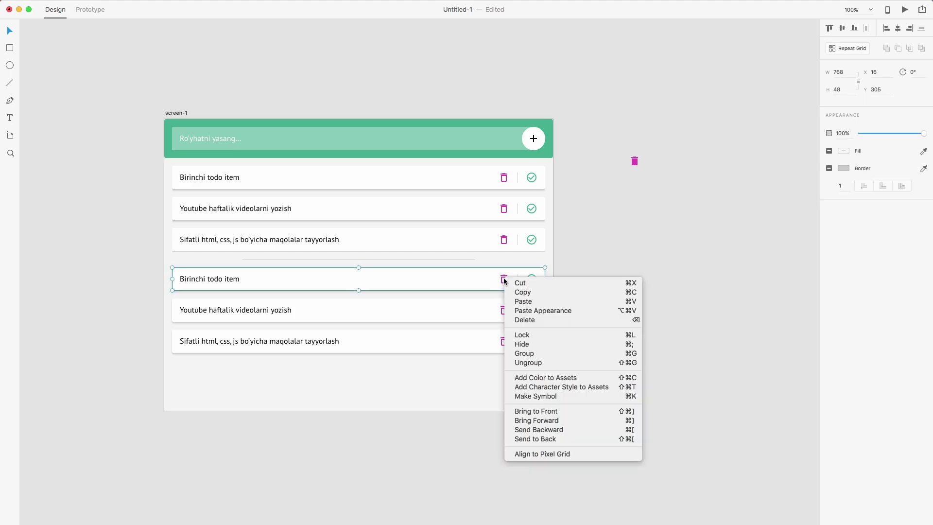
pyautogui.click(524, 362)
pyautogui.click(512, 316)
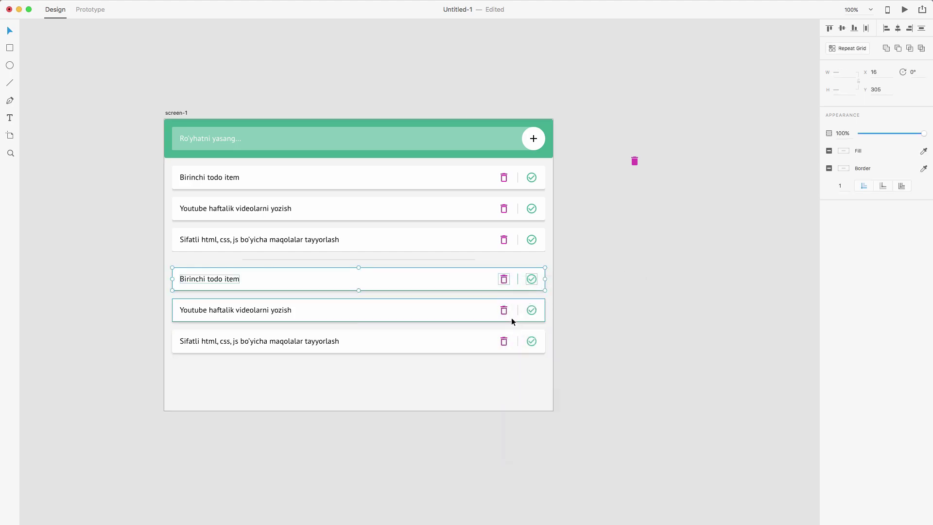
pyautogui.rightClick(512, 312)
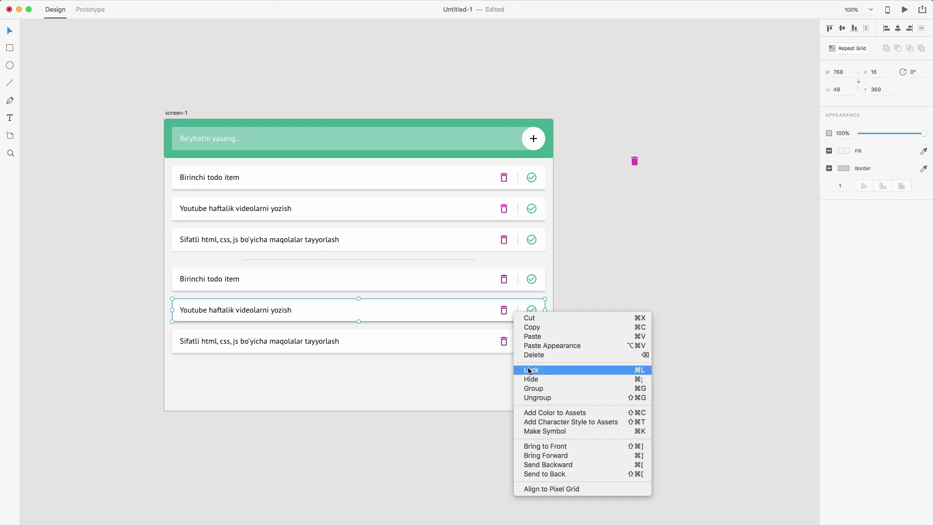
pyautogui.click(530, 398)
pyautogui.click(509, 347)
pyautogui.rightClick(510, 348)
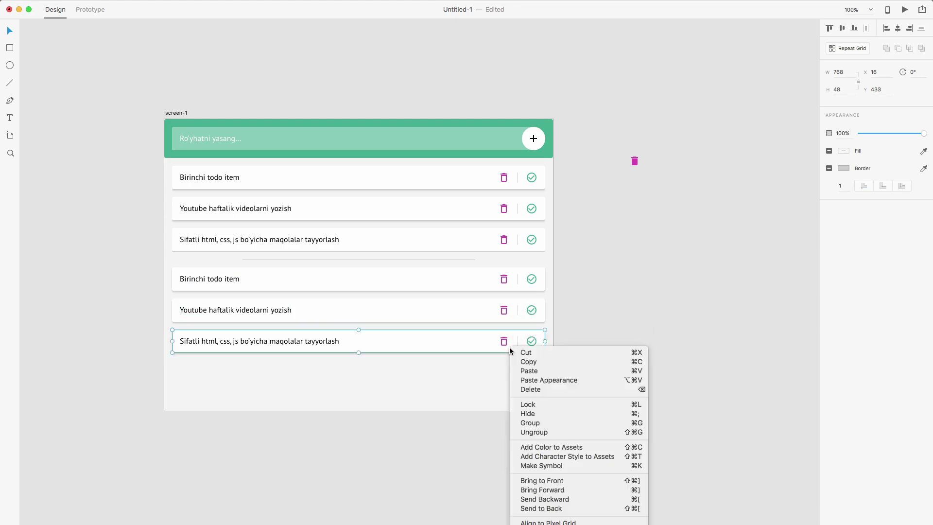
pyautogui.click(534, 432)
pyautogui.click(602, 293)
# Step: Move the filled trash icon from outside the artboard onto the first lower row, at about X 696, Y 314
pyautogui.click(506, 278)
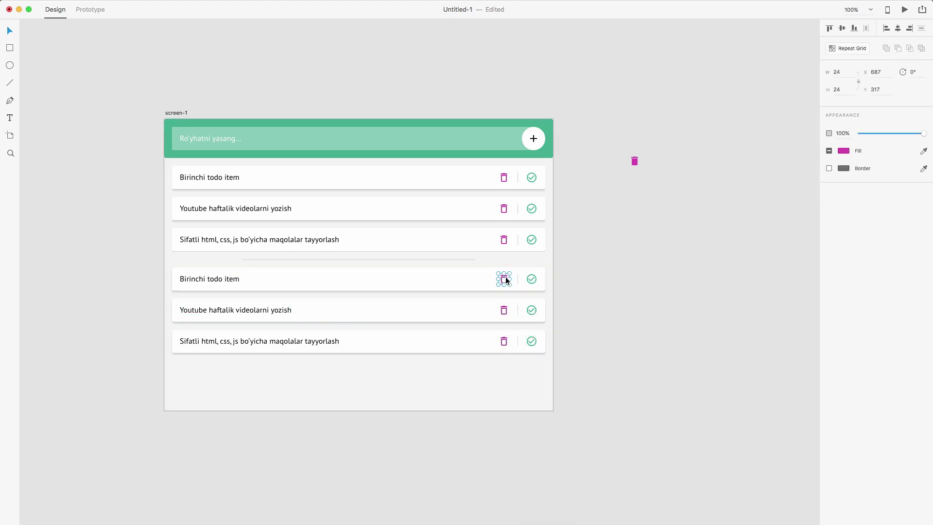
pyautogui.moveTo(637, 163); pyautogui.dragTo(637, 164)
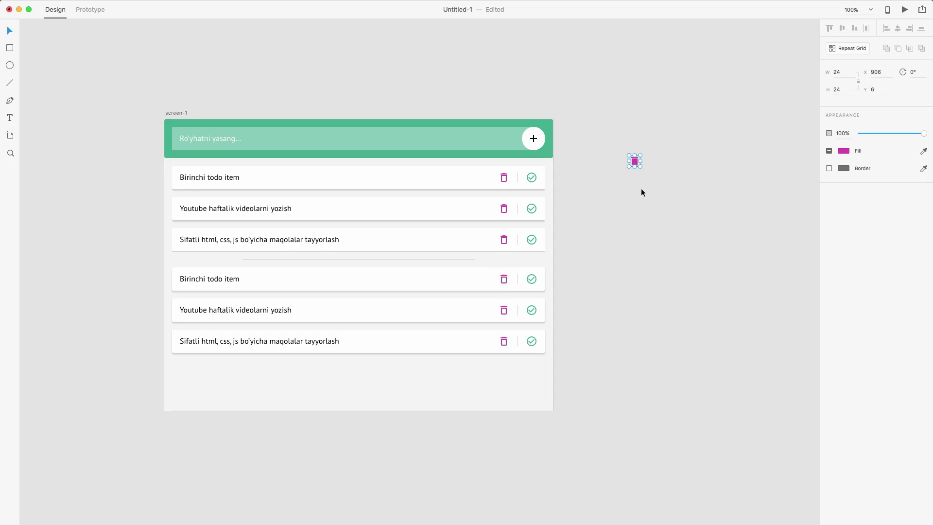
pyautogui.press('super+2')
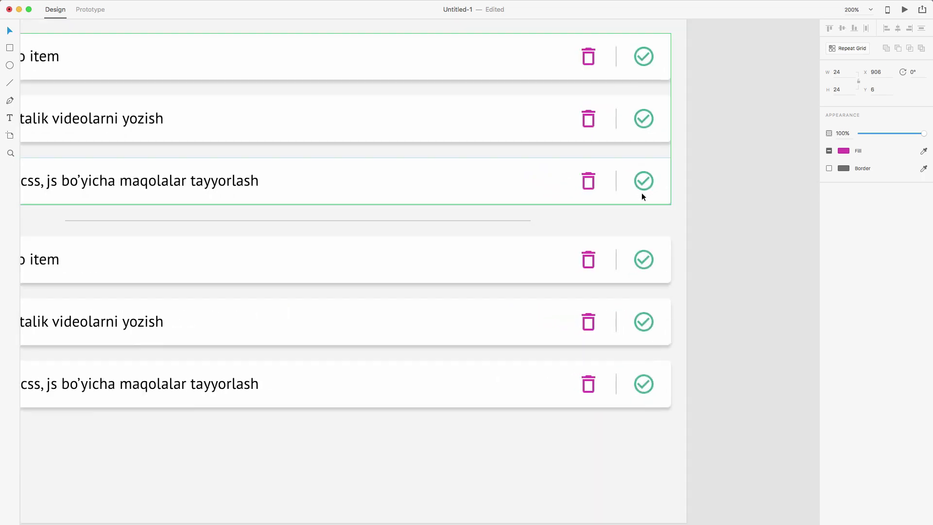
pyautogui.scroll(3, 452, 303)
pyautogui.hscroll(-5, 452, 304)
pyautogui.moveTo(602, 142); pyautogui.dragTo(349, 374)
pyautogui.scroll(5, 453, 304)
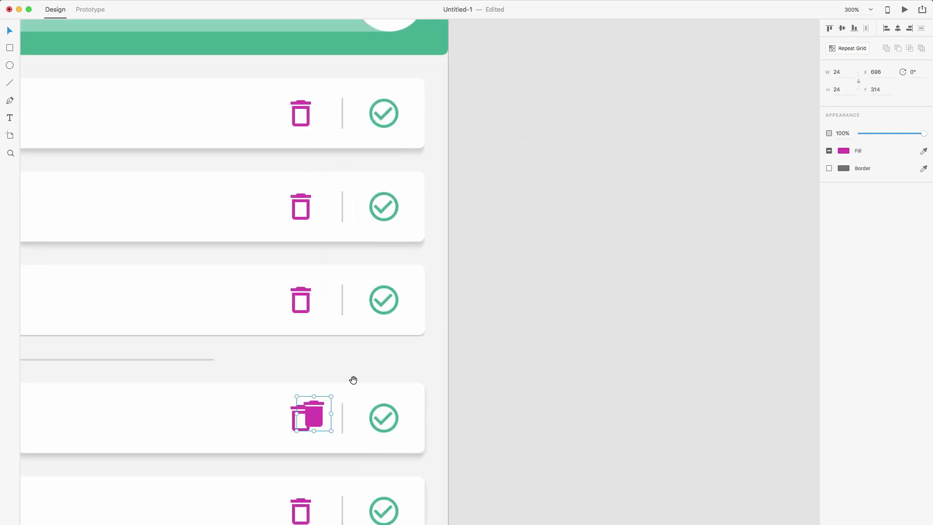
# Step: Align the filled trash icon exactly over the first lower row's outlined one, at X 687, Y 317
pyautogui.scroll(-5, 354, 379)
pyautogui.hscroll(-3, 355, 379)
pyautogui.press('Left')
pyautogui.press('Left')
pyautogui.press('Left')
pyautogui.press('Left')
pyautogui.press('Left')
pyautogui.press('Left')
pyautogui.press('Left')
pyautogui.press('Left')
pyautogui.press('Left')
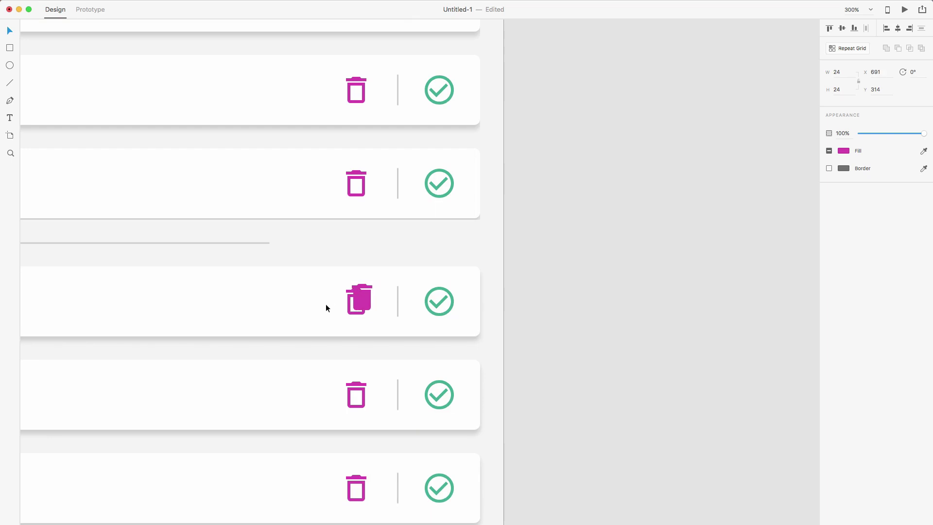
pyautogui.press('Down')
pyautogui.press('Down')
pyautogui.press('Down')
pyautogui.press('Down')
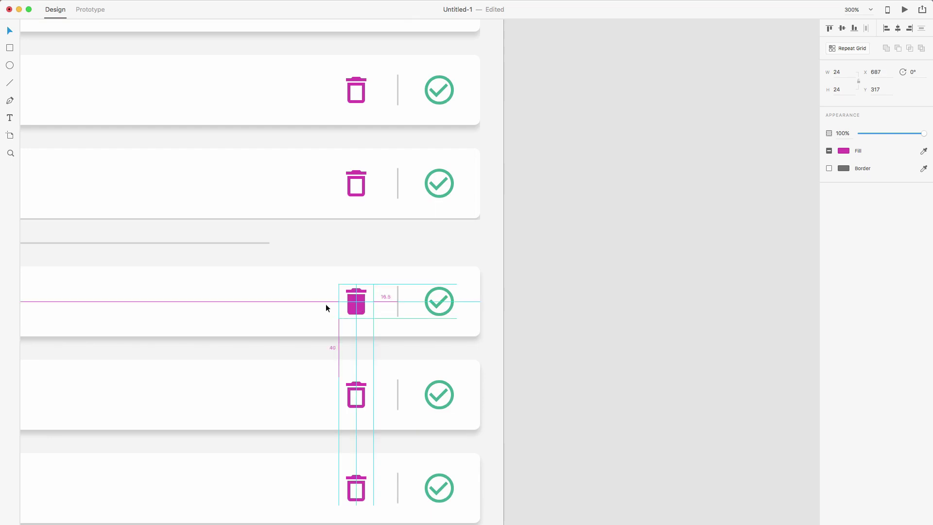
pyautogui.press('Up')
# Step: Delete the outlined trash icon from the first lower row, keeping the filled one at X 687
pyautogui.hotkey('shift', 'Right')
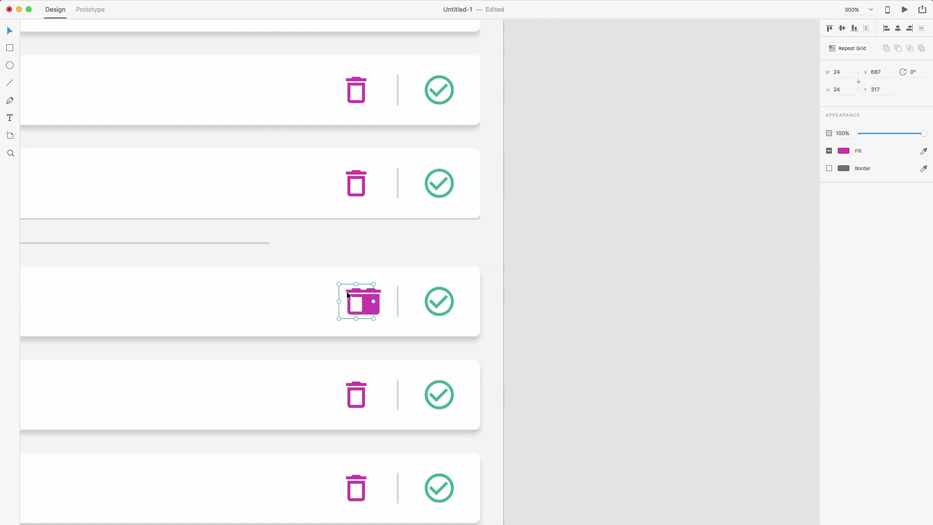
pyautogui.click(347, 293)
pyautogui.press('Delete')
pyautogui.click(364, 297)
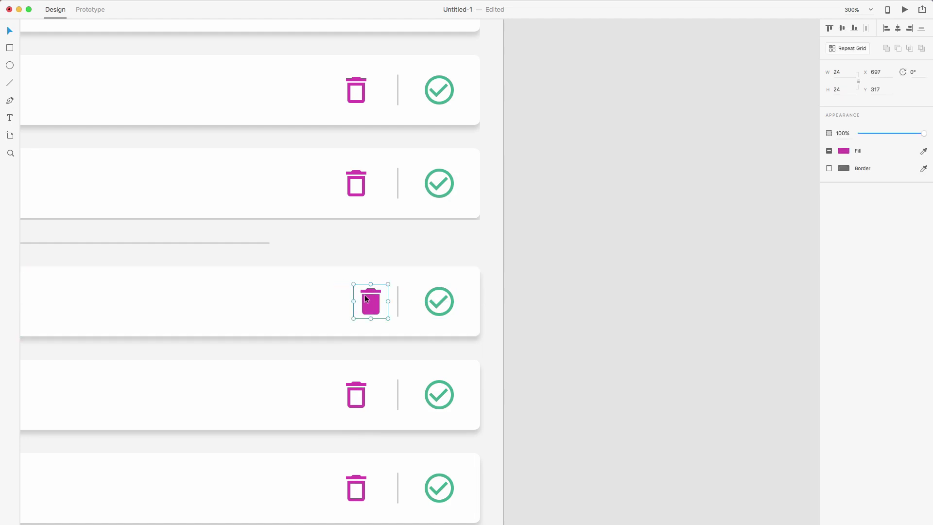
pyautogui.hotkey('shift', 'Left')
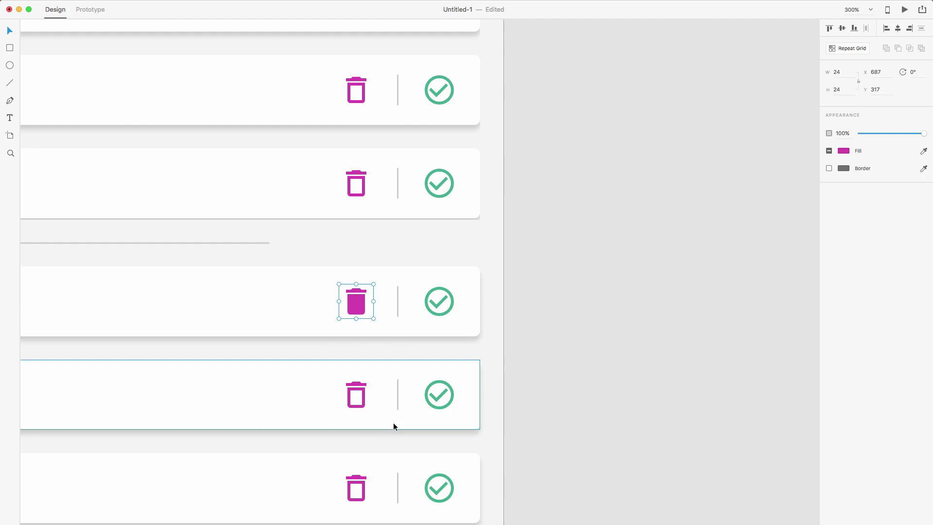
# Step: Duplicate the filled trash icon and place the copy over the second lower row's outlined icon, at Y 381
pyautogui.hotkey('shift', 'Down')
pyautogui.hotkey('shift', 'Down')
pyautogui.hotkey('shift', 'Down')
pyautogui.hotkey('shift', 'Down')
pyautogui.hotkey('shift', 'Down')
pyautogui.hotkey('shift', 'Down')
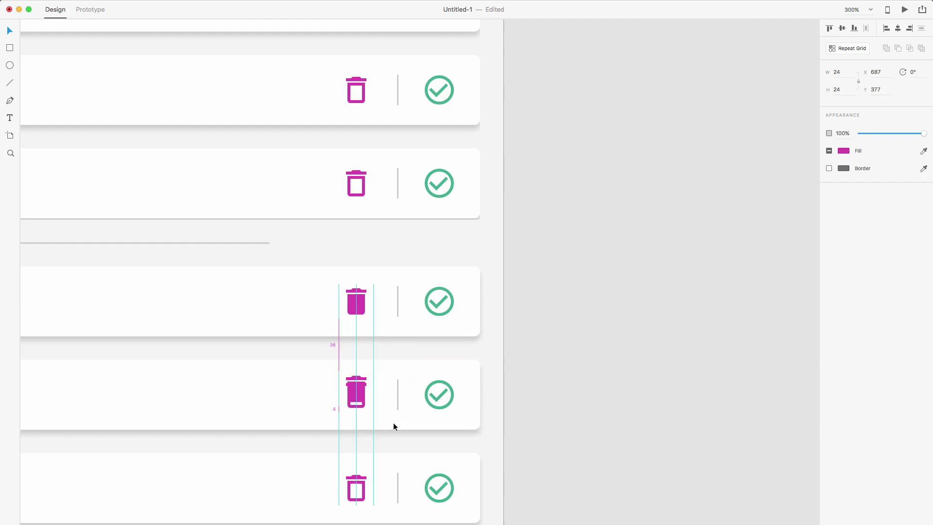
pyautogui.press('Down')
pyautogui.press('Down')
pyautogui.press('Down')
pyautogui.press('Down')
# Step: Delete the outlined trash icon from the second lower row, keeping the filled copy at X 687
pyautogui.hotkey('shift', 'Right')
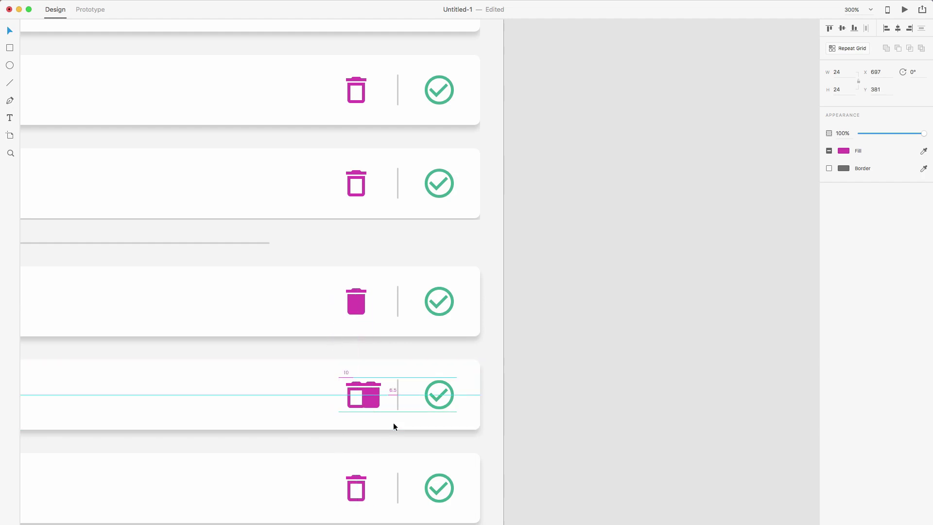
pyautogui.click(346, 384)
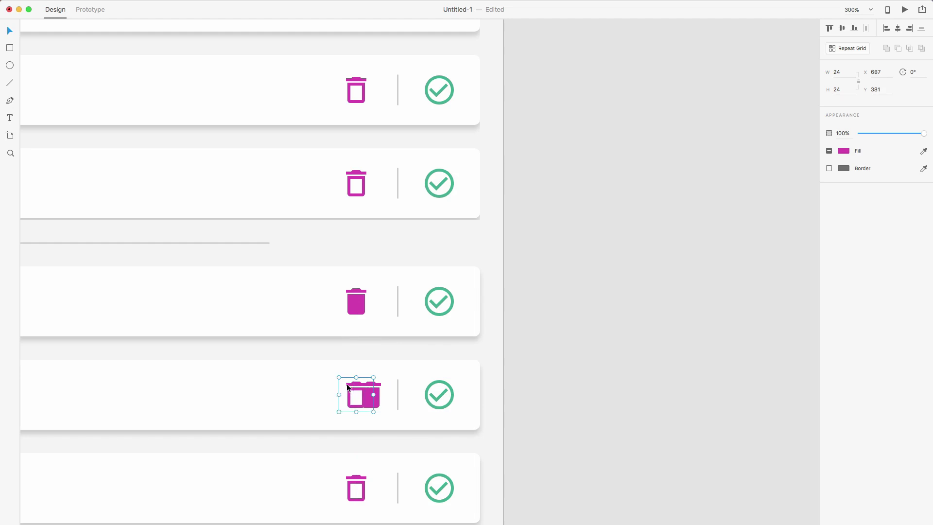
pyautogui.press('Delete')
pyautogui.click(371, 386)
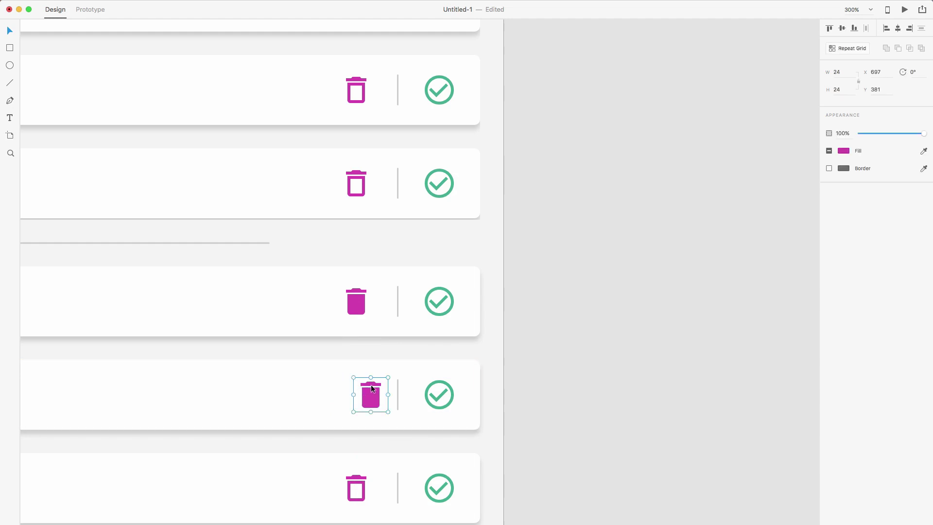
pyautogui.hotkey('shift', 'Left')
pyautogui.click(482, 406)
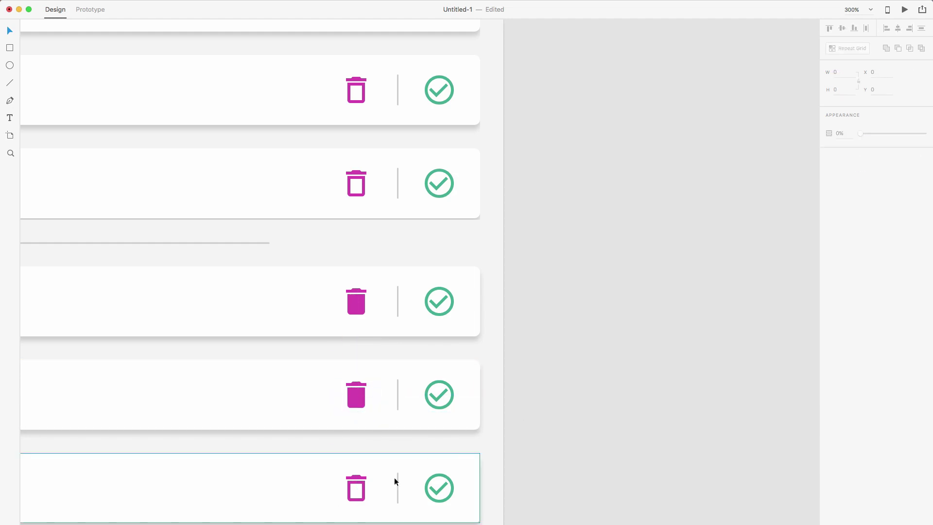
# Step: Duplicate the second lower row's filled trash icon and place the copy over the third lower row's outlined icon, at Y 445
pyautogui.click(354, 397)
pyautogui.press('super+d')
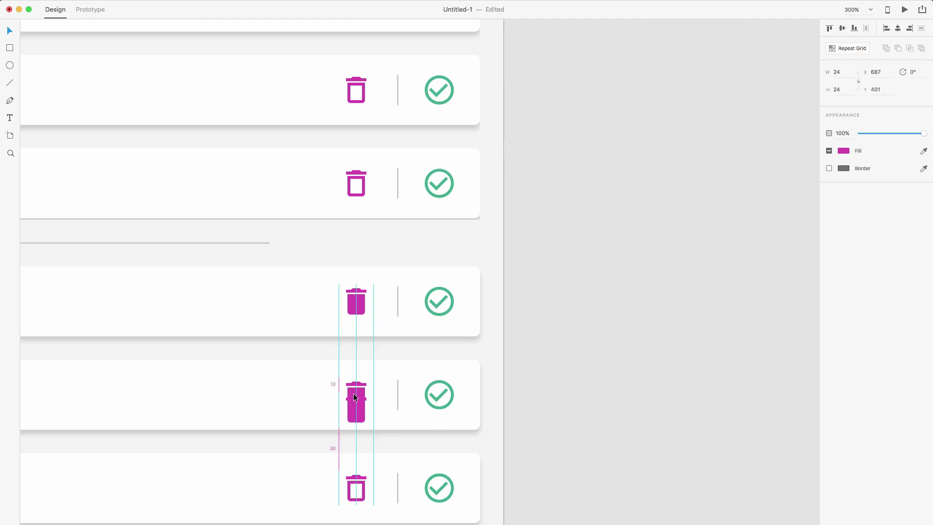
pyautogui.hotkey('shift', 'Down')
pyautogui.hotkey('shift', 'Down')
pyautogui.hotkey('shift', 'Down')
pyautogui.hotkey('shift', 'Down')
pyautogui.hotkey('shift', 'Down')
pyautogui.hotkey('shift', 'Down')
pyautogui.press('Down')
pyautogui.press('Down')
pyautogui.press('Down')
pyautogui.press('Down')
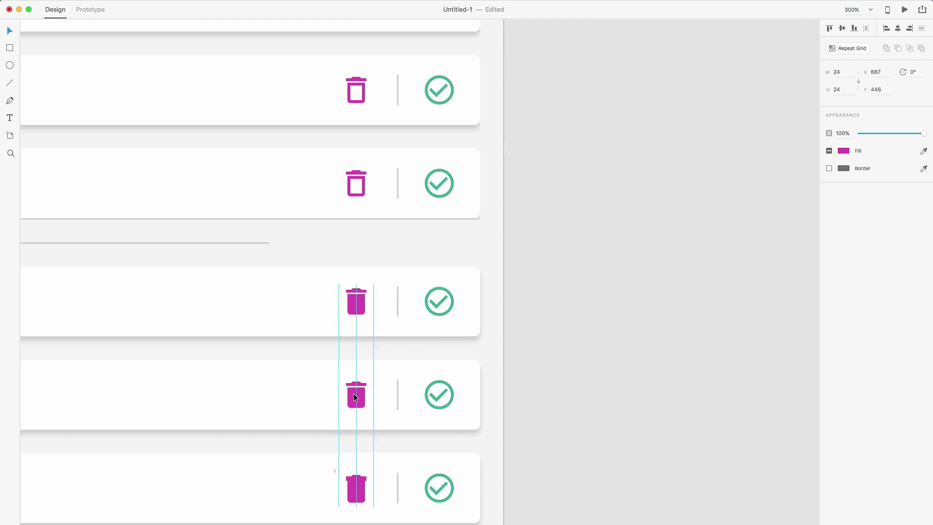
# Step: Delete the outlined trash icon from the third lower row, keeping the filled copy at X 687
pyautogui.hotkey('shift', 'Right')
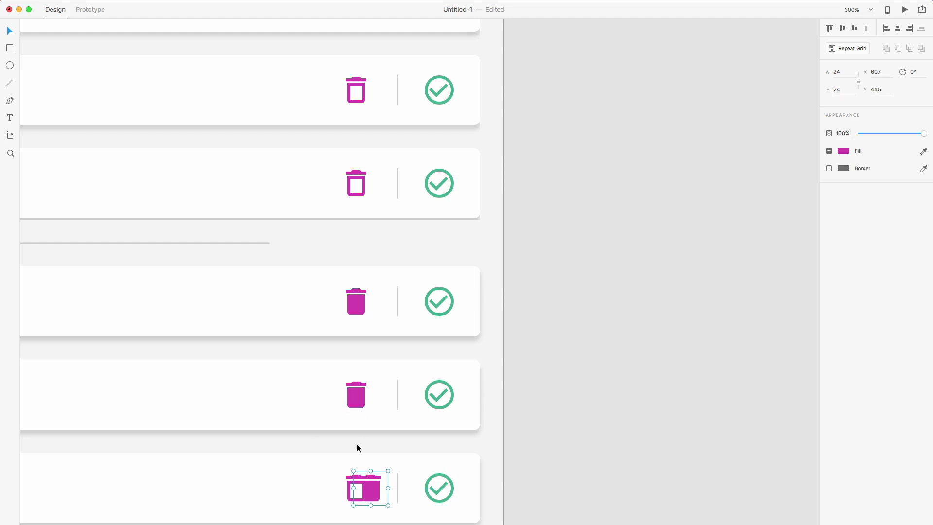
pyautogui.click(348, 477)
pyautogui.press('Delete')
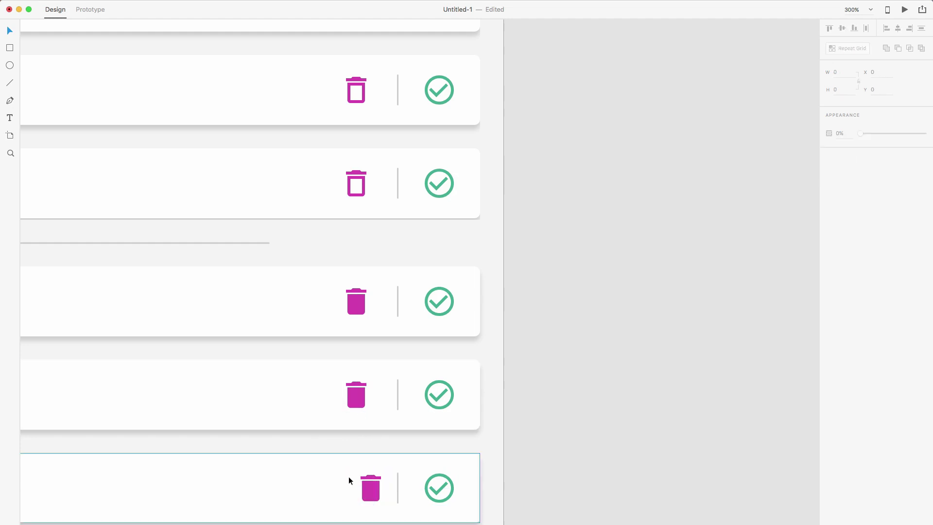
pyautogui.click(348, 476)
pyautogui.hotkey('shift', 'Left')
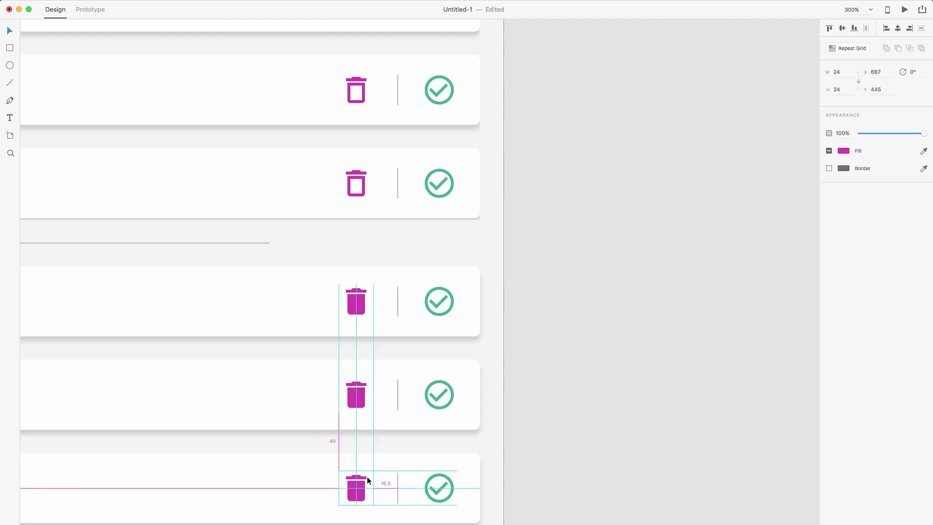
# Step: Set the fill of the first lower row's text "Birinchi todo item" to #666666
pyautogui.press('super+1')
pyautogui.moveTo(348, 411); pyautogui.dragTo(413, 365)
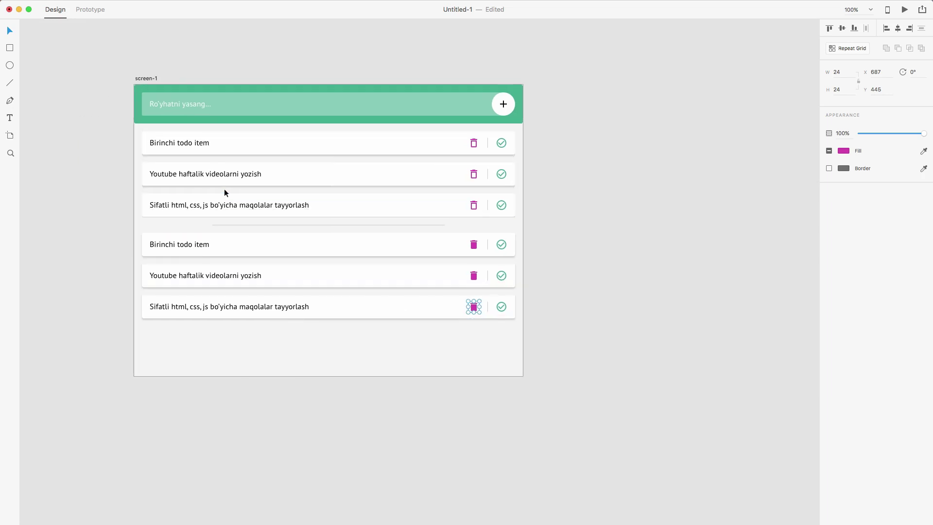
pyautogui.click(201, 245)
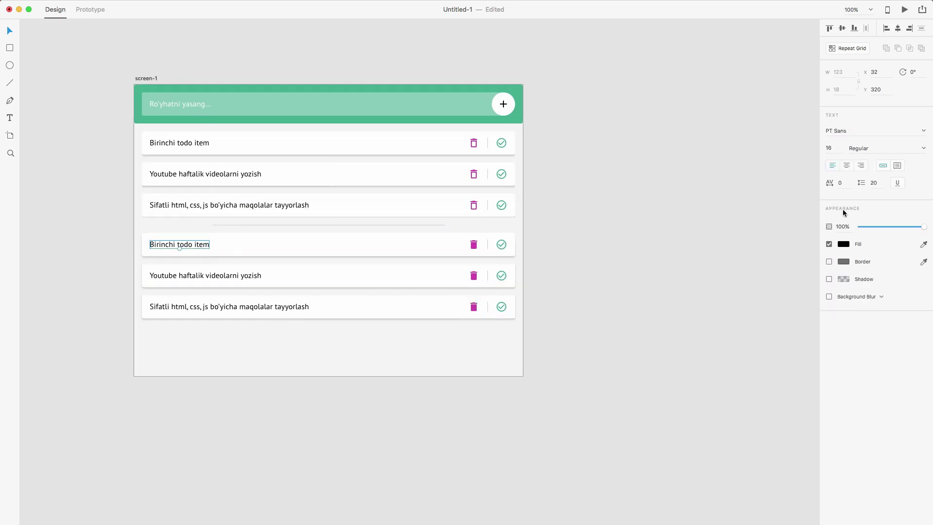
pyautogui.click(843, 244)
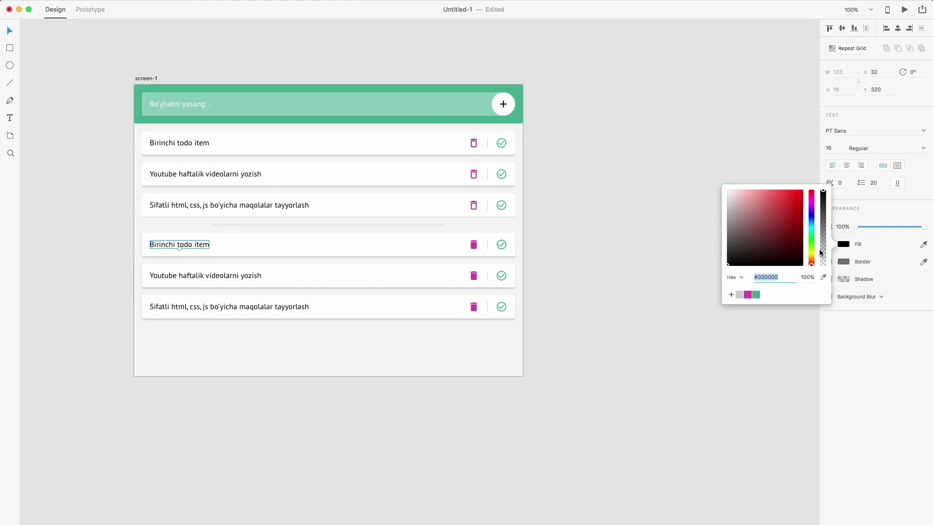
pyautogui.write('666')
pyautogui.press('Return')
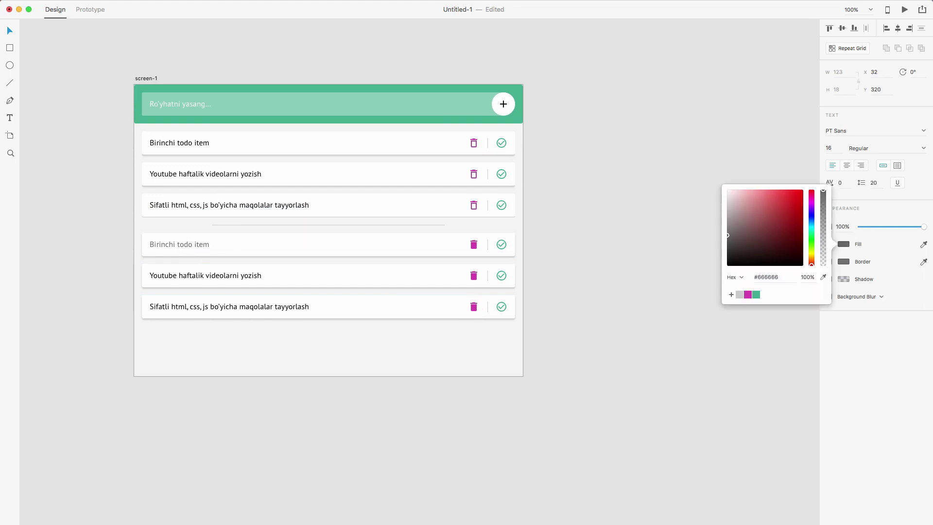
# Step: Set the fill of the second lower row's text "Youtube haftalik videolarni yozish" to #666666
pyautogui.click(209, 275)
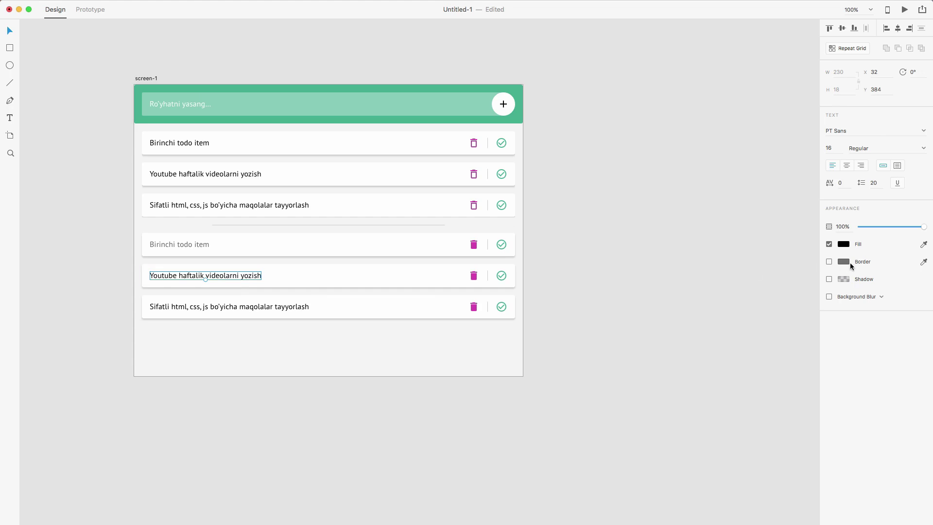
pyautogui.click(844, 245)
pyautogui.write('666')
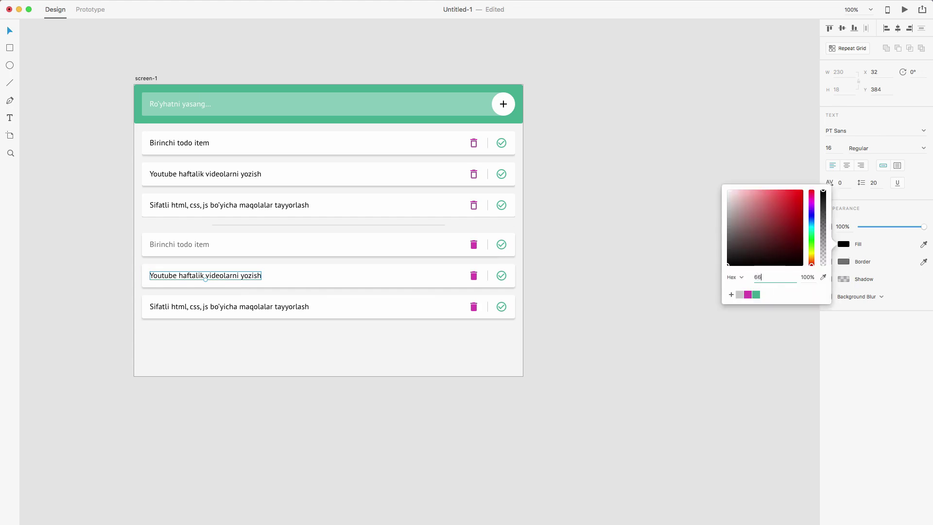
pyautogui.press('Return')
# Step: Set the fill of the third lower row's text "Sifatli html, css, js bo'yicha maqolalar tayyorlash" to #666666
pyautogui.click(292, 307)
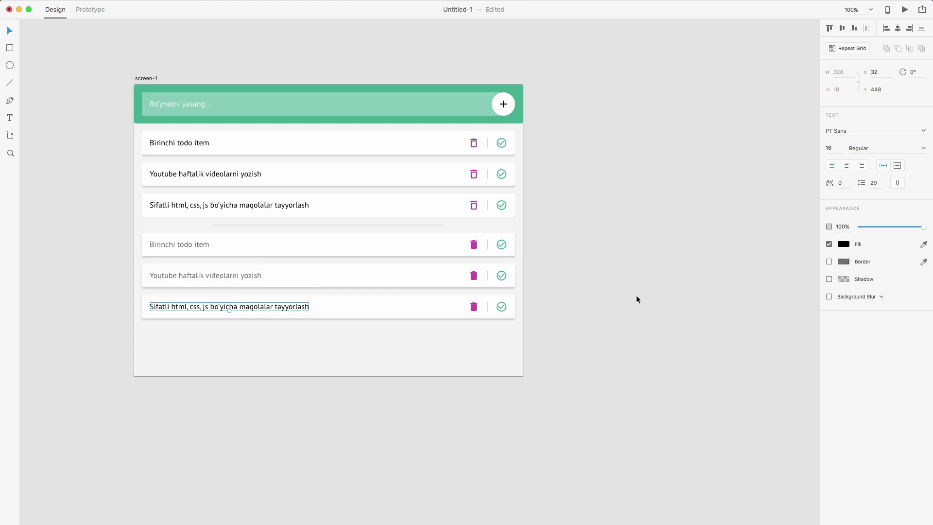
pyautogui.click(844, 244)
pyautogui.write('666')
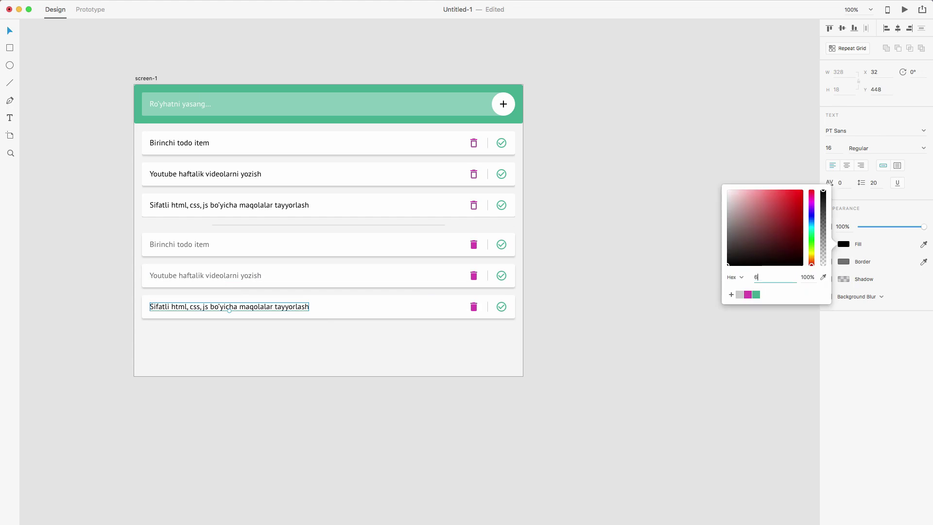
pyautogui.press('Return')
pyautogui.click(600, 360)
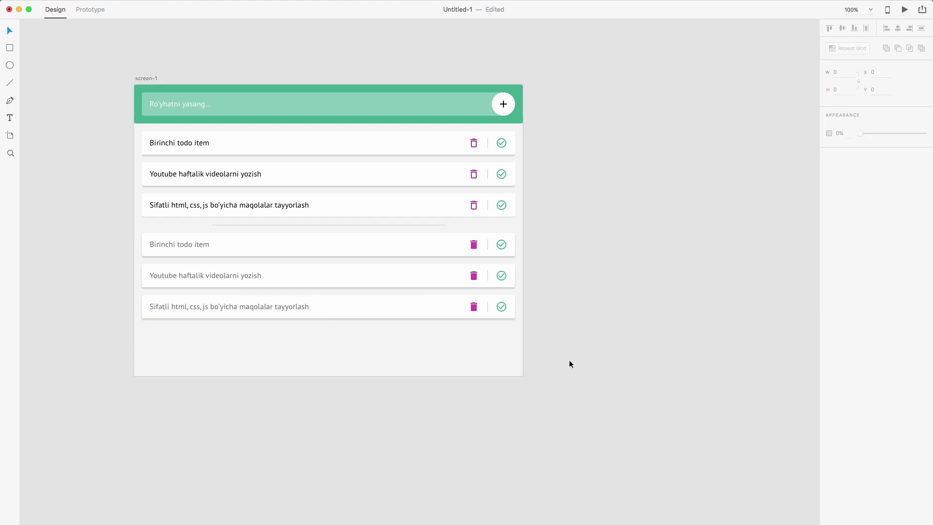
# Step: Duplicate the divider line between the two lists and lower the copy onto the first lower row's text, at Y 329
pyautogui.click(235, 225)
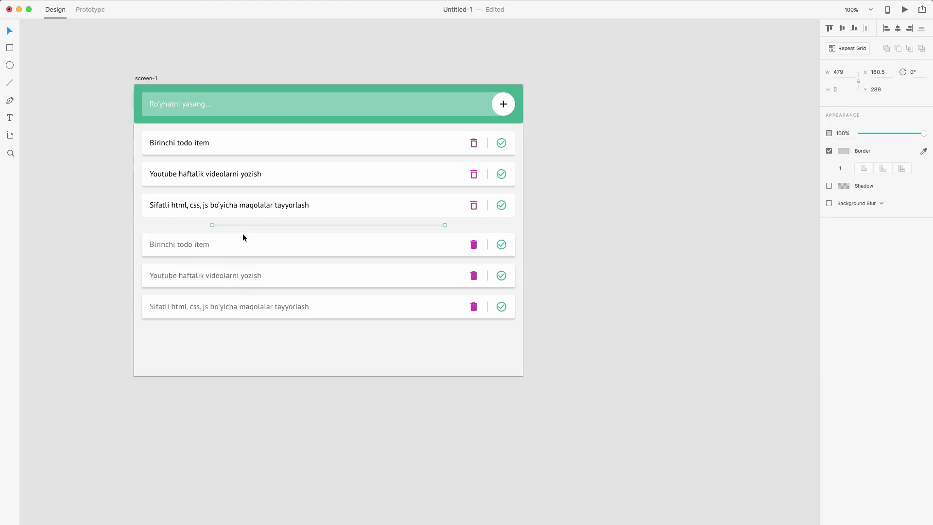
pyautogui.press('super+d')
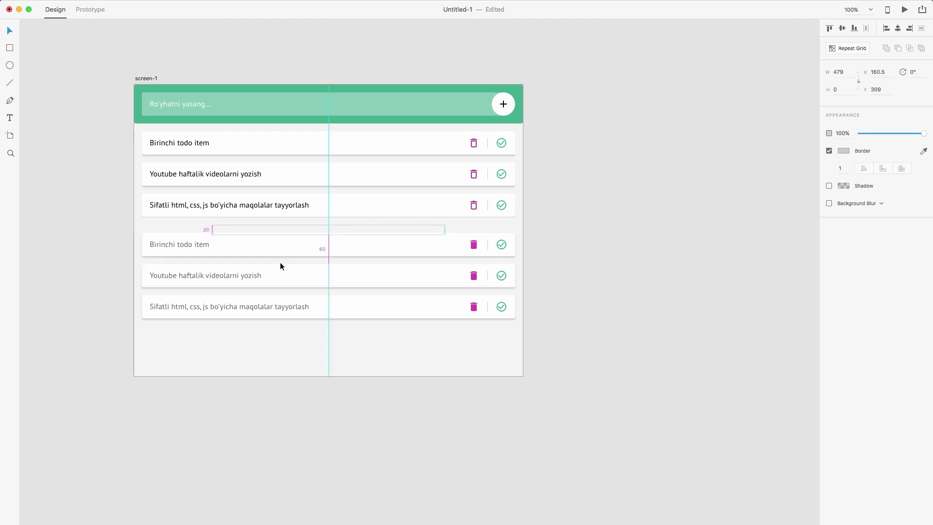
pyautogui.hotkey('shift', 'Down')
pyautogui.hotkey('shift', 'Down')
pyautogui.hotkey('shift', 'Down')
pyautogui.hotkey('shift', 'Down')
# Step: Shift the copied line horizontally to X 33.5 so it starts at the beginning of the first lower row's text
pyautogui.hotkey('shift', 'Left')
pyautogui.hotkey('shift', 'Left')
pyautogui.hotkey('shift', 'Left')
pyautogui.hotkey('shift', 'Left')
pyautogui.hotkey('shift', 'Left')
pyautogui.hotkey('shift', 'Left')
pyautogui.hotkey('shift', 'Left')
pyautogui.hotkey('shift', 'Left')
pyautogui.hotkey('shift', 'Left')
pyautogui.hotkey('shift', 'Left')
pyautogui.hotkey('shift', 'Left')
pyautogui.hotkey('shift', 'Left')
pyautogui.hotkey('shift', 'Left')
pyautogui.hotkey('shift', 'Left')
pyautogui.hotkey('shift', 'Left')
pyautogui.hotkey('shift', 'Left')
pyautogui.hotkey('shift', 'Left')
pyautogui.hotkey('shift', 'Left')
pyautogui.hotkey('shift', 'Left')
pyautogui.hotkey('shift', 'Left')
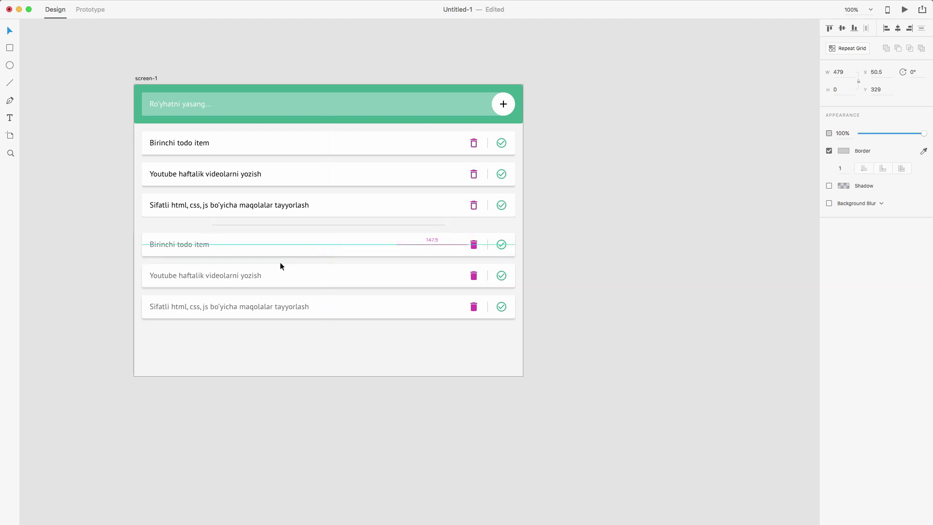
pyautogui.hotkey('shift', 'Right')
pyautogui.hotkey('shift', 'Right')
pyautogui.hotkey('shift', 'Right')
pyautogui.hotkey('shift', 'Right')
pyautogui.hotkey('shift', 'Right')
pyautogui.hotkey('shift', 'Right')
pyautogui.hotkey('shift', 'Right')
pyautogui.hotkey('shift', 'Right')
pyautogui.hotkey('shift', 'Right')
pyautogui.hotkey('shift', 'Right')
pyautogui.hotkey('shift', 'Right')
pyautogui.press('super+equal')
pyautogui.press('super+equal')
pyautogui.moveTo(234, 249); pyautogui.dragTo(604, 282)
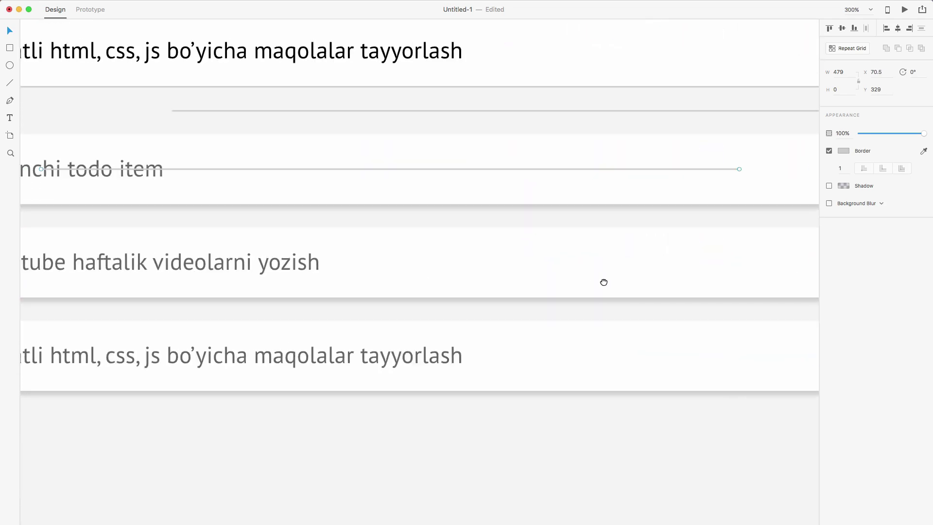
pyautogui.moveTo(287, 266); pyautogui.dragTo(469, 275)
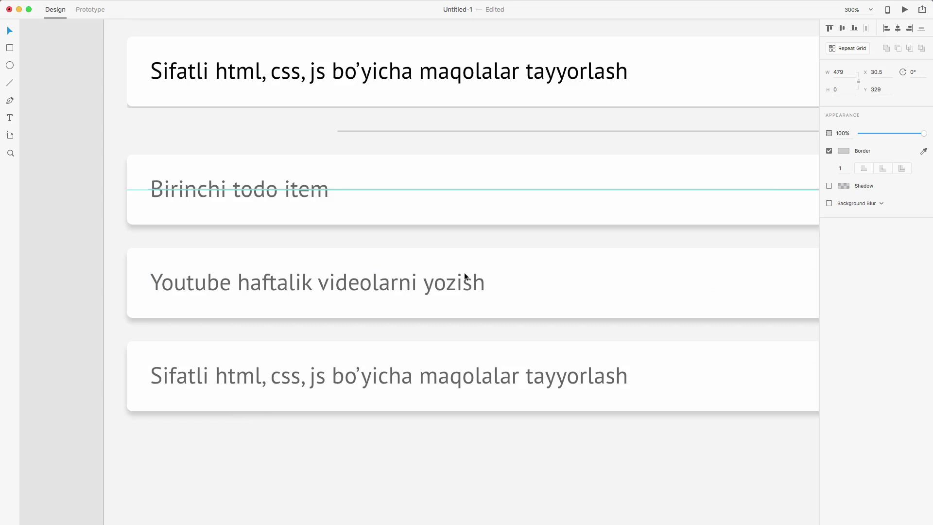
pyautogui.press('Right')
pyautogui.press('Right')
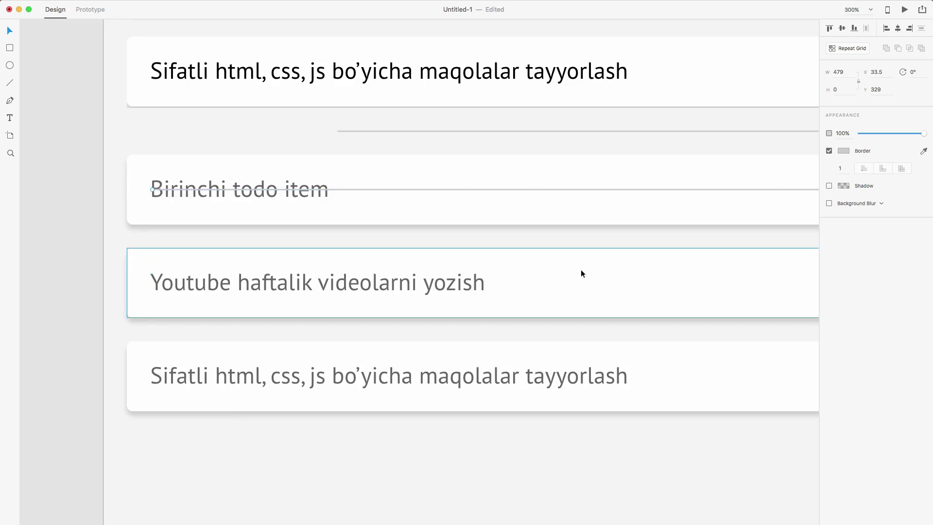
# Step: Shorten the line over "Birinchi todo item" to 120 wide so it ends where the text ends
pyautogui.hscroll(5, 713, 235)
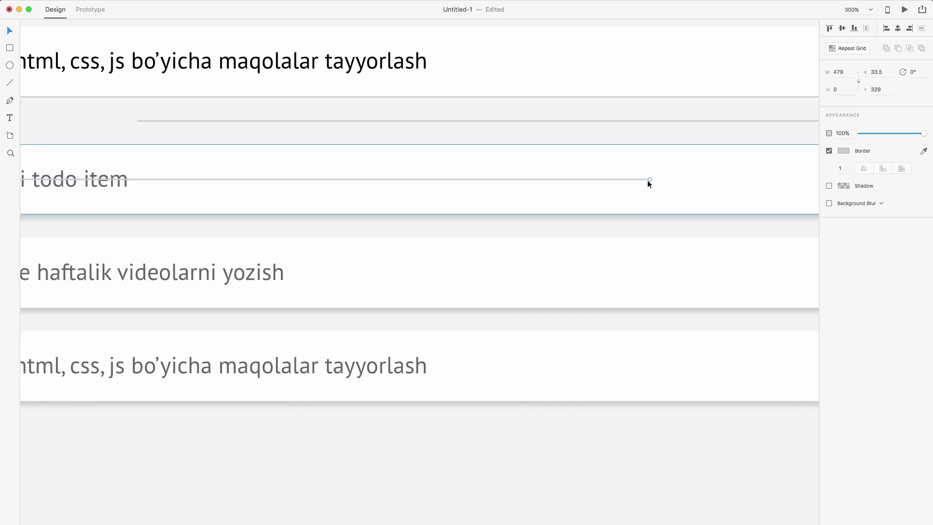
pyautogui.moveTo(649, 180); pyautogui.dragTo(126, 179)
pyautogui.hscroll(-6, 467, 216)
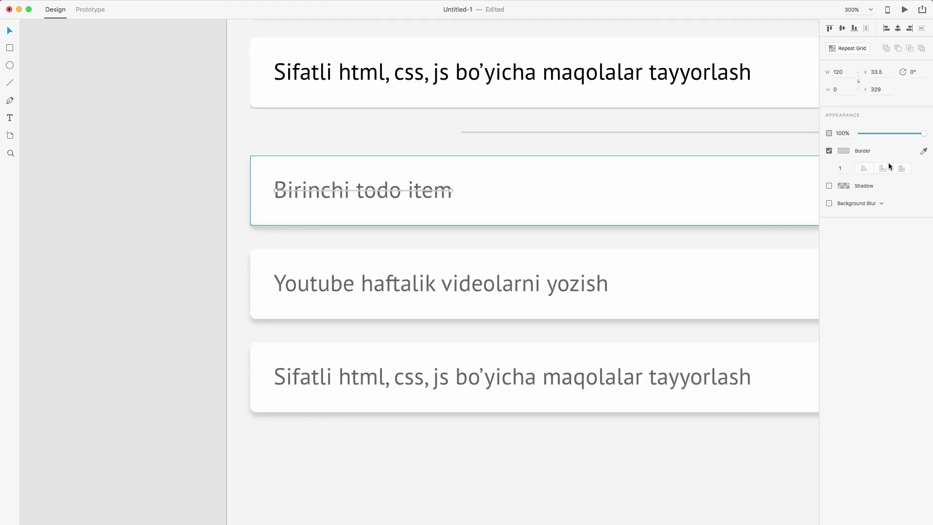
# Step: Set the border colour of the first lower row's strikethrough line to #666666
pyautogui.click(845, 151)
pyautogui.write('666666')
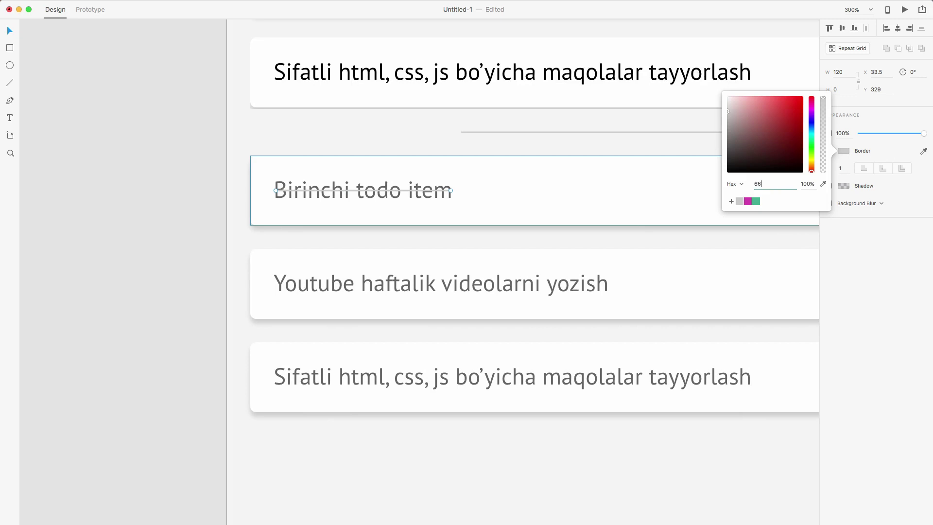
pyautogui.press('Return')
# Step: Duplicate the strikethrough line and place the copy across the second lower row's text, at Y 394
pyautogui.hscroll(4, 555, 264)
pyautogui.scroll(-1, 556, 264)
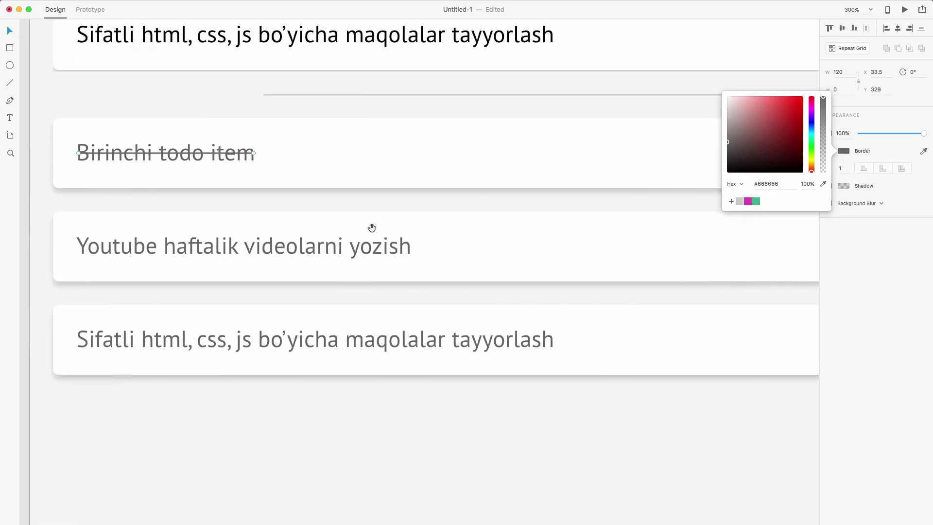
pyautogui.press('super+d')
pyautogui.hotkey('shift', 'Down')
pyautogui.hotkey('shift', 'Down')
pyautogui.hotkey('shift', 'Down')
pyautogui.hotkey('shift', 'Down')
pyautogui.hotkey('shift', 'Down')
pyautogui.hotkey('shift', 'Down')
pyautogui.hotkey('shift', 'Down')
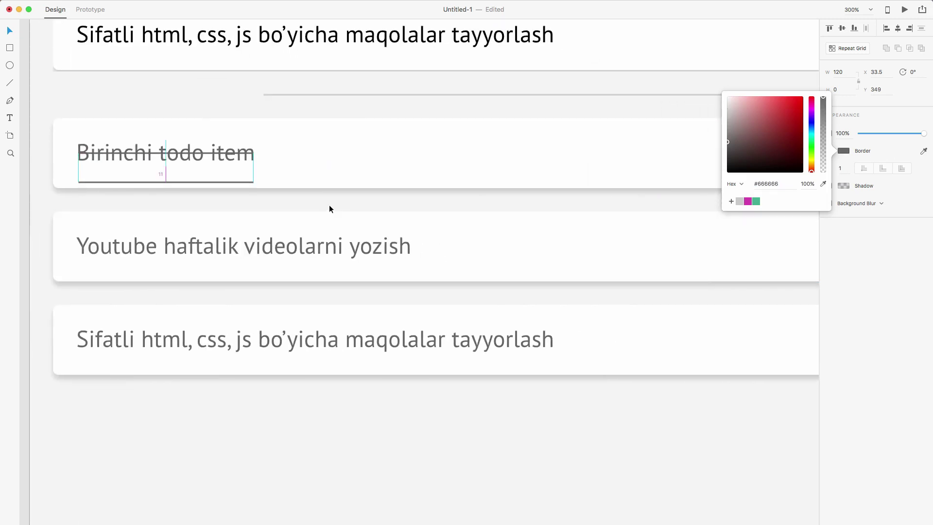
pyautogui.press('Up')
pyautogui.press('Up')
pyautogui.press('Up')
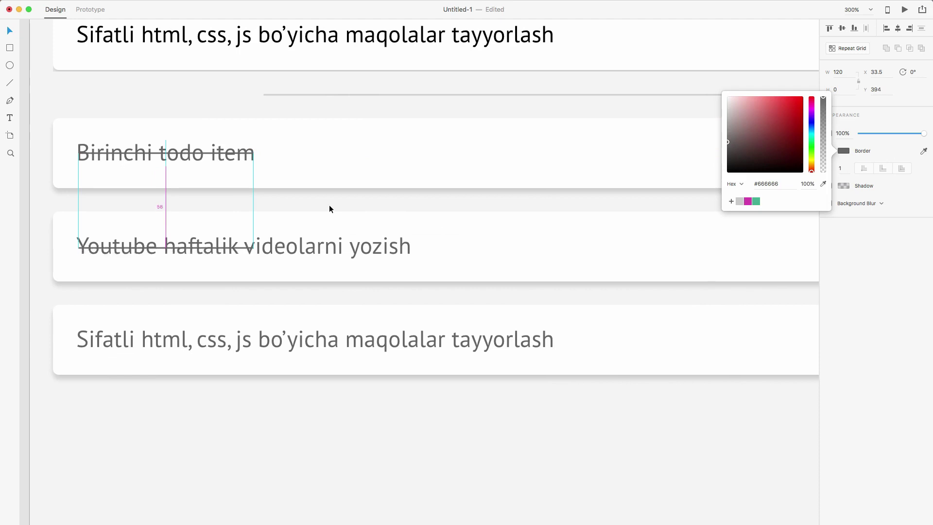
pyautogui.press('Down')
# Step: Lengthen the second lower row's strikethrough line to about 227 wide so it spans the whole text
pyautogui.hscroll(1, 291, 219)
pyautogui.moveTo(228, 246); pyautogui.dragTo(347, 249)
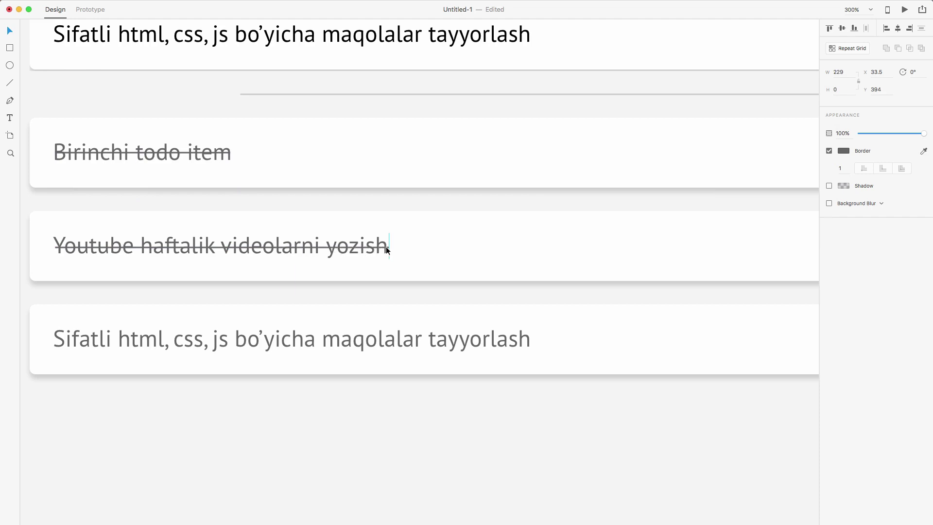
pyautogui.click(453, 262)
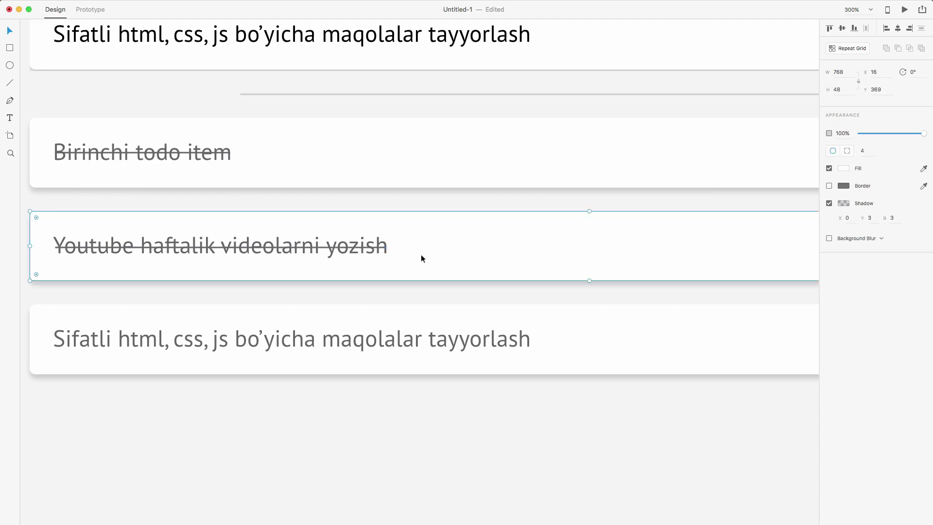
# Step: Duplicate the second strikethrough line onto the third lower row's text at Y 458 and lengthen the copy to 324 wide
pyautogui.doubleClick(336, 248)
pyautogui.press('super+d')
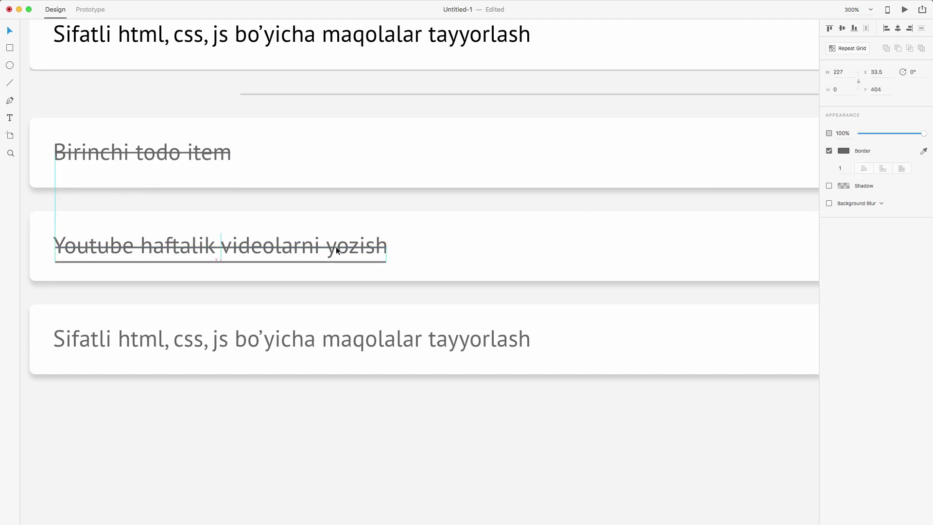
pyautogui.hotkey('shift', 'Down')
pyautogui.hotkey('shift', 'Down')
pyautogui.hotkey('shift', 'Down')
pyautogui.hotkey('shift', 'Down')
pyautogui.hotkey('shift', 'Down')
pyautogui.hotkey('shift', 'Down')
pyautogui.hotkey('shift', 'Down')
pyautogui.press('Up')
pyautogui.press('Up')
pyautogui.press('Up')
pyautogui.press('Up')
pyautogui.press('Up')
pyautogui.press('Up')
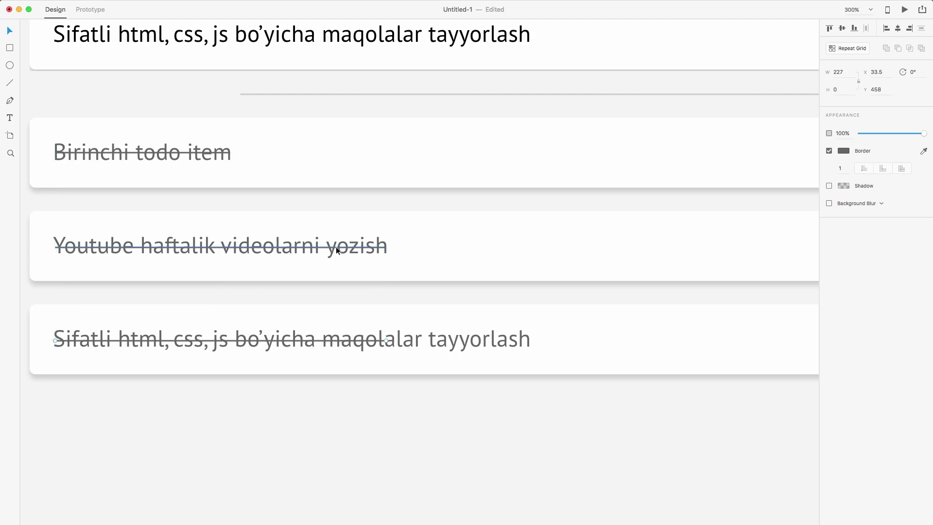
pyautogui.moveTo(384, 340); pyautogui.dragTo(526, 340)
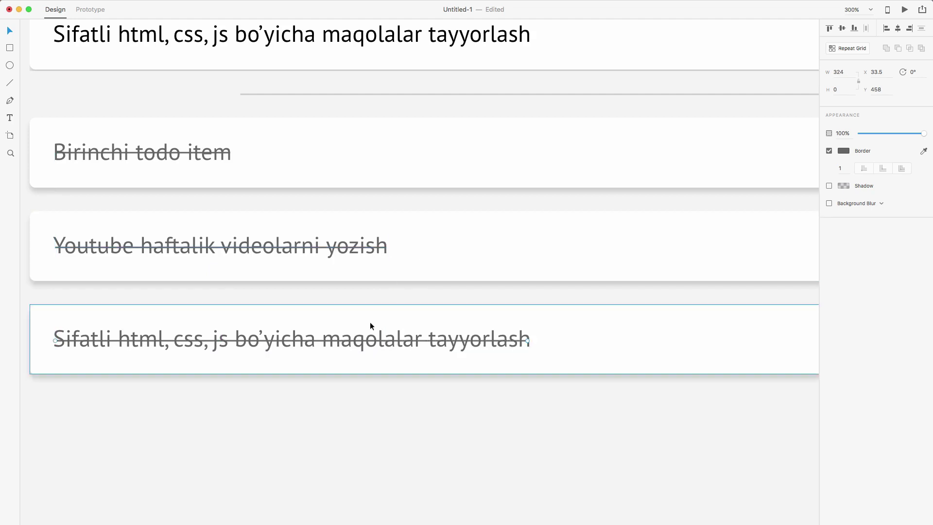
# Step: Vertically centre the strikethrough lines on the texts of the three lower rows
pyautogui.click(139, 152)
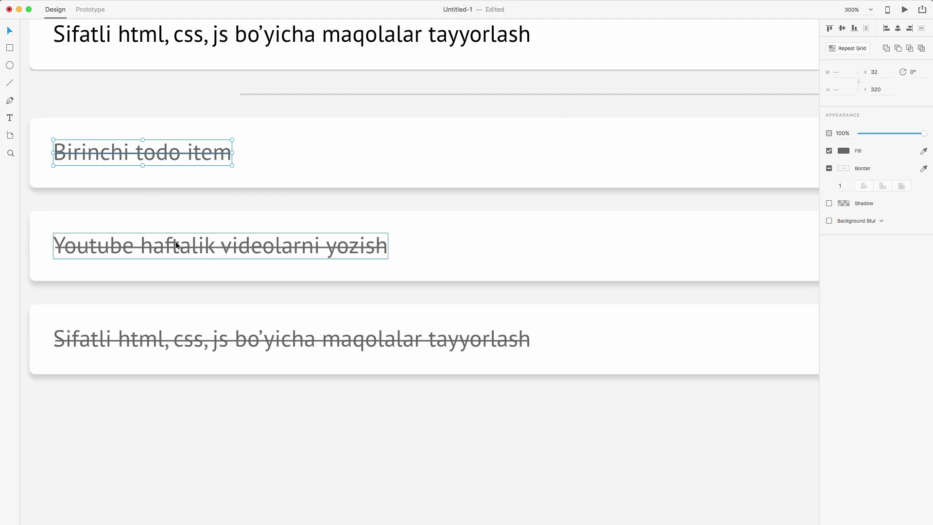
pyautogui.click(208, 245)
pyautogui.keyDown('shift'); pyautogui.click(207, 245); pyautogui.keyUp('shift')
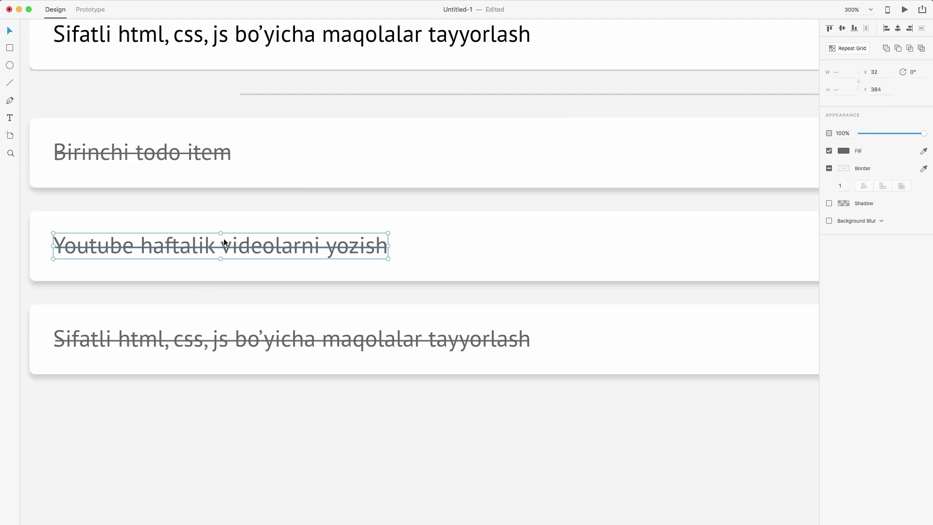
pyautogui.click(843, 29)
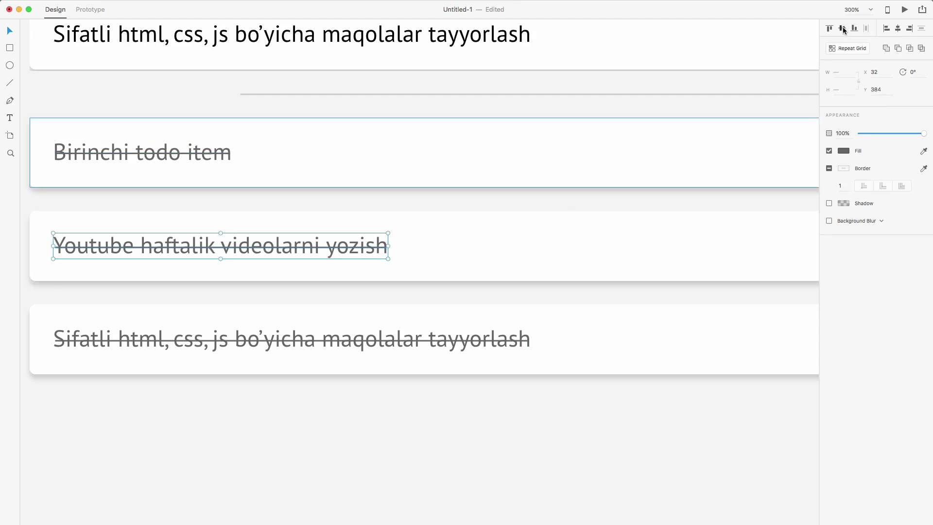
pyautogui.click(169, 340)
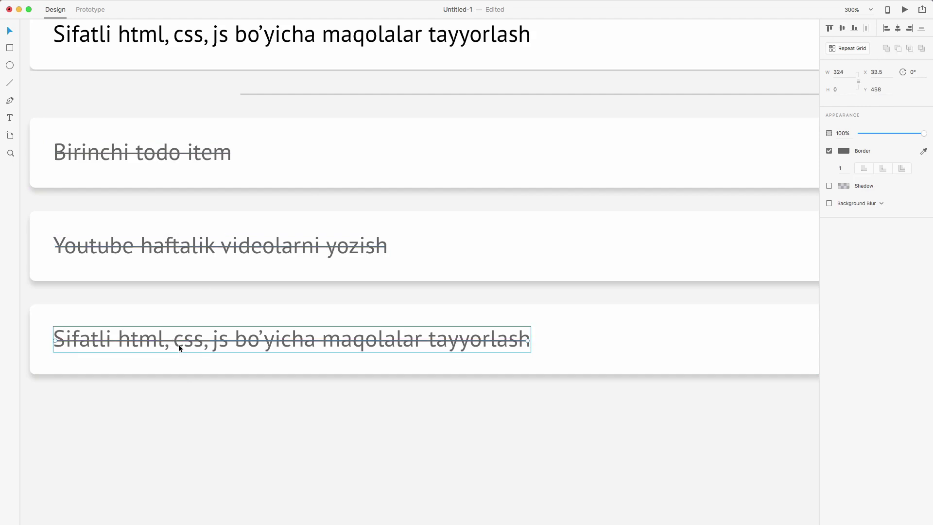
pyautogui.keyDown('shift'); pyautogui.click(181, 344); pyautogui.keyUp('shift')
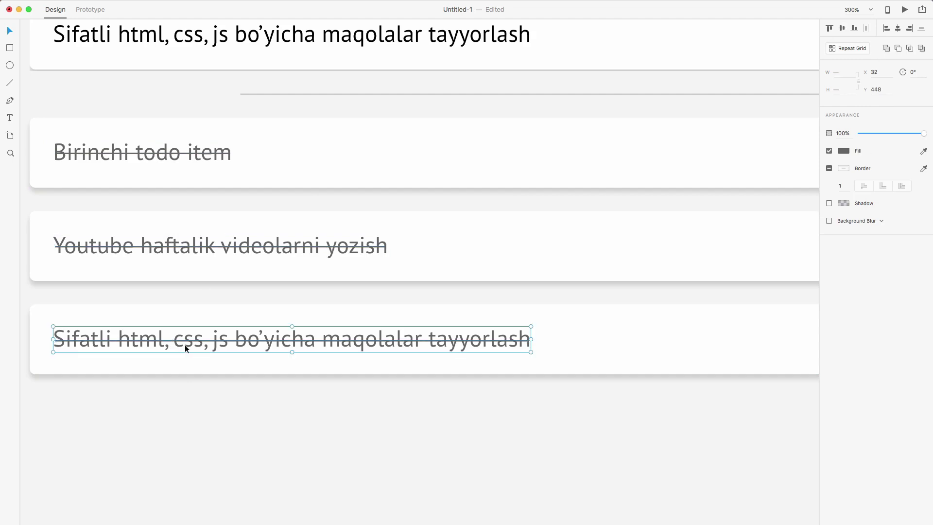
pyautogui.click(842, 29)
pyautogui.click(415, 428)
pyautogui.press('super+1')
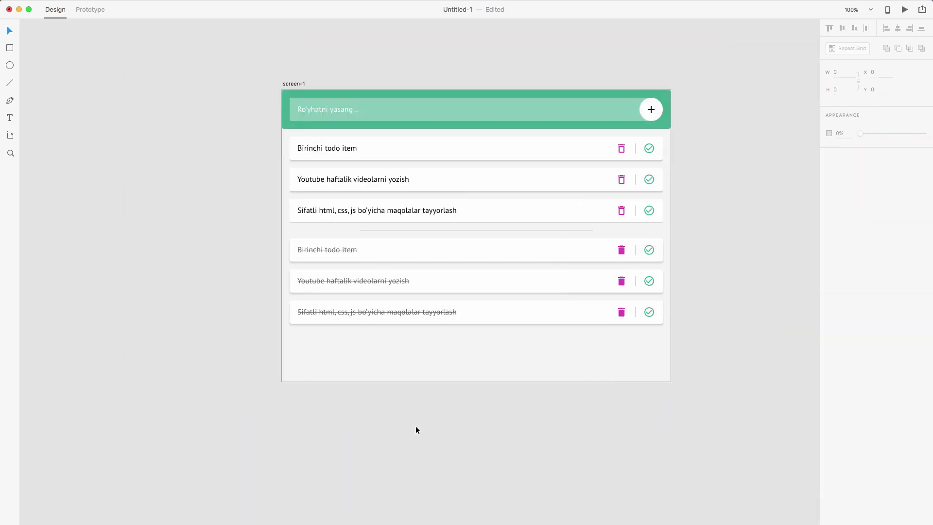
# Step: Save the document as todo-app in the todo-app folder on the Desktop
pyautogui.moveTo(464, 348); pyautogui.dragTo(366, 320)
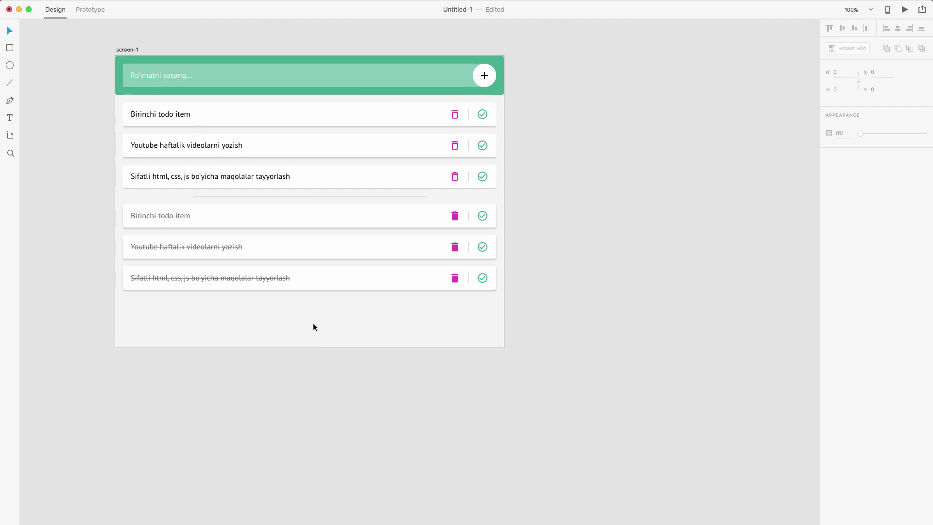
pyautogui.press('super+s')
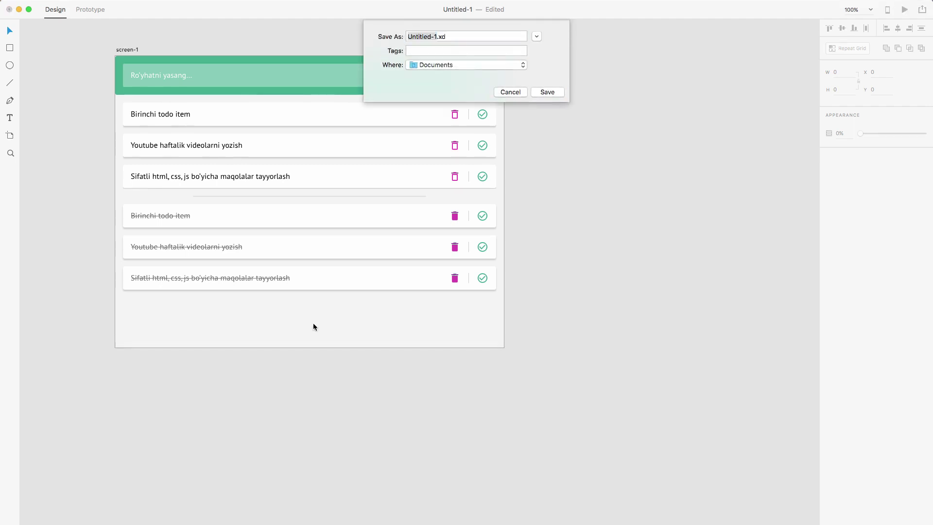
pyautogui.click(522, 66)
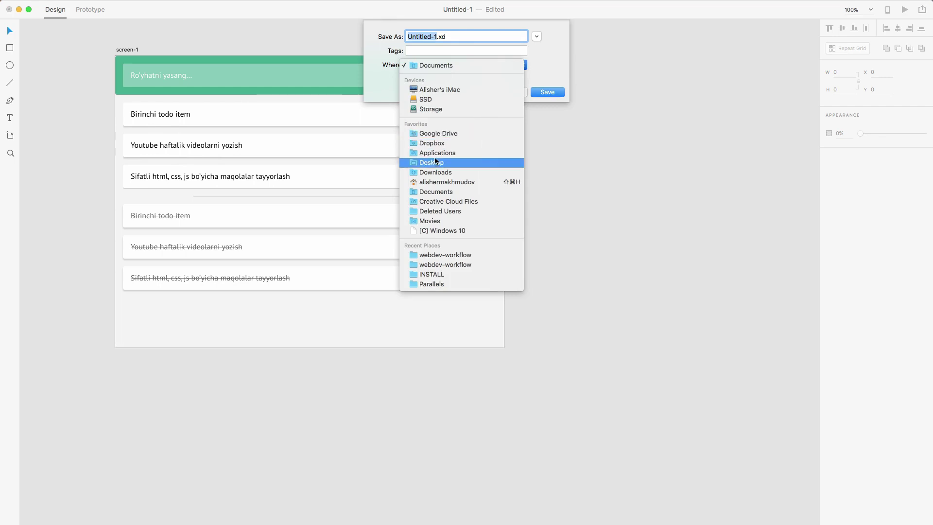
pyautogui.click(473, 162)
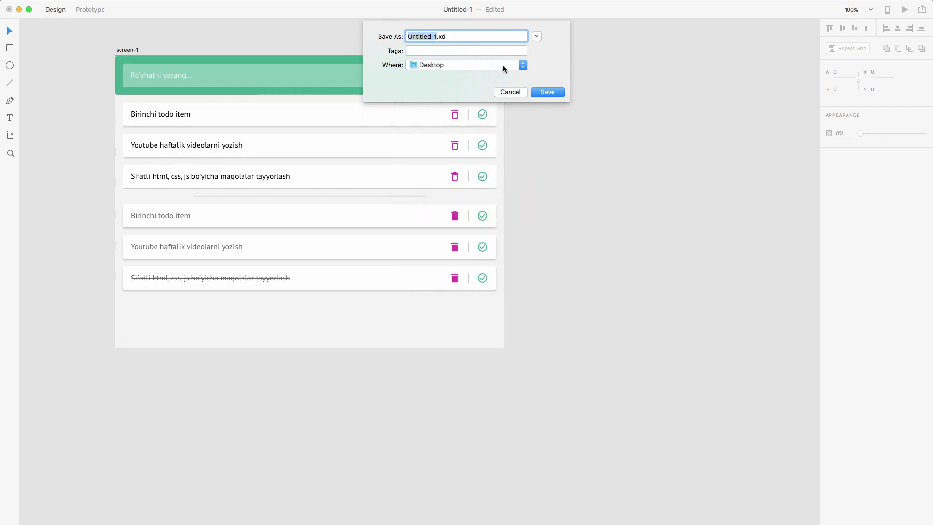
pyautogui.click(536, 36)
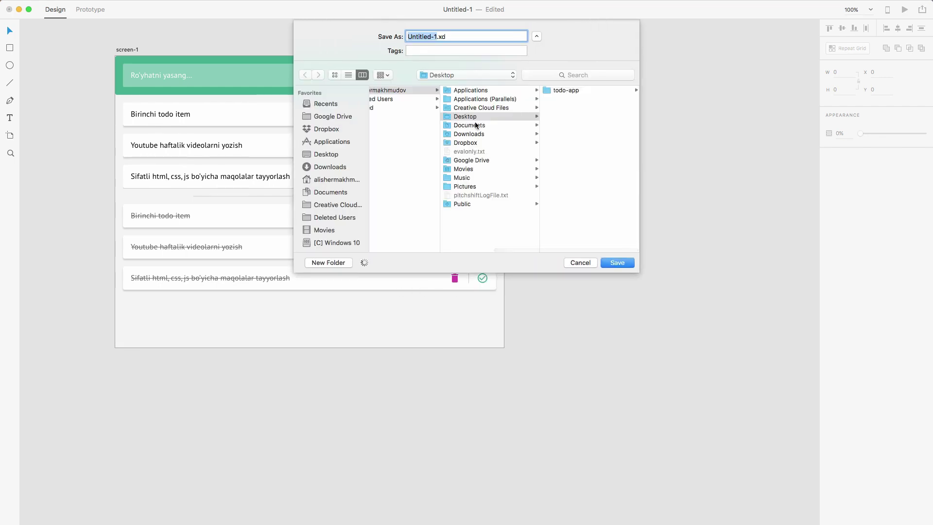
pyautogui.click(555, 91)
pyautogui.click(440, 37)
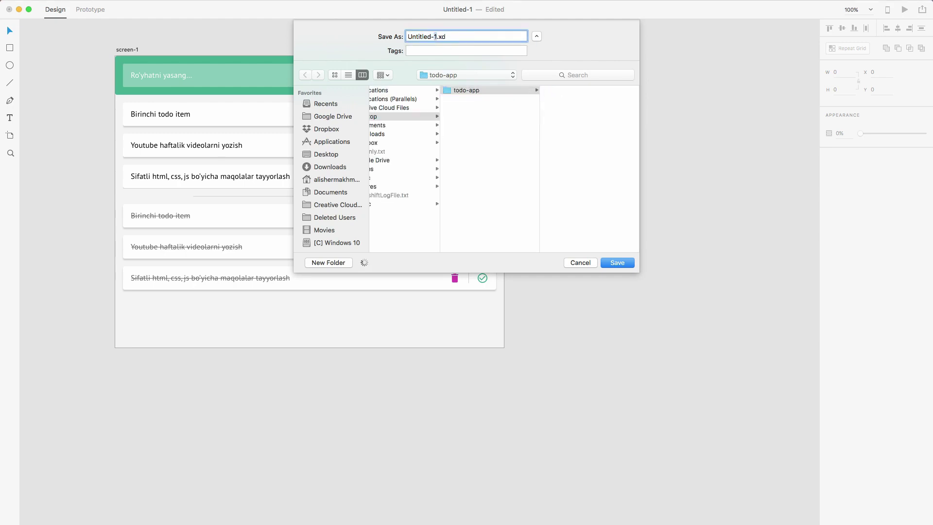
pyautogui.moveTo(436, 37); pyautogui.dragTo(407, 36)
pyautogui.write('todo-app')
pyautogui.press('Return')
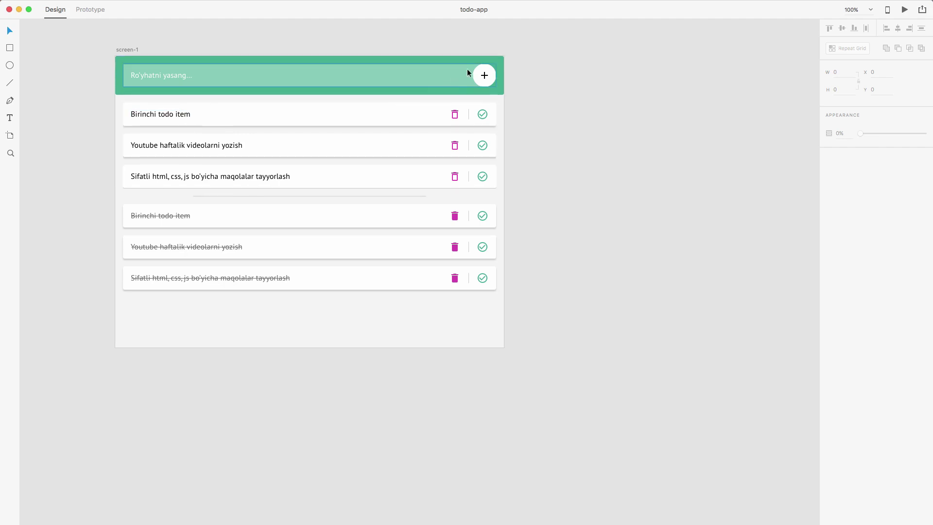
# Step: Fill the header's plus icon with the saved green swatch
pyautogui.click(485, 76)
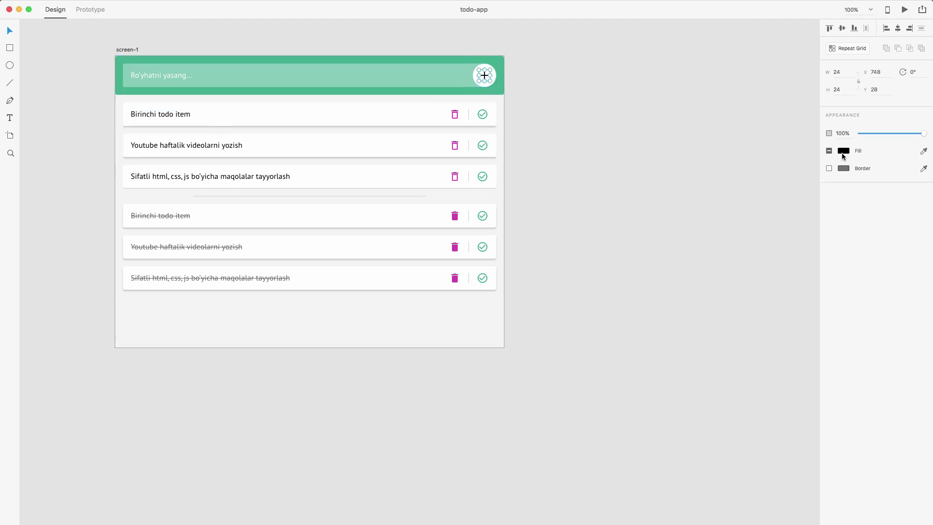
pyautogui.click(842, 151)
pyautogui.click(756, 207)
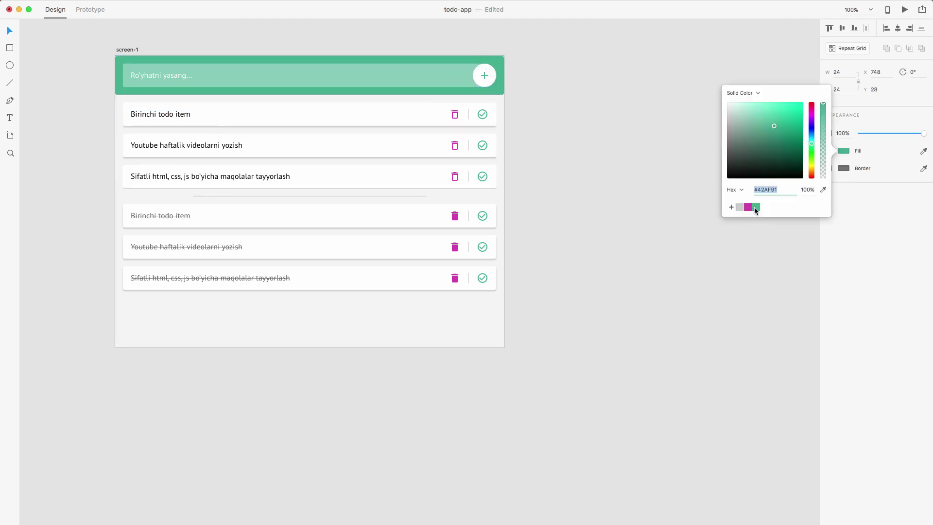
pyautogui.click(605, 210)
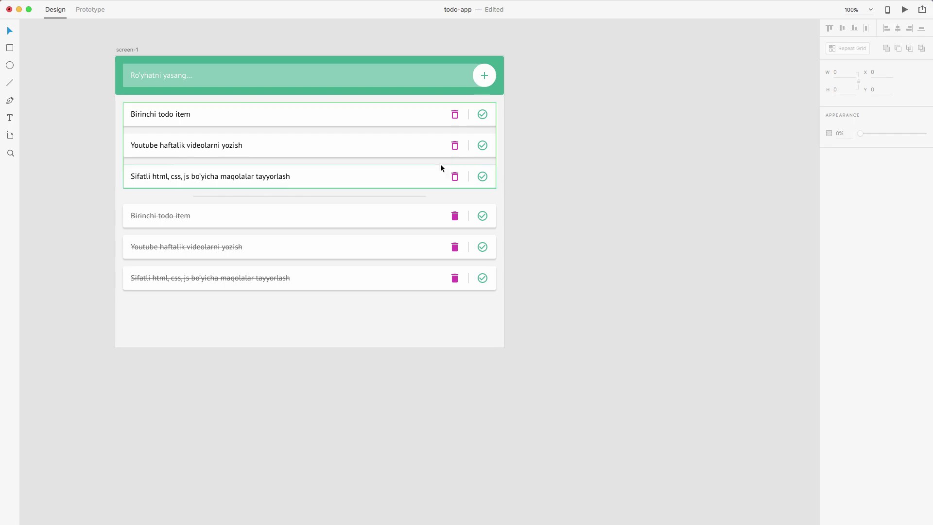
# Step: Duplicate the screen-1 artboard and align the copy directly below the original, at X -50 and Y 572
pyautogui.click(134, 50)
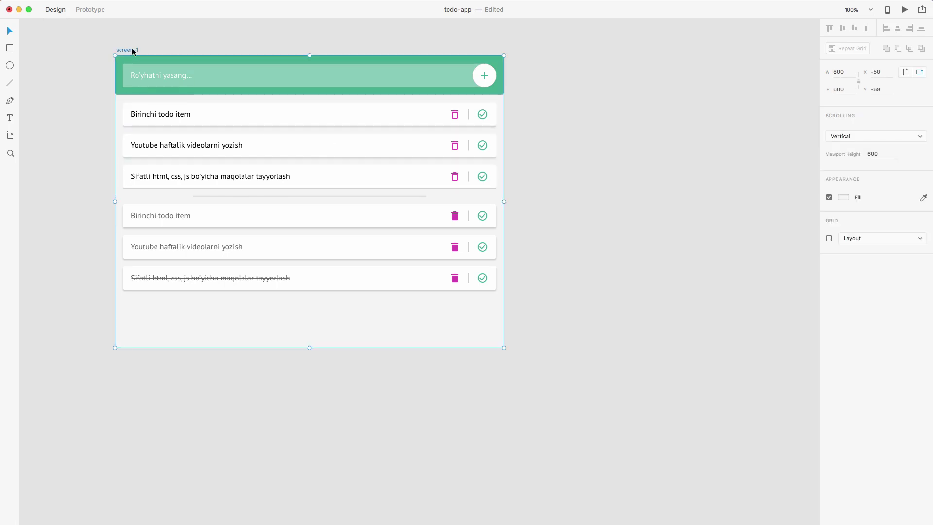
pyautogui.press('super+d')
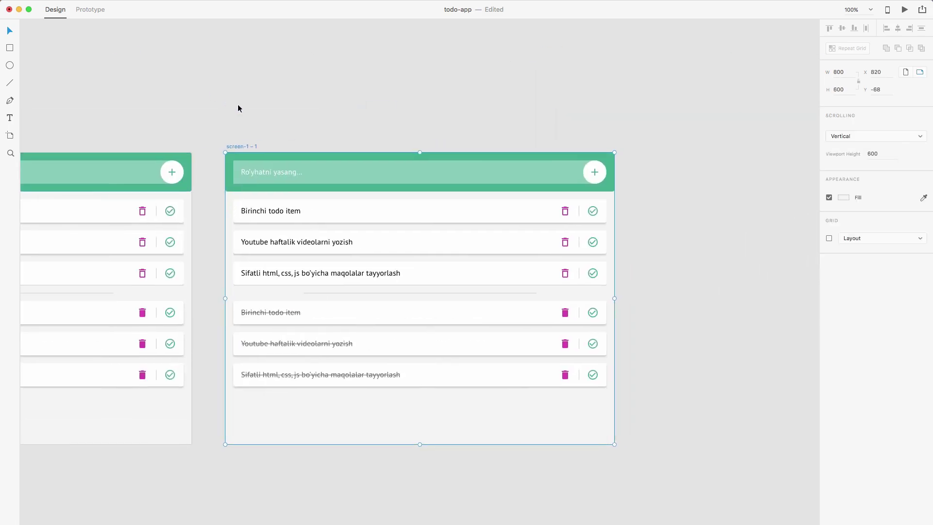
pyautogui.moveTo(214, 176); pyautogui.dragTo(0, 427)
pyautogui.hscroll(-8, 435, 248)
pyautogui.scroll(-4, 435, 247)
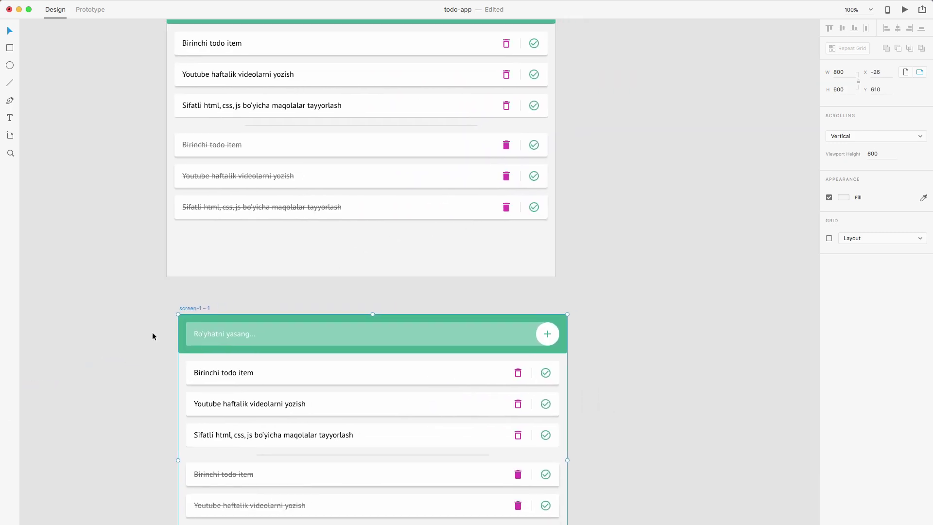
pyautogui.moveTo(183, 308); pyautogui.dragTo(175, 293)
pyautogui.scroll(3, 225, 389)
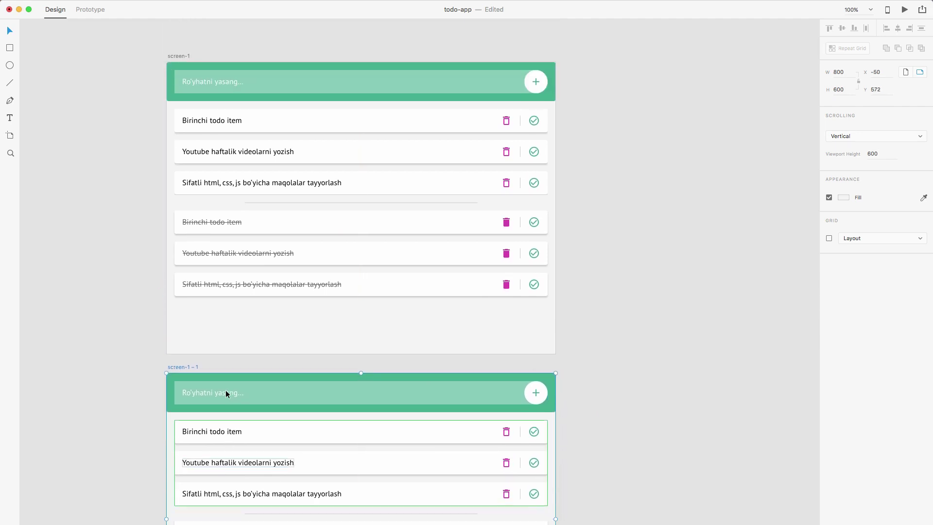
pyautogui.click(615, 314)
# Step: Delete both todo lists and the divider from the screen-1 artboard, keeping only the header
pyautogui.moveTo(652, 304); pyautogui.dragTo(546, 283)
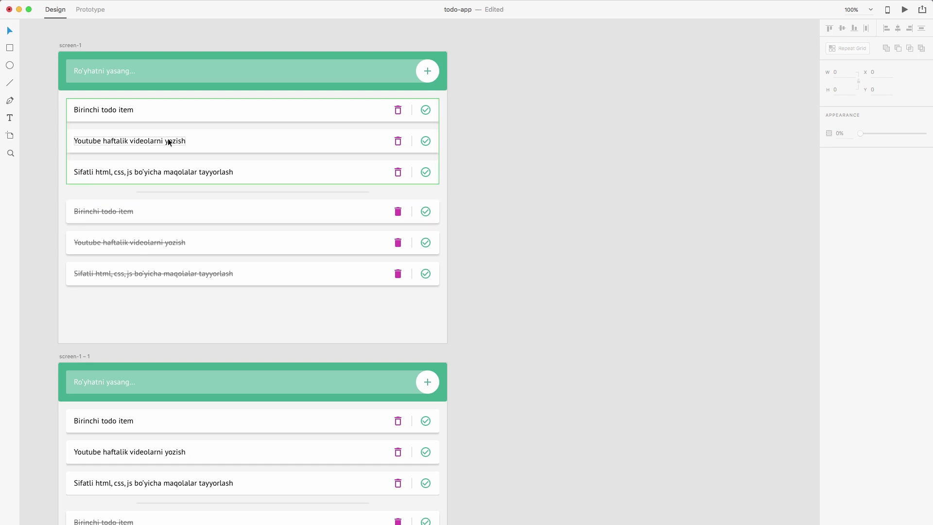
pyautogui.click(95, 104)
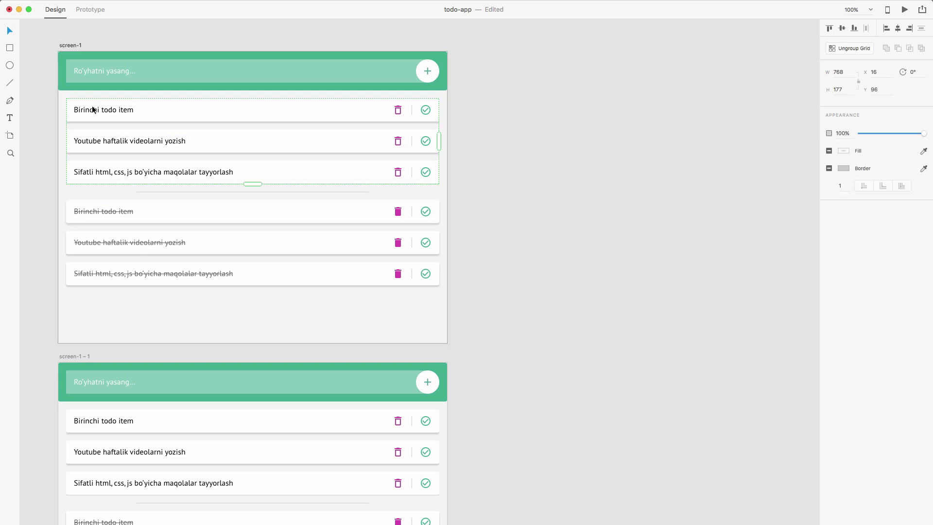
pyautogui.keyDown('shift'); pyautogui.click(199, 209); pyautogui.keyUp('shift')
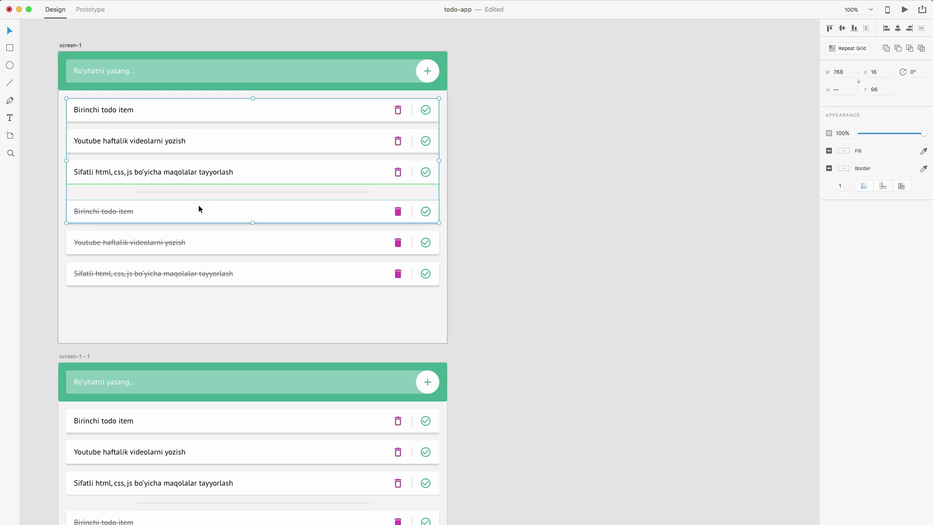
pyautogui.press('Delete')
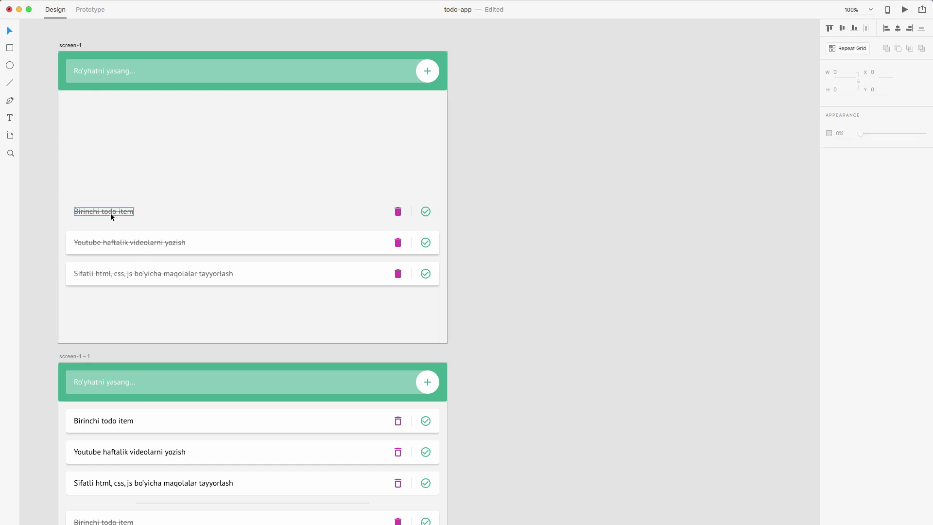
pyautogui.press('Delete')
pyautogui.moveTo(507, 317); pyautogui.dragTo(64, 184)
pyautogui.press('Delete')
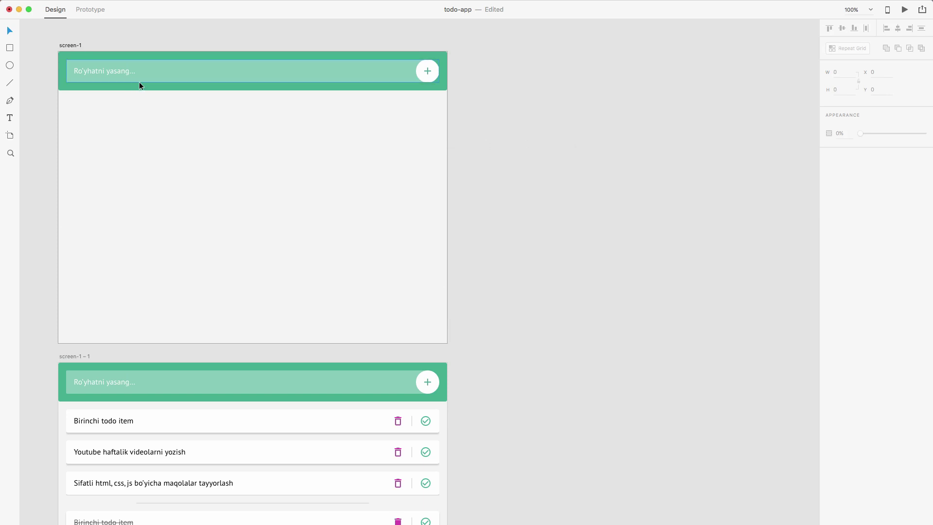
# Step: Replace the placeholder text in screen-1's input field with "Birinchi todo item"
pyautogui.click(114, 72)
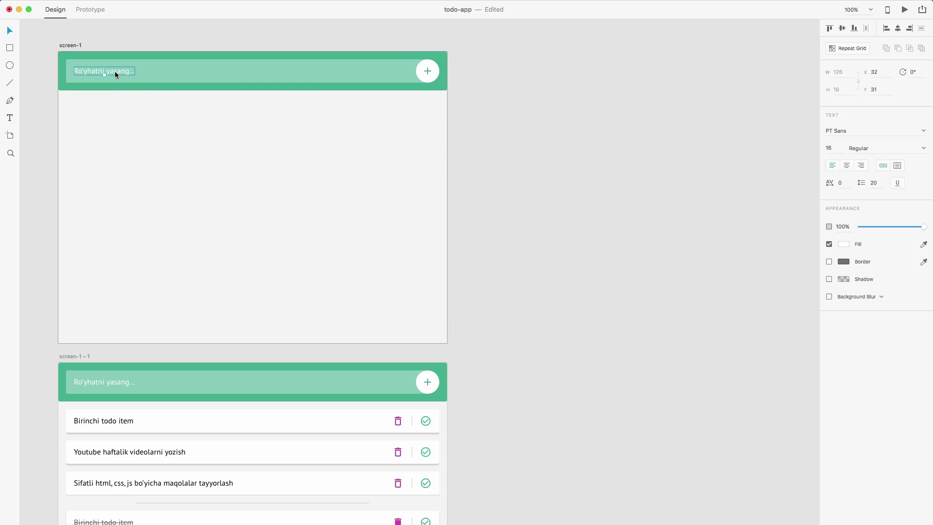
pyautogui.doubleClick(114, 71)
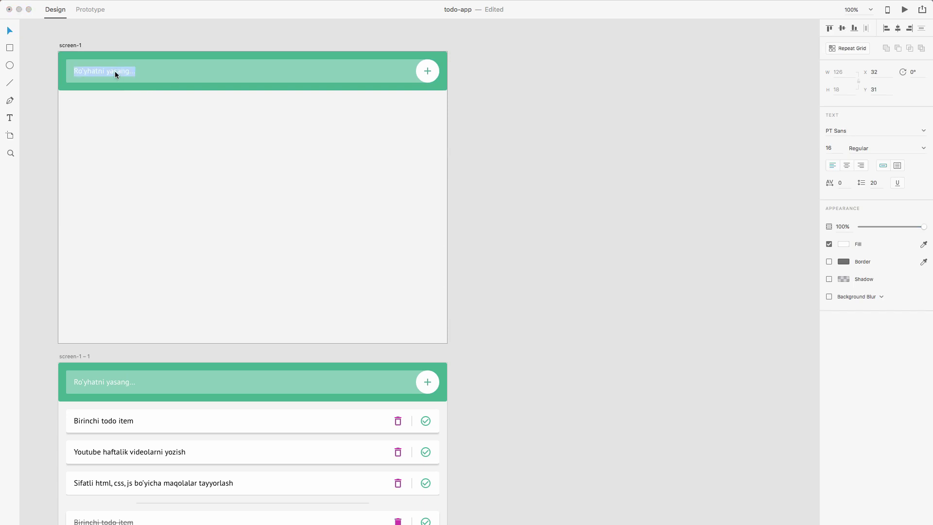
pyautogui.write('Birinchi ')
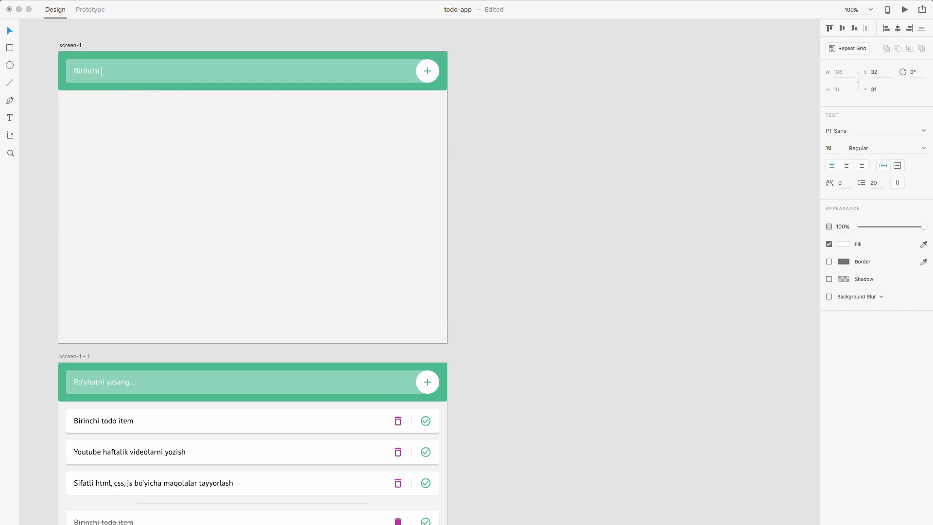
pyautogui.write('todo item')
pyautogui.press('Escape')
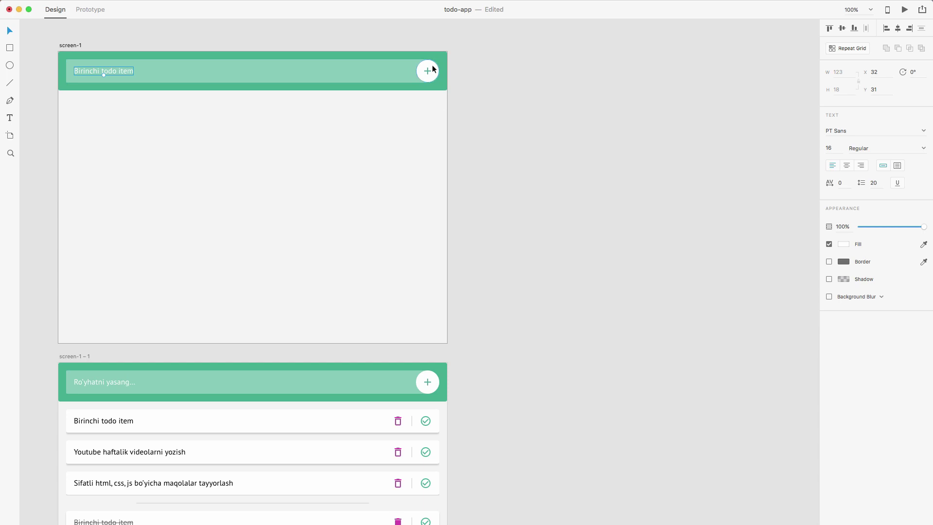
pyautogui.click(68, 45)
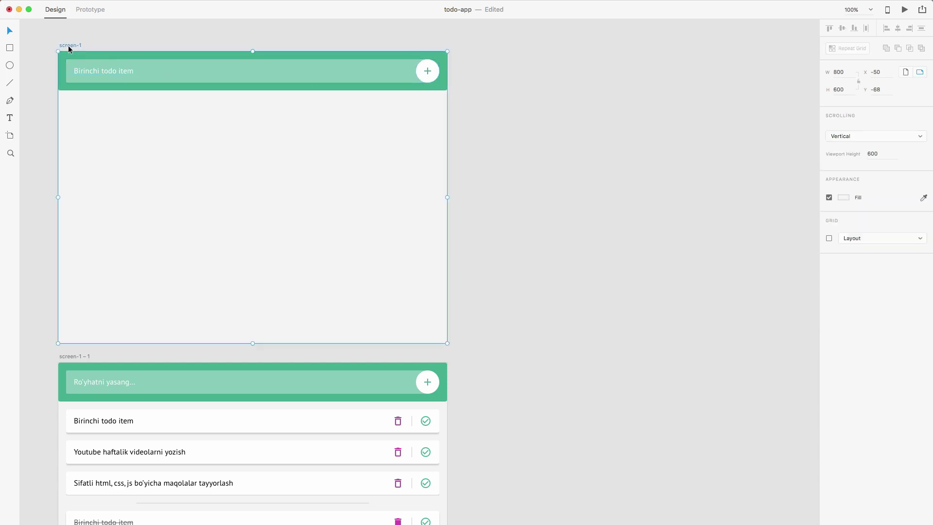
pyautogui.click(513, 329)
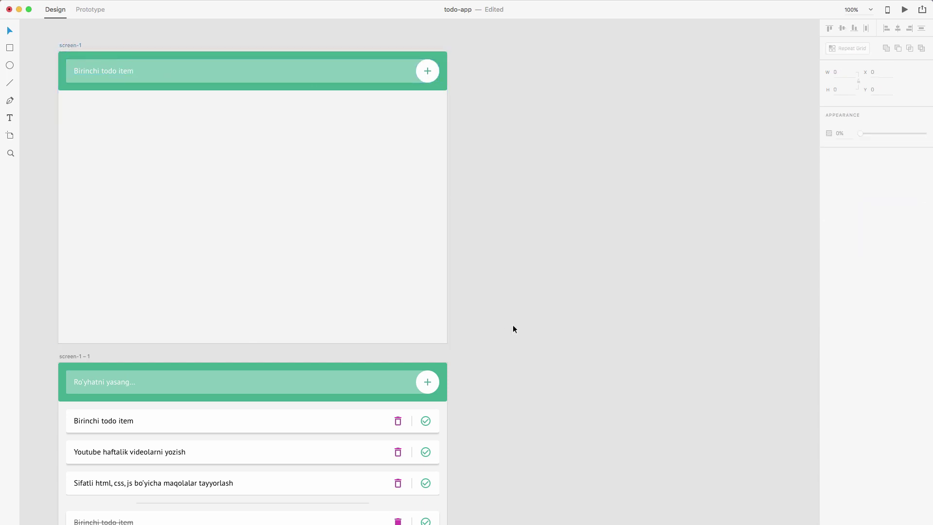
# Step: Duplicate the complete todo list artboard below screen-1 and place the copy beside screen-1, at X 790 and Y -68
pyautogui.click(81, 356)
pyautogui.press('super+d')
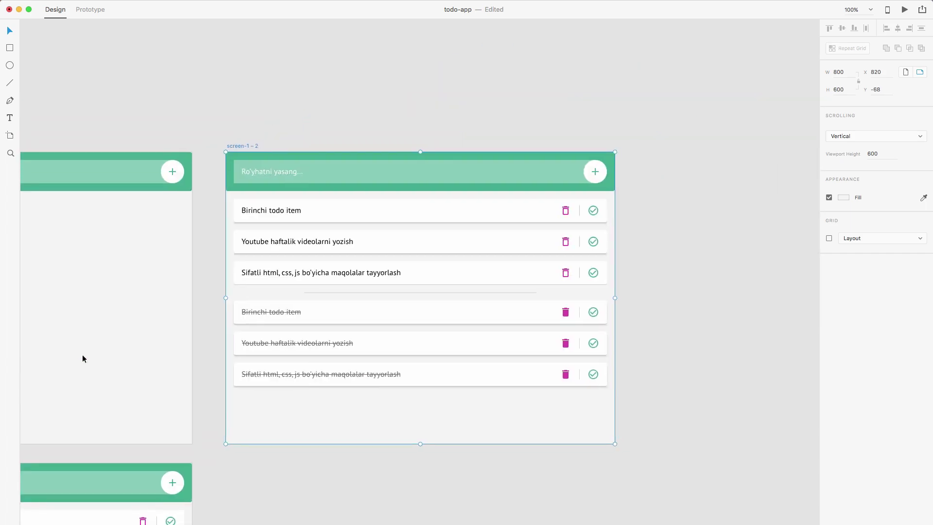
pyautogui.moveTo(287, 137); pyautogui.dragTo(552, 71)
pyautogui.moveTo(503, 88); pyautogui.dragTo(488, 89)
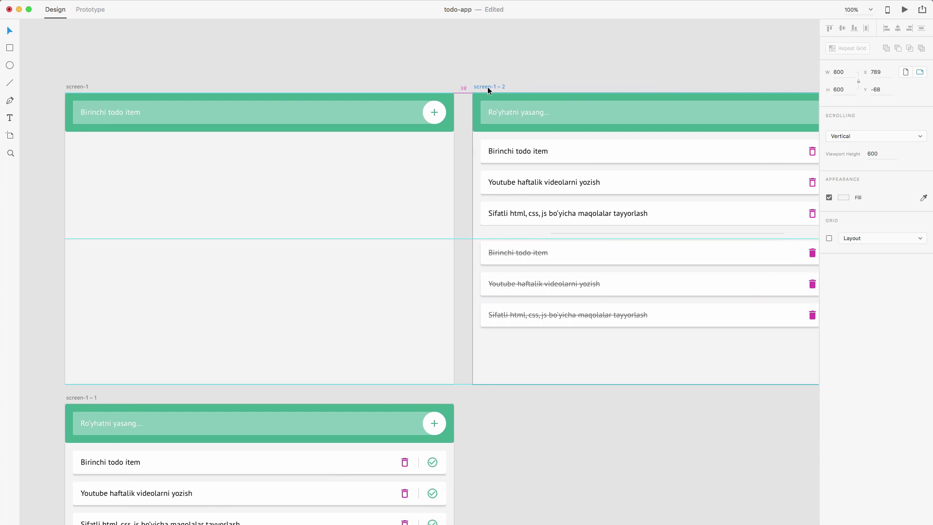
# Step: Rename the new artboard beside screen-1 as screen-2
pyautogui.doubleClick(491, 88)
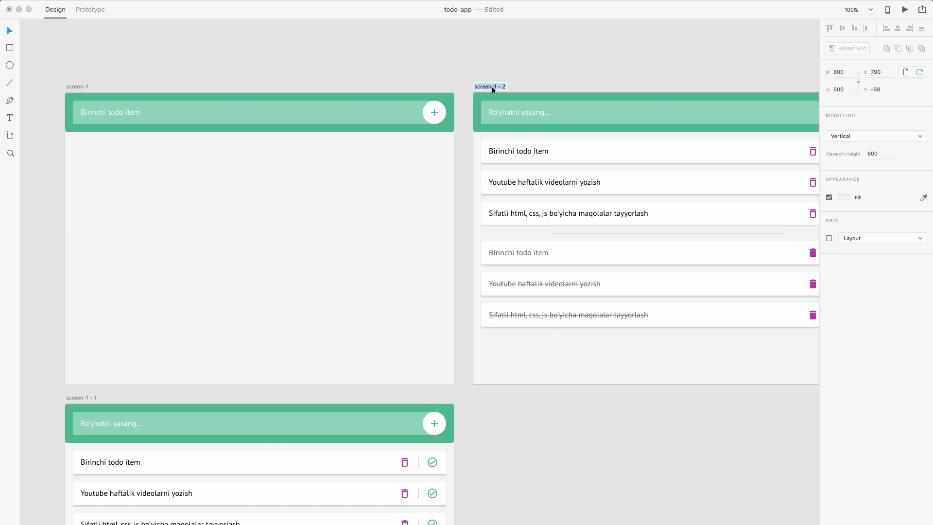
pyautogui.write('screen-2')
pyautogui.press('Return')
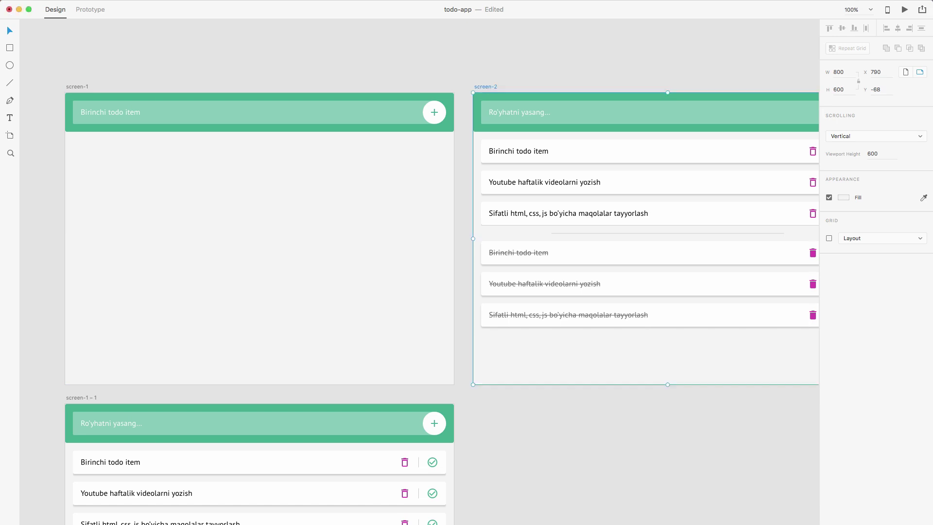
# Step: Ungroup the repeat grid of the three active todo items in the screen-2 artboard
pyautogui.hscroll(5, 544, 183)
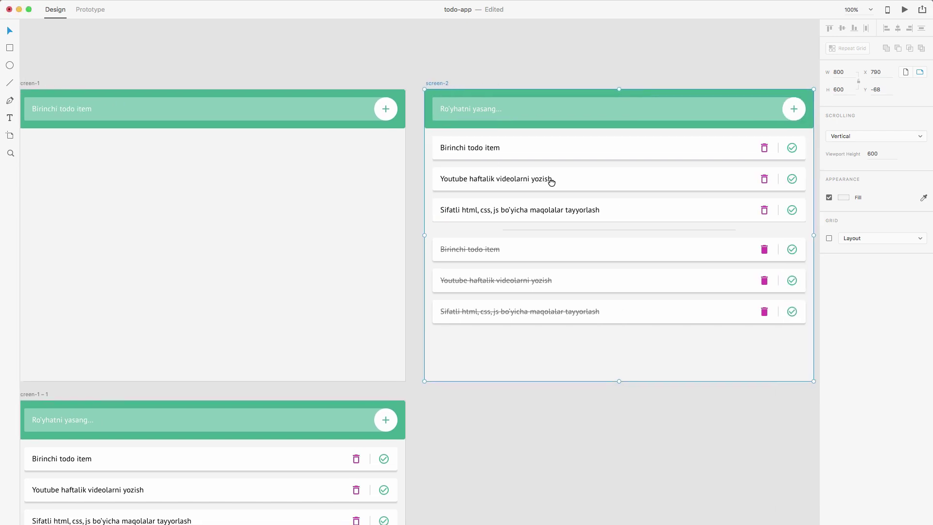
pyautogui.doubleClick(449, 108)
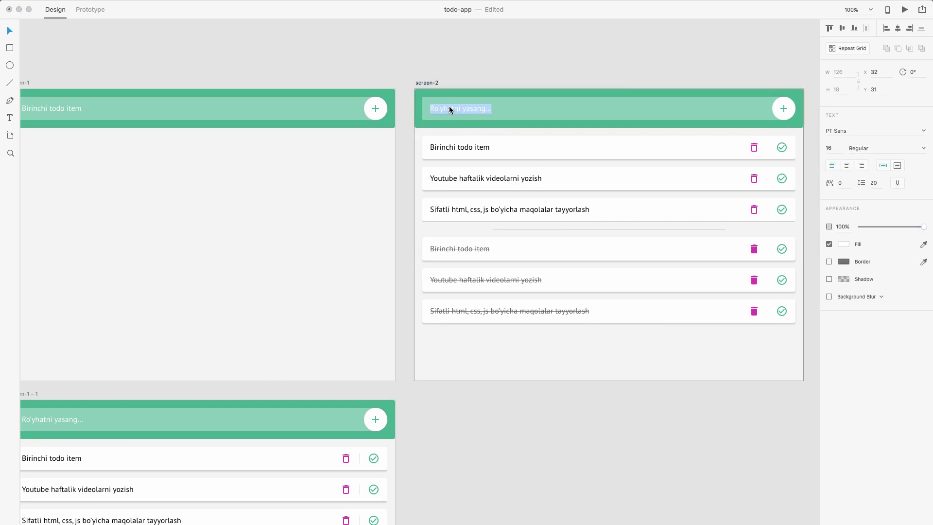
pyautogui.press('Escape')
pyautogui.click(585, 174)
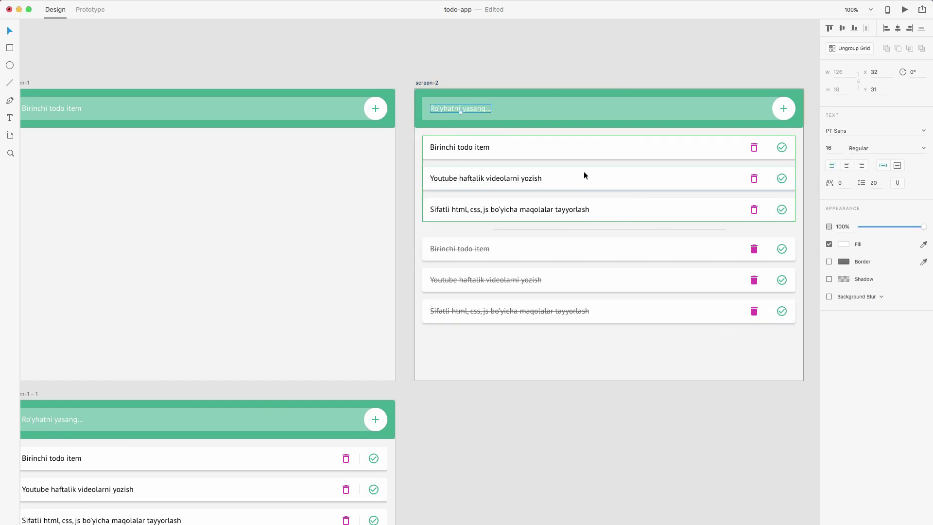
pyautogui.rightClick(584, 174)
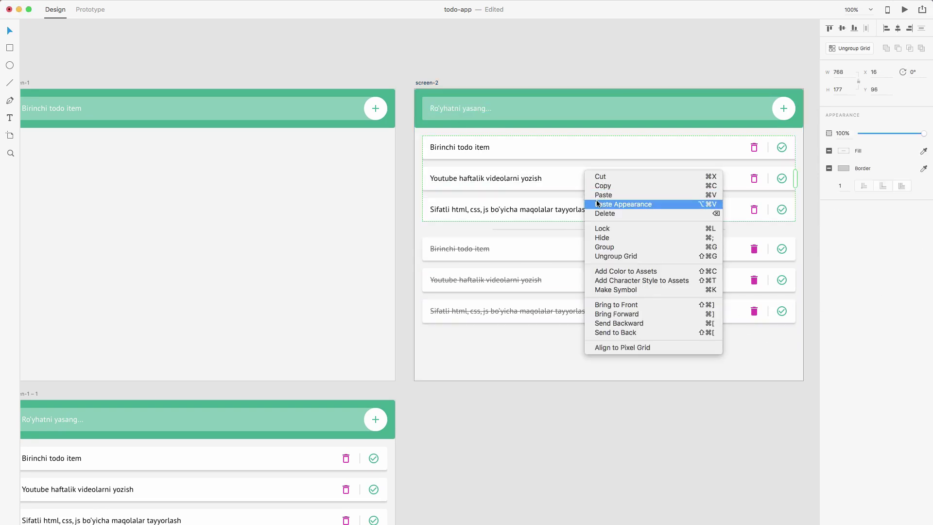
pyautogui.click(616, 256)
# Step: Delete everything below the first todo item in screen-2, including the divider and the completed items
pyautogui.click(410, 208)
pyautogui.click(458, 184)
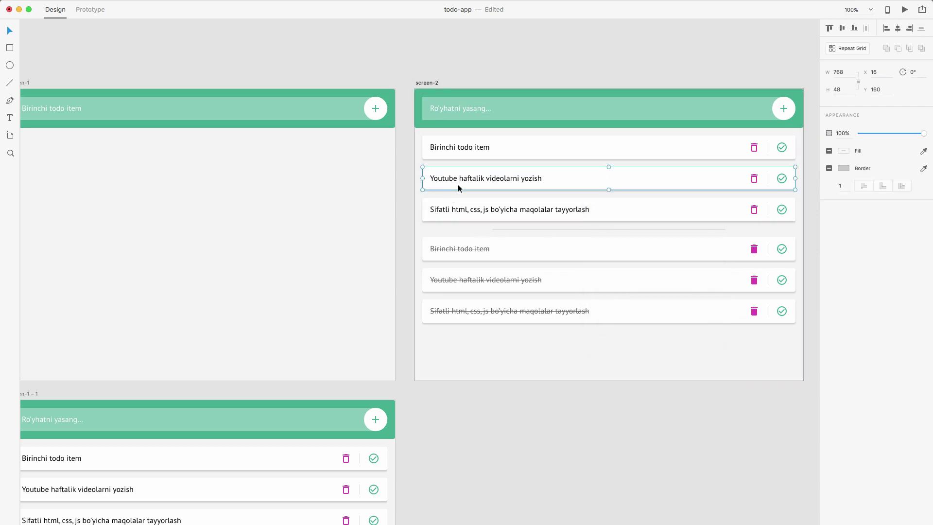
pyautogui.moveTo(809, 340); pyautogui.dragTo(422, 167)
pyautogui.press('Delete')
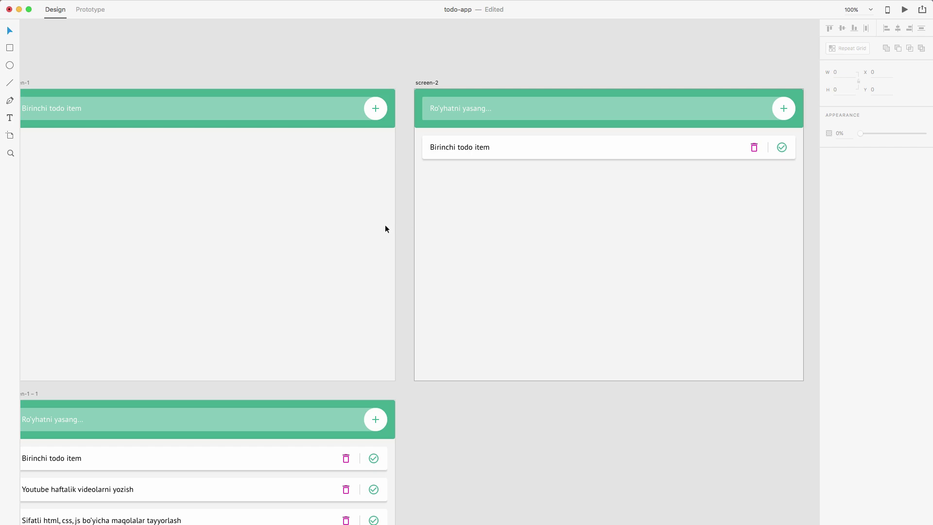
# Step: Replace the placeholder text in screen-2's input field with "Youtube haftalik videolarni yozish"
pyautogui.hscroll(-5, 385, 227)
pyautogui.doubleClick(169, 106)
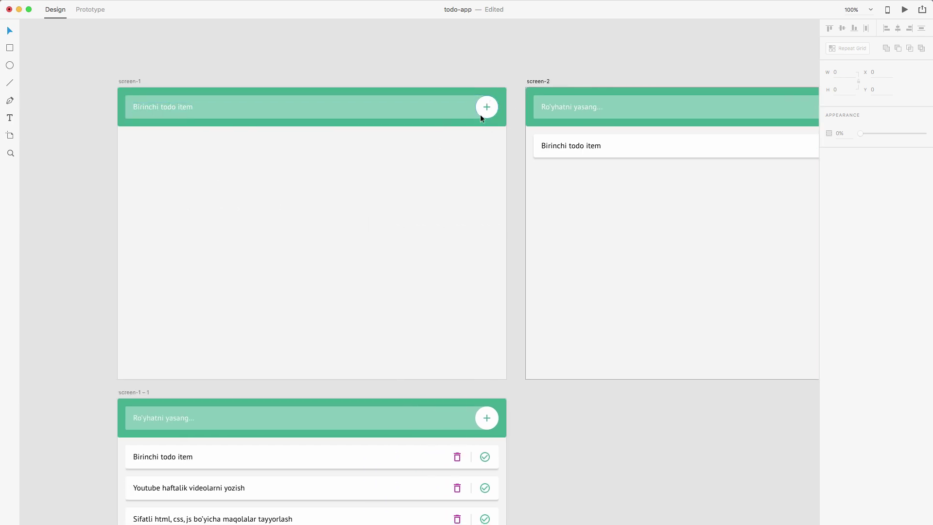
pyautogui.moveTo(620, 170); pyautogui.dragTo(418, 162)
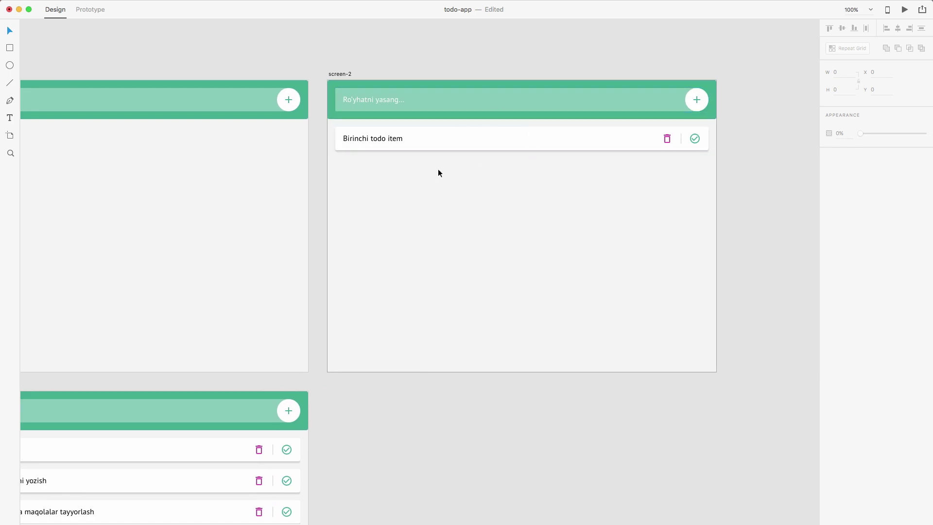
pyautogui.moveTo(232, 285); pyautogui.dragTo(348, 273)
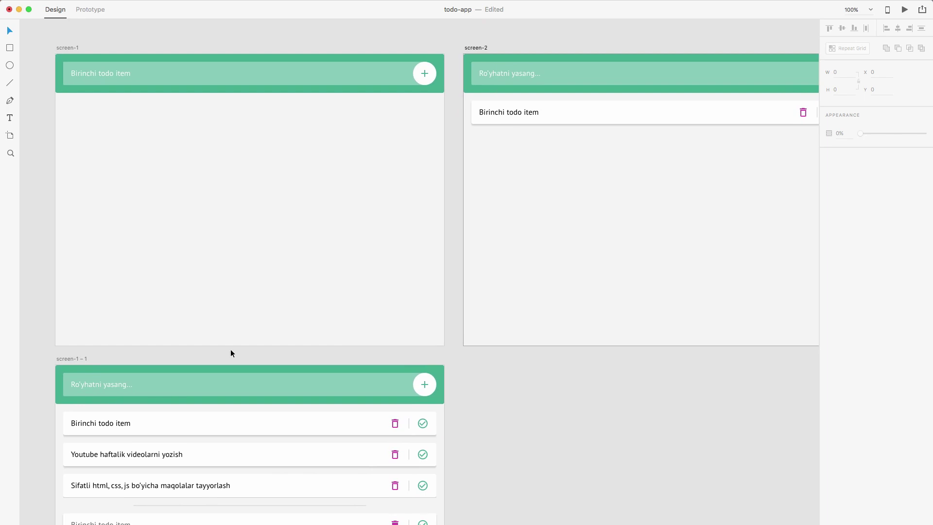
pyautogui.doubleClick(502, 74)
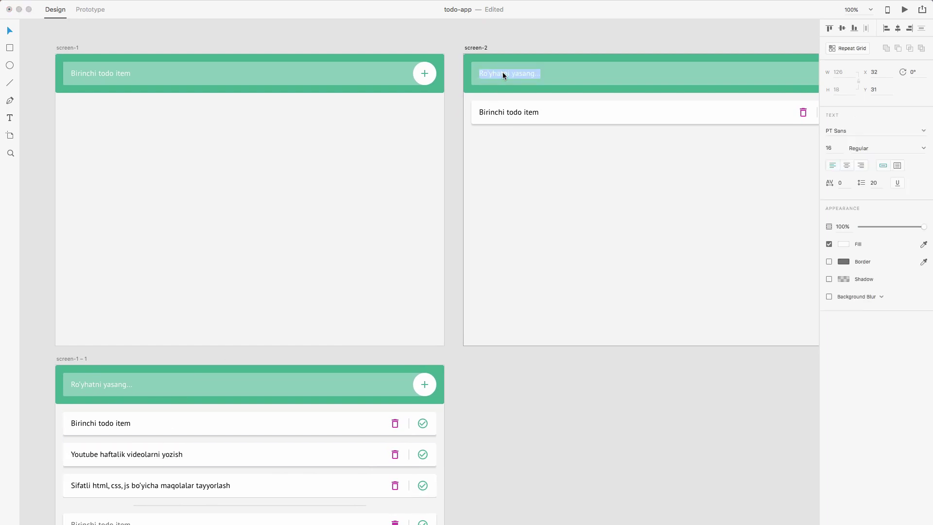
pyautogui.write('Youtube ')
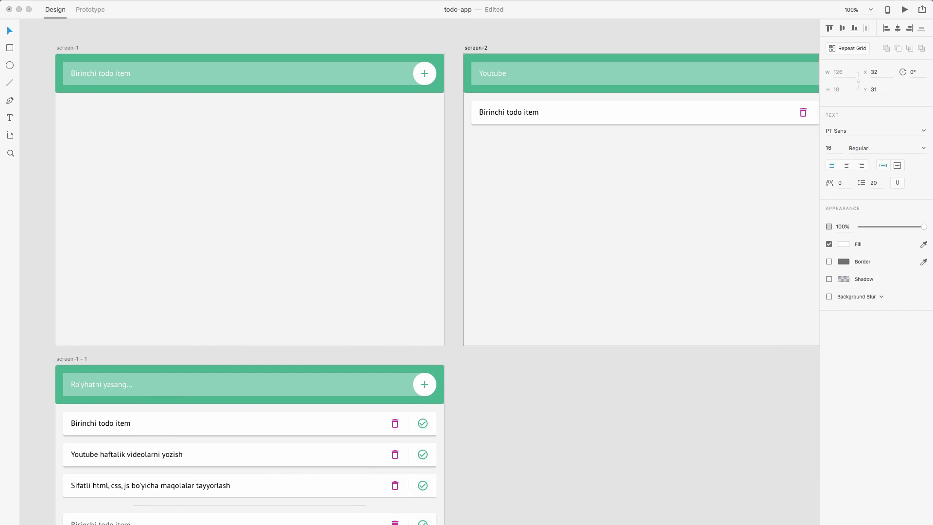
pyautogui.write('haftalik videolarni yozish')
pyautogui.click(620, 387)
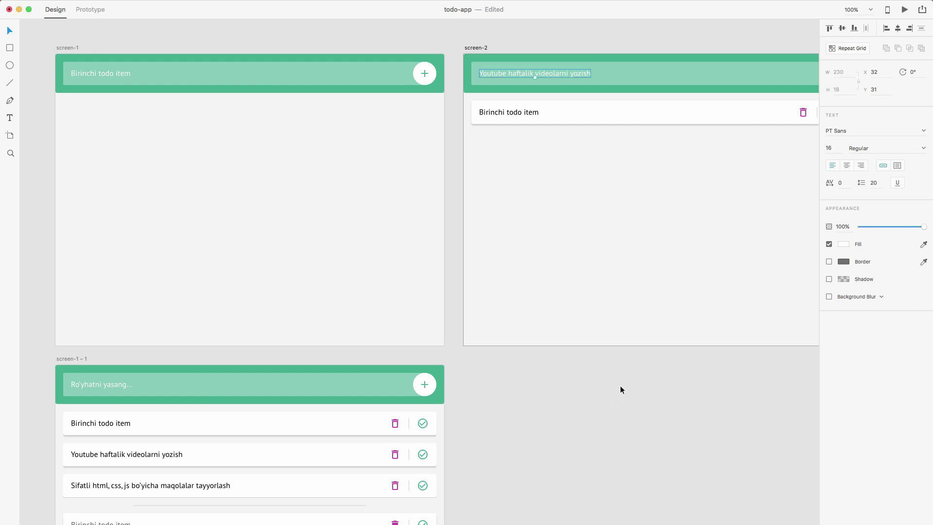
# Step: Duplicate the complete todo list artboard below screen-1 and place the copy beside screen-2, at X 1630 and Y -60
pyautogui.moveTo(676, 225); pyautogui.dragTo(377, 225)
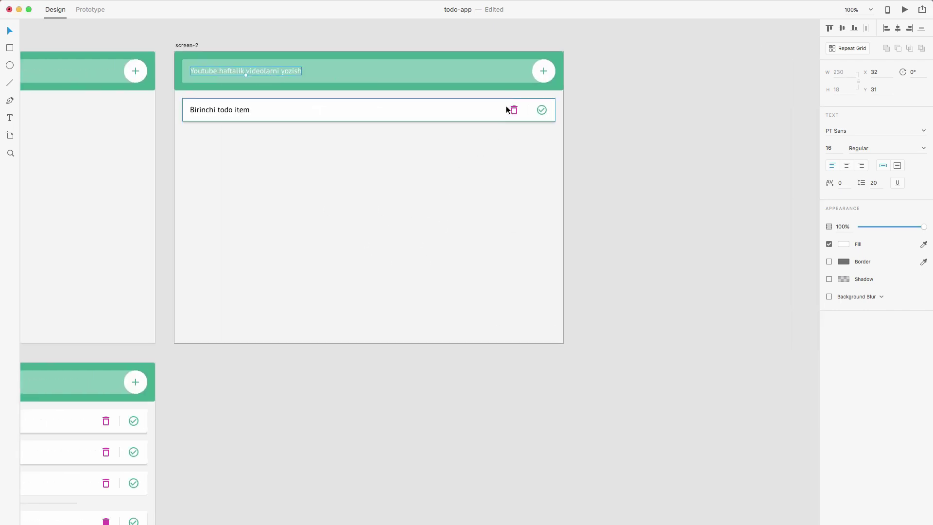
pyautogui.moveTo(202, 283); pyautogui.dragTo(525, 183)
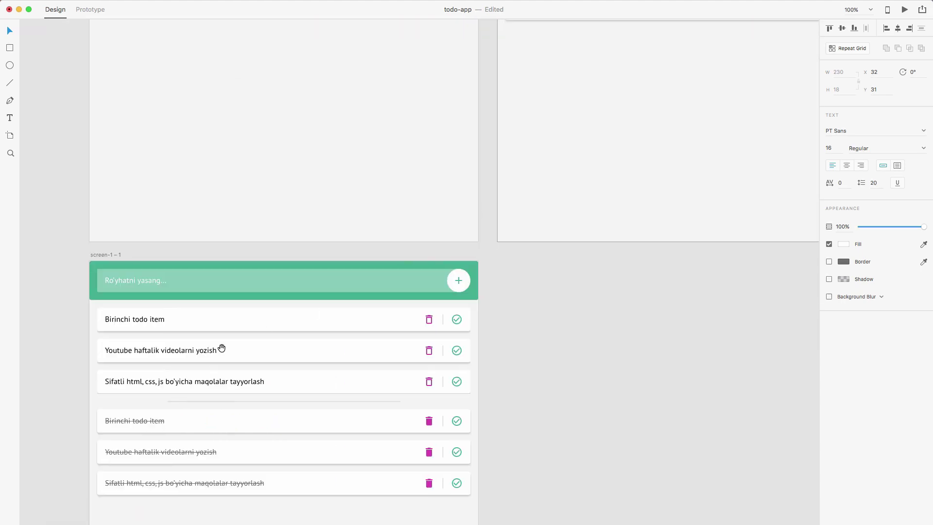
pyautogui.click(106, 255)
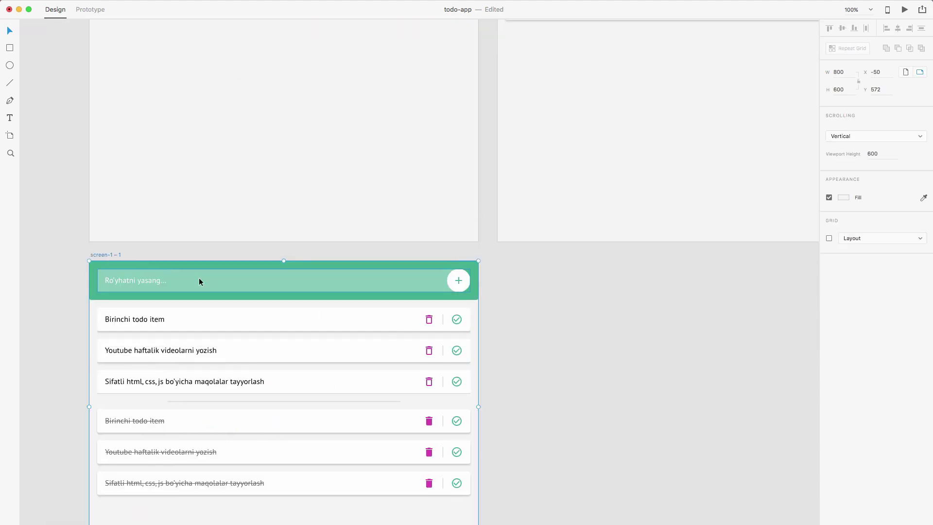
pyautogui.press('super+d')
pyautogui.scroll(5, 269, 162)
pyautogui.hscroll(3, 268, 163)
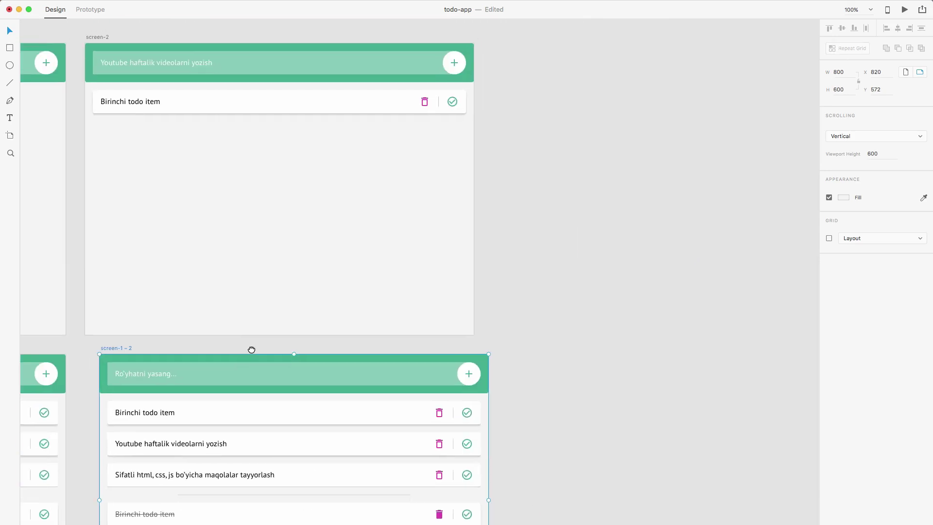
pyautogui.moveTo(116, 349); pyautogui.dragTo(511, 43)
# Step: Rename the new artboard beside screen-2 as screen-3
pyautogui.doubleClick(510, 43)
pyautogui.write('s')
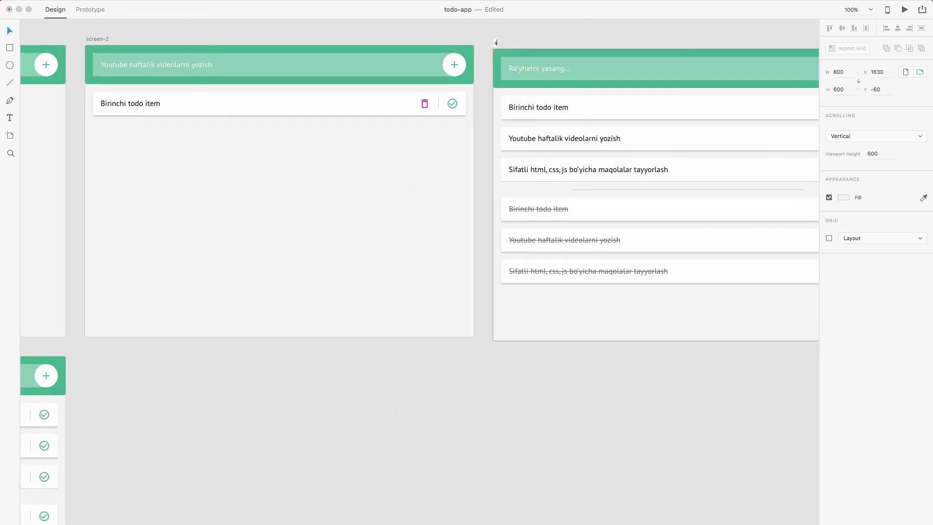
pyautogui.write('creen-3')
pyautogui.press('Return')
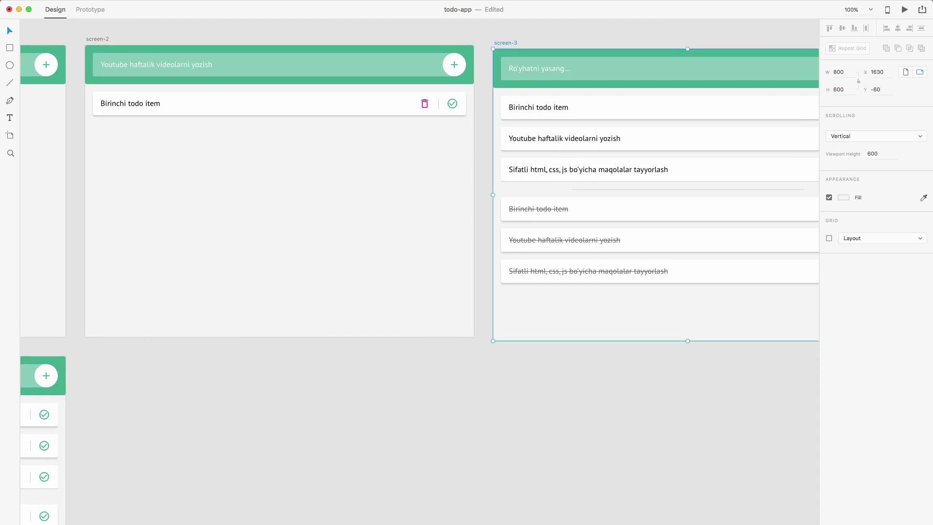
# Step: Ungroup screen-3's active todo grid and delete everything below its second item
pyautogui.moveTo(604, 195); pyautogui.dragTo(421, 197)
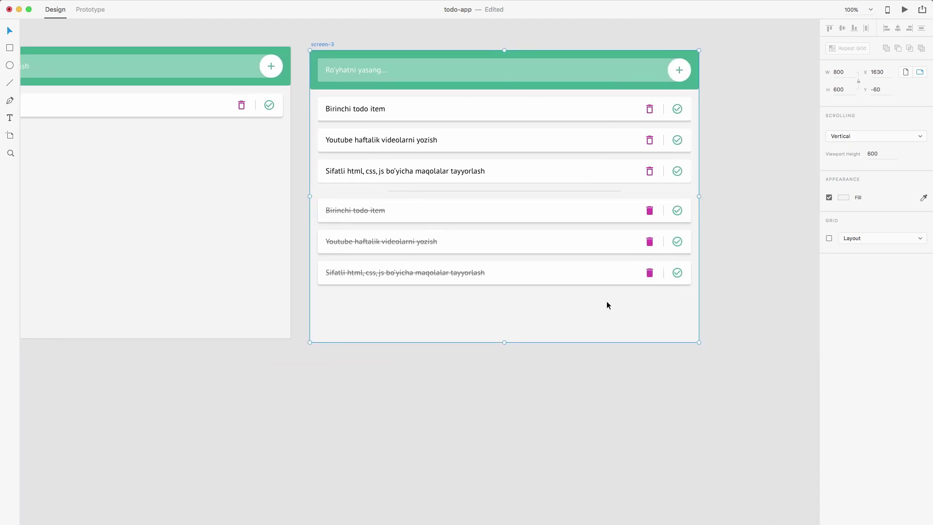
pyautogui.click(610, 170)
pyautogui.rightClick(610, 170)
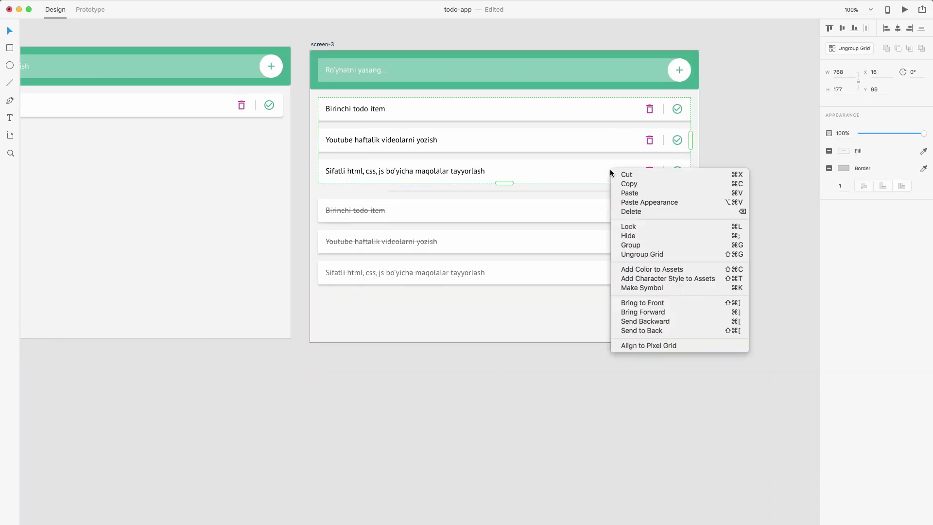
pyautogui.click(641, 254)
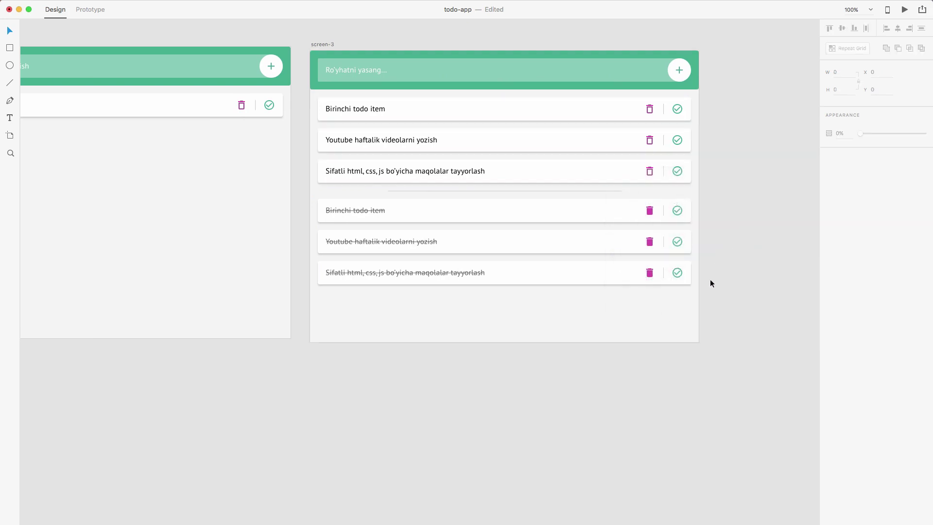
pyautogui.moveTo(710, 291); pyautogui.dragTo(305, 159)
pyautogui.press('Delete')
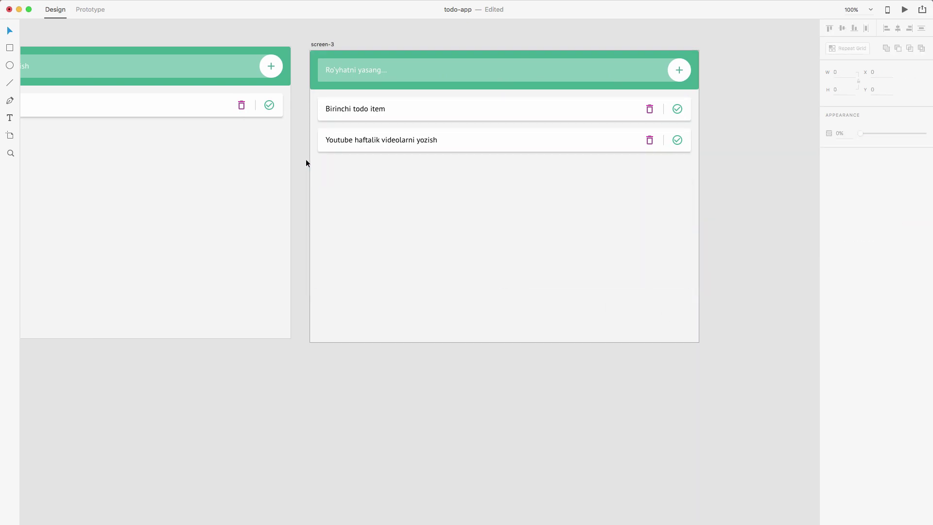
# Step: Copy the text "Sifatli html, css, js bo'yicha maqolalar tayyorlash" from the third active item of the complete list artboard below screen-1
pyautogui.moveTo(348, 219); pyautogui.dragTo(591, 212)
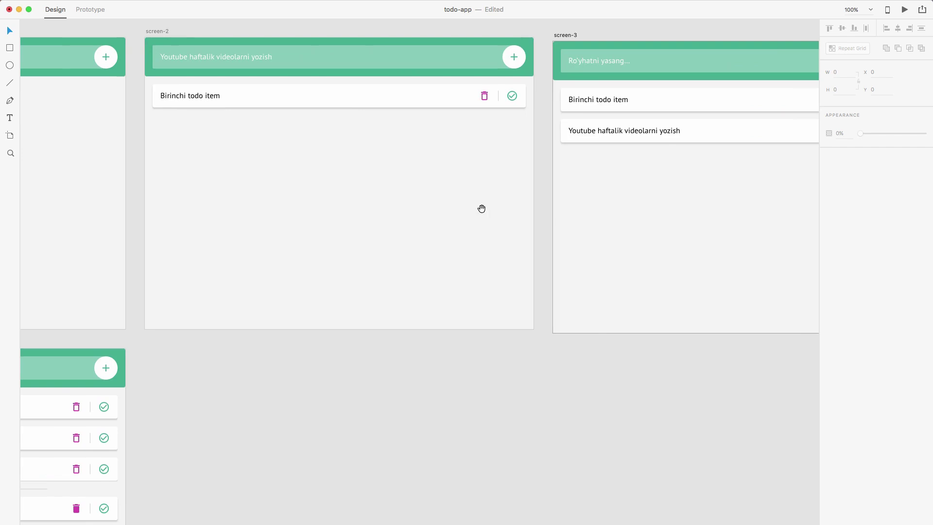
pyautogui.moveTo(481, 208); pyautogui.dragTo(621, 200)
pyautogui.moveTo(146, 377); pyautogui.dragTo(351, 329)
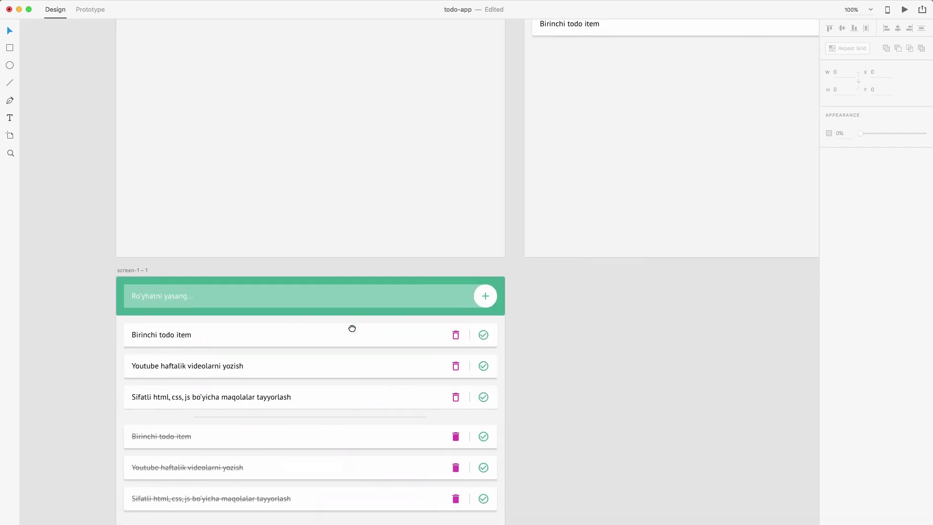
pyautogui.hscroll(1, 179, 400)
pyautogui.click(179, 400)
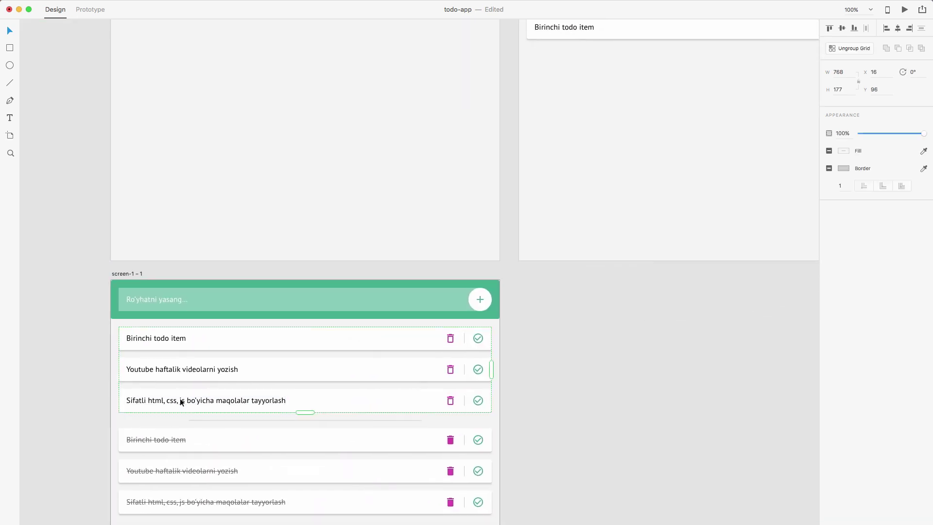
pyautogui.doubleClick(180, 400)
pyautogui.doubleClick(182, 400)
pyautogui.press('super+c')
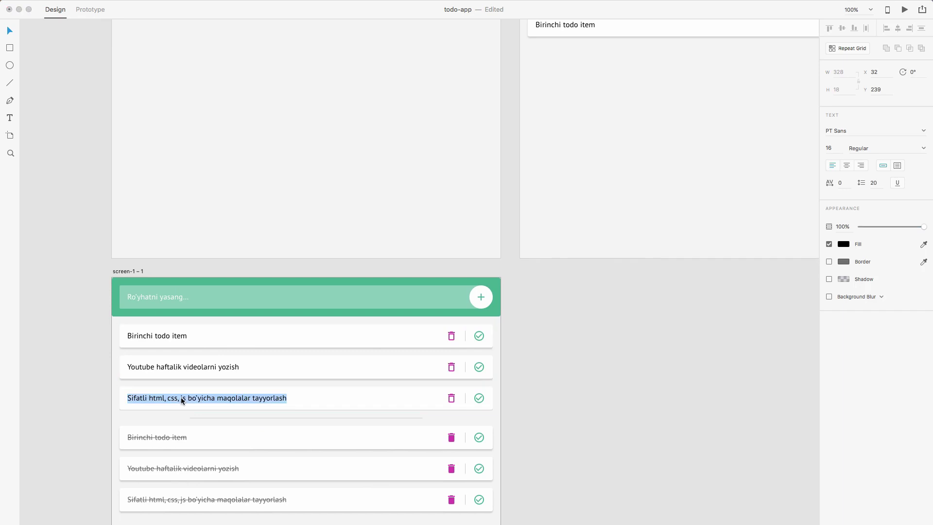
pyautogui.press('Escape')
# Step: Replace the placeholder text in screen-3's input field with the copied text "Sifatli html, css, js bo'yicha maqolalar tayyorlash"
pyautogui.moveTo(710, 321); pyautogui.dragTo(136, 493)
pyautogui.scroll(-3, 222, 352)
pyautogui.hscroll(3, 222, 352)
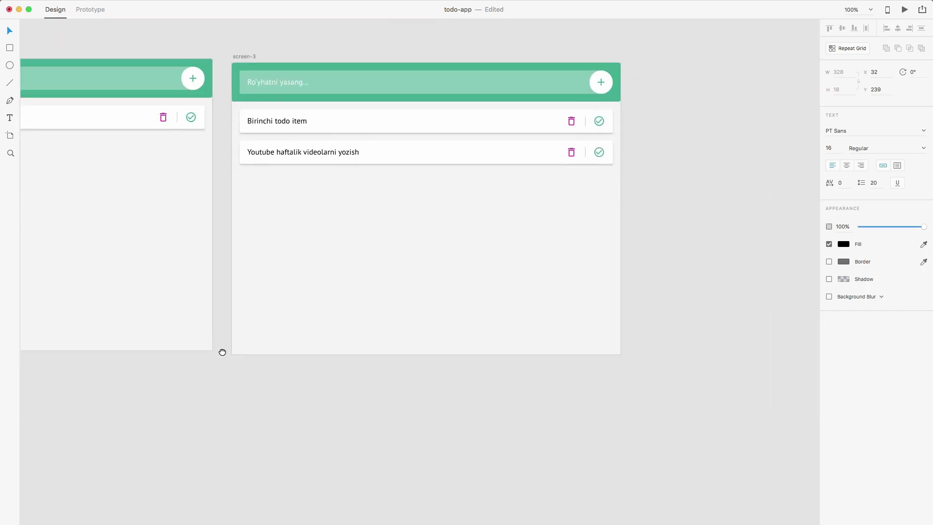
pyautogui.doubleClick(286, 83)
pyautogui.doubleClick(271, 83)
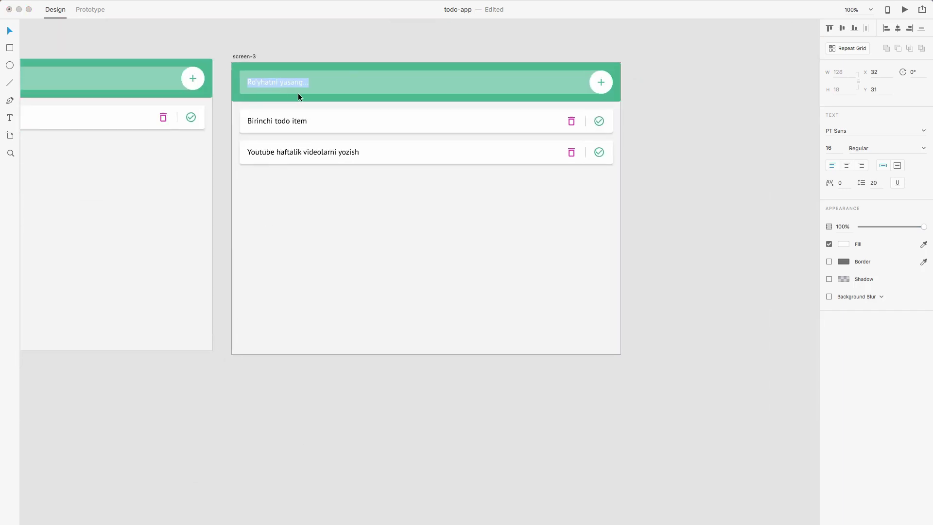
pyautogui.press('super+v')
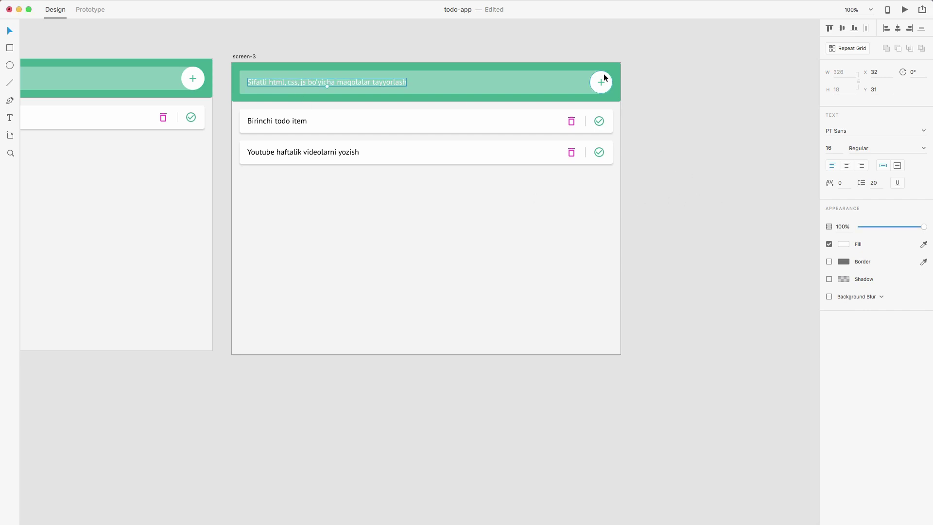
# Step: Move the screen-3 artboard level with screen-2, at Y -68
pyautogui.moveTo(404, 402); pyautogui.dragTo(581, 273)
pyautogui.moveTo(271, 348); pyautogui.dragTo(283, 473)
pyautogui.moveTo(512, 117); pyautogui.dragTo(424, 173)
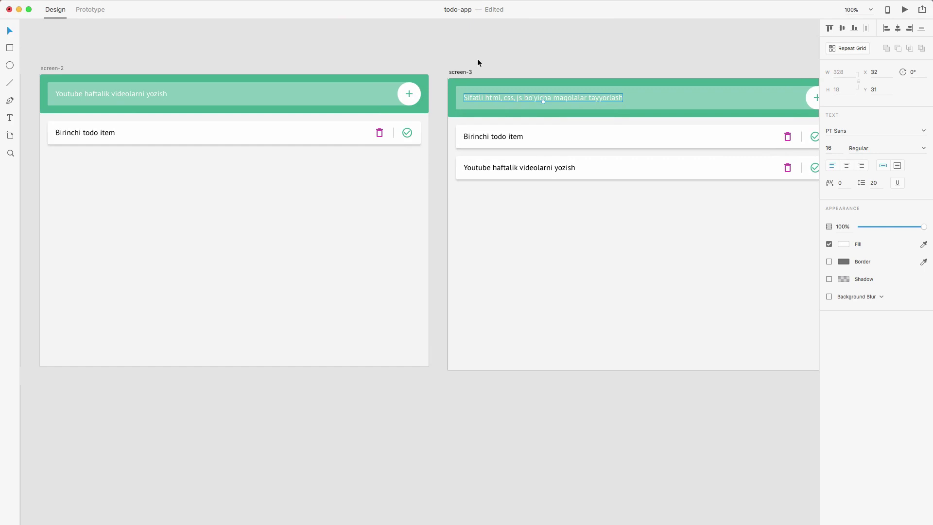
pyautogui.click(466, 71)
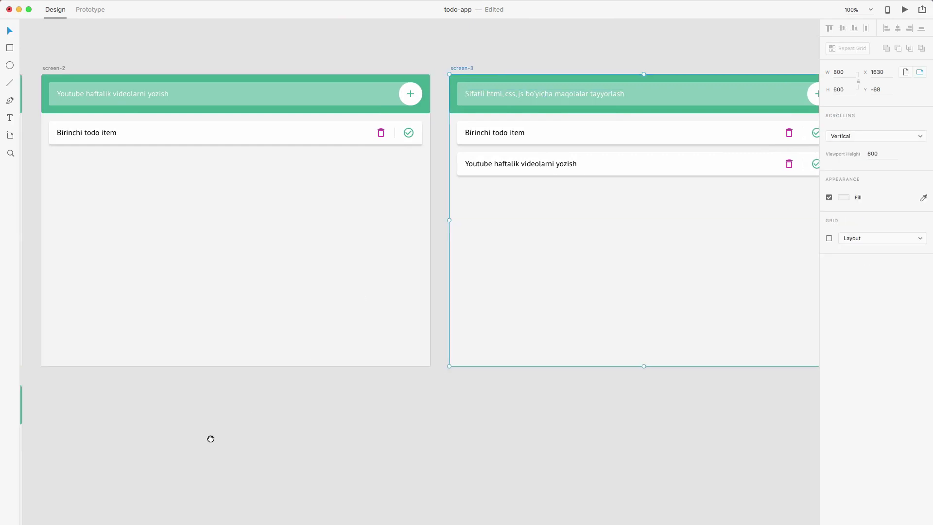
# Step: Duplicate the complete todo list artboard below screen-1 and place the copy beside screen-3, at X 2470 and Y -68
pyautogui.moveTo(208, 439); pyautogui.dragTo(214, 216)
pyautogui.click(63, 154)
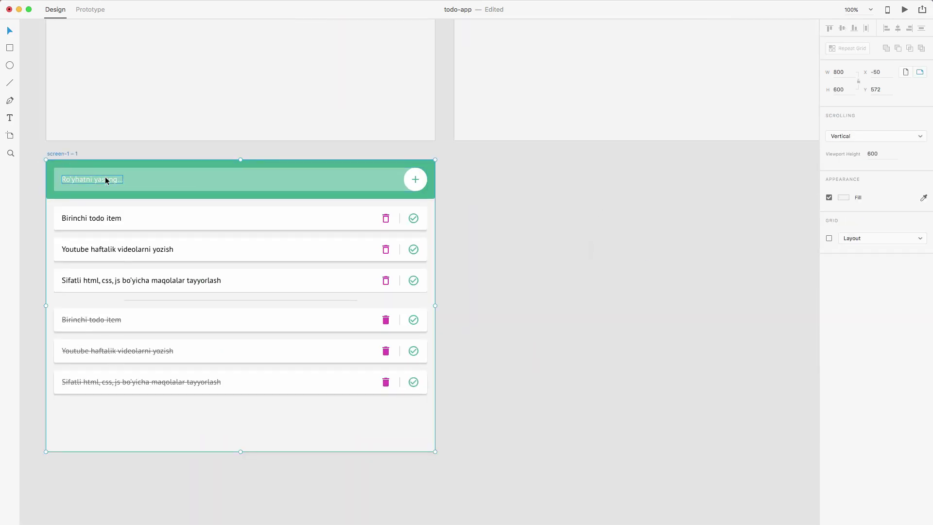
pyautogui.press('super+d')
pyautogui.hscroll(5, 194, 187)
pyautogui.moveTo(238, 150); pyautogui.dragTo(699, 161)
pyautogui.press('super+minus')
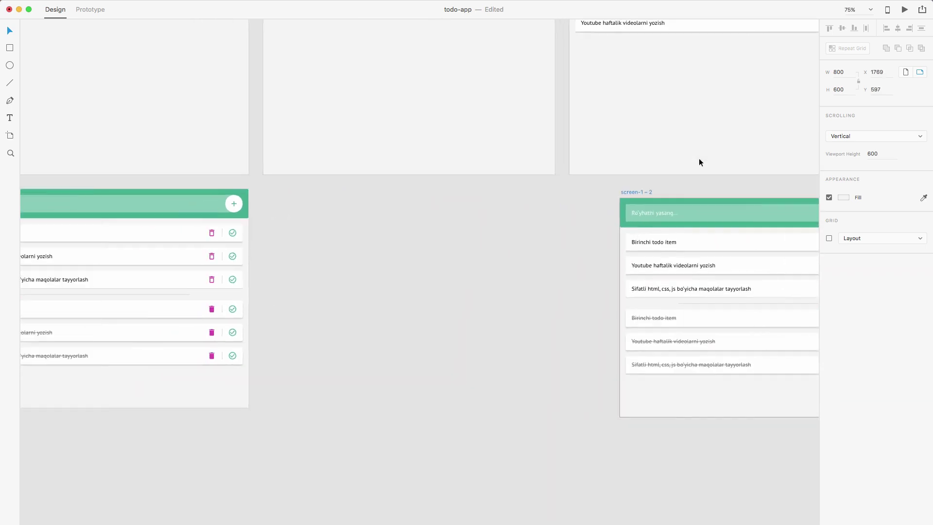
pyautogui.hscroll(5, 531, 192)
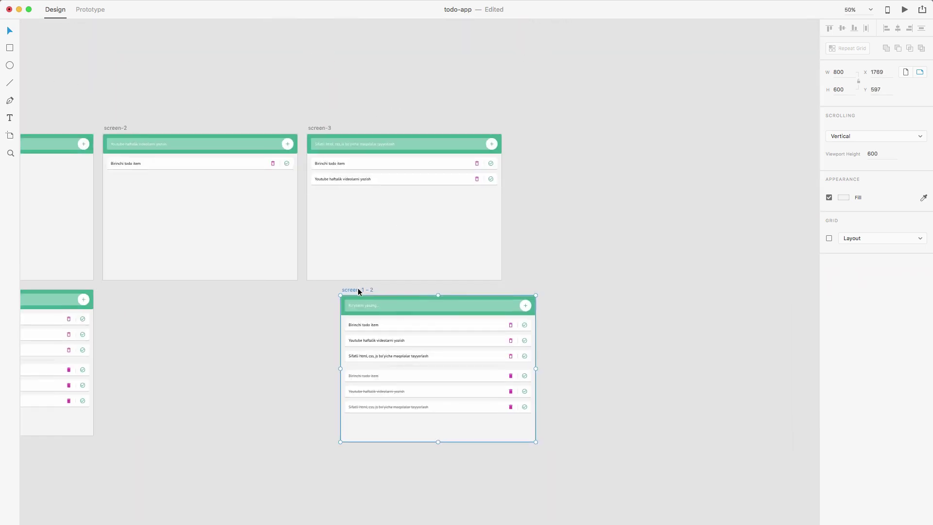
pyautogui.moveTo(358, 289); pyautogui.dragTo(524, 128)
# Step: Rename the duplicated artboard beside screen-3 as "screen-4"
pyautogui.doubleClick(523, 127)
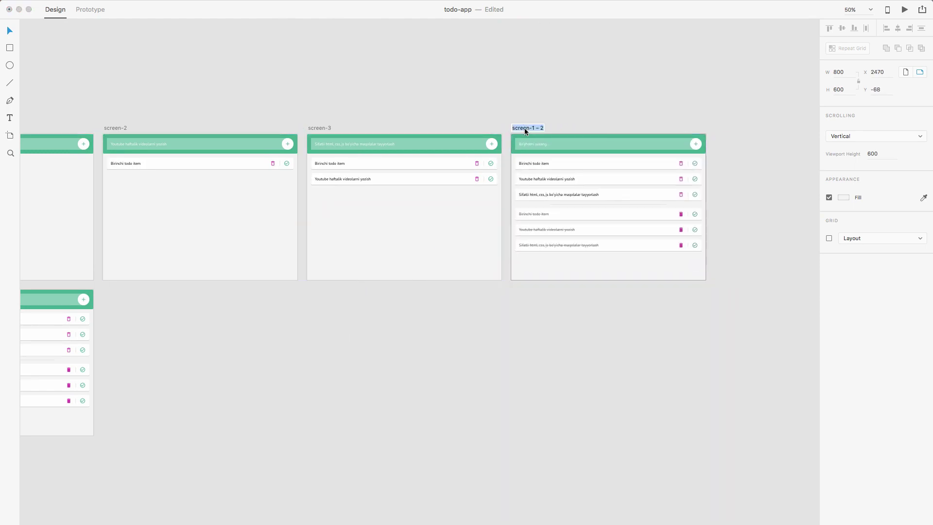
pyautogui.write('screen-4')
pyautogui.press('Return')
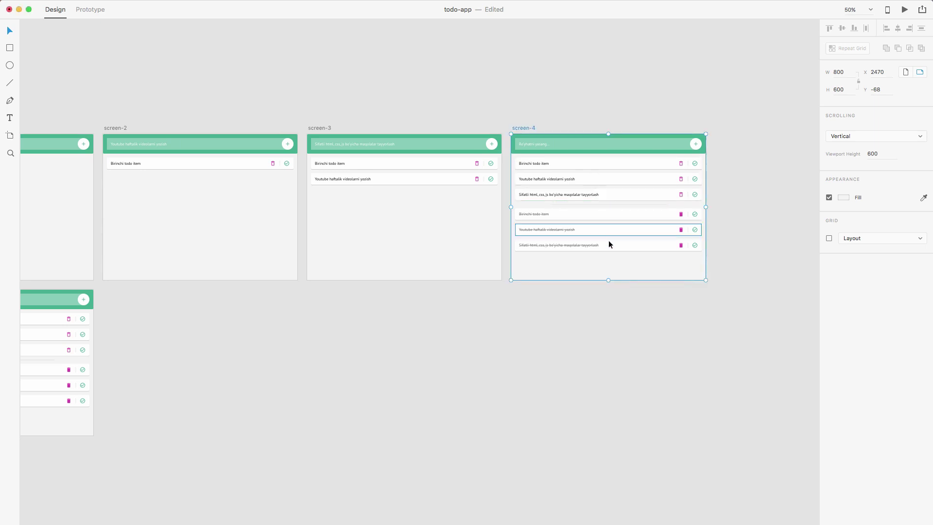
# Step: Delete the divider line and all three struck-through completed items from the screen-4 artboard
pyautogui.click(722, 270)
pyautogui.moveTo(723, 270); pyautogui.dragTo(537, 202)
pyautogui.press('Delete')
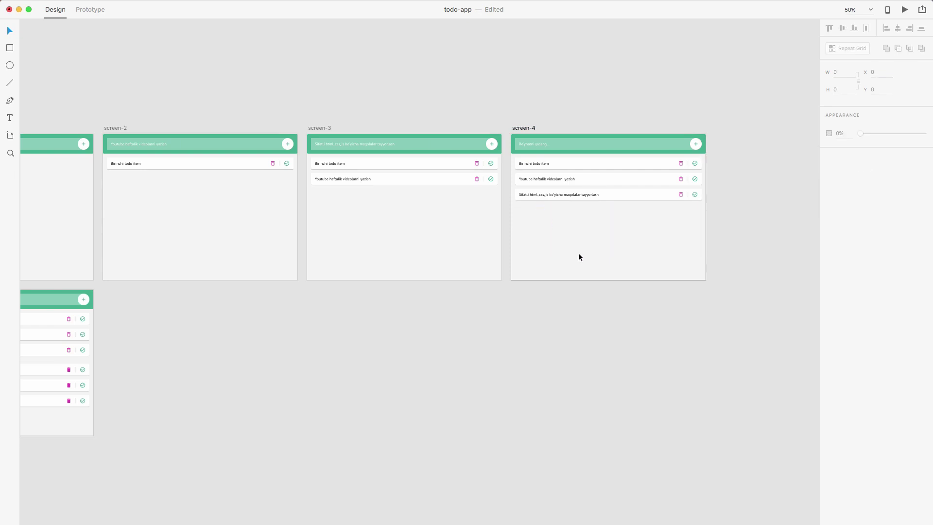
# Step: Duplicate the complete todo list artboard below screen-1 and place the copy beside screen-4, at X 3310 and Y -68
pyautogui.press('super+1')
pyautogui.hscroll(5, 578, 252)
pyautogui.scroll(4, 578, 252)
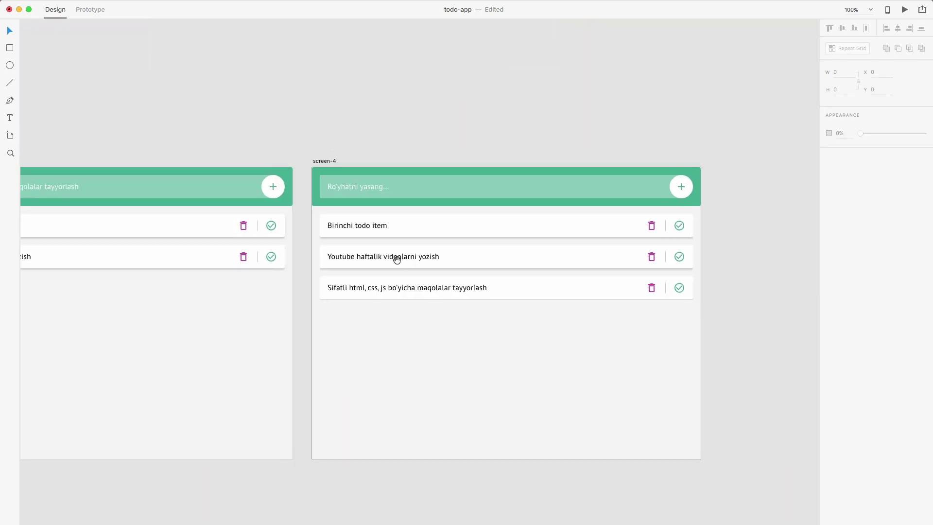
pyautogui.press('z')
pyautogui.hscroll(-4, 365, 246)
pyautogui.scroll(-2, 364, 246)
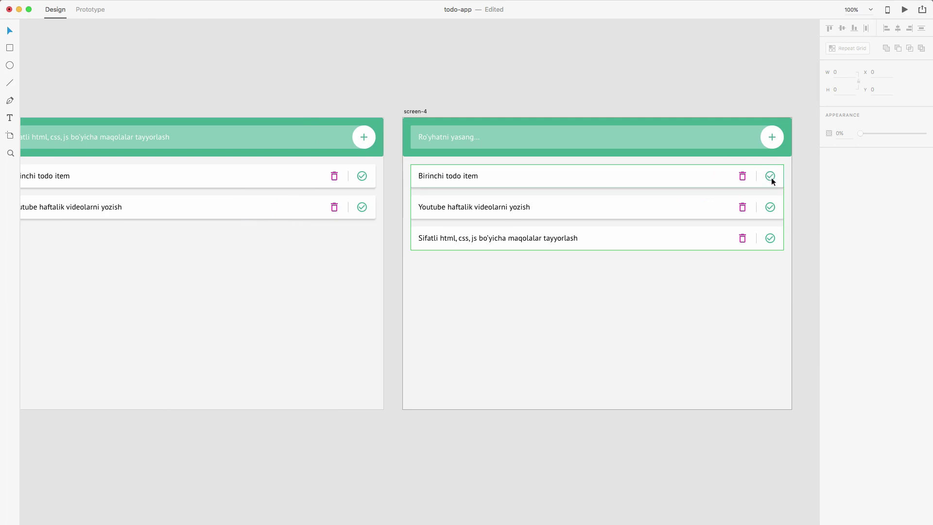
pyautogui.hscroll(-2, 359, 310)
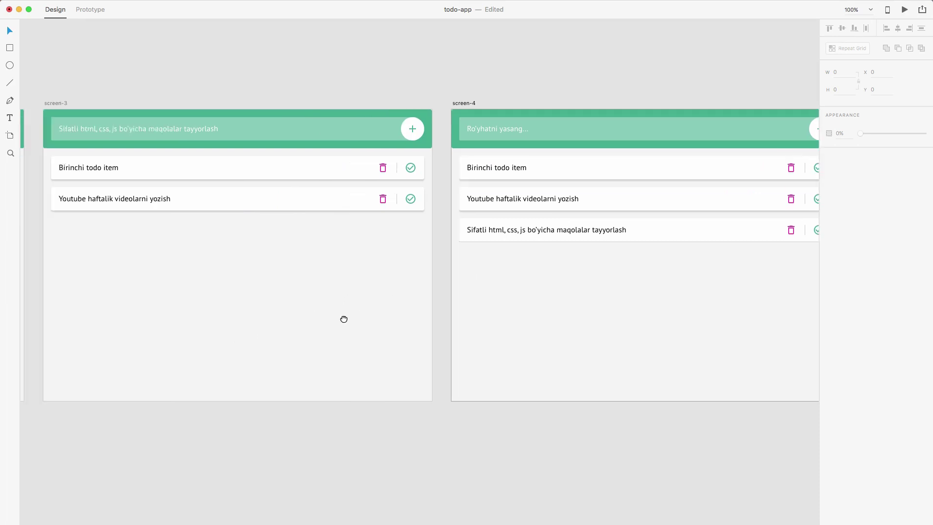
pyautogui.scroll(-5, 344, 319)
pyautogui.moveTo(394, 258); pyautogui.dragTo(621, 269)
pyautogui.press('super+minus')
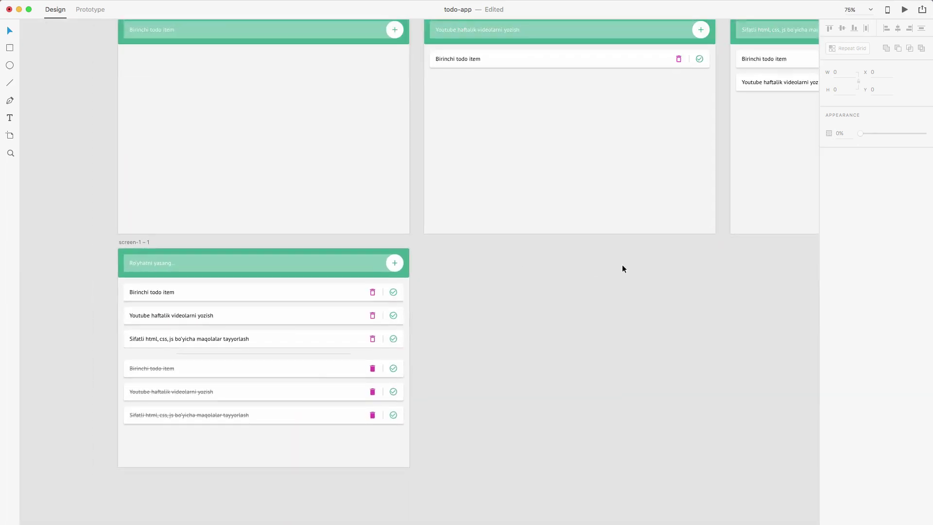
pyautogui.click(221, 259)
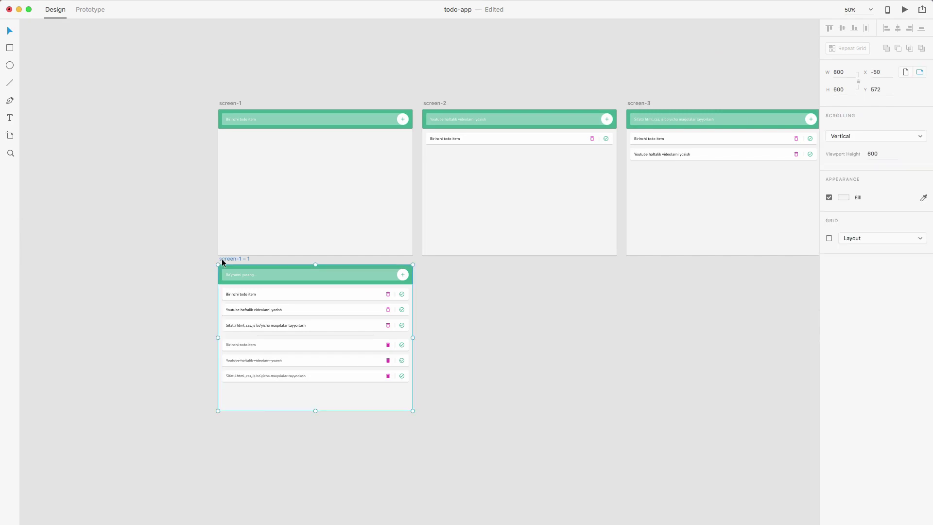
pyautogui.press('super+d')
pyautogui.hscroll(6, 525, 281)
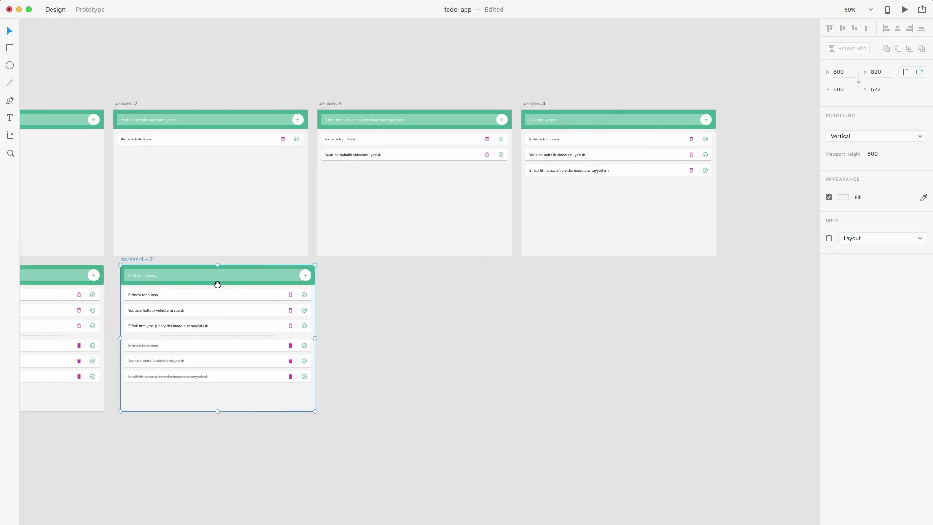
pyautogui.moveTo(139, 258); pyautogui.dragTo(742, 104)
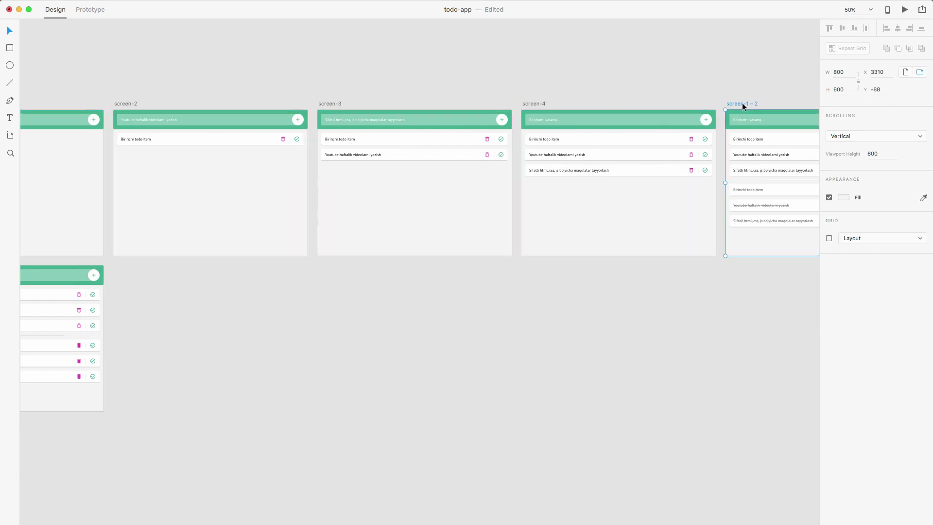
# Step: Rename the new artboard beside screen-4 as "screen-5"
pyautogui.doubleClick(742, 103)
pyautogui.write('screen')
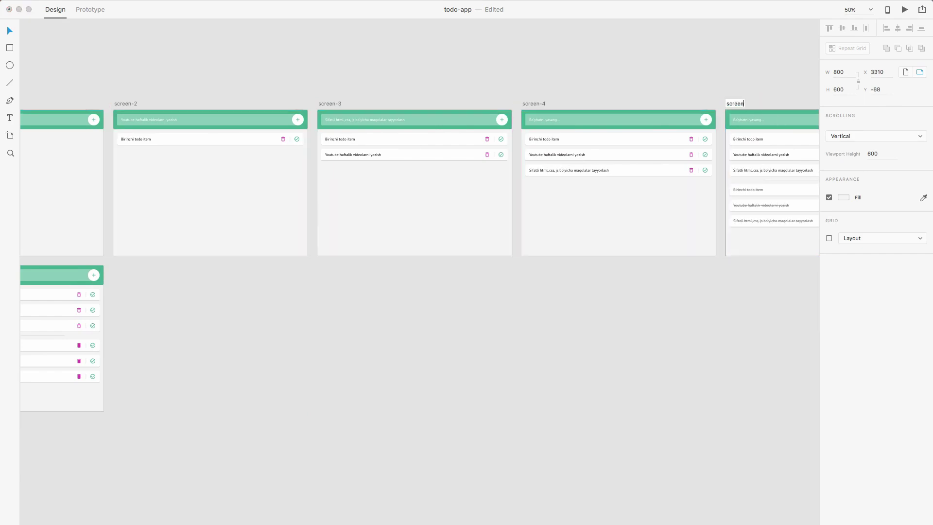
pyautogui.write('-5')
pyautogui.press('Return')
# Step: Delete the second and third struck-through items from screen-5, keeping the completed "Birinchi todo item" and the divider
pyautogui.press('super+1')
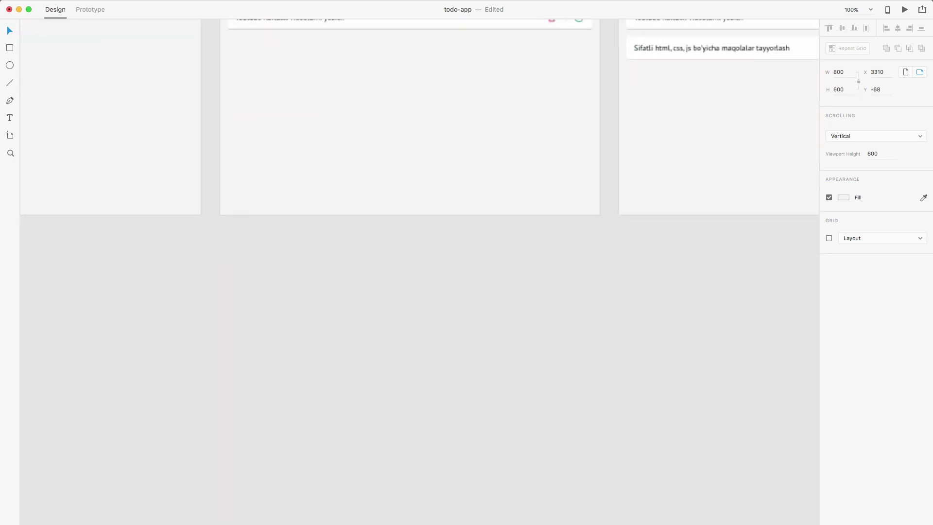
pyautogui.scroll(5, 352, 386)
pyautogui.hscroll(10, 352, 386)
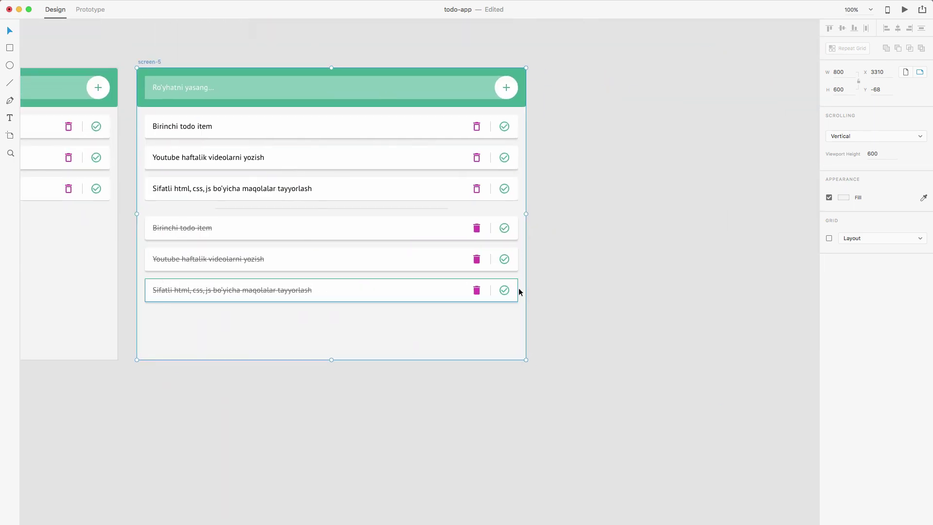
pyautogui.click(568, 315)
pyautogui.moveTo(554, 319); pyautogui.dragTo(145, 245)
pyautogui.press('Delete')
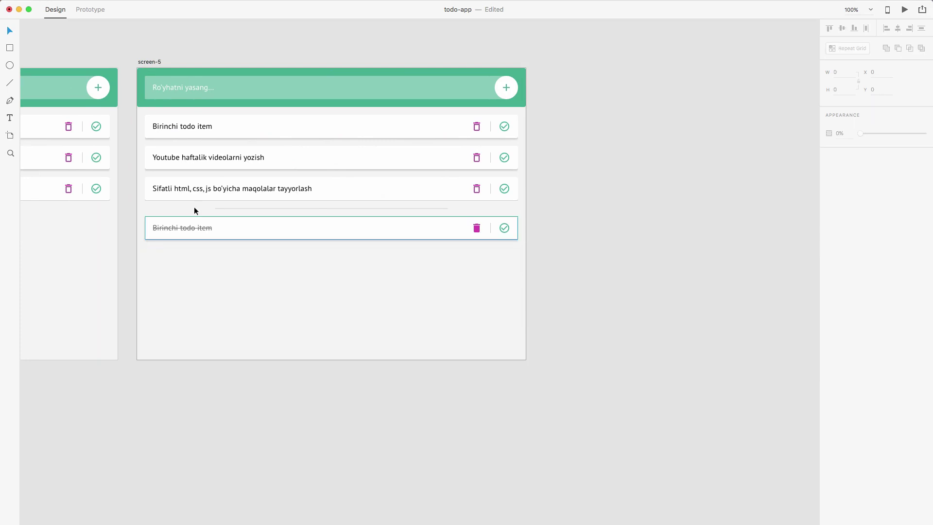
# Step: Ungroup the repeat grid of active items in screen-5 and delete its first row, "Birinchi todo item"
pyautogui.click(190, 133)
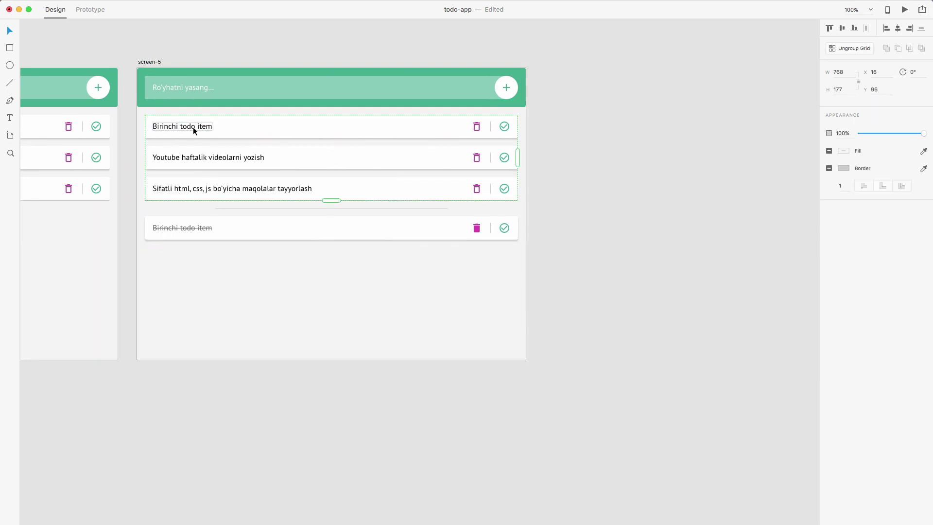
pyautogui.rightClick(194, 127)
pyautogui.click(253, 212)
pyautogui.click(604, 227)
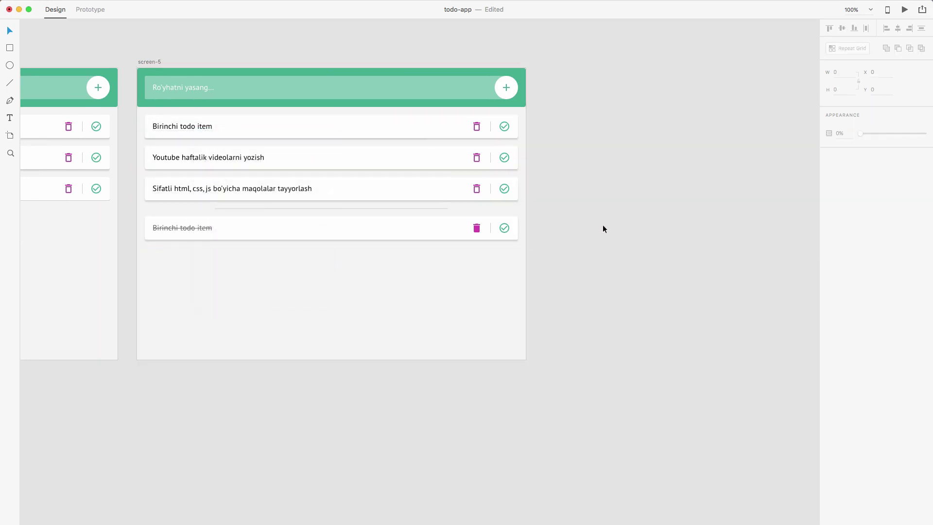
pyautogui.click(412, 130)
pyautogui.press('Delete')
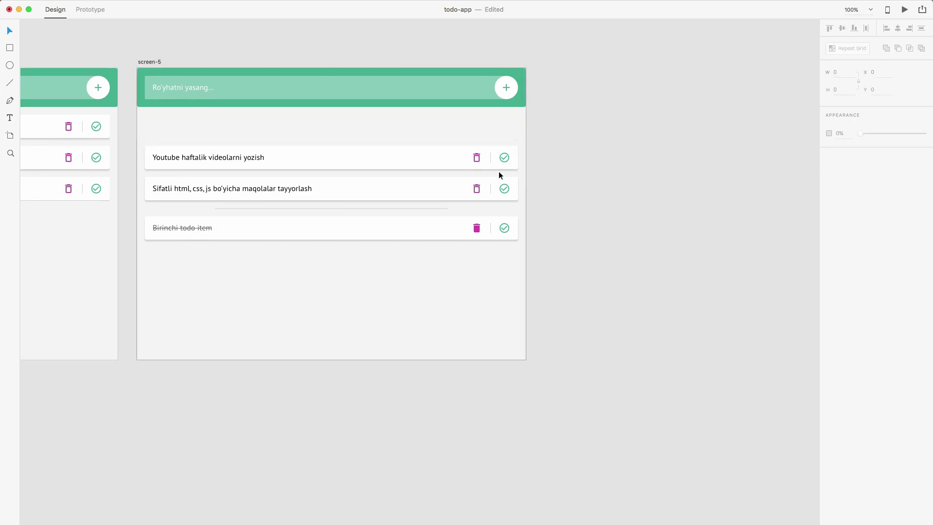
# Step: Move the two remaining active items, the divider and the completed item of screen-5 up together to Y 96
pyautogui.moveTo(540, 262); pyautogui.dragTo(148, 130)
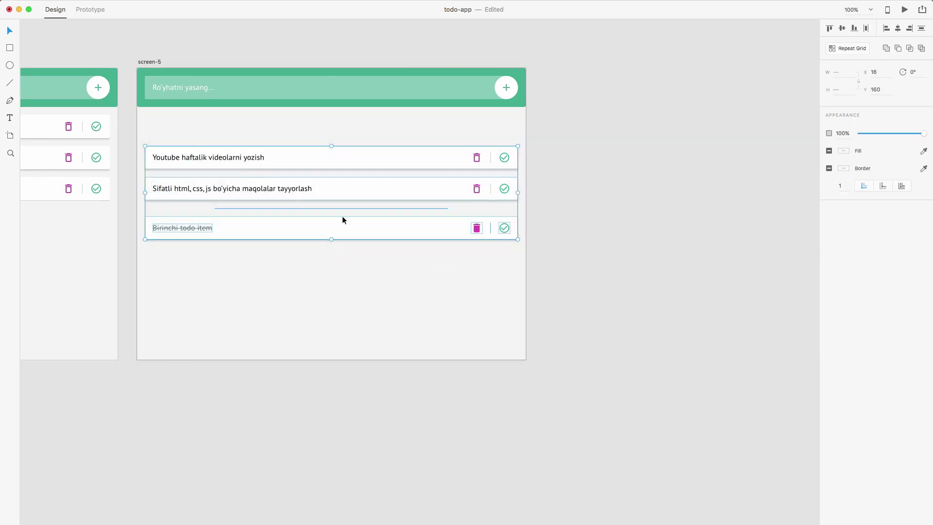
pyautogui.hotkey('shift', 'Up')
pyautogui.hotkey('shift', 'Up')
pyautogui.hotkey('shift', 'Up')
pyautogui.hotkey('shift', 'Up')
pyautogui.hotkey('shift', 'Up')
pyautogui.hotkey('shift', 'Up')
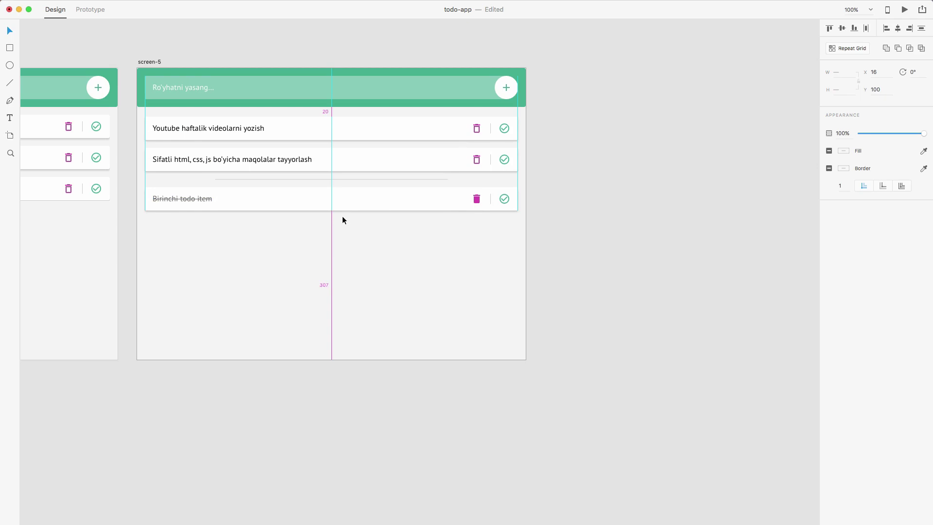
pyautogui.press('Up')
pyautogui.press('Up')
pyautogui.press('Up')
pyautogui.press('Up')
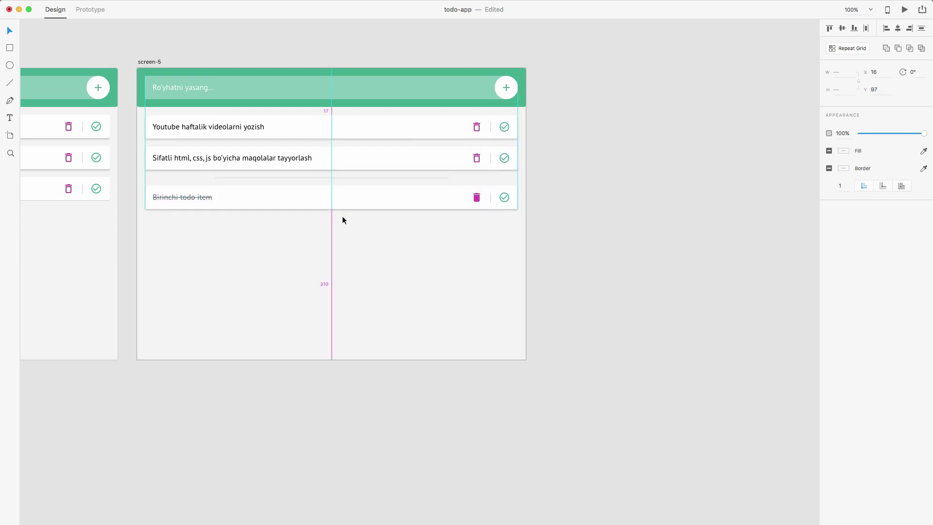
pyautogui.click(605, 282)
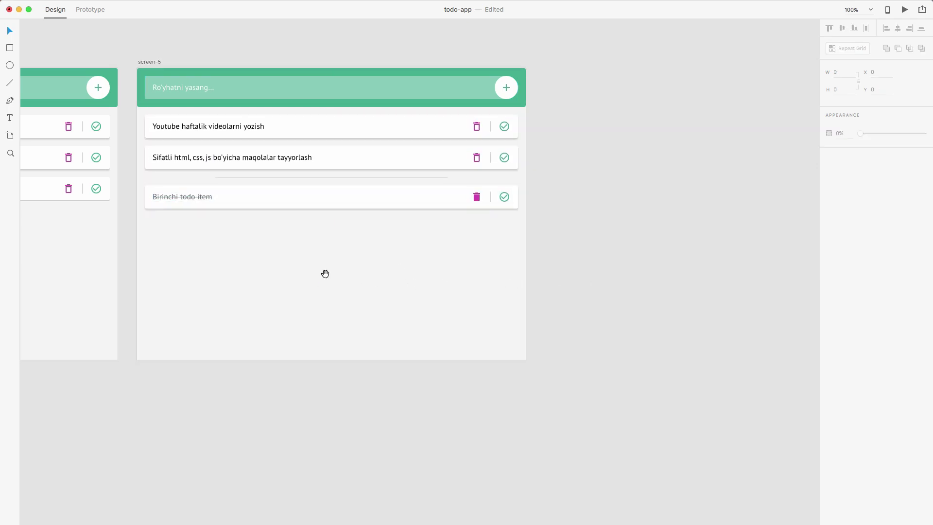
# Step: Duplicate the screen-5 artboard and place the copy beside it at X 4150 and Y -68
pyautogui.moveTo(325, 274); pyautogui.dragTo(507, 269)
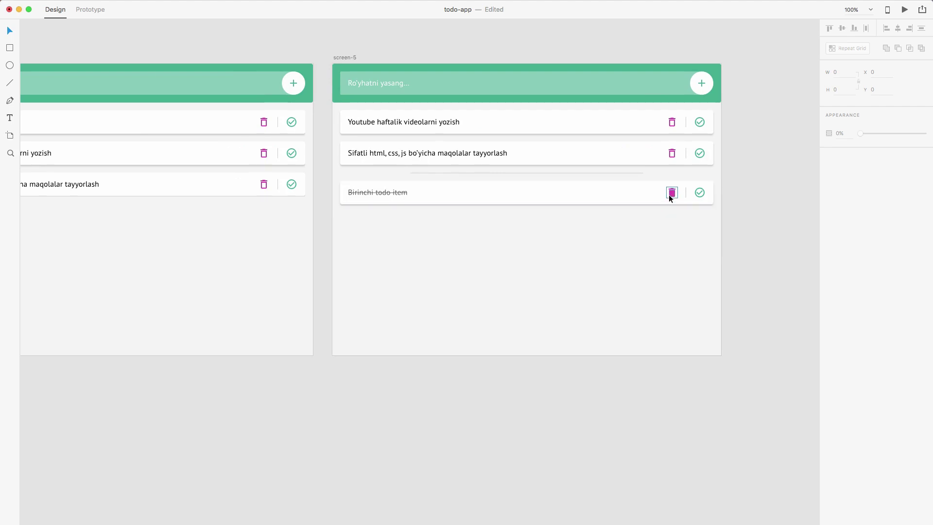
pyautogui.hscroll(5, 518, 279)
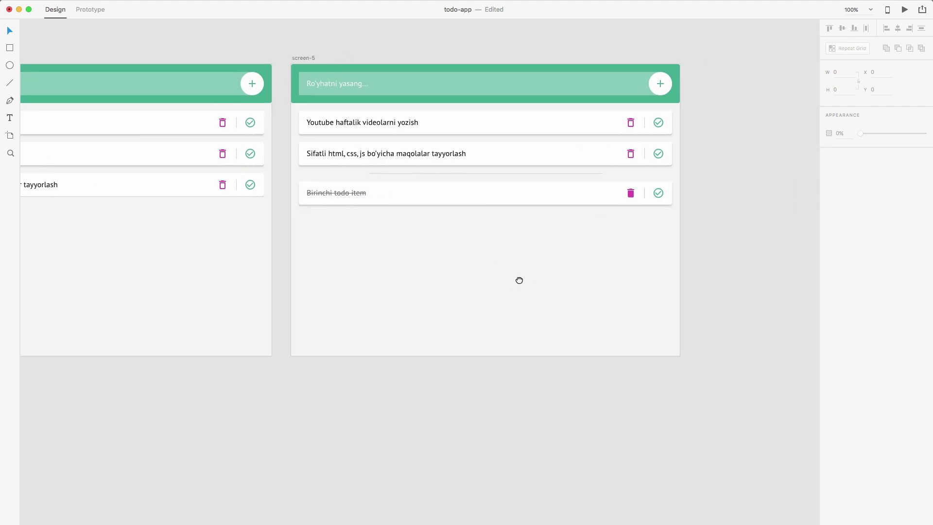
pyautogui.click(227, 62)
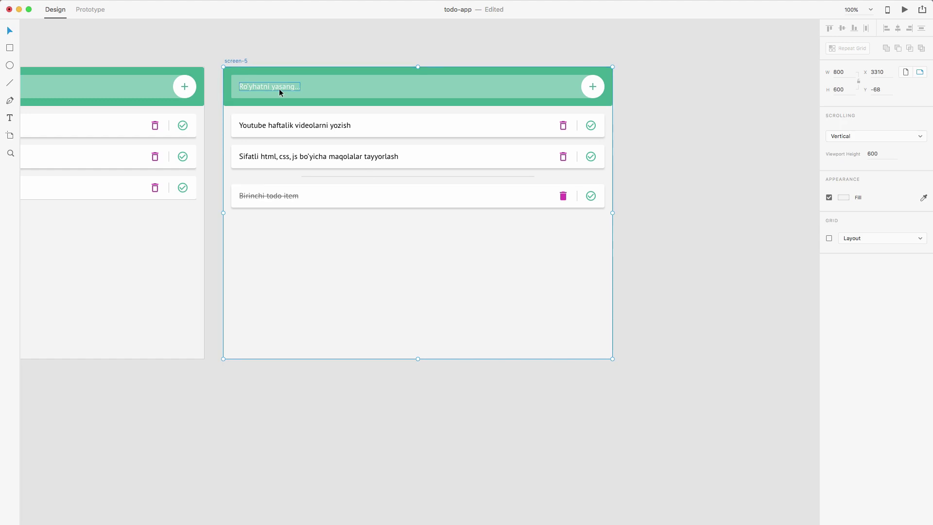
pyautogui.press('super+d')
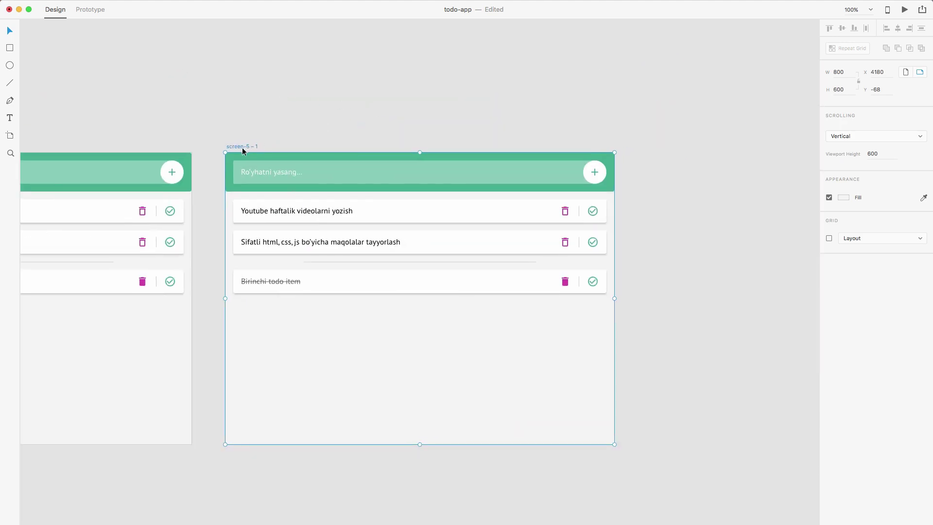
pyautogui.moveTo(242, 145); pyautogui.dragTo(229, 146)
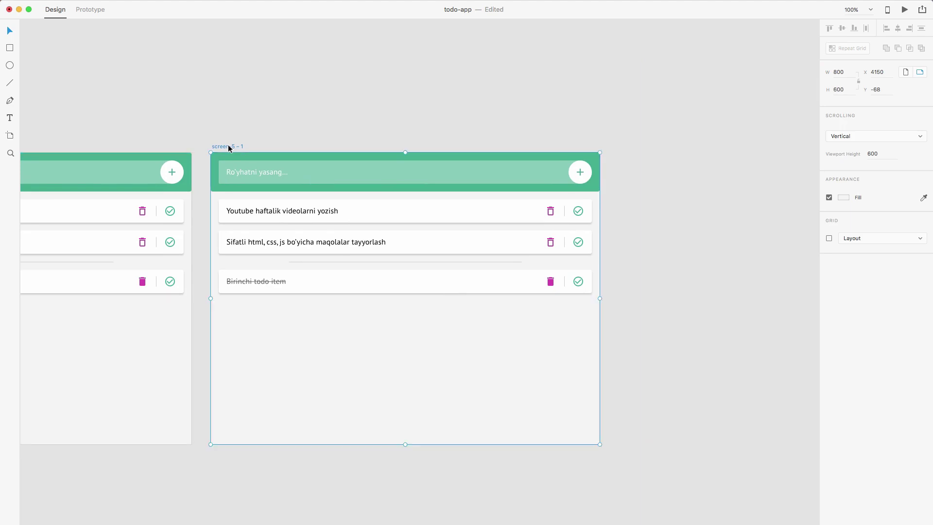
# Step: Rename the copy of screen-5 as "screen-6"
pyautogui.hscroll(-10, 340, 160)
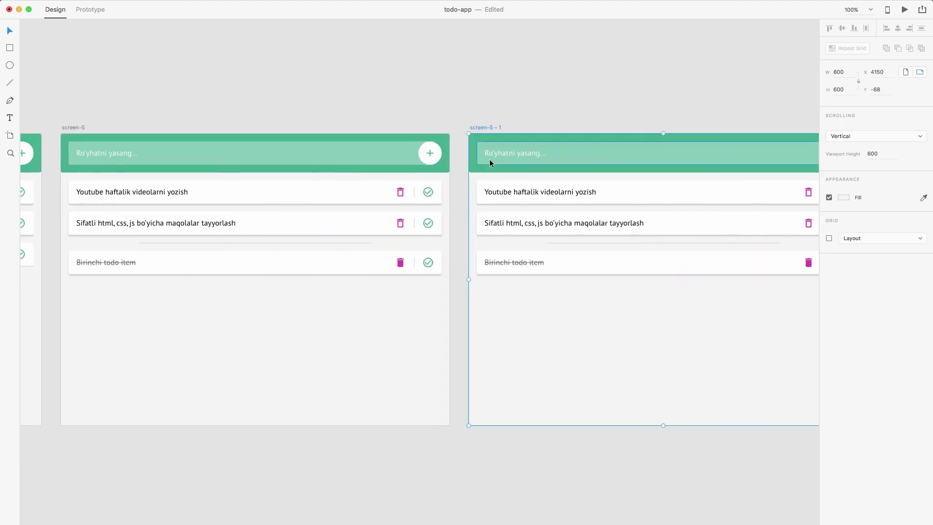
pyautogui.doubleClick(492, 127)
pyautogui.write('screen')
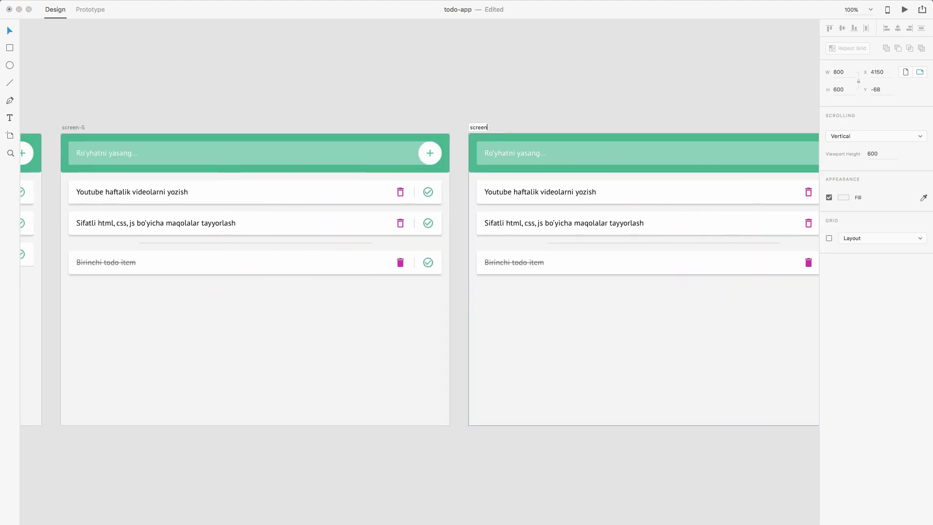
pyautogui.write('-6')
pyautogui.press('Return')
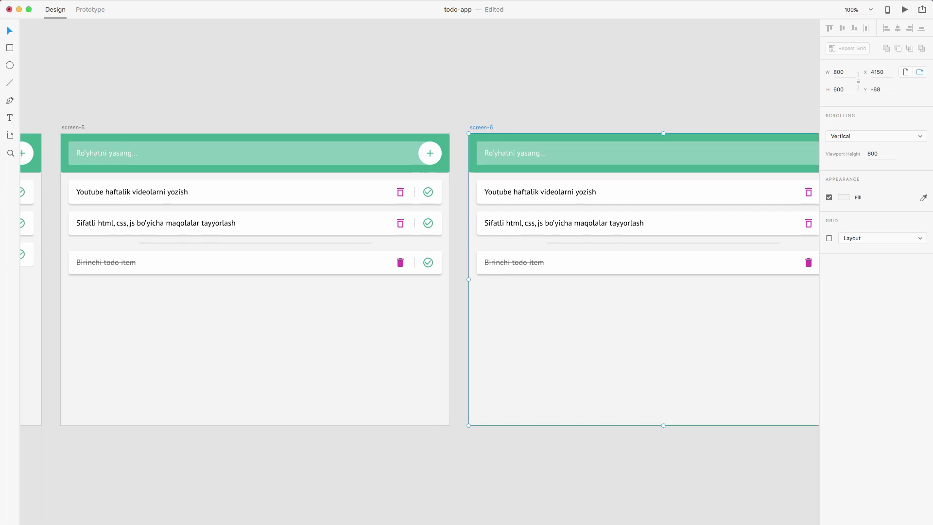
# Step: Delete the divider and the struck-through "Birinchi todo item" from screen-6
pyautogui.moveTo(602, 262); pyautogui.dragTo(494, 238)
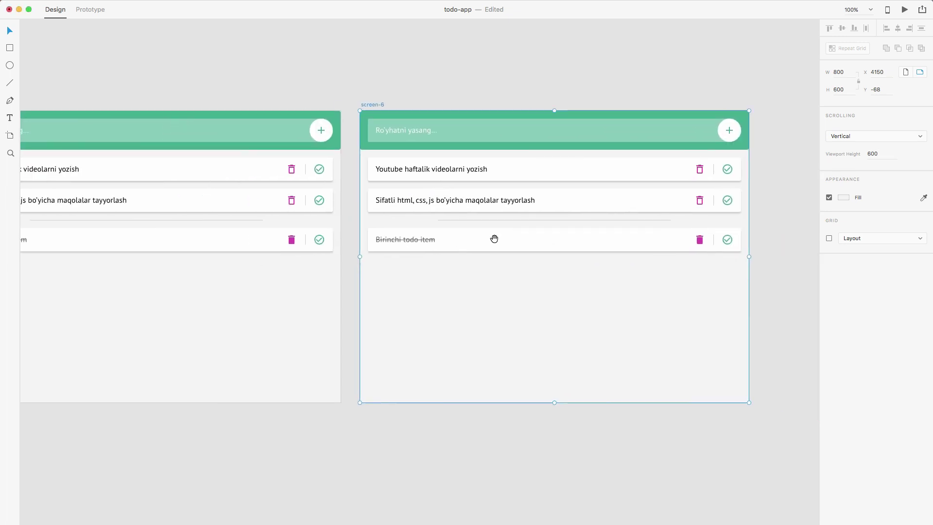
pyautogui.moveTo(761, 267); pyautogui.dragTo(414, 217)
pyautogui.press('Delete')
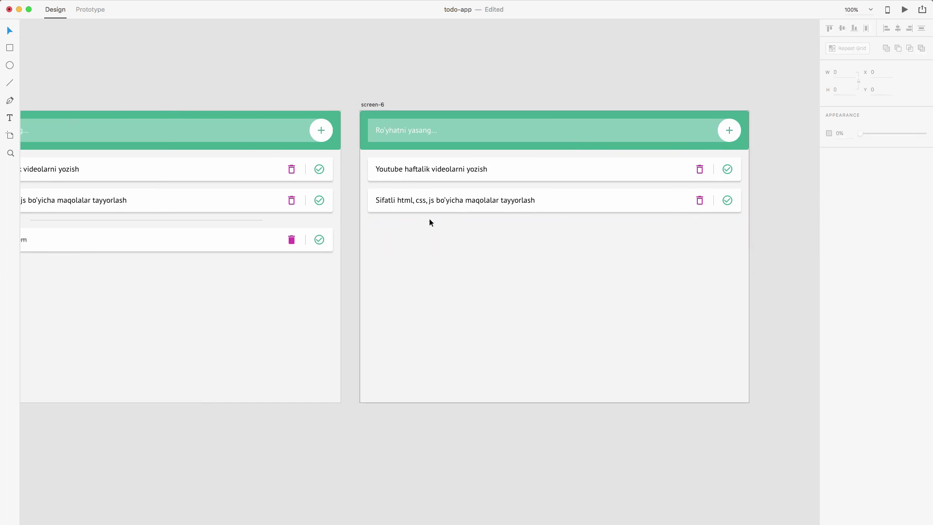
# Step: Look back over the artboards to screen-1 and save the todo-app document
pyautogui.hscroll(-15, 347, 277)
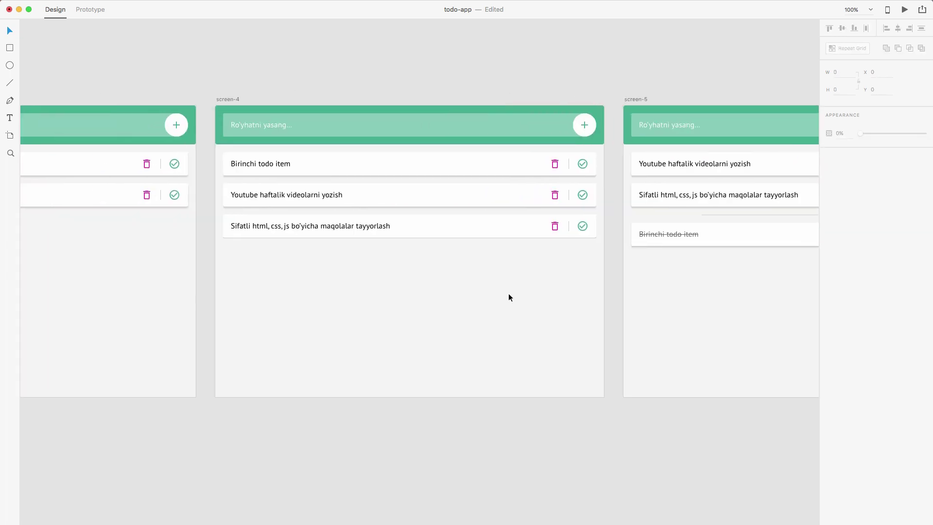
pyautogui.scroll(-5, 508, 297)
pyautogui.hscroll(-10, 254, 269)
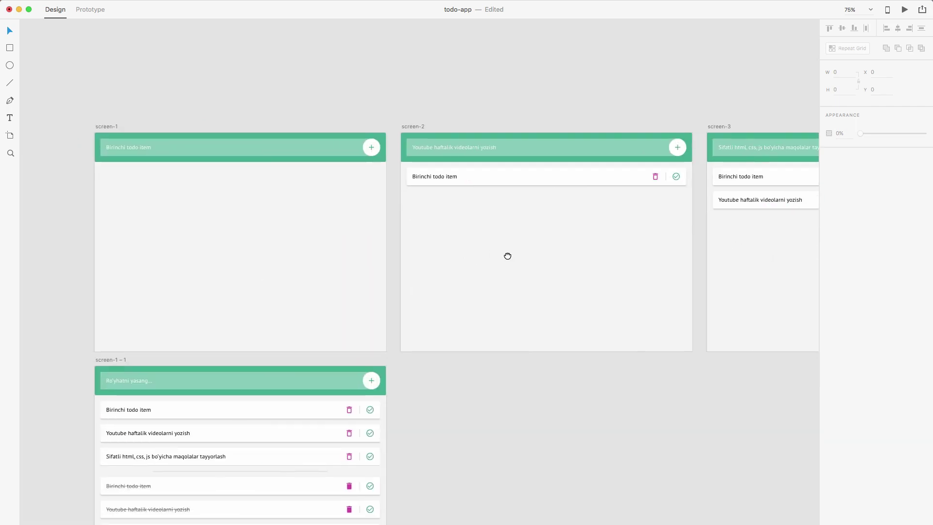
pyautogui.moveTo(507, 256); pyautogui.dragTo(485, 252)
pyautogui.press('super+s')
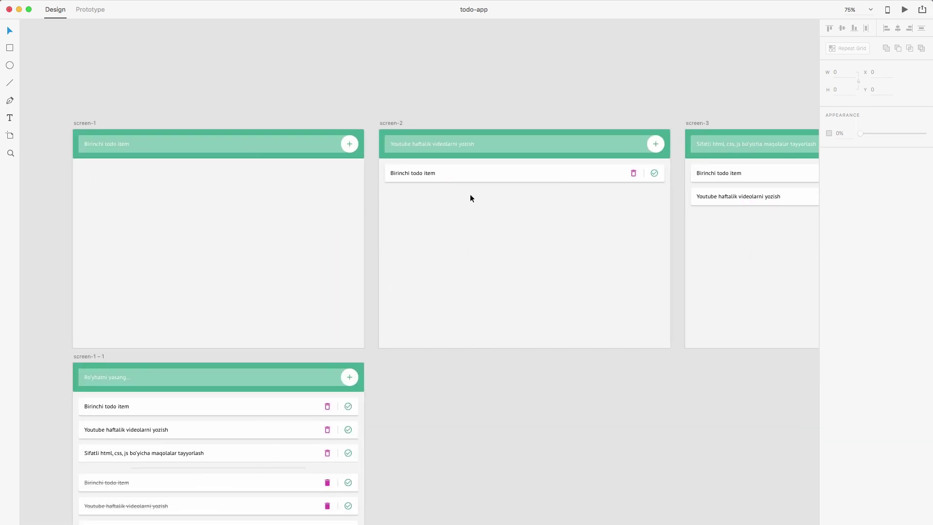
pyautogui.moveTo(427, 223); pyautogui.dragTo(391, 171)
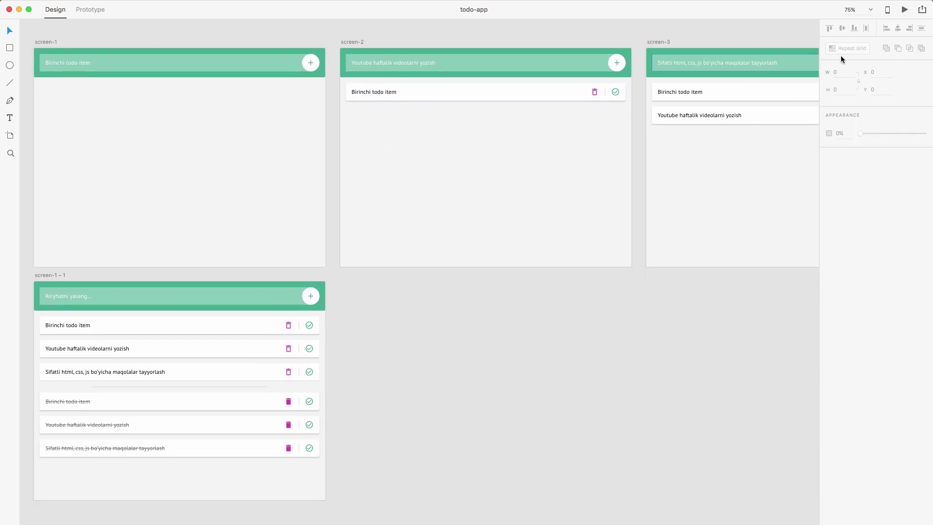
# Step: Switch to prototyping and link screen-1's plus button to screen-2 with a Dissolve transition
pyautogui.click(88, 10)
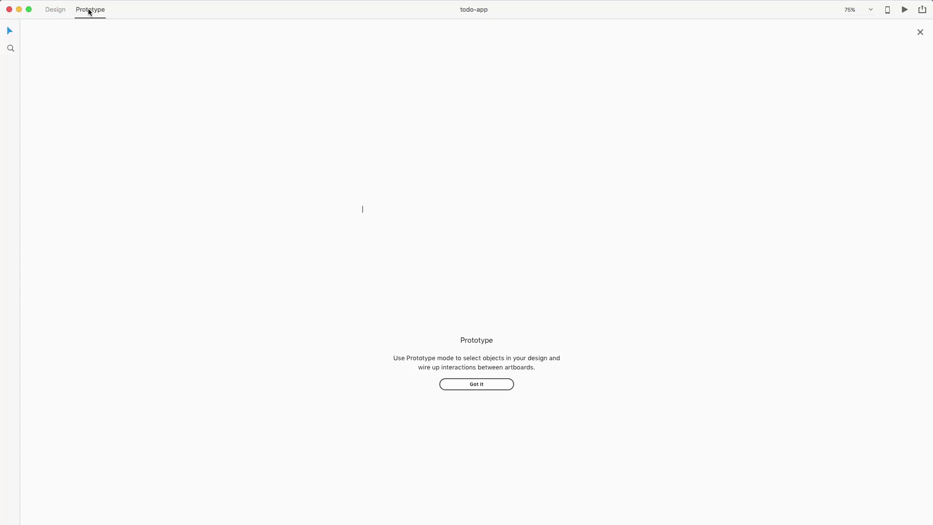
pyautogui.click(460, 384)
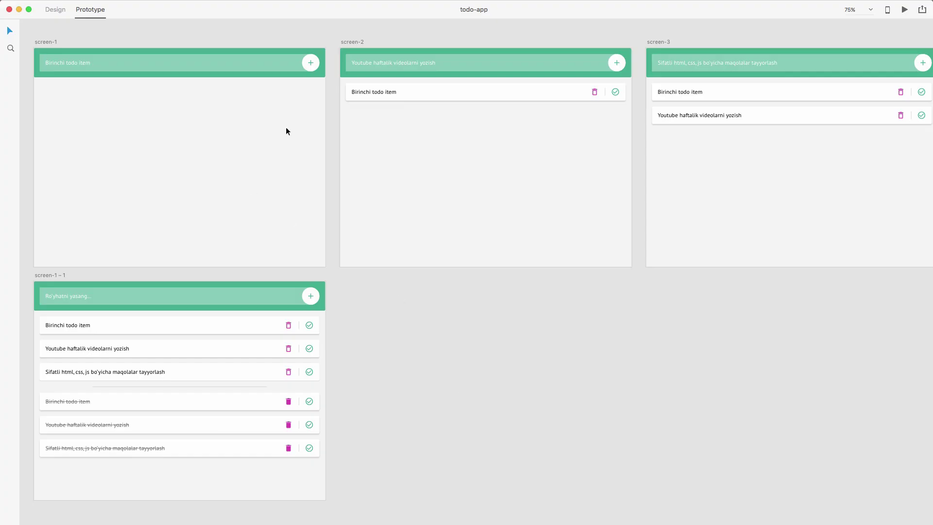
pyautogui.click(314, 62)
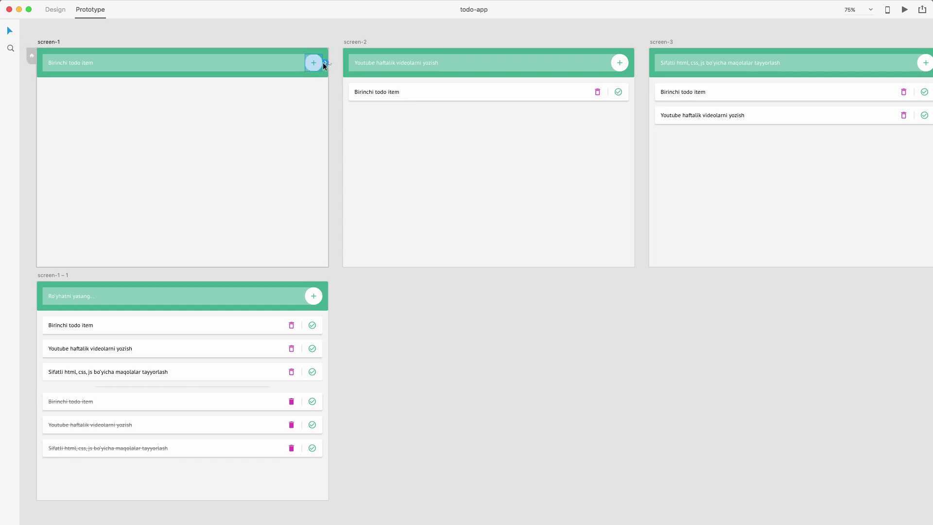
pyautogui.moveTo(325, 62); pyautogui.dragTo(354, 100)
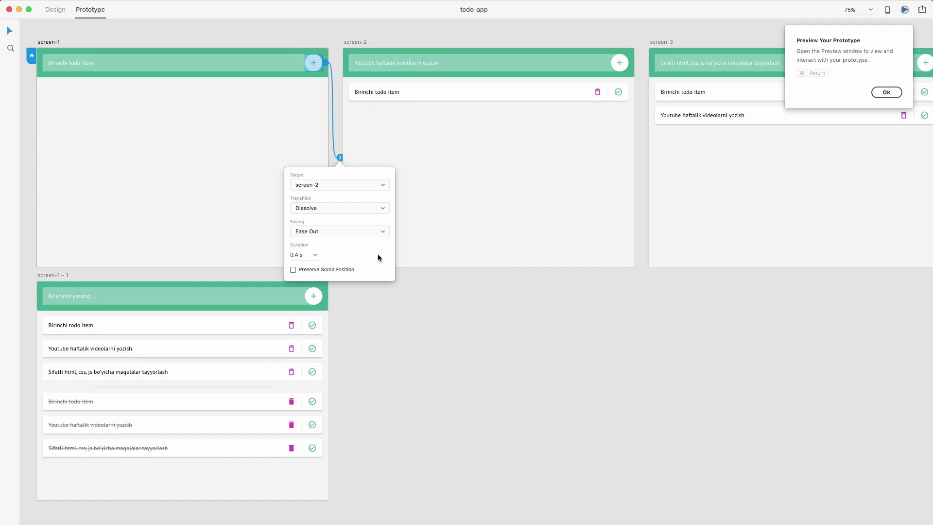
pyautogui.click(335, 209)
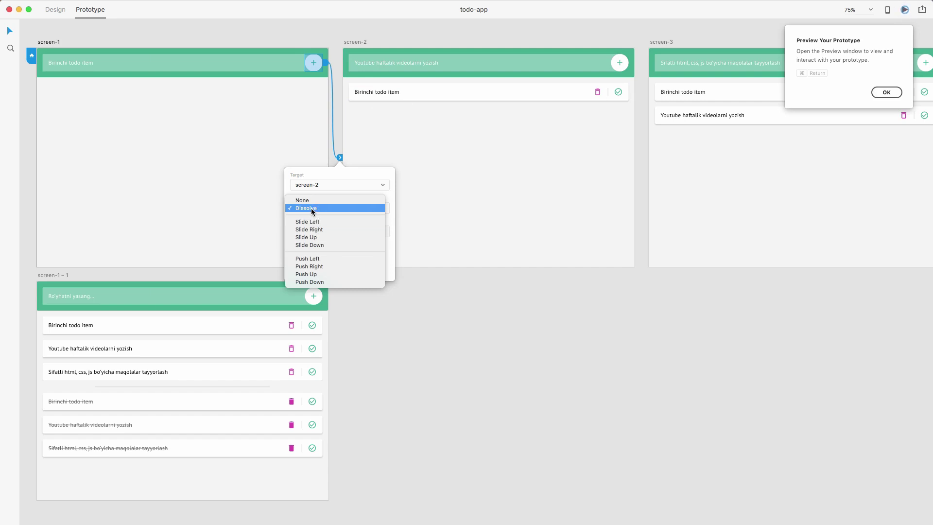
pyautogui.click(312, 209)
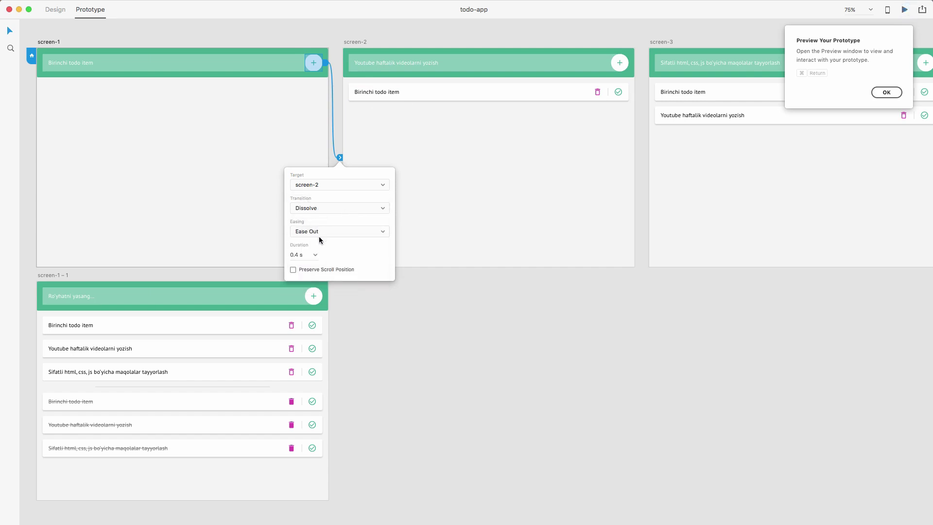
pyautogui.click(473, 342)
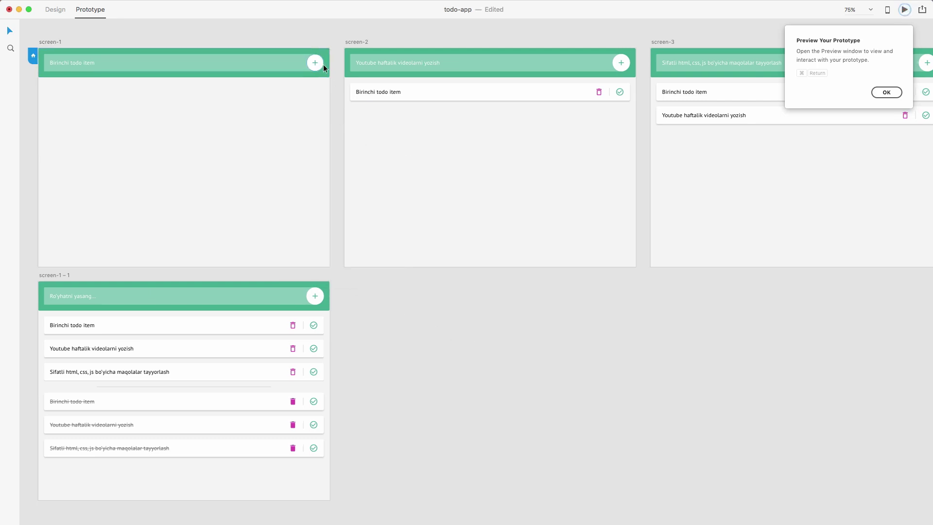
pyautogui.click(323, 66)
pyautogui.click(461, 352)
# Step: Link the plus button on screen-2 to screen-3 with a Dissolve transition
pyautogui.moveTo(525, 250); pyautogui.dragTo(246, 280)
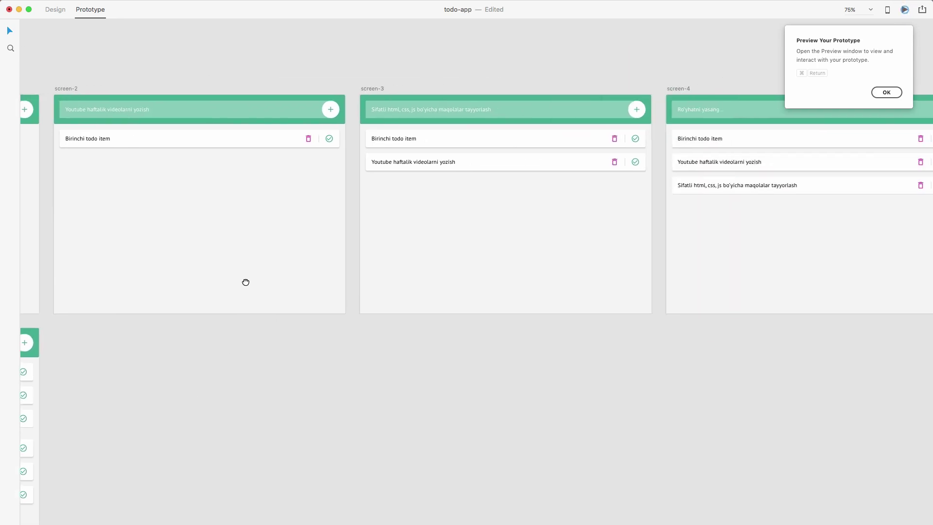
pyautogui.click(336, 108)
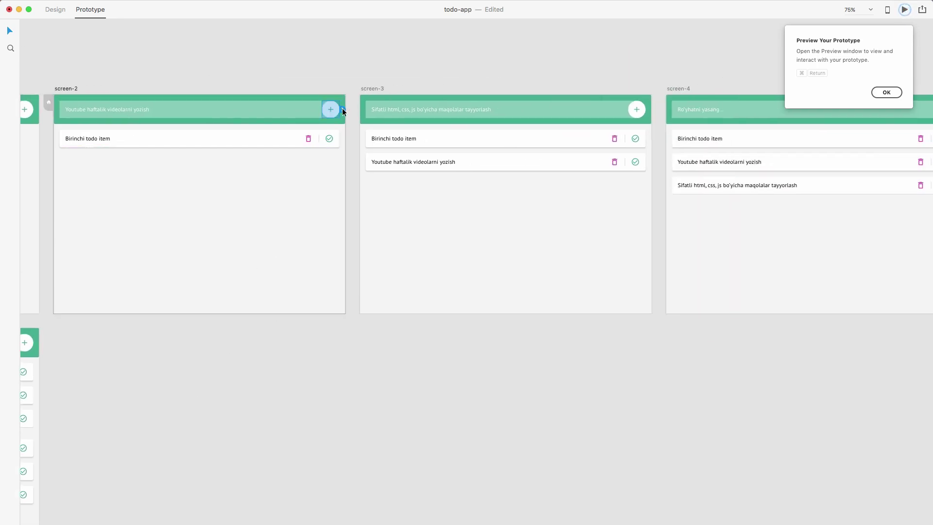
pyautogui.moveTo(342, 108); pyautogui.dragTo(397, 201)
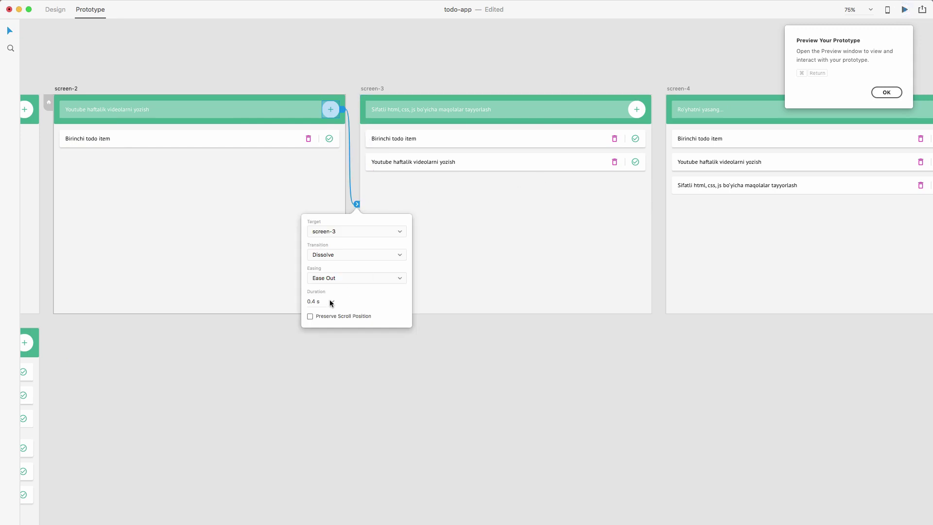
pyautogui.click(361, 384)
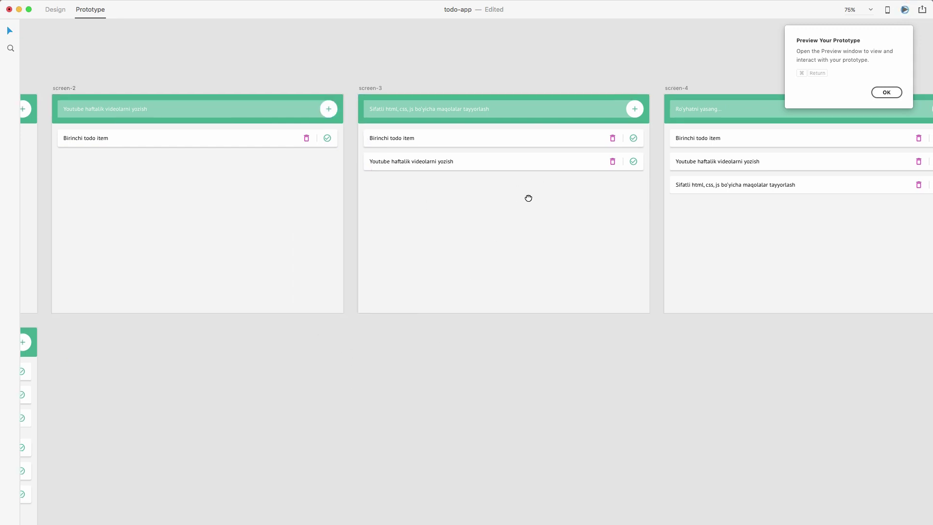
# Step: Link the plus button on screen-3 to screen-4 with a Dissolve transition
pyautogui.hscroll(6, 529, 198)
pyautogui.click(355, 114)
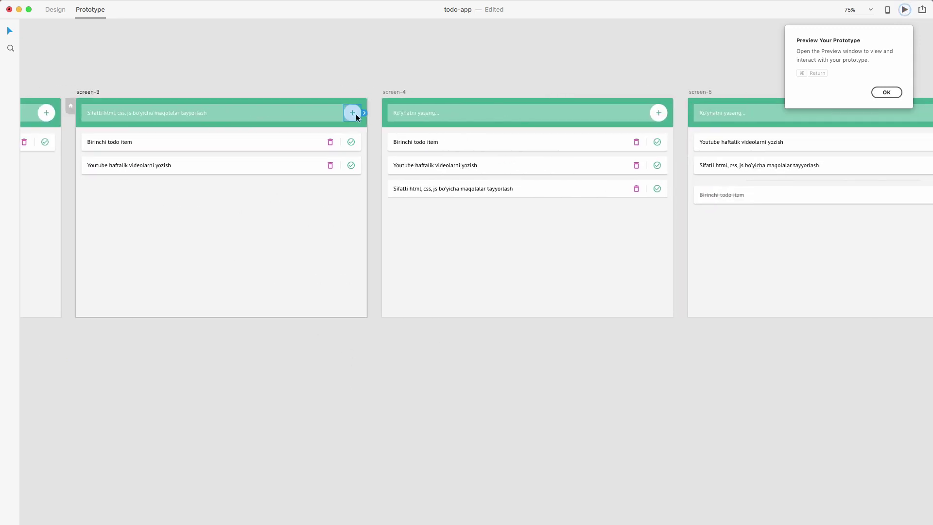
pyautogui.moveTo(364, 113); pyautogui.dragTo(403, 249)
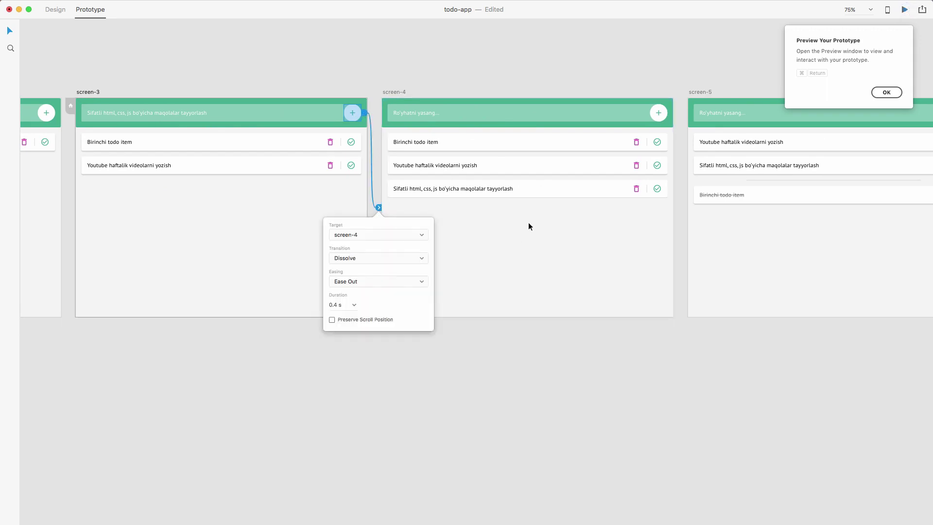
pyautogui.click(456, 363)
# Step: Ungroup the todo item grid on screen-4 and its "Birinchi todo item" row so the row's icons are separately selectable
pyautogui.moveTo(549, 249); pyautogui.dragTo(211, 267)
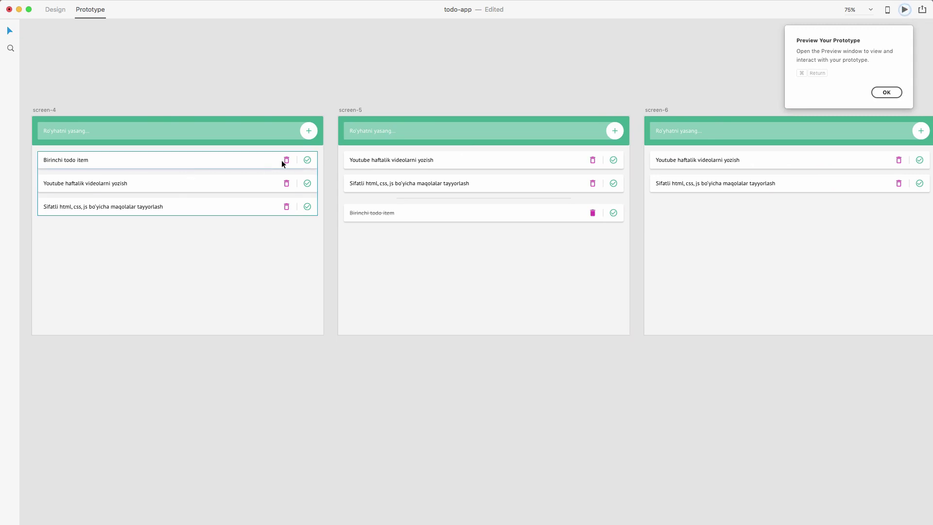
pyautogui.click(308, 160)
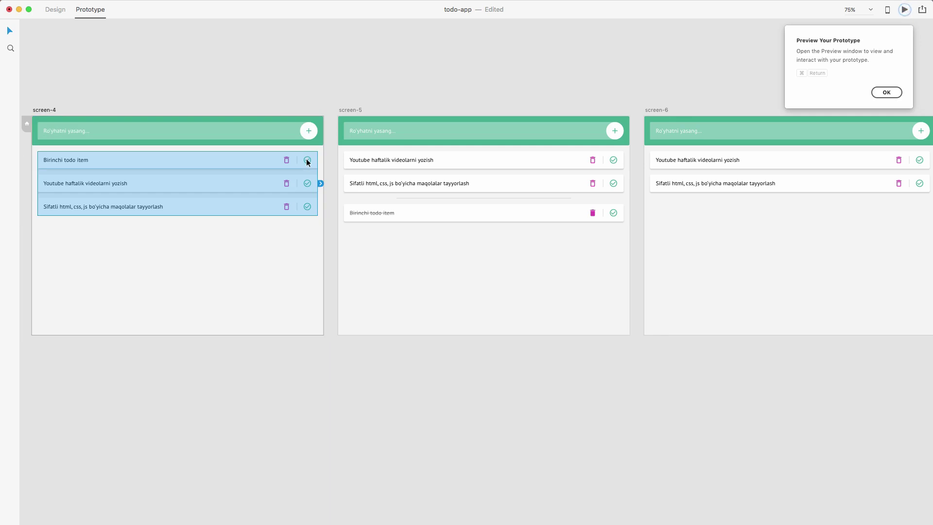
pyautogui.rightClick(307, 162)
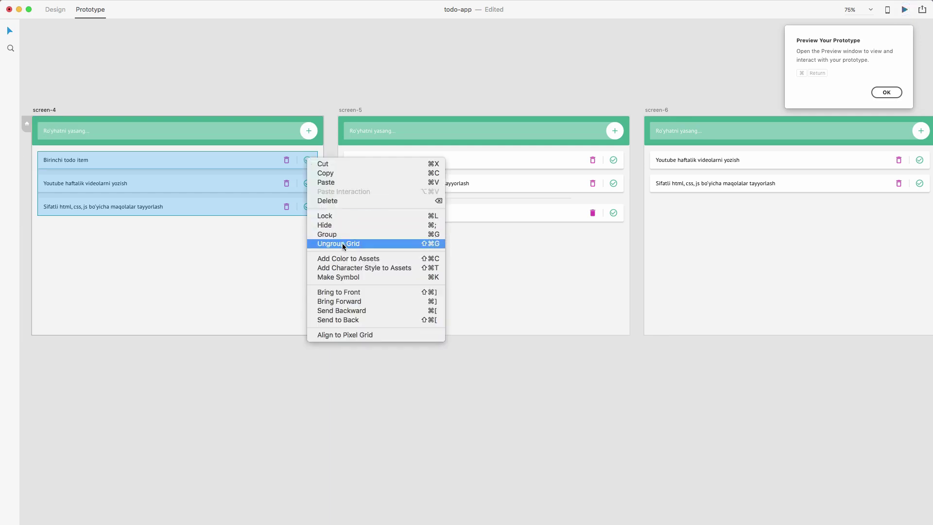
pyautogui.click(342, 243)
pyautogui.click(309, 160)
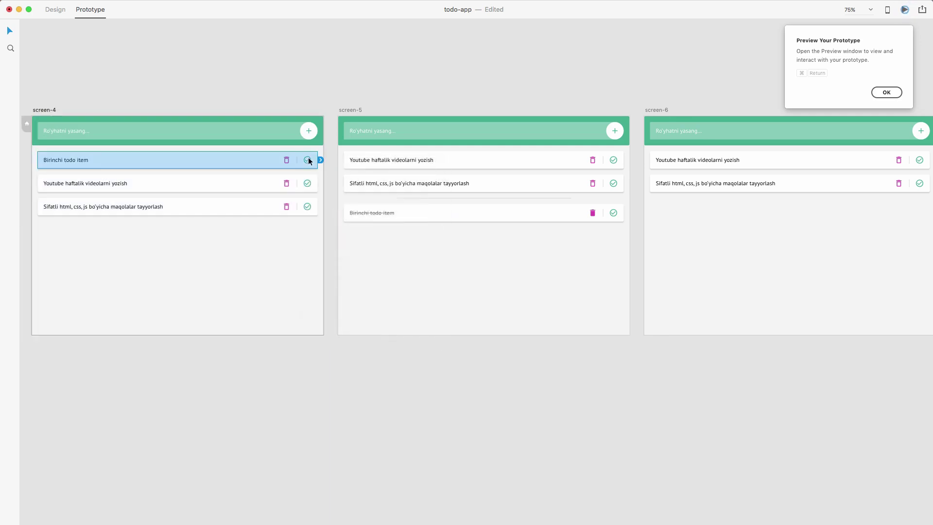
pyautogui.click(326, 176)
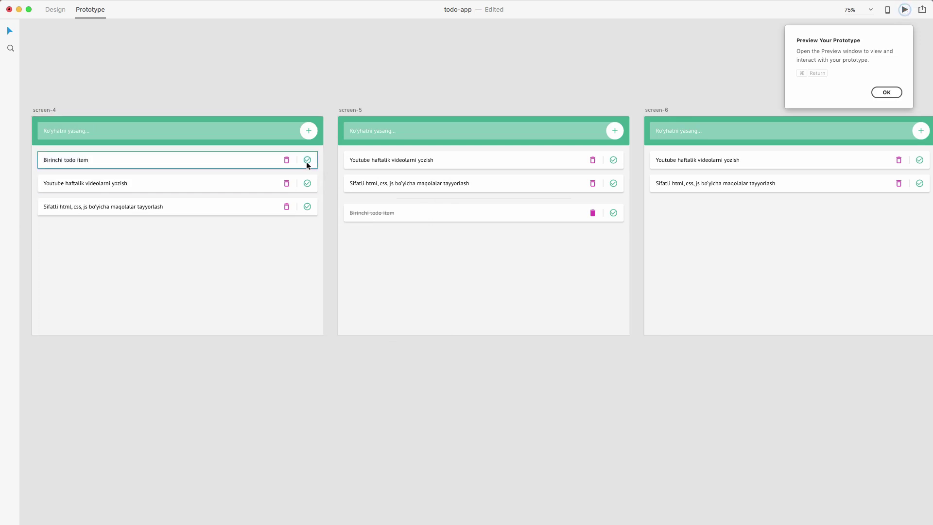
pyautogui.rightClick(301, 163)
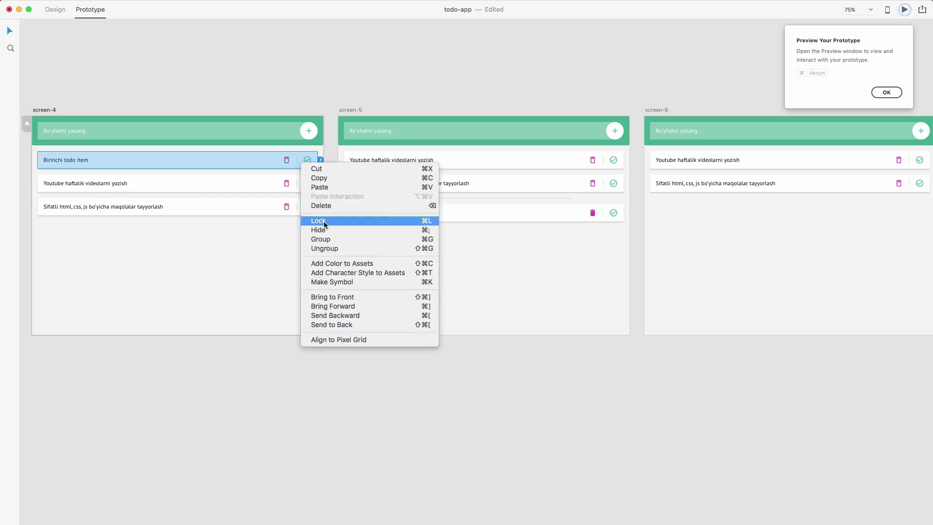
pyautogui.click(321, 248)
pyautogui.click(325, 192)
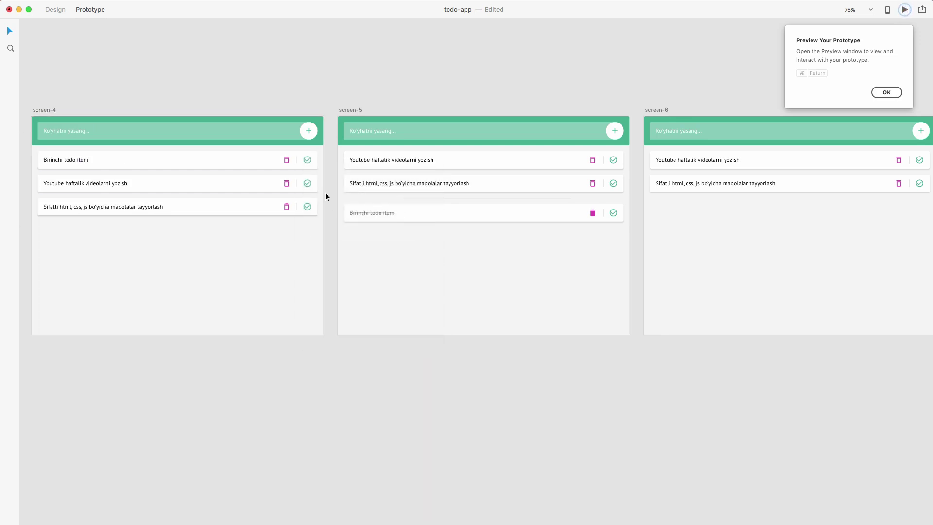
# Step: Link the check icon of "Birinchi todo item" on screen-4 to screen-5 with a Dissolve transition
pyautogui.click(307, 161)
pyautogui.moveTo(315, 160); pyautogui.dragTo(375, 276)
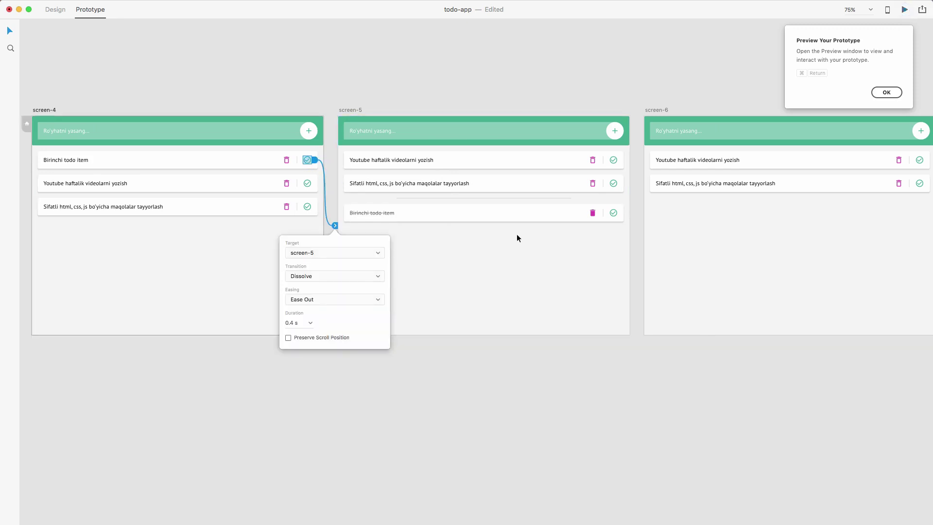
pyautogui.click(406, 406)
# Step: Link the filled trash icon of the struck-through item on screen-5 to screen-6 and save the document
pyautogui.moveTo(560, 262); pyautogui.dragTo(316, 276)
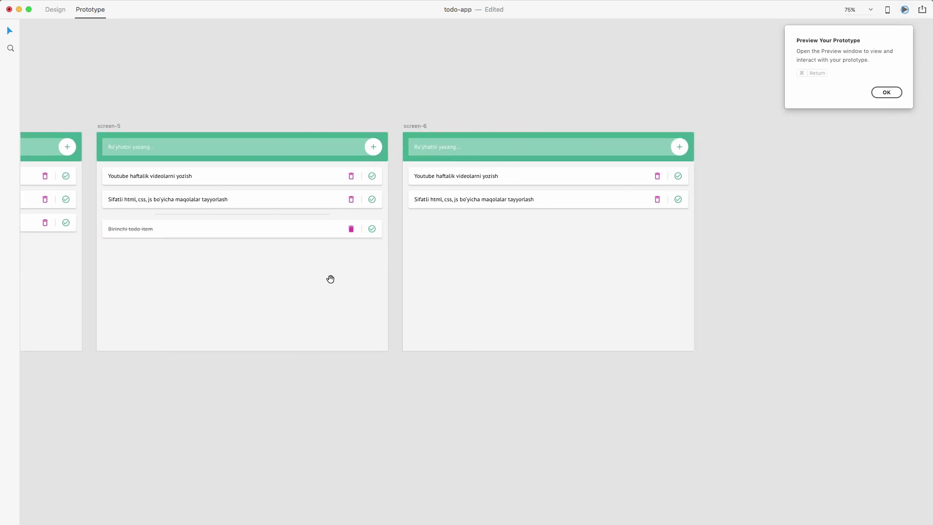
pyautogui.click(351, 229)
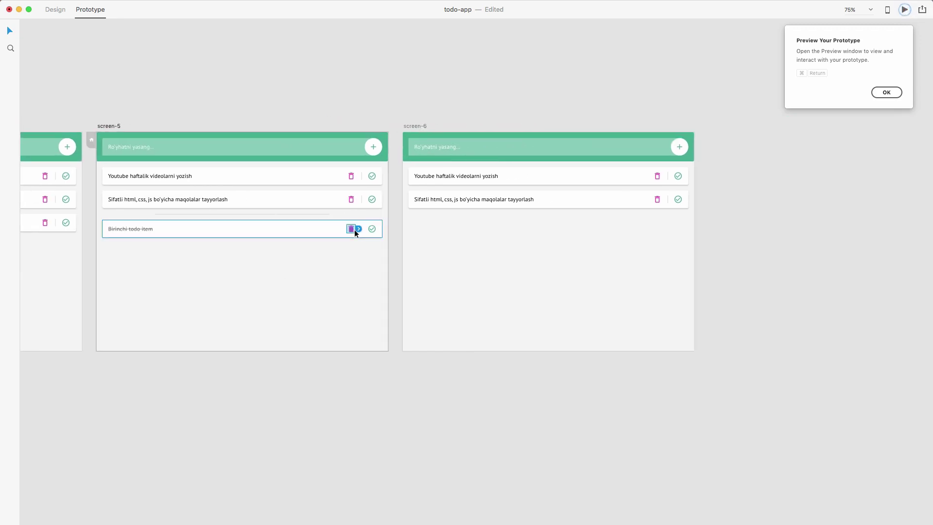
pyautogui.moveTo(359, 229); pyautogui.dragTo(485, 256)
pyautogui.click(337, 433)
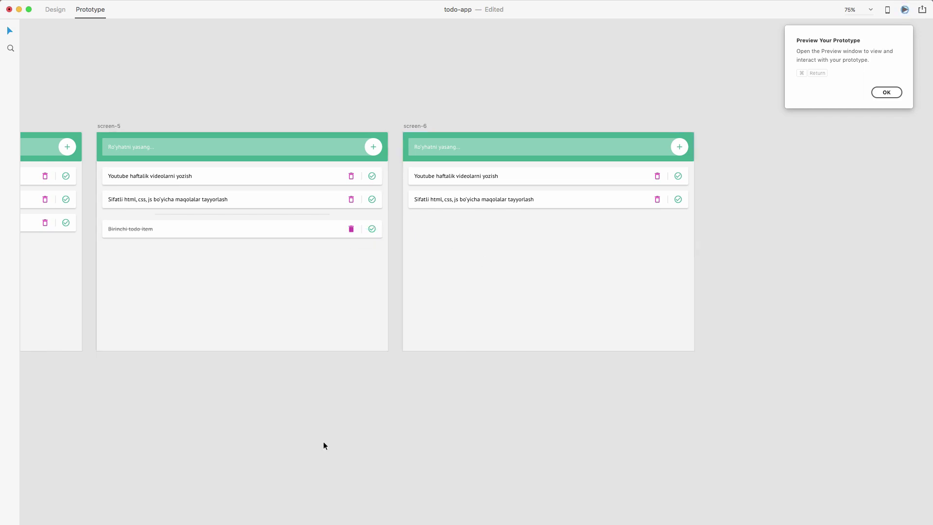
pyautogui.press('super+s')
pyautogui.click(888, 92)
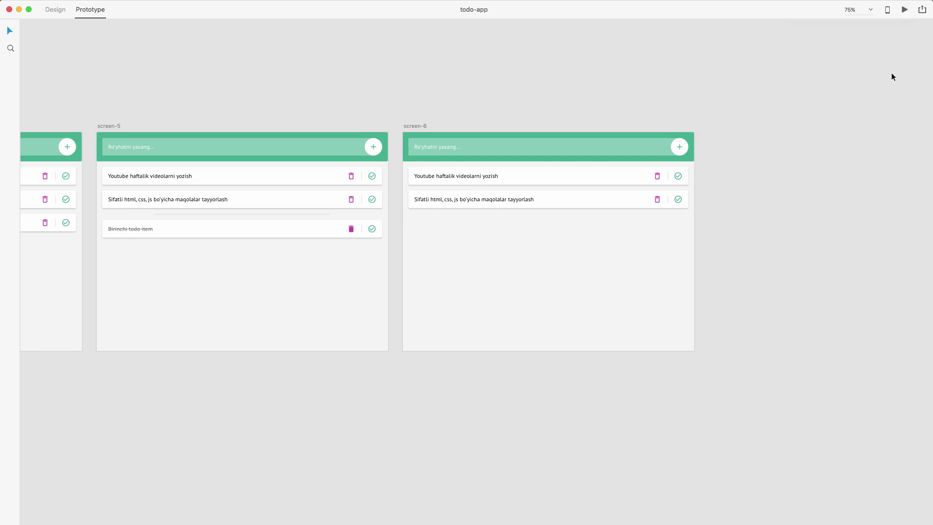
# Step: Preview the prototype by adding three todo items, then completing and deleting "Birinchi todo item"
pyautogui.click(903, 10)
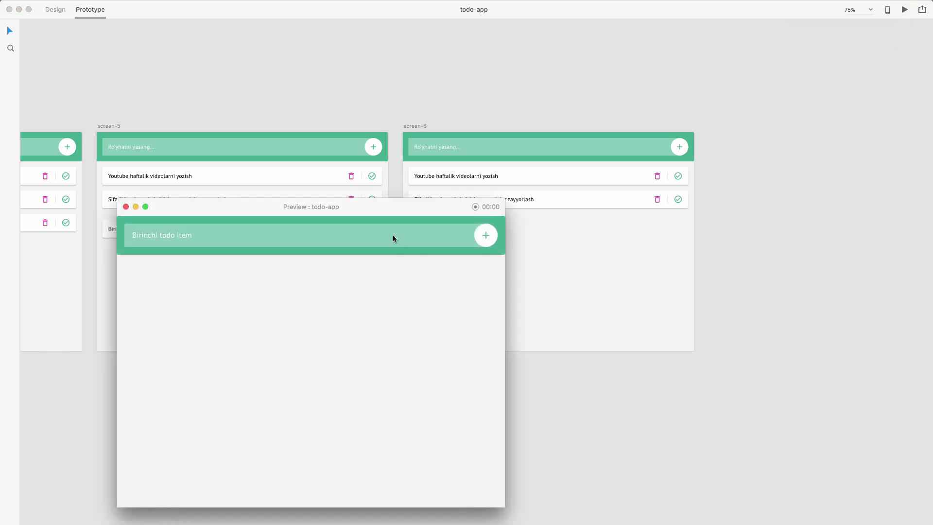
pyautogui.moveTo(378, 205); pyautogui.dragTo(375, 100)
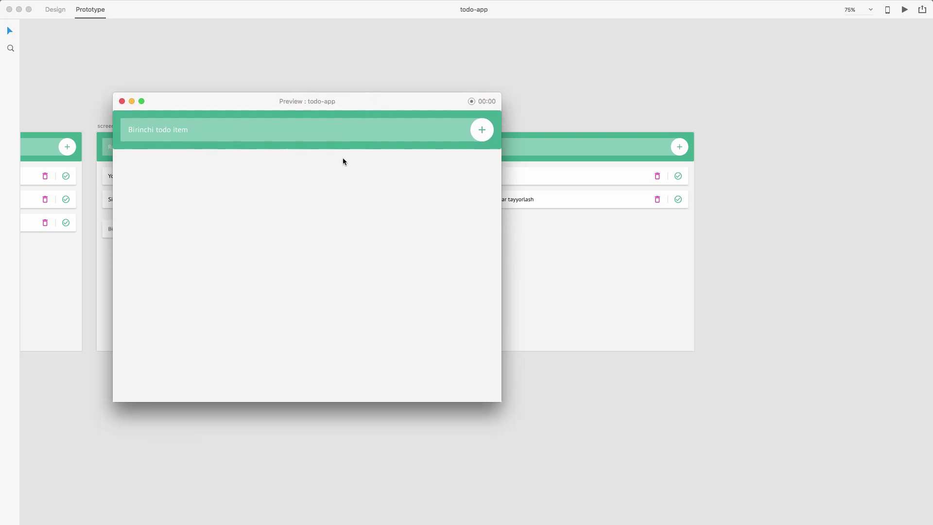
pyautogui.click(482, 131)
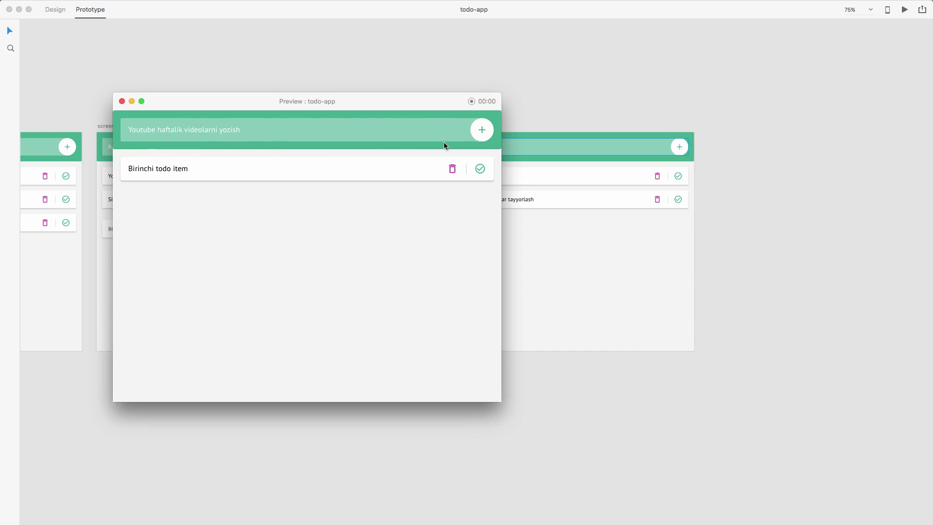
pyautogui.click(483, 132)
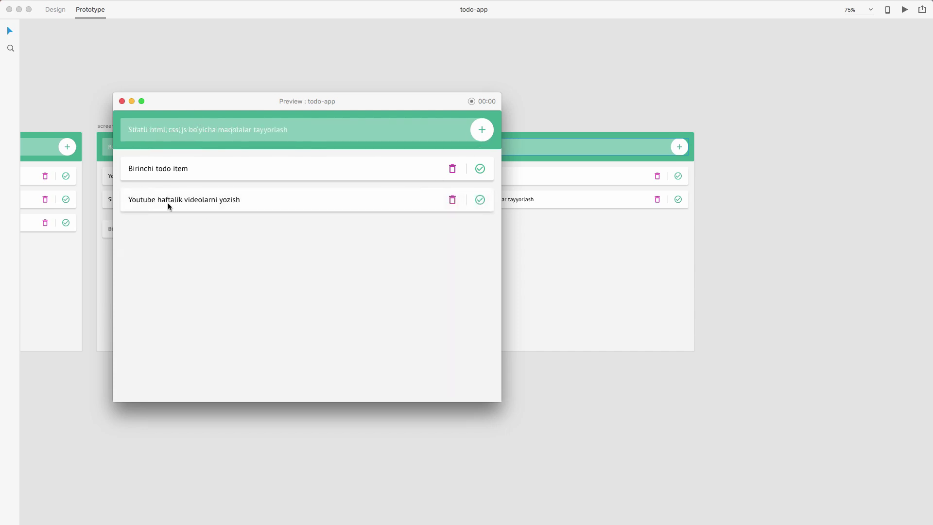
pyautogui.click(484, 133)
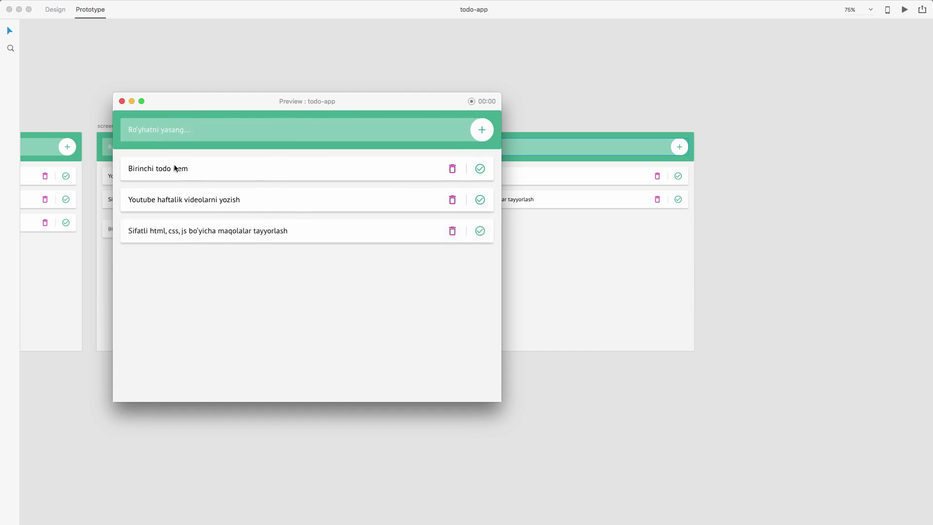
pyautogui.click(482, 171)
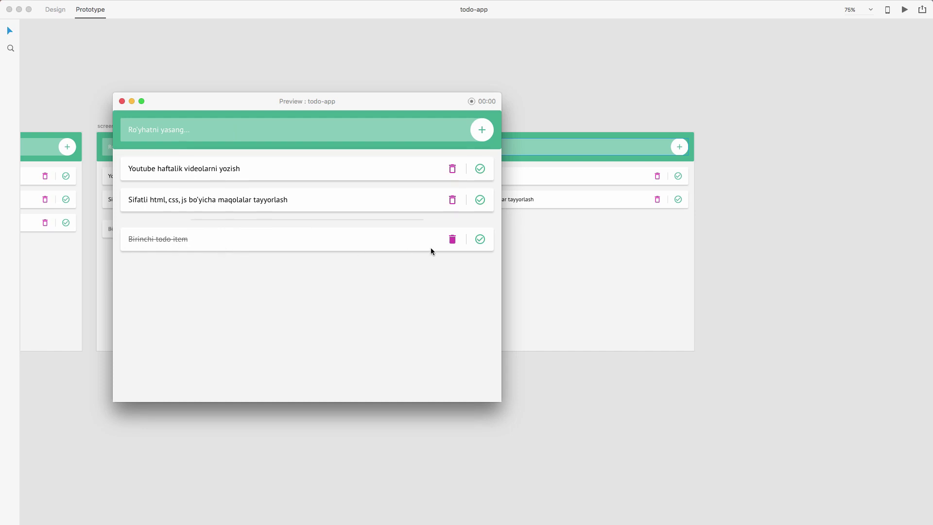
pyautogui.click(454, 242)
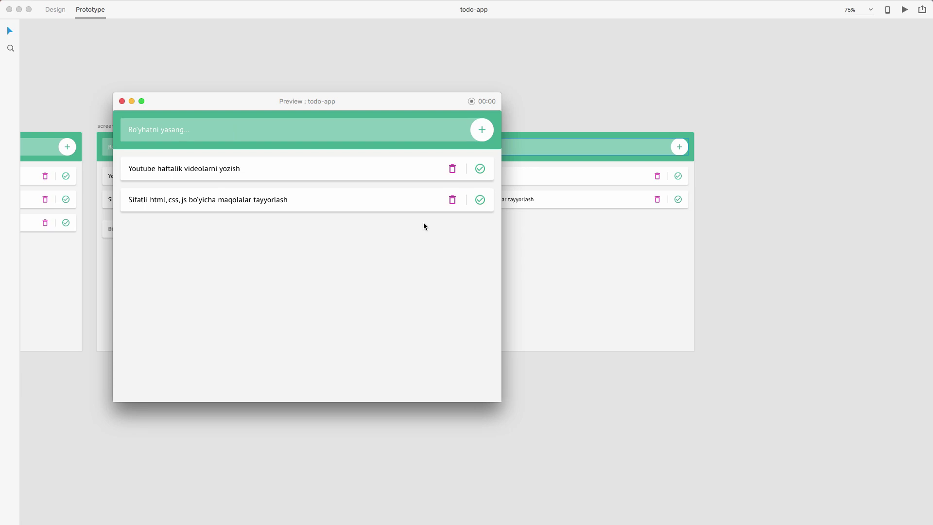
pyautogui.click(472, 101)
pyautogui.click(471, 101)
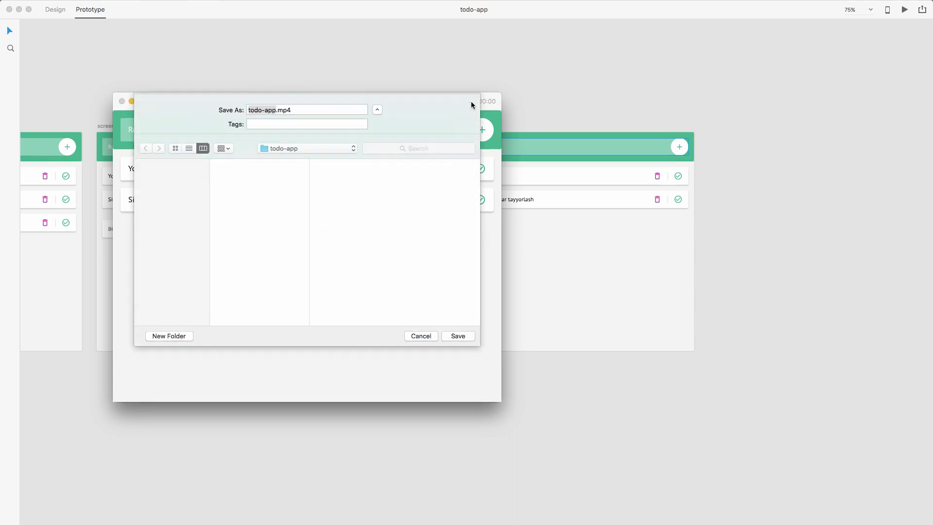
pyautogui.click(419, 337)
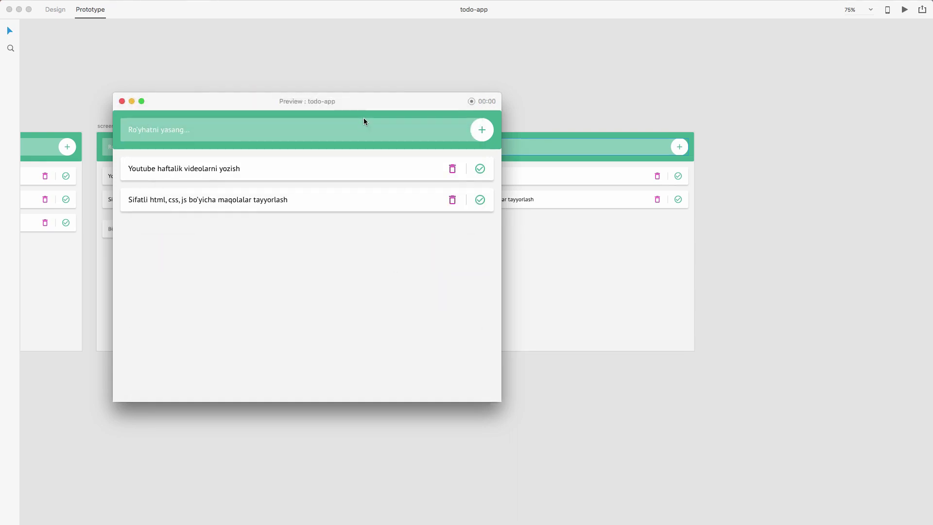
# Step: Close the prototype preview and reopen it to restart from screen-1
pyautogui.click(122, 101)
pyautogui.click(904, 9)
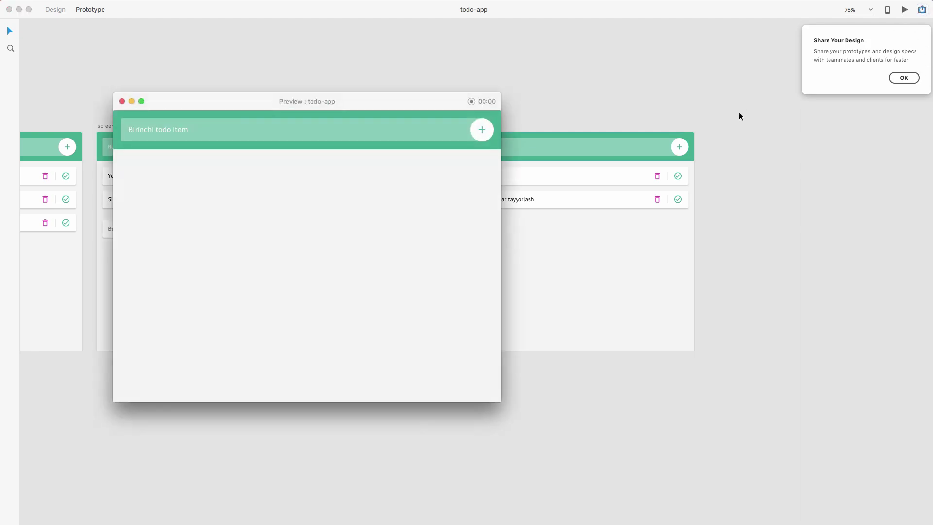
# Step: Record a preview of adding three todo items, then completing and deleting "Birinchi todo item", and save it as todo-app.mp4
pyautogui.click(471, 102)
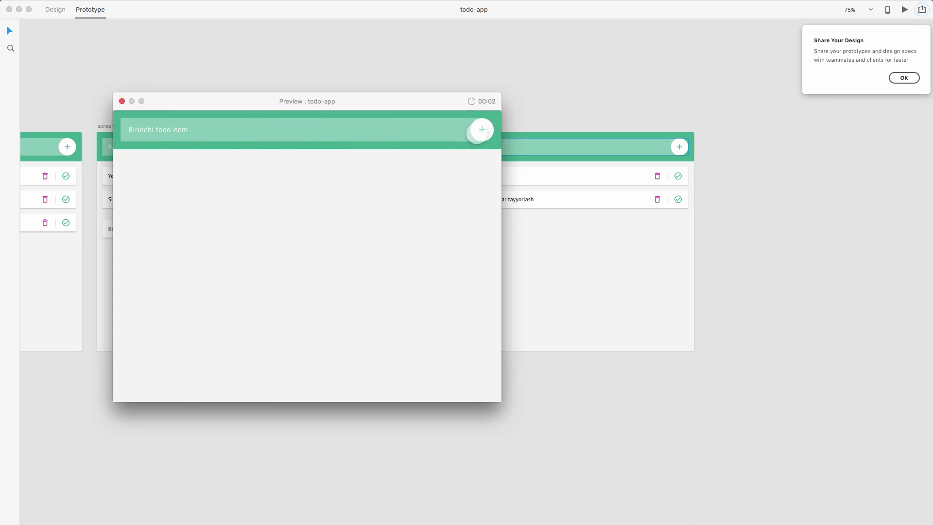
pyautogui.click(476, 131)
pyautogui.click(482, 131)
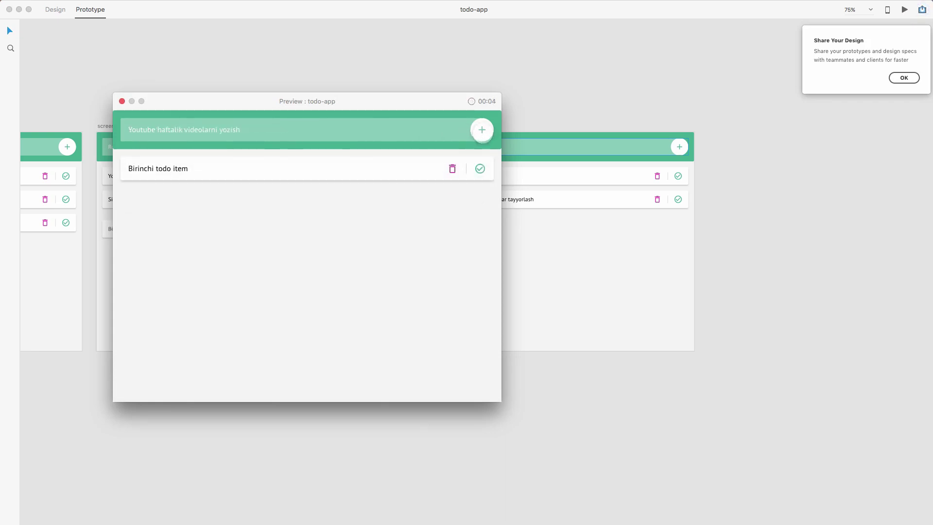
pyautogui.click(482, 131)
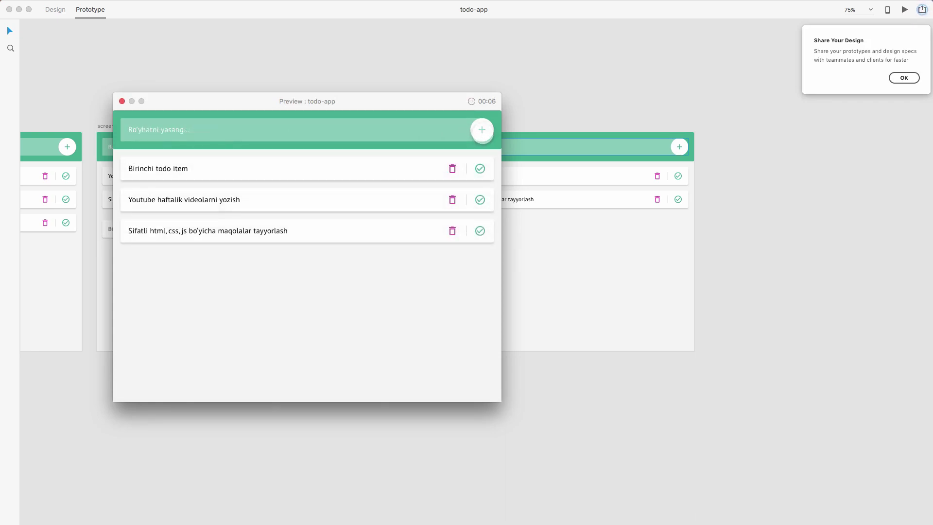
pyautogui.click(480, 168)
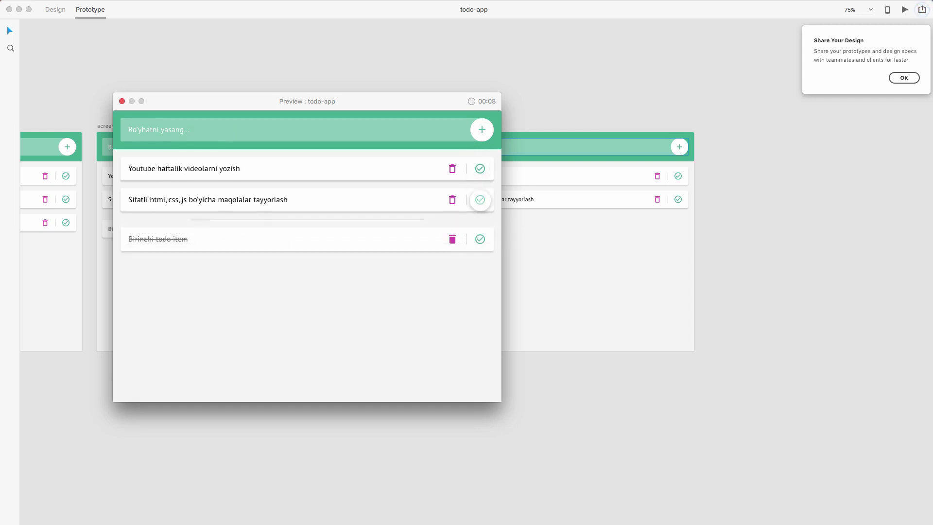
pyautogui.click(452, 239)
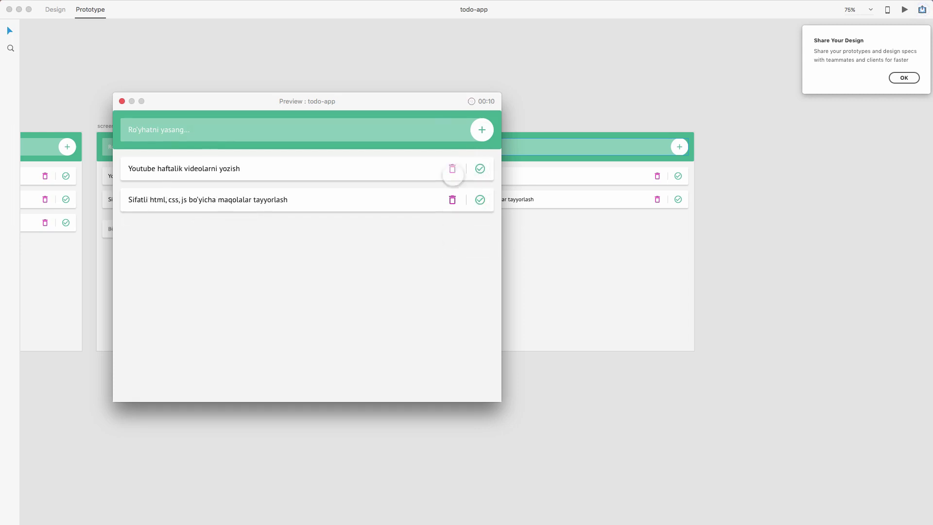
pyautogui.click(471, 100)
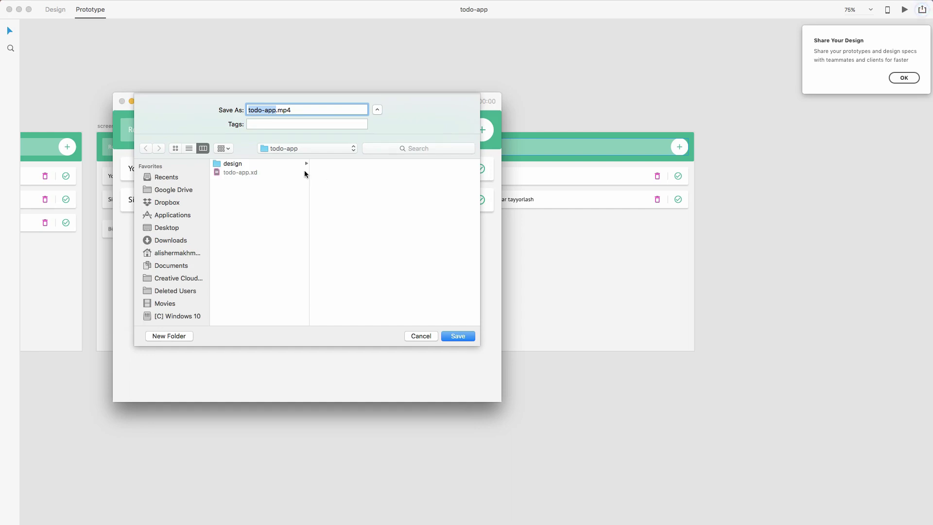
pyautogui.click(457, 336)
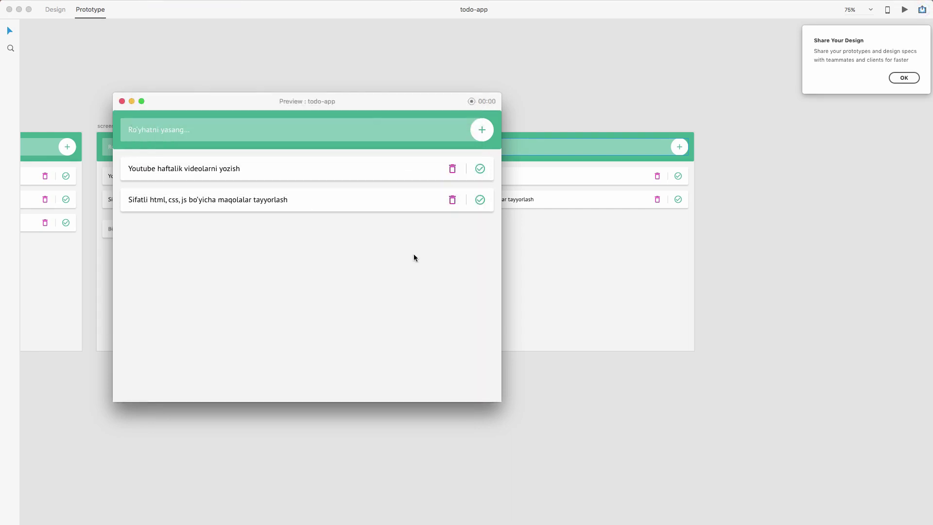
# Step: Switch to Finder and play todo-app.mp4, then put the Finder window away and close the prototype preview
pyautogui.press('super+Tab')
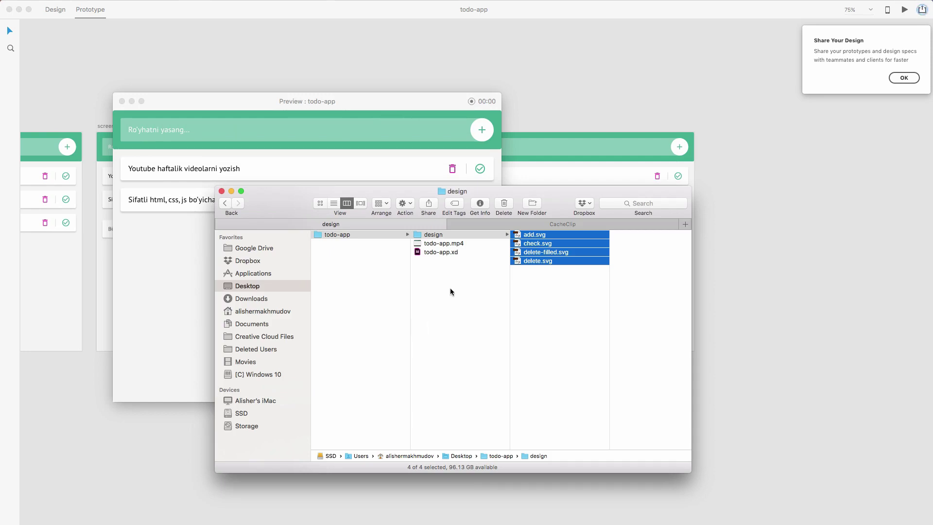
pyautogui.click(440, 243)
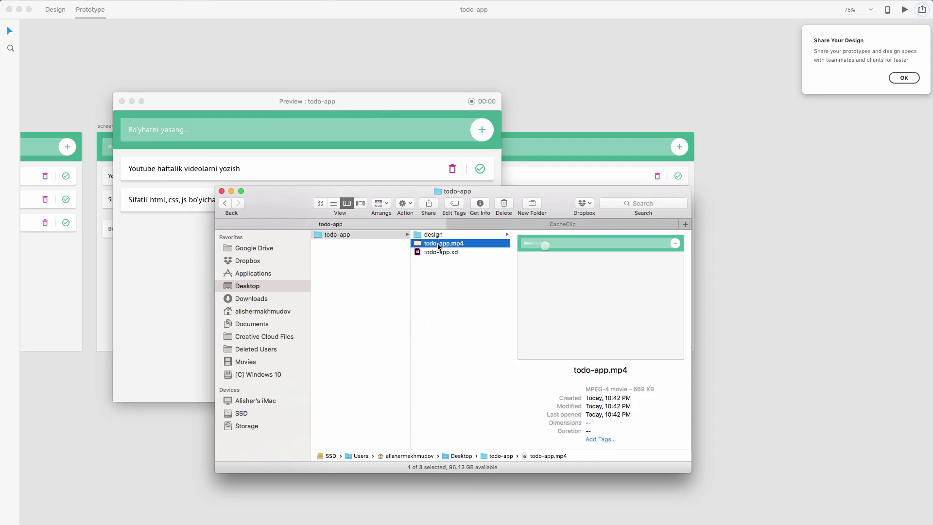
pyautogui.press('space')
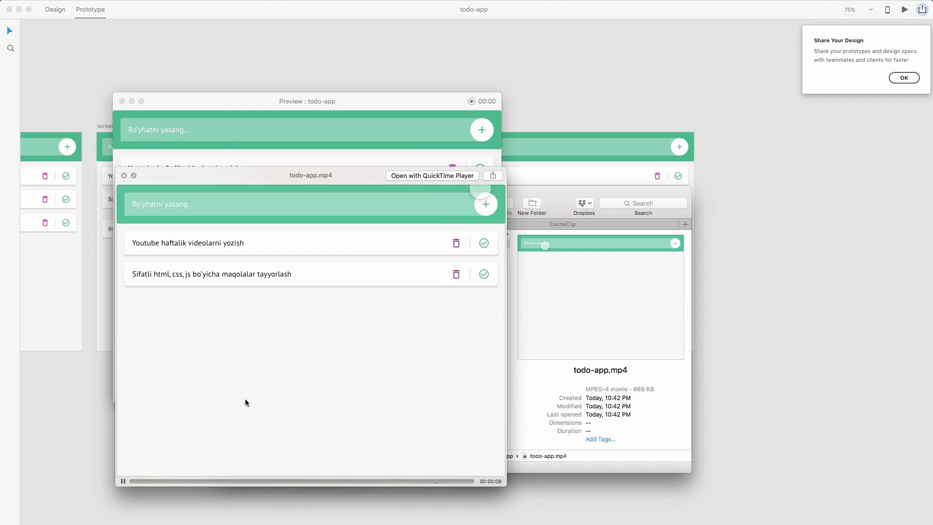
pyautogui.click(123, 175)
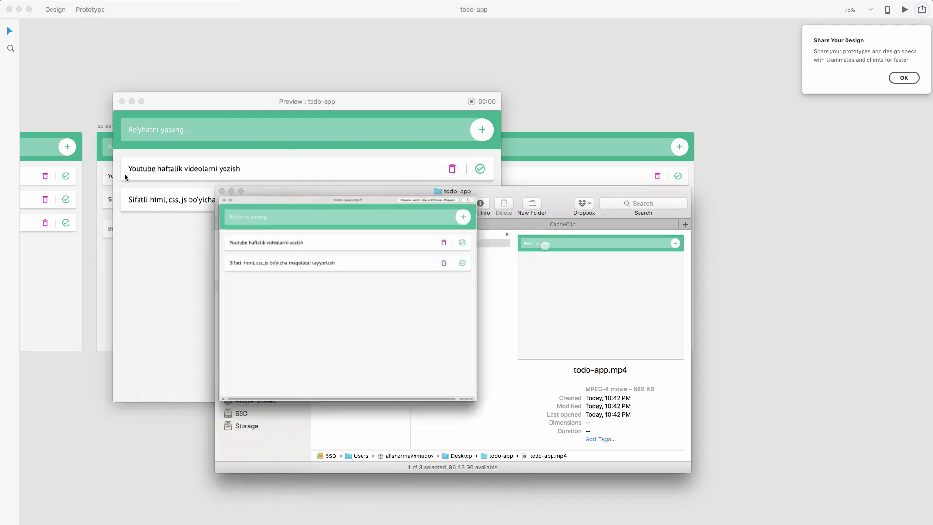
pyautogui.click(231, 191)
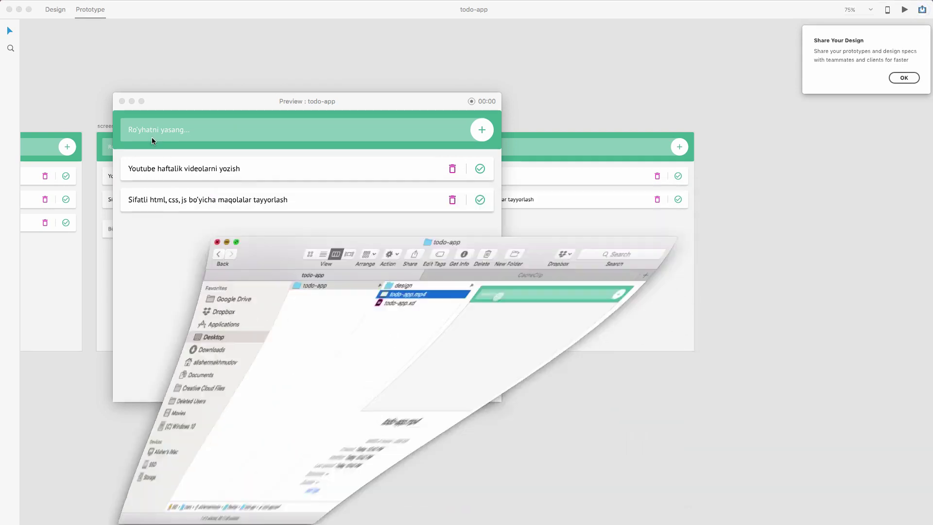
pyautogui.click(122, 101)
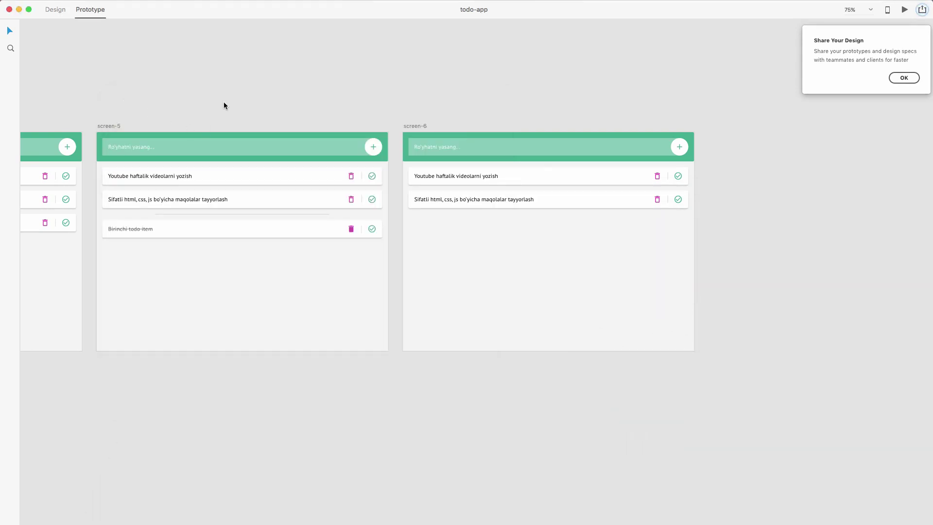
# Step: Return to screen-1 and inspect the prototype link from its "Birinchi todo item" header, leaving nothing selected
pyautogui.moveTo(156, 100); pyautogui.dragTo(554, 100)
pyautogui.moveTo(261, 113); pyautogui.dragTo(558, 108)
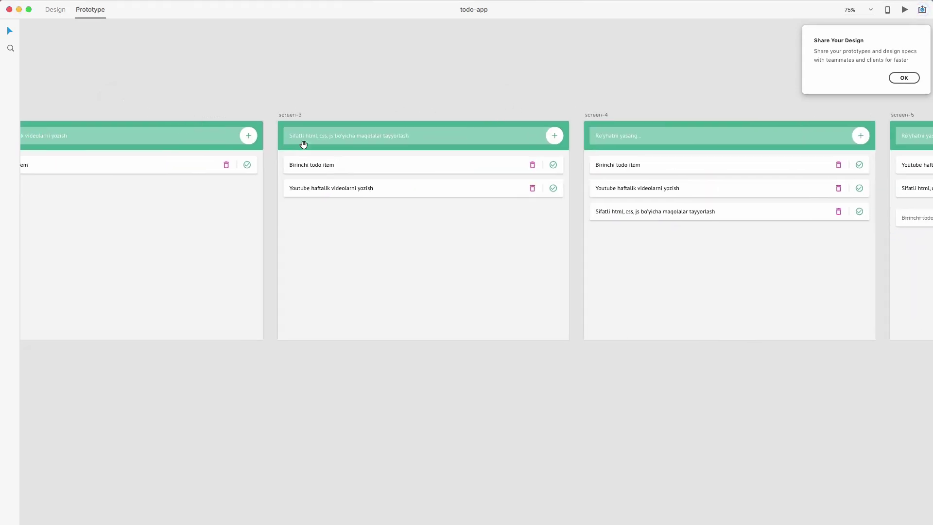
pyautogui.moveTo(150, 187); pyautogui.dragTo(499, 179)
pyautogui.moveTo(365, 194); pyautogui.dragTo(458, 187)
pyautogui.moveTo(281, 213); pyautogui.dragTo(277, 175)
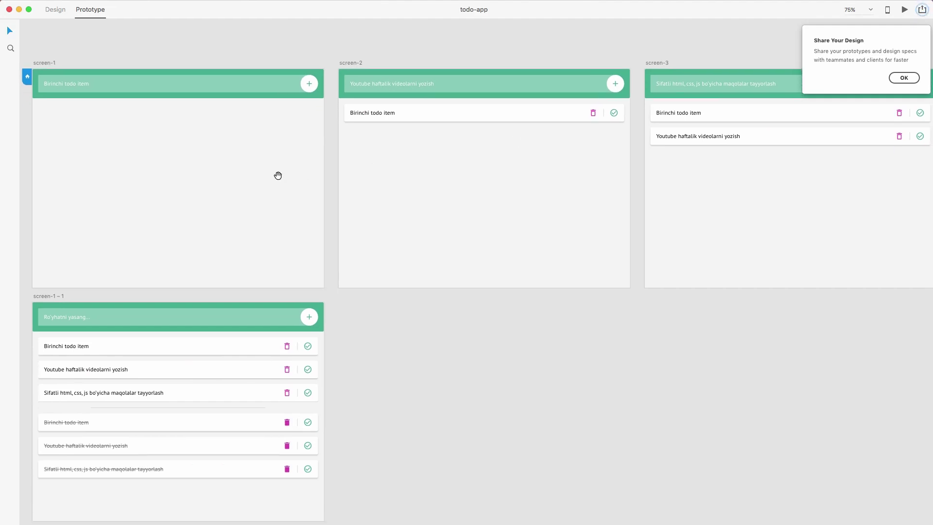
pyautogui.click(77, 85)
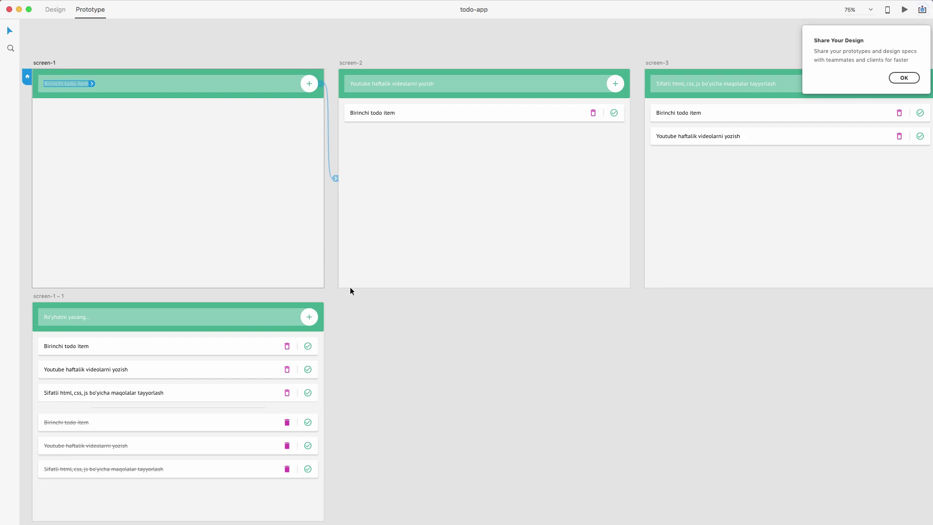
pyautogui.click(423, 334)
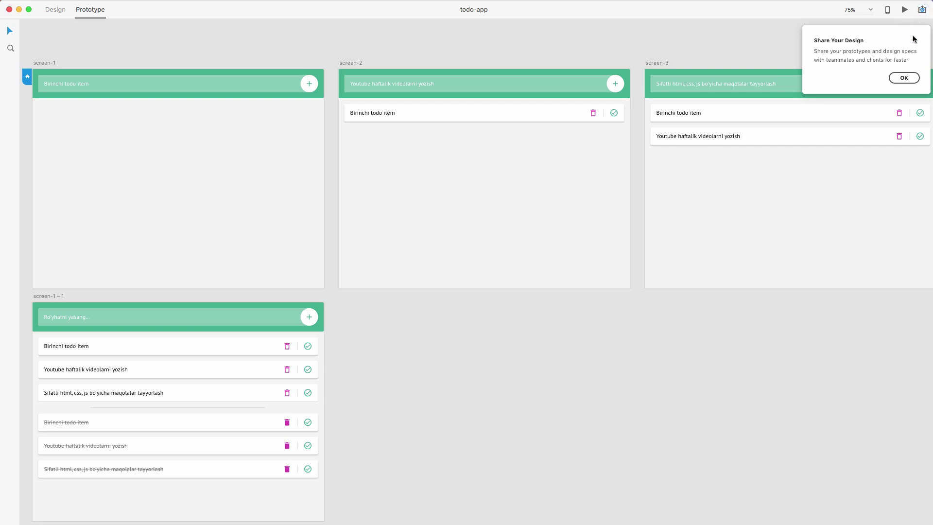
# Step: Dismiss the Share Your Design notice and look over the options for publishing the prototype and design specs
pyautogui.click(903, 77)
pyautogui.click(920, 11)
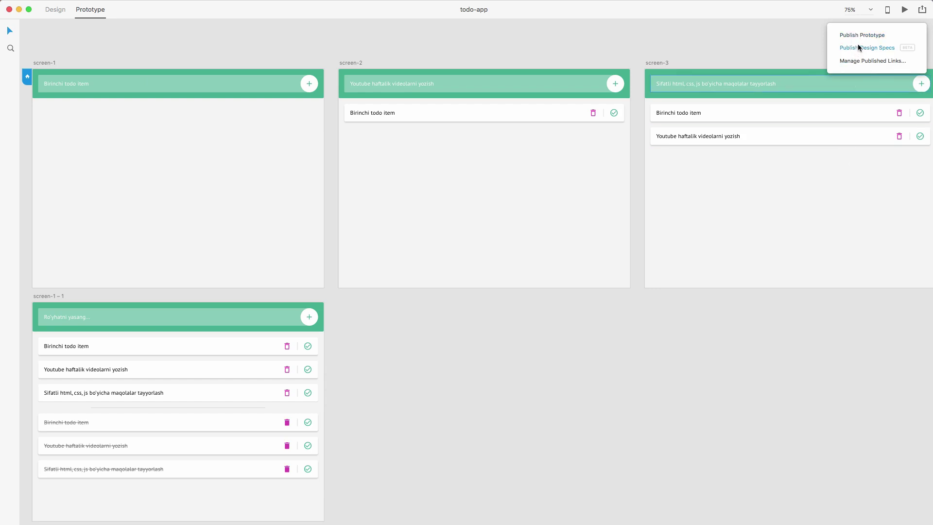
pyautogui.click(596, 30)
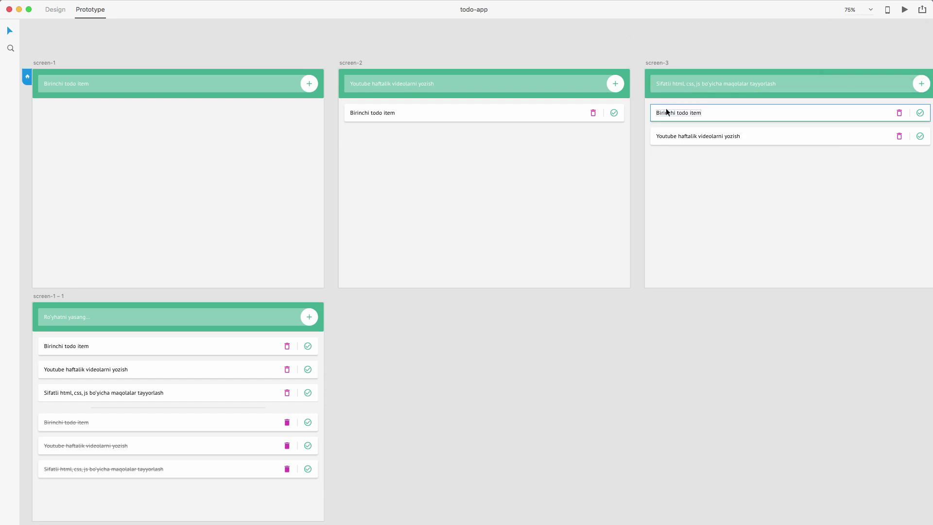
# Step: Show the artboard list, switch to Design mode, and select screen-1, screen-1 – 1 and screen-2 in turn
pyautogui.press('super+y')
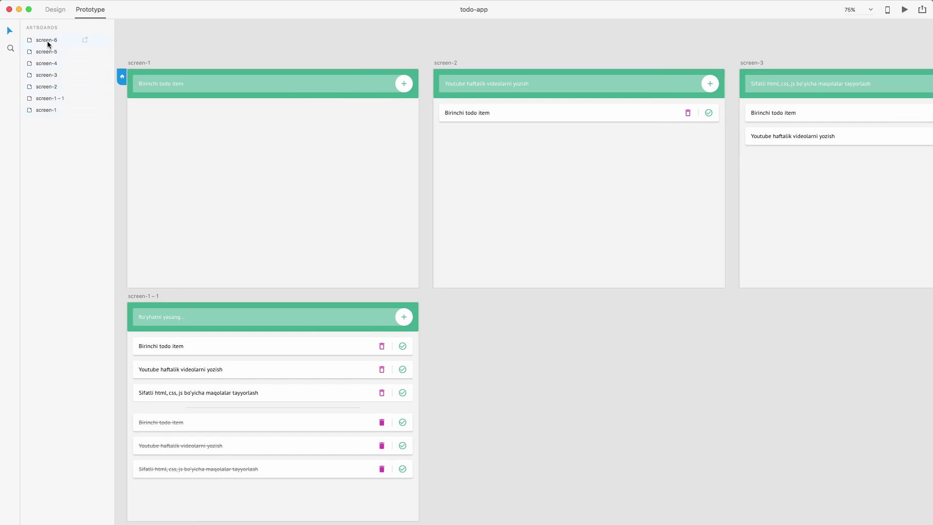
pyautogui.click(55, 9)
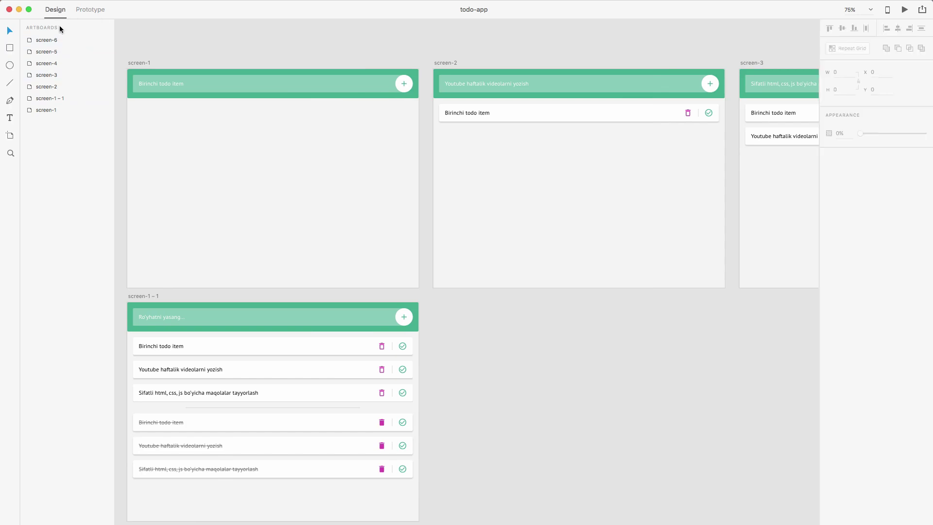
pyautogui.click(51, 110)
pyautogui.click(48, 98)
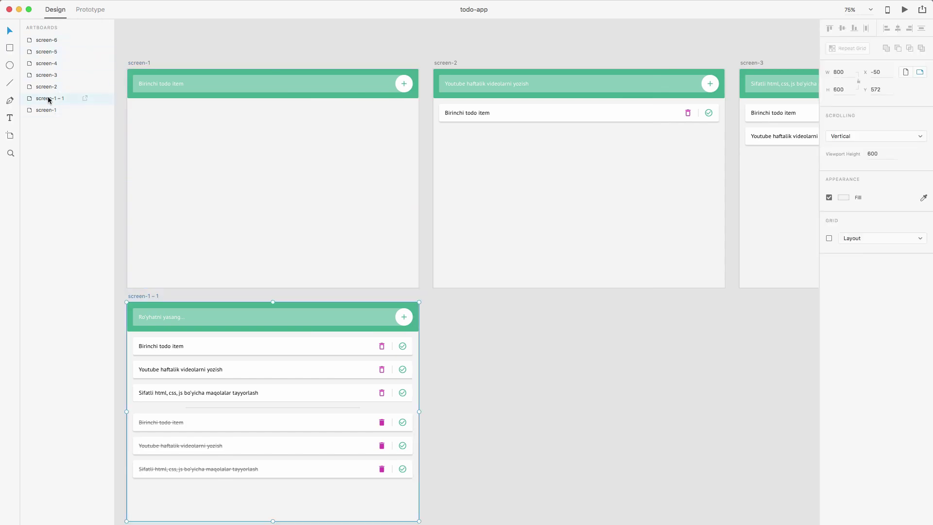
pyautogui.click(46, 86)
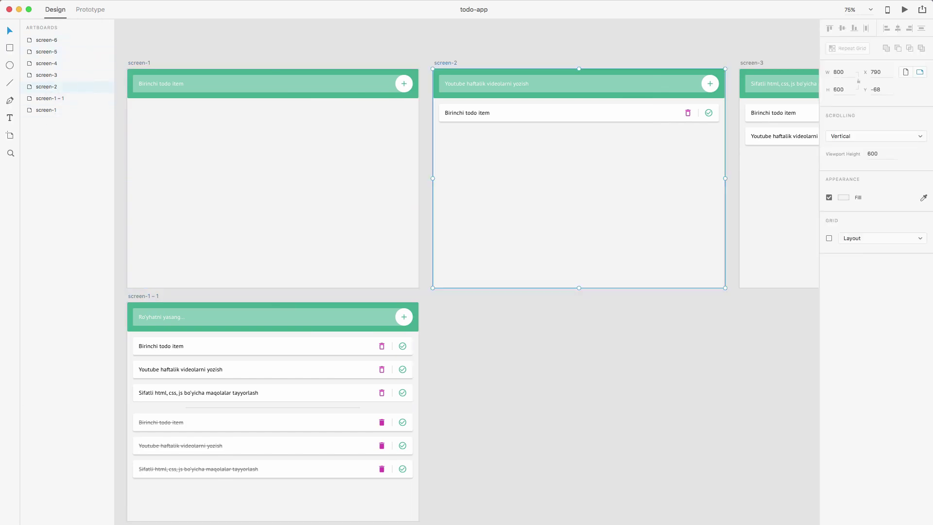
# Step: Check the document's saved colors, character styles and symbols, then hide the assets and deselect the artboard
pyautogui.press('super+shift+y')
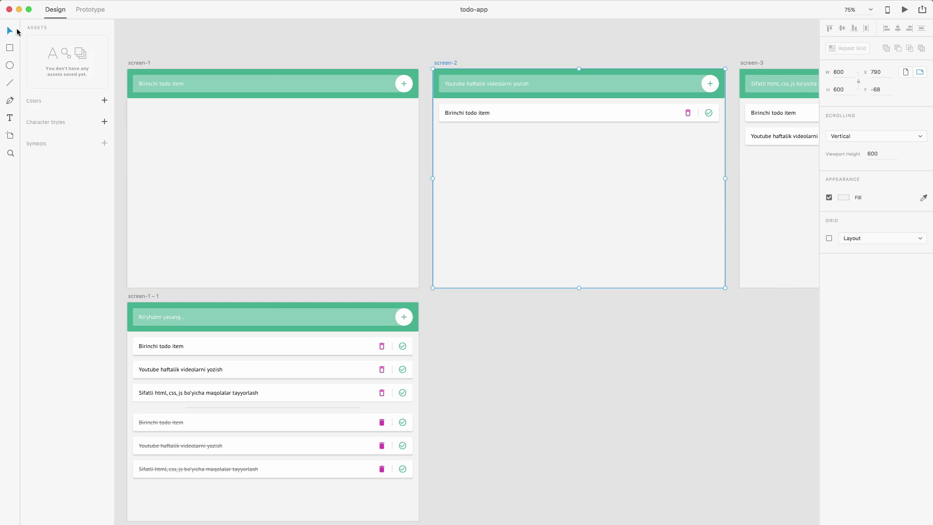
pyautogui.press('super+shift+y')
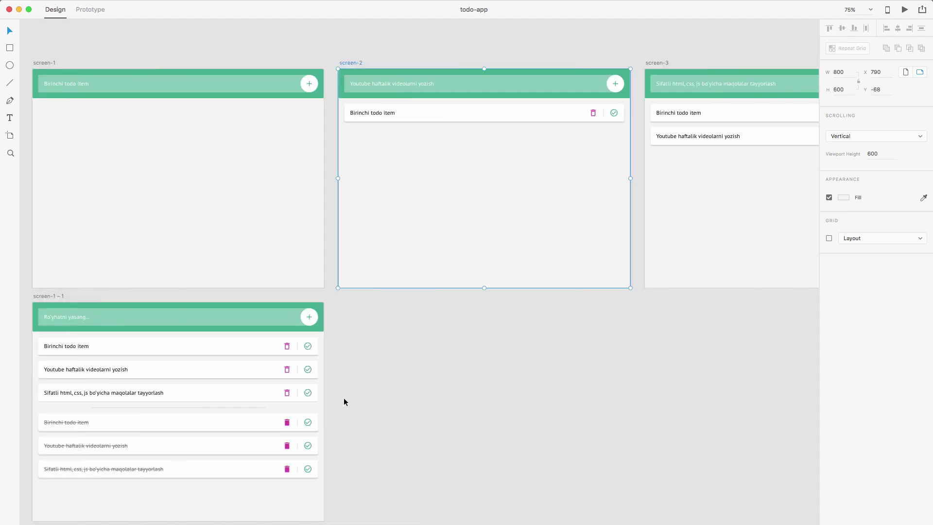
pyautogui.click(416, 397)
# Step: Zoom the canvas to 100% and bring the screen-1 – 1 artboard into view
pyautogui.press('super+1')
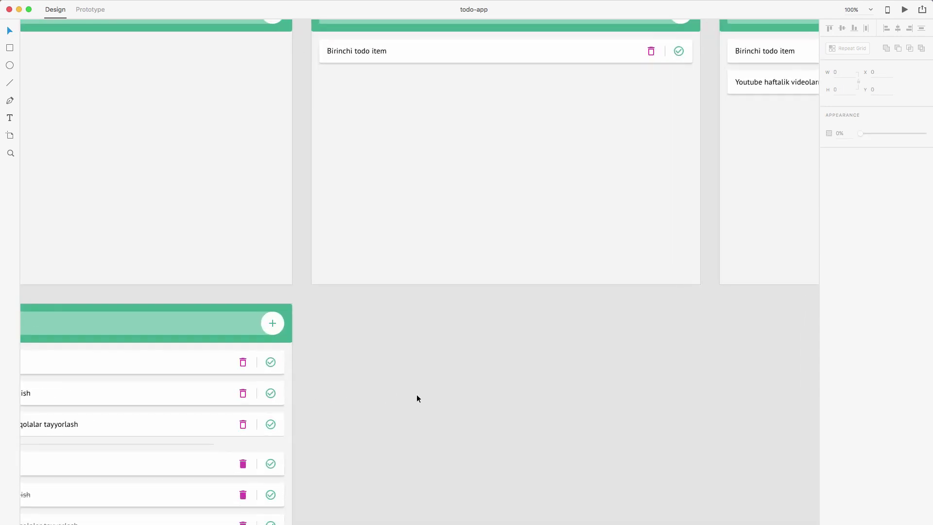
pyautogui.moveTo(302, 322); pyautogui.dragTo(412, 357)
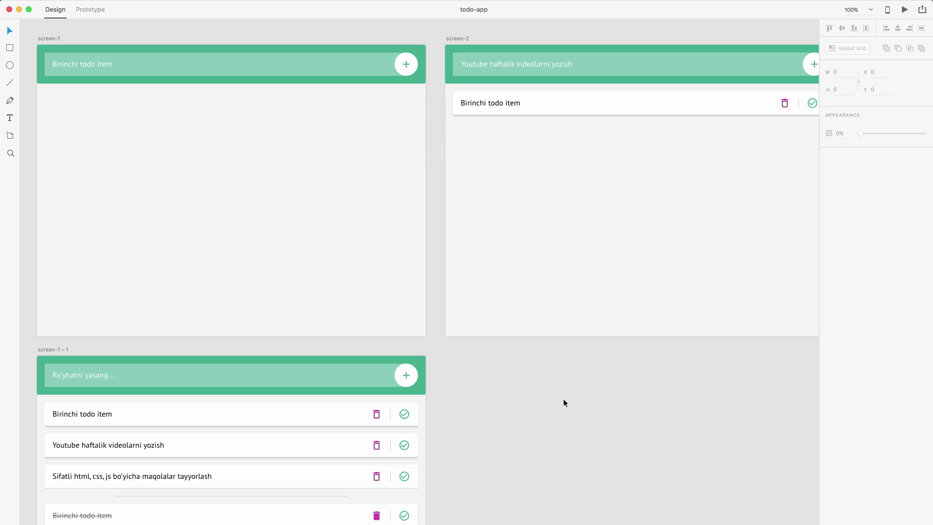
pyautogui.scroll(-8, 563, 402)
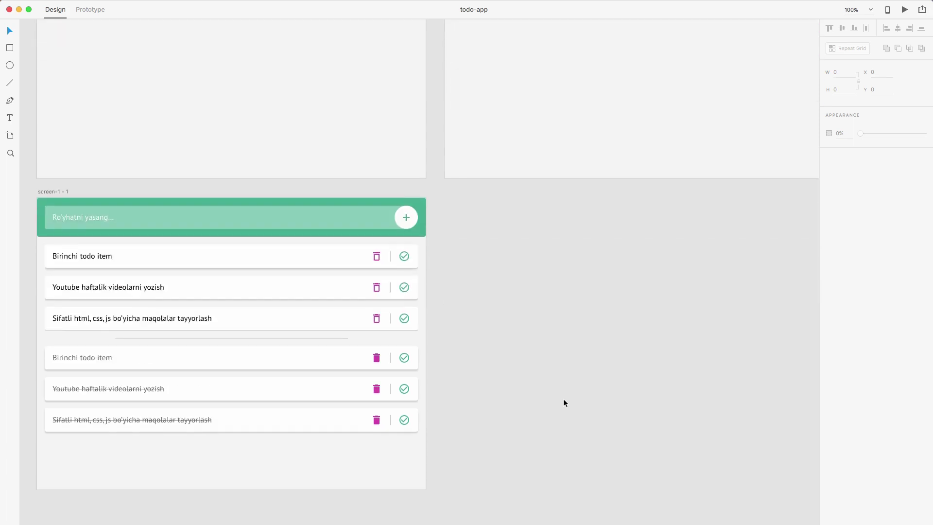
pyautogui.hscroll(-3, 540, 400)
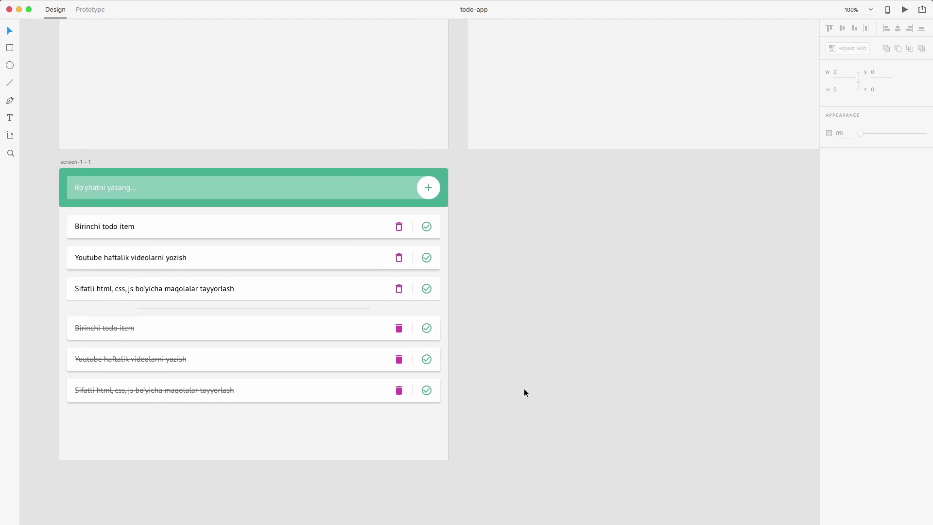
pyautogui.scroll(-3, 523, 392)
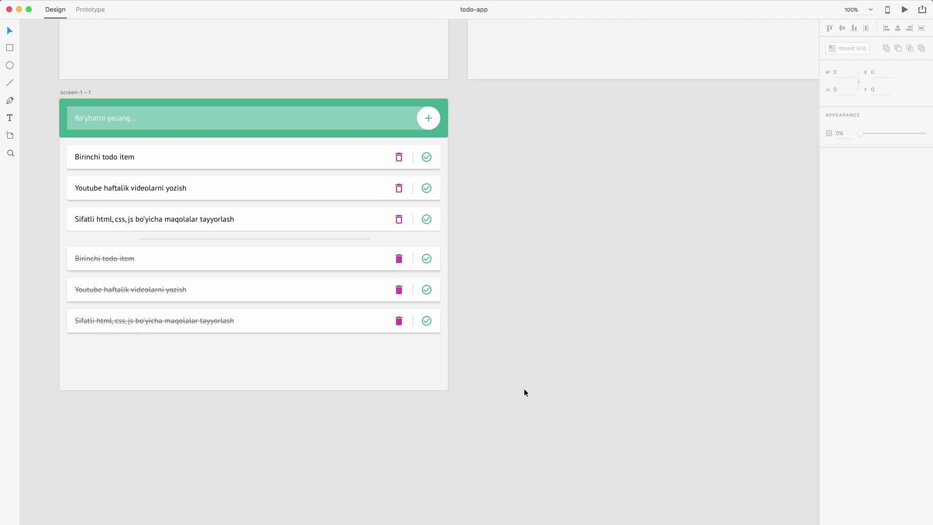